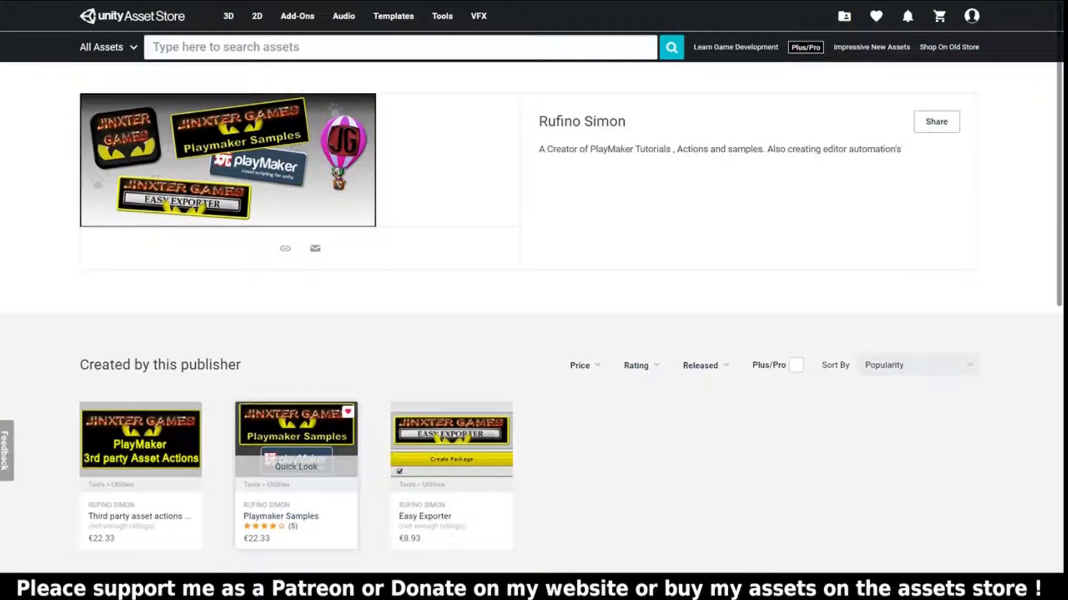
# Preview the Playmaker Samples asset's gallery images on the publisher page, and open the quick look of the third party asset actions.
pyautogui.click(296, 466)
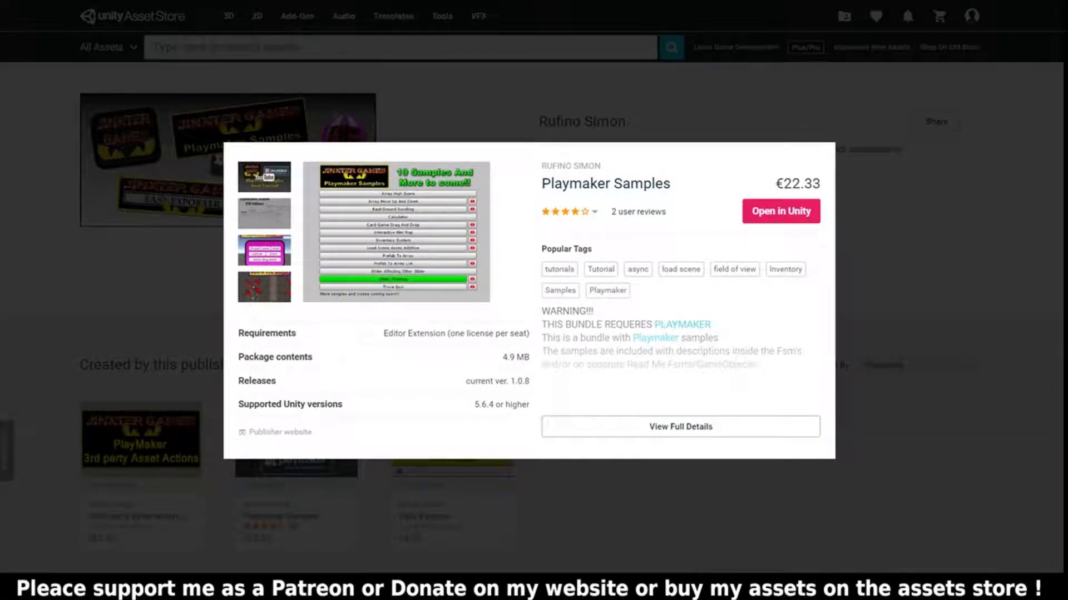
pyautogui.click(264, 250)
pyautogui.click(147, 359)
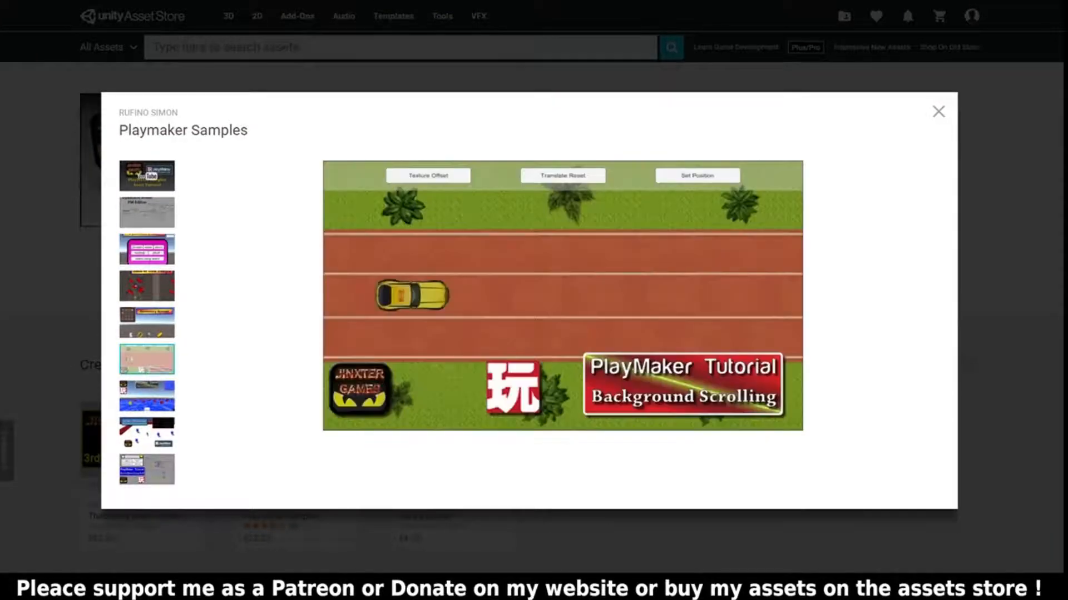
pyautogui.click(147, 433)
pyautogui.click(147, 470)
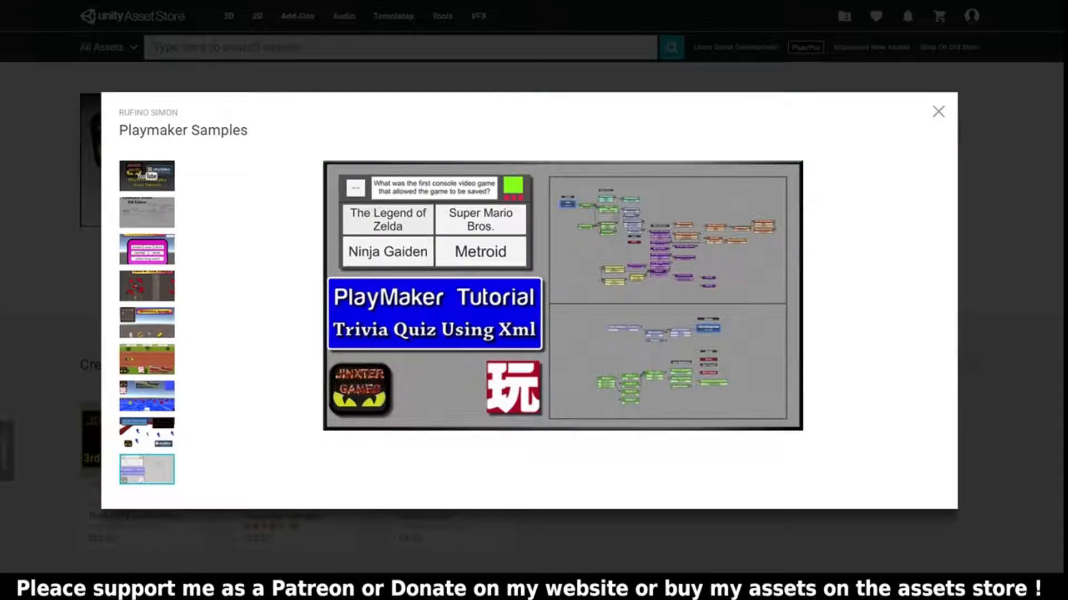
pyautogui.click(938, 112)
pyautogui.moveTo(569, 212)
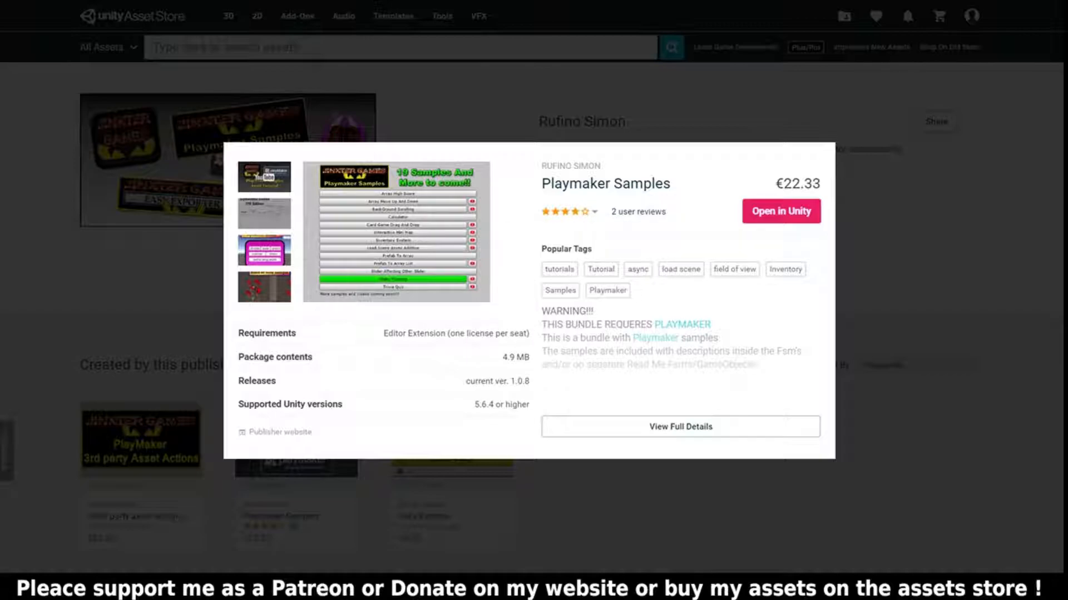
pyautogui.click(378, 501)
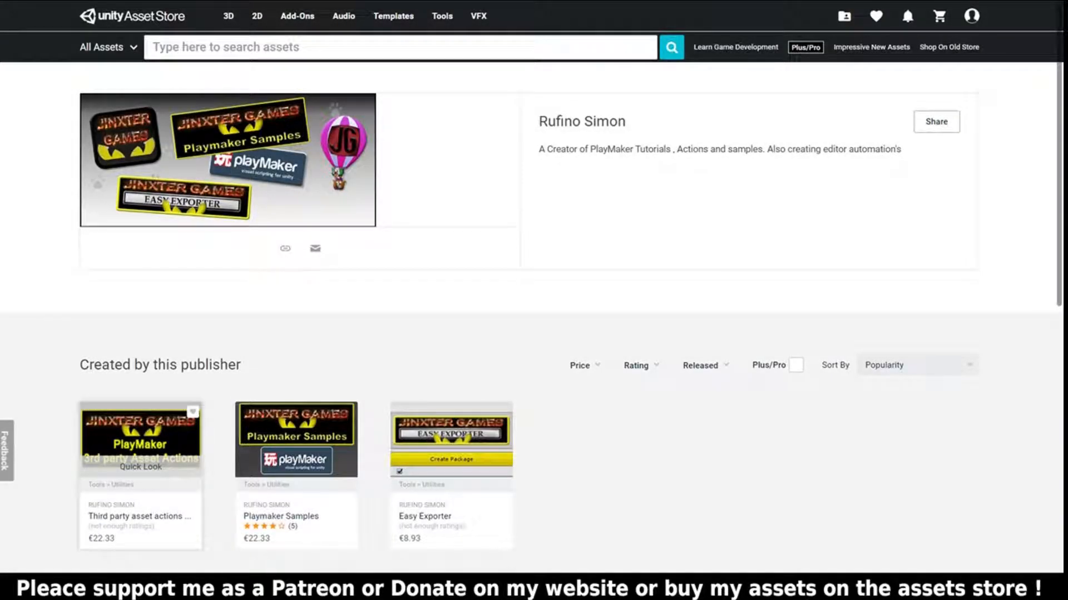
pyautogui.click(141, 466)
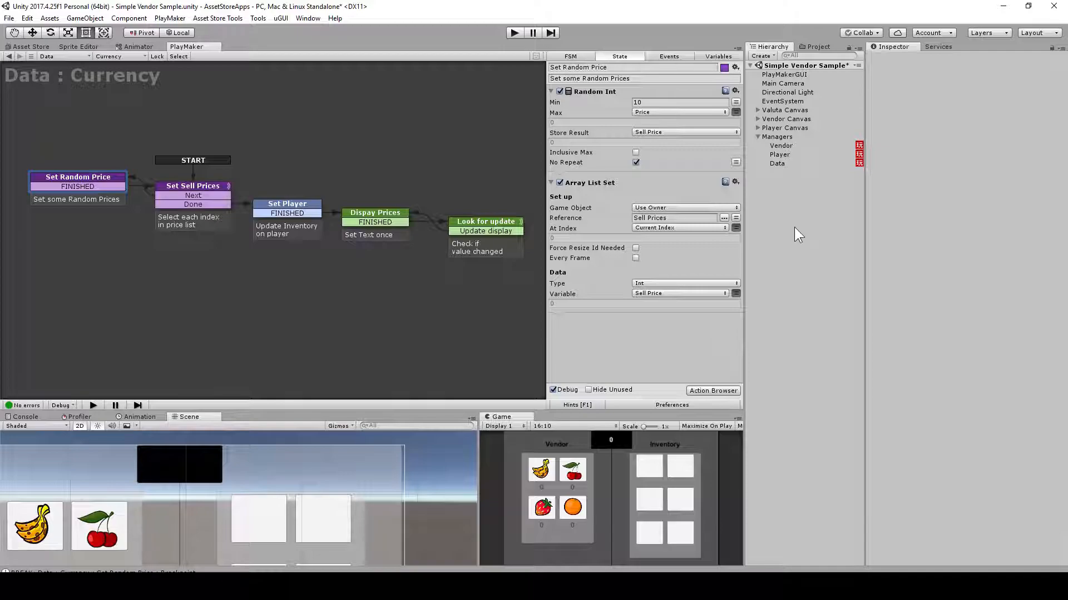
# Switch to Unity and inspect the Managers object and its Data, Player and Vendor children with their FSMs and array lists.
pyautogui.click(781, 137)
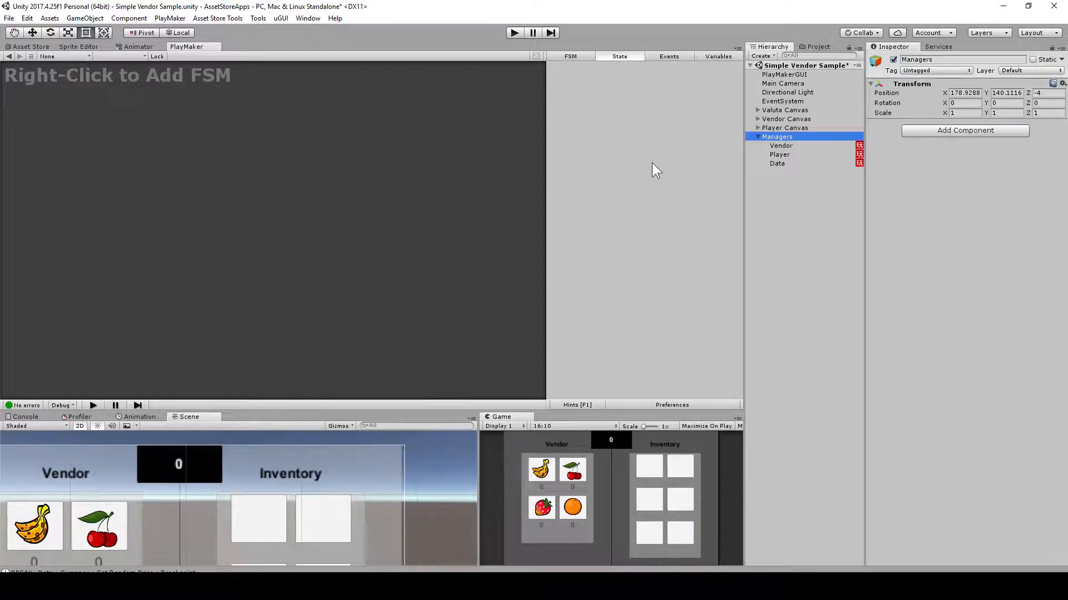
pyautogui.click(780, 163)
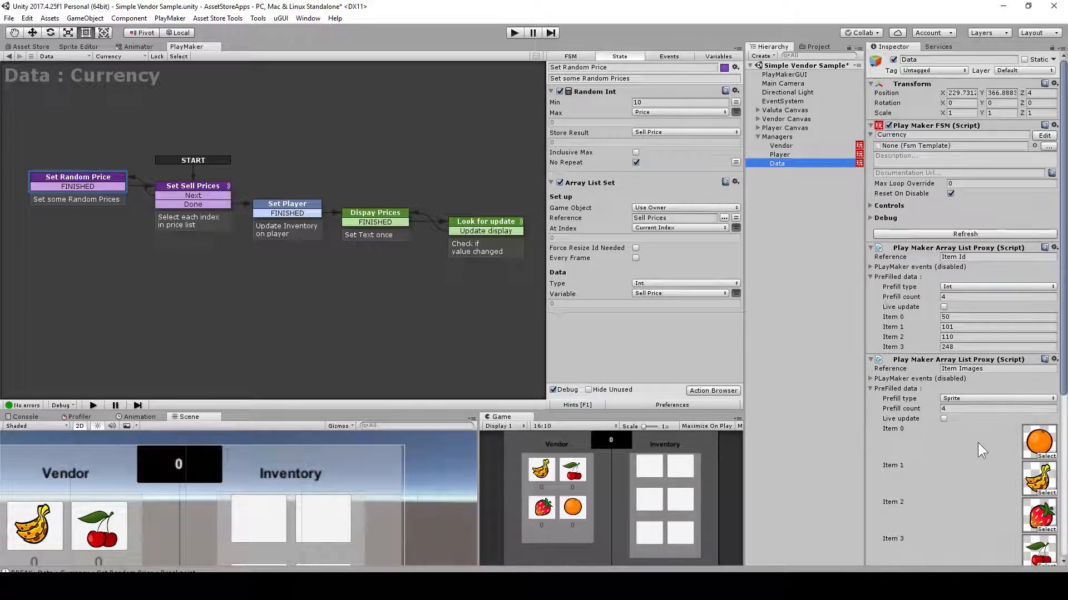
pyautogui.scroll(-8, 972, 452)
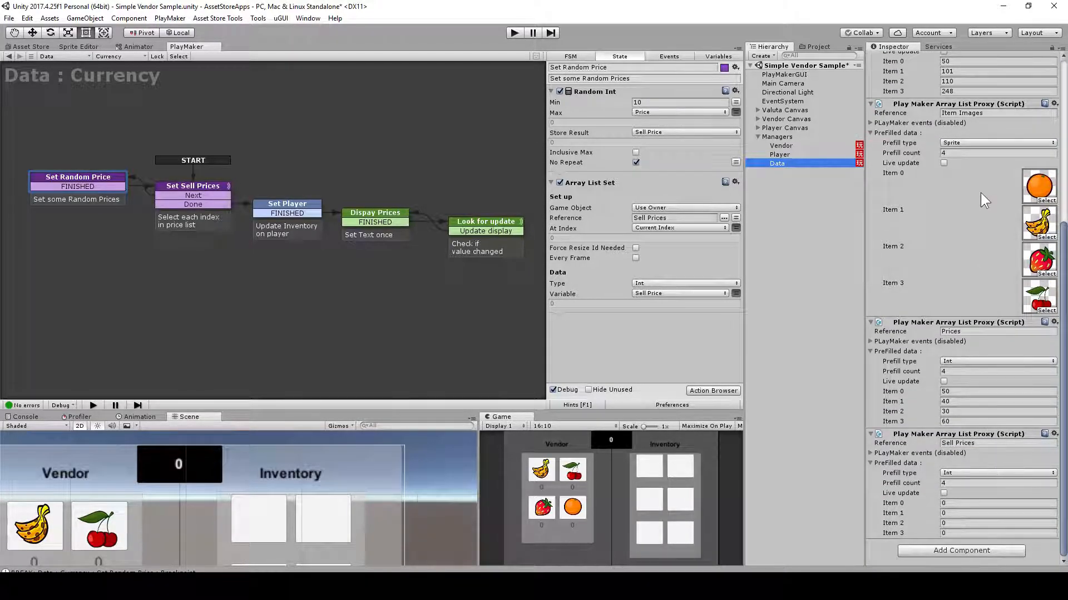
pyautogui.scroll(10, 953, 391)
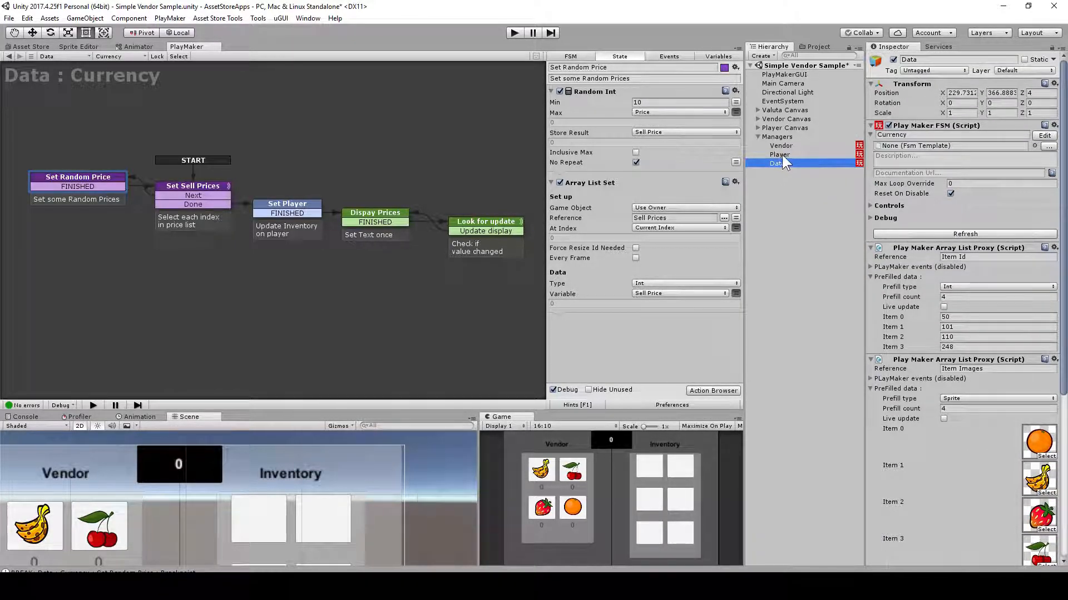
pyautogui.click(782, 155)
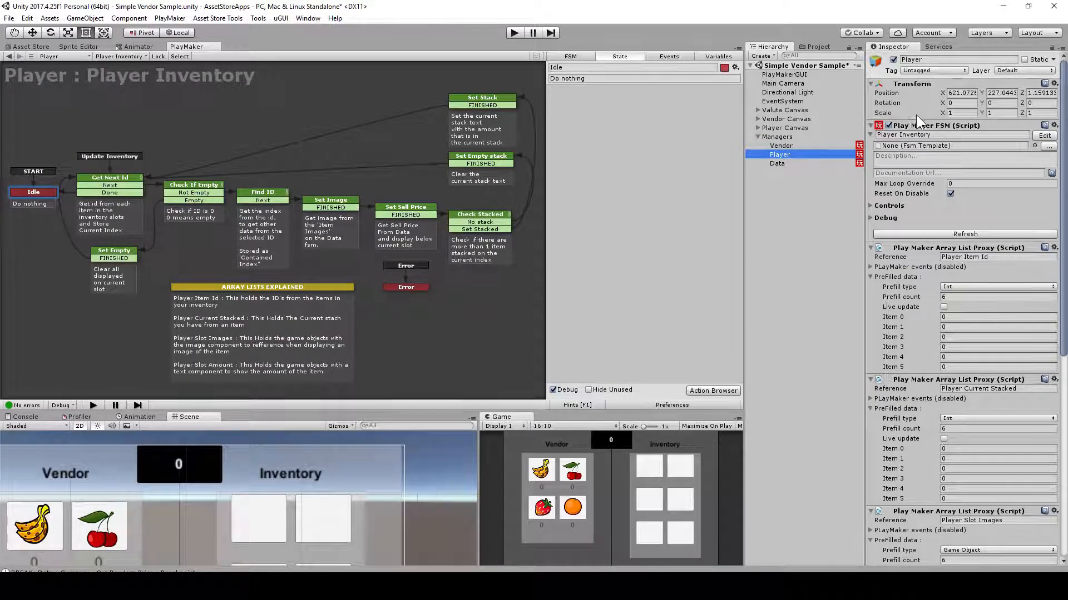
pyautogui.click(785, 147)
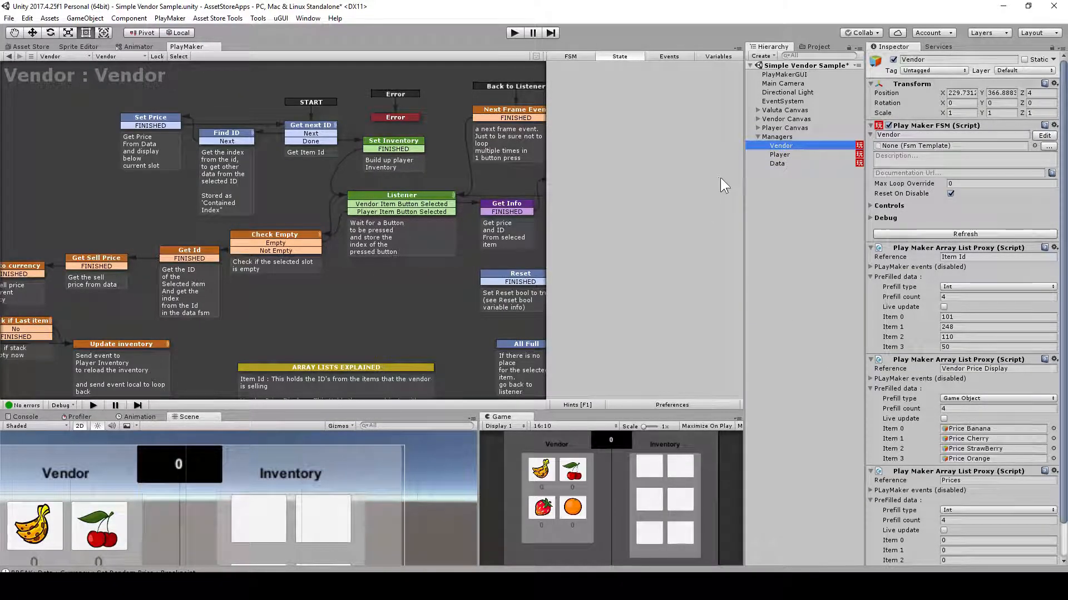
# Toggle the Player Canvas off and on to identify it, and examine its full hierarchy of inventory slots.
pyautogui.click(788, 128)
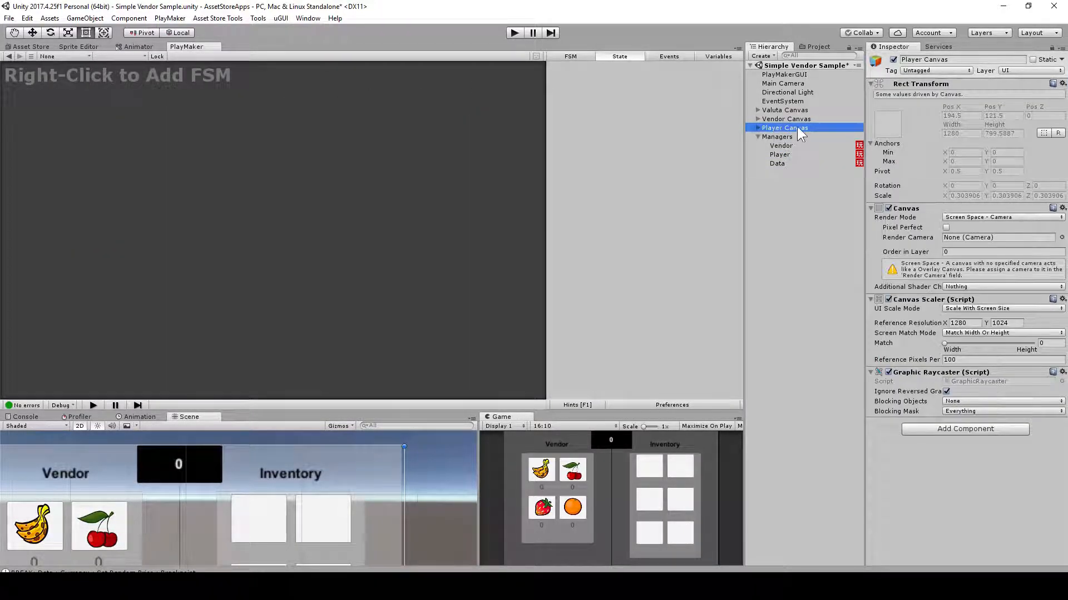
pyautogui.click(893, 61)
pyautogui.click(893, 61)
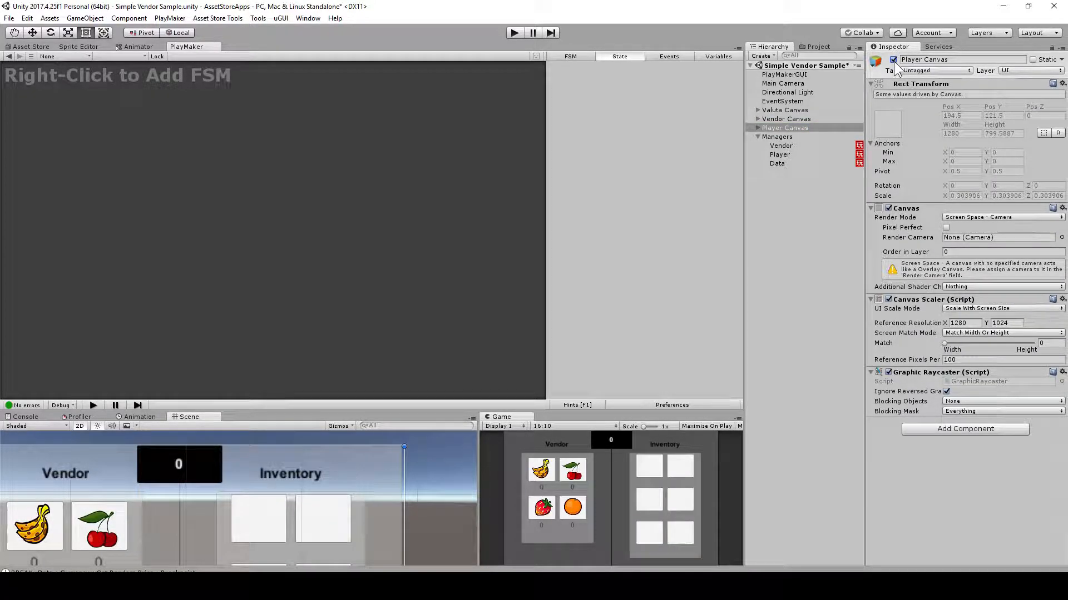
pyautogui.click(758, 129)
pyautogui.keyDown('alt'); pyautogui.click(758, 128); pyautogui.keyUp('alt')
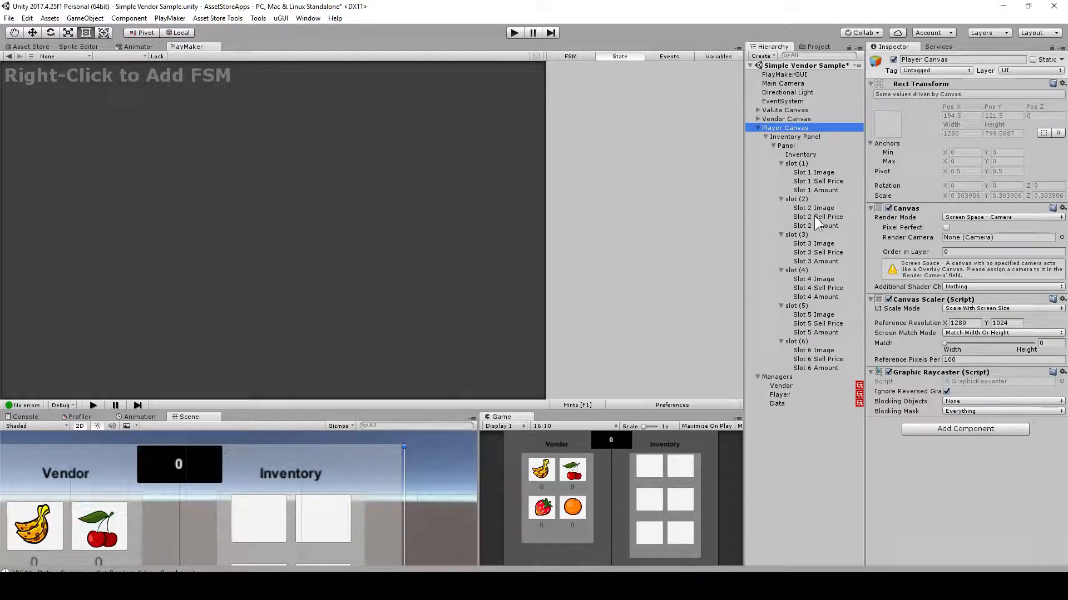
pyautogui.click(765, 136)
pyautogui.click(758, 127)
# Examine the Vendor Canvas hierarchy, inspecting the Banana button, its image and its Price Banana text.
pyautogui.click(758, 119)
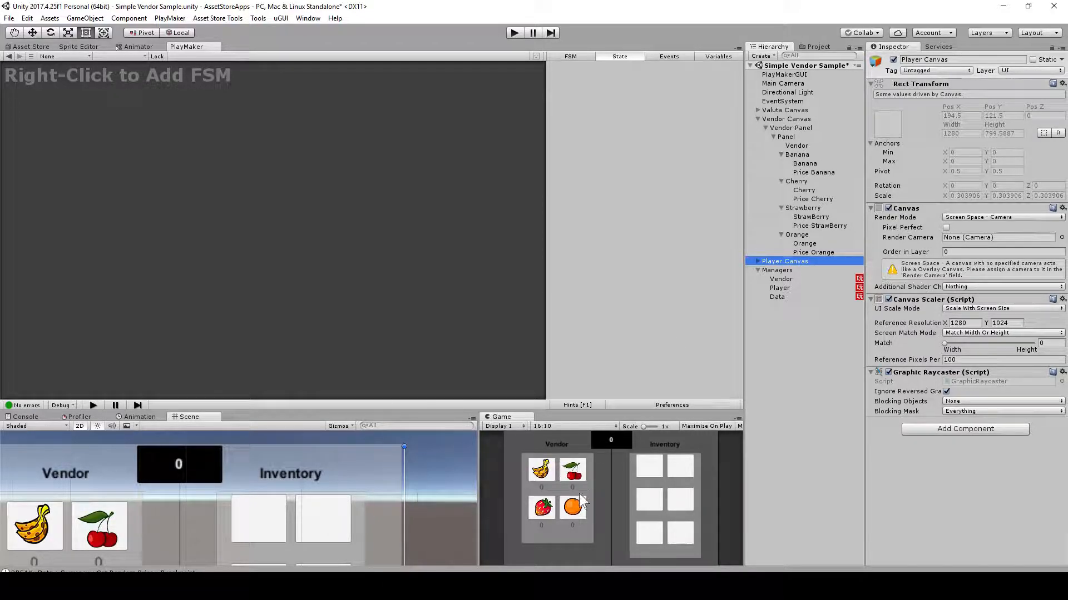
pyautogui.click(802, 153)
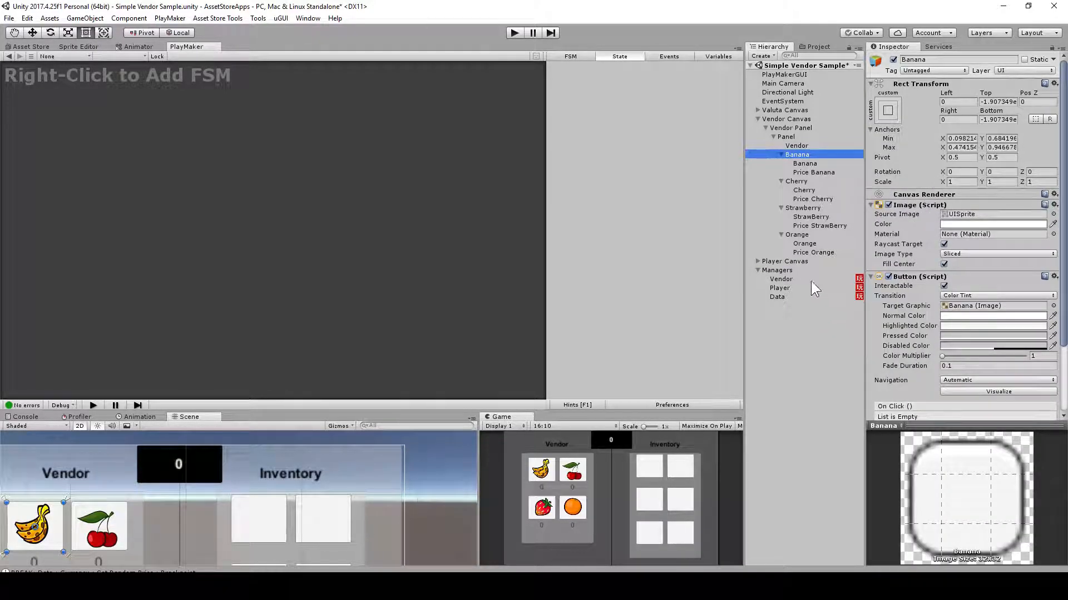
pyautogui.click(812, 163)
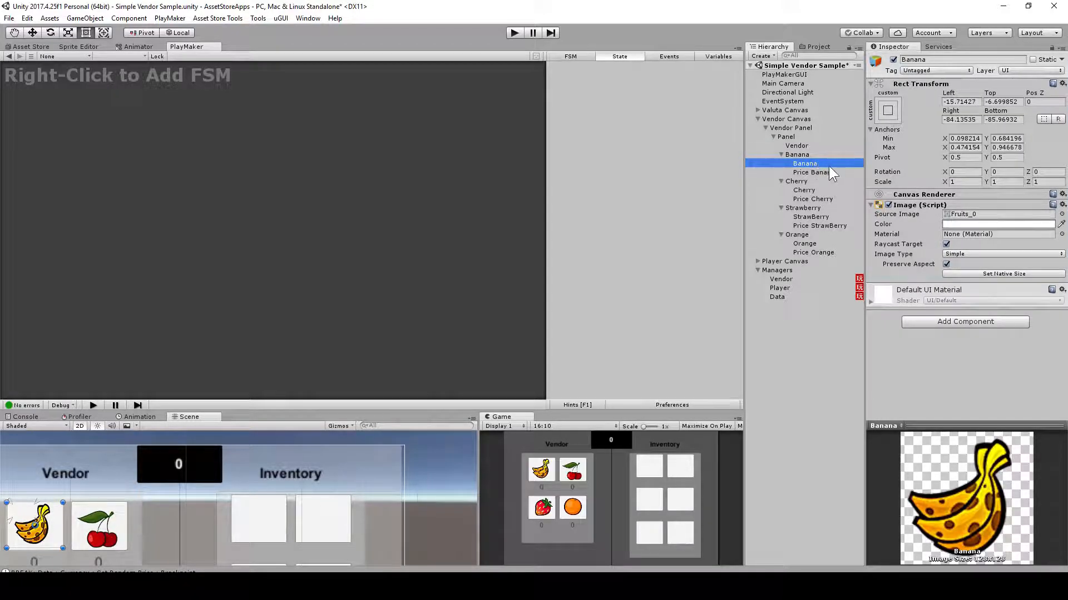
pyautogui.click(815, 172)
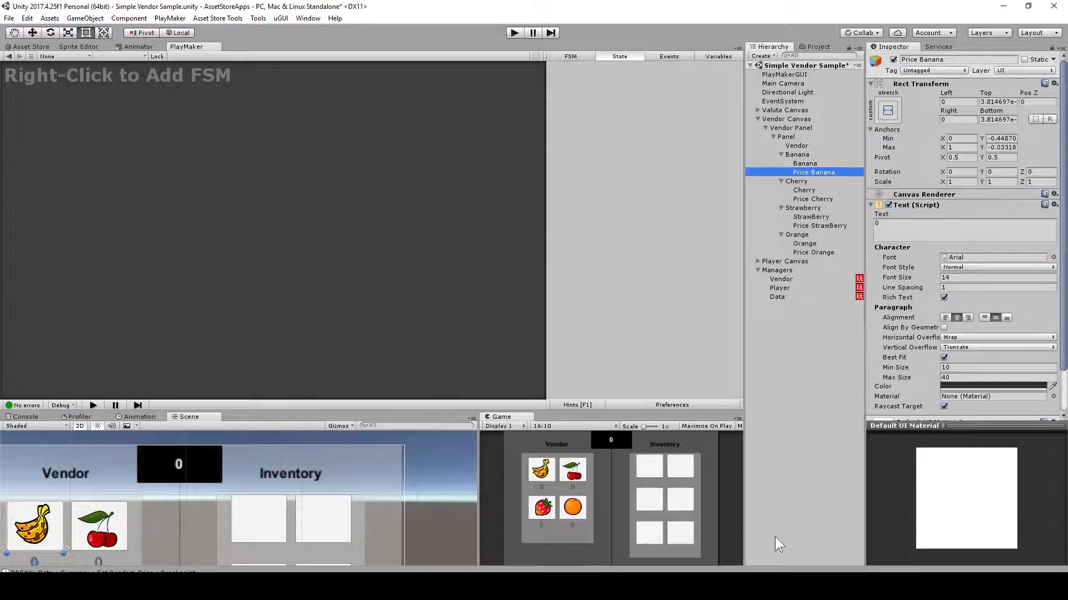
pyautogui.click(816, 155)
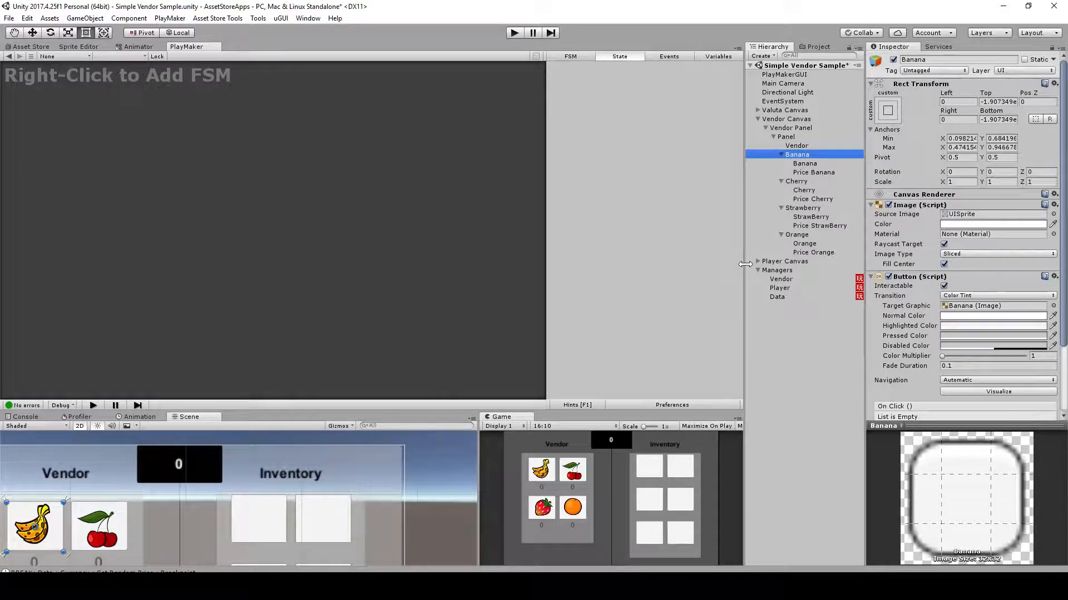
pyautogui.click(781, 154)
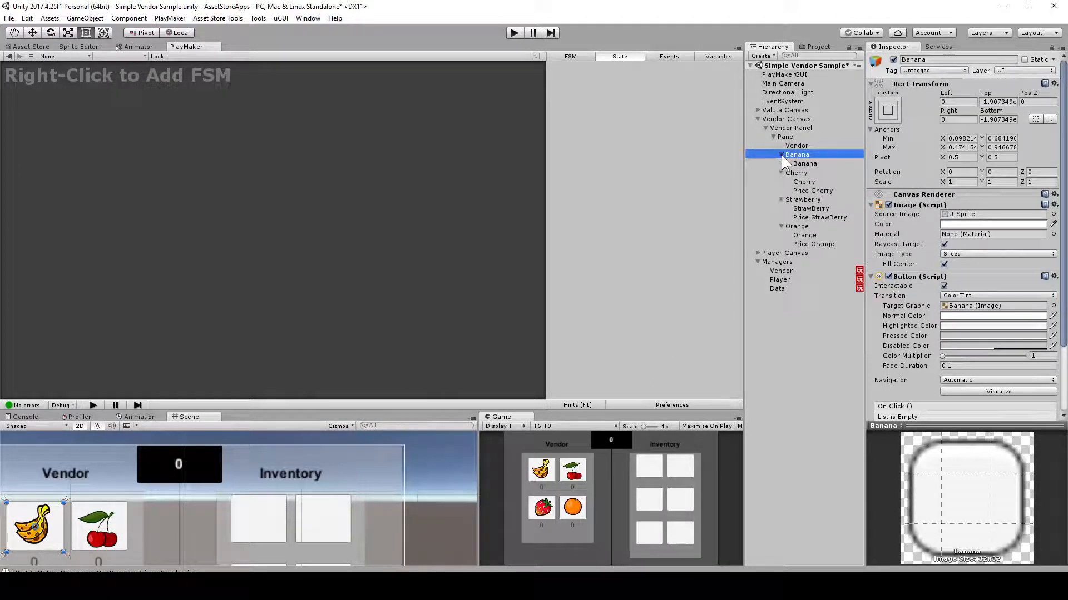
pyautogui.click(754, 119)
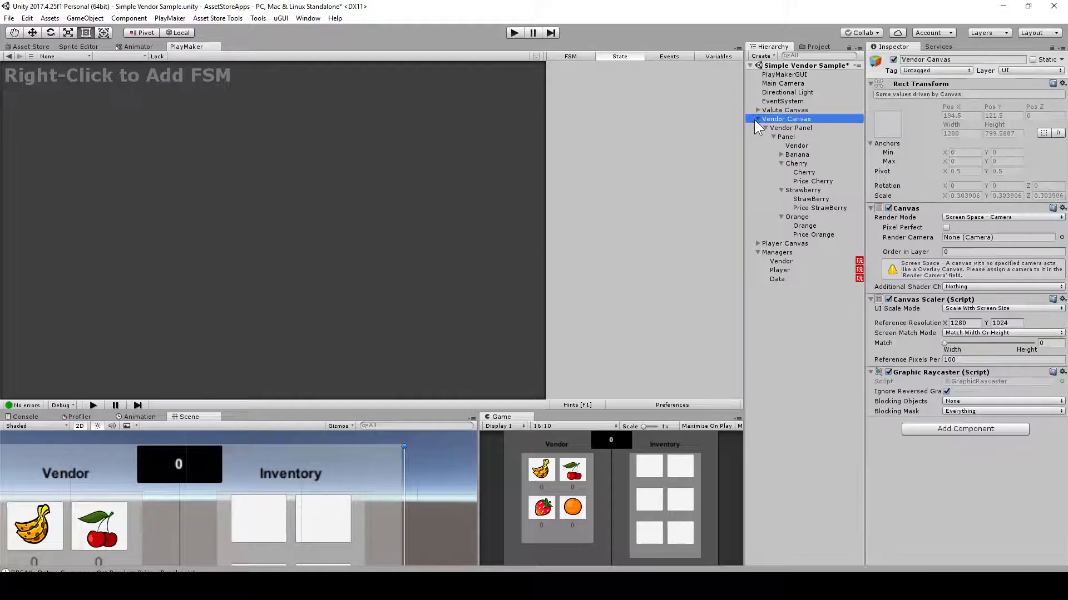
pyautogui.click(756, 120)
# Toggle the Valuta Canvas off and on, and inspect its Panel and Current Currency text.
pyautogui.click(757, 110)
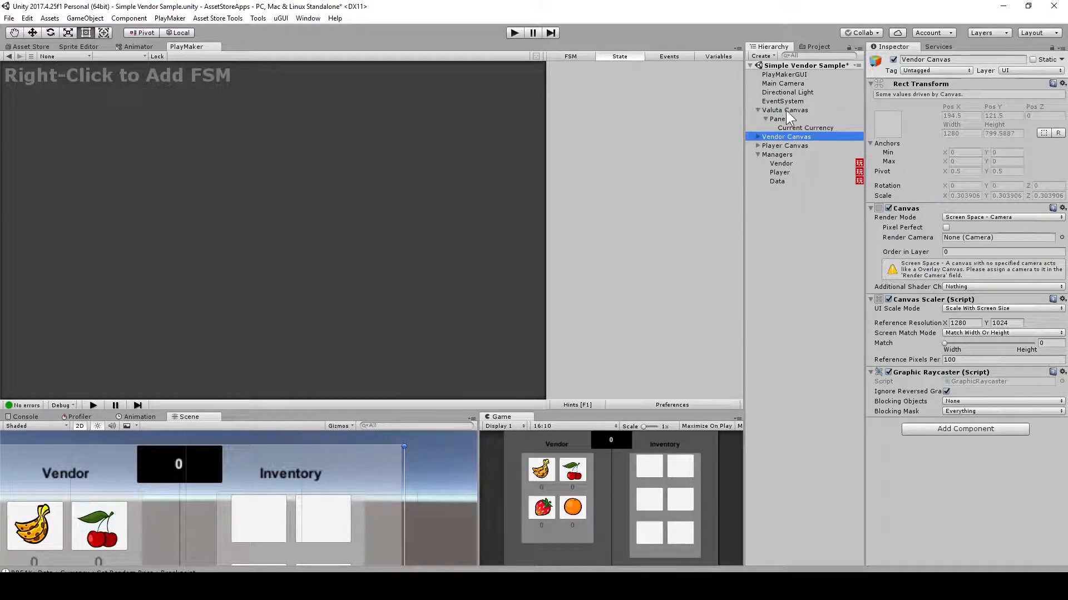
pyautogui.click(785, 109)
pyautogui.click(893, 59)
pyautogui.click(893, 59)
pyautogui.click(795, 119)
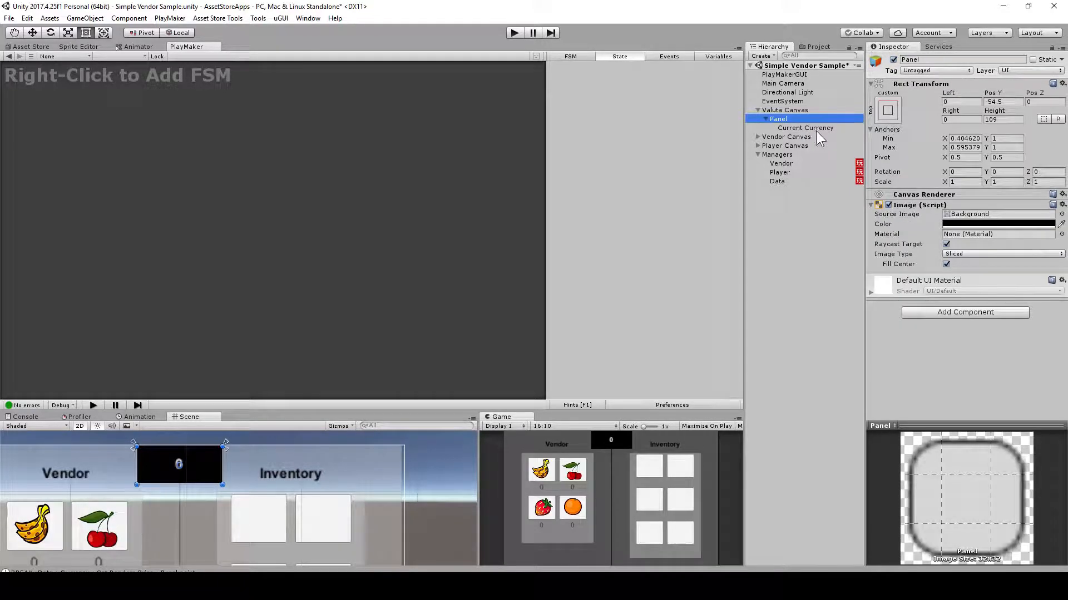
pyautogui.click(815, 127)
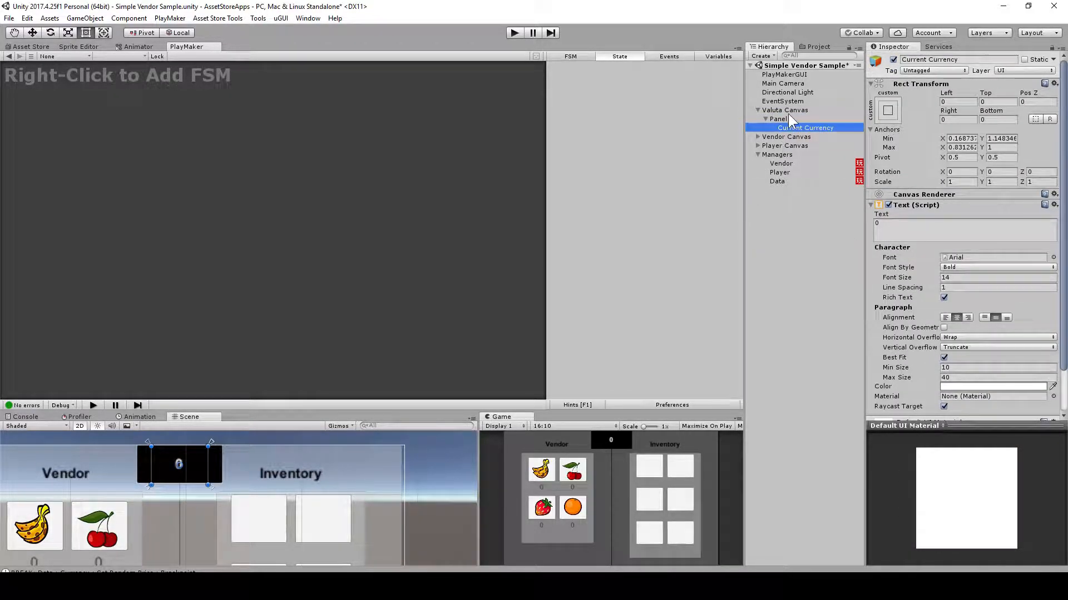
pyautogui.click(788, 119)
pyautogui.click(824, 127)
# Inspect the Managers object, the Item Id array list on Data, and the Vendor and Player objects.
pyautogui.click(788, 154)
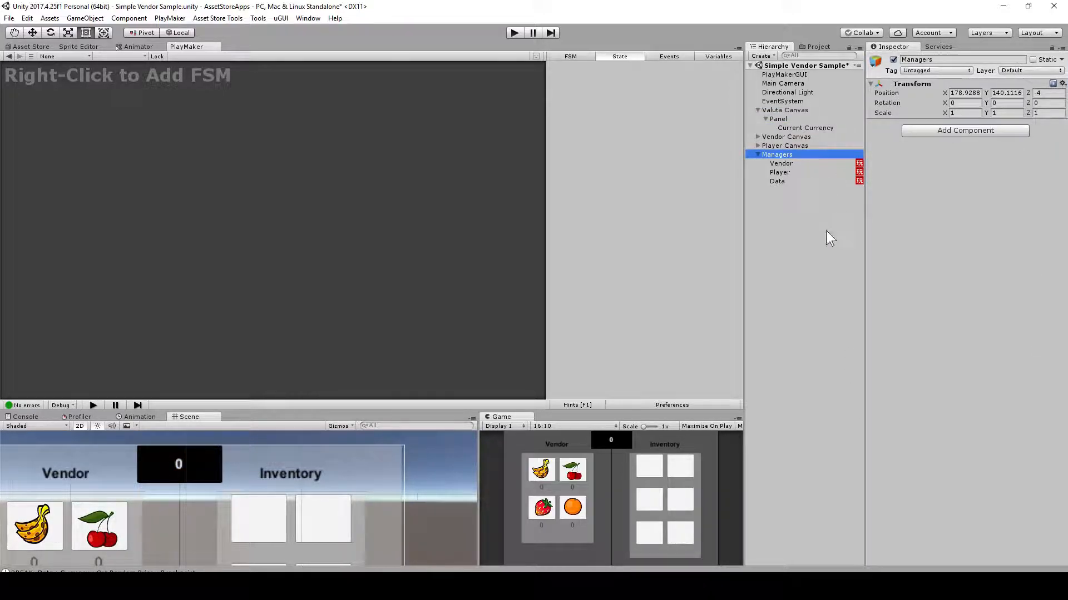
pyautogui.click(790, 181)
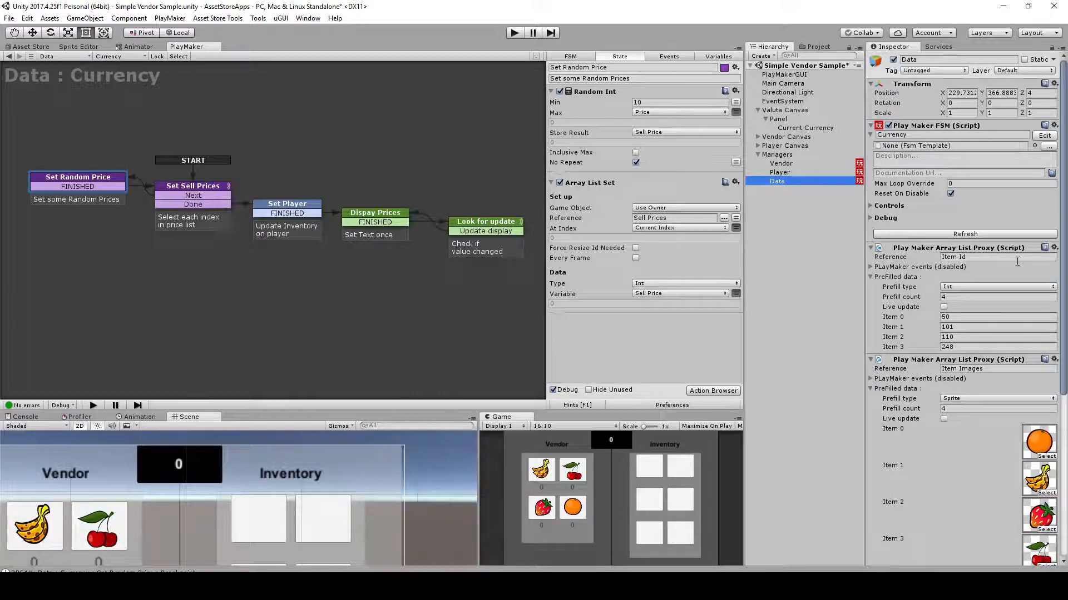
pyautogui.click(970, 258)
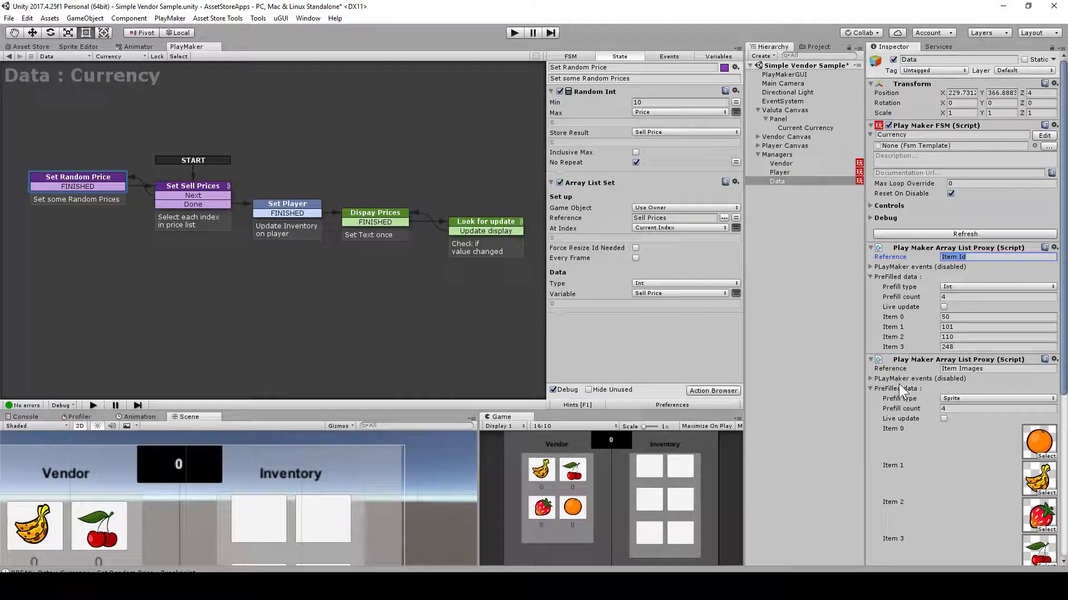
pyautogui.click(788, 164)
pyautogui.click(787, 173)
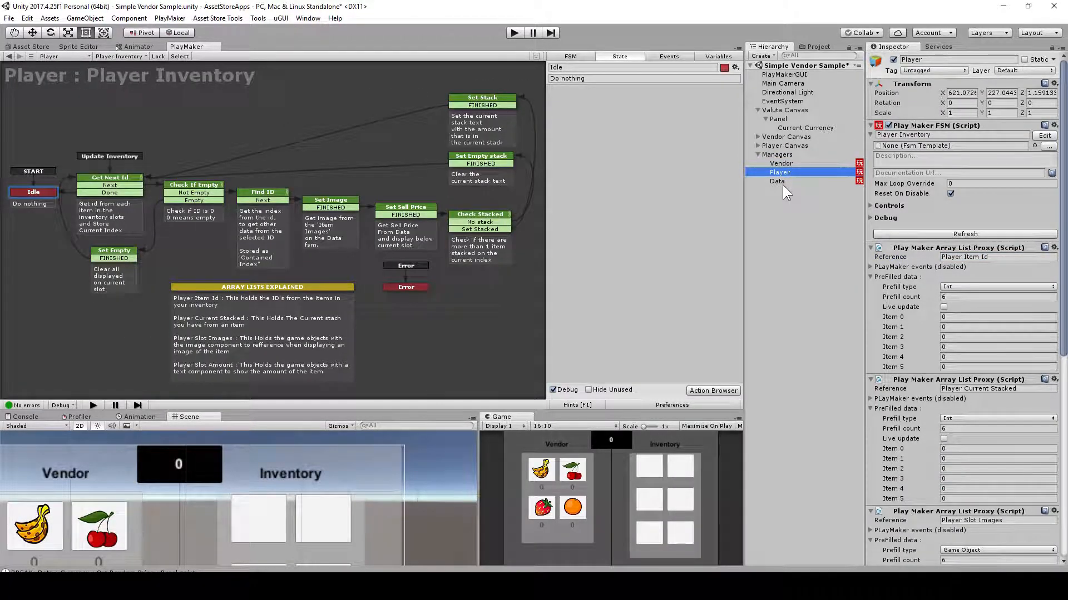
# Review the prefilled items in the Data object's Item Id, Item Images, Prices and Sell Prices array lists.
pyautogui.click(783, 182)
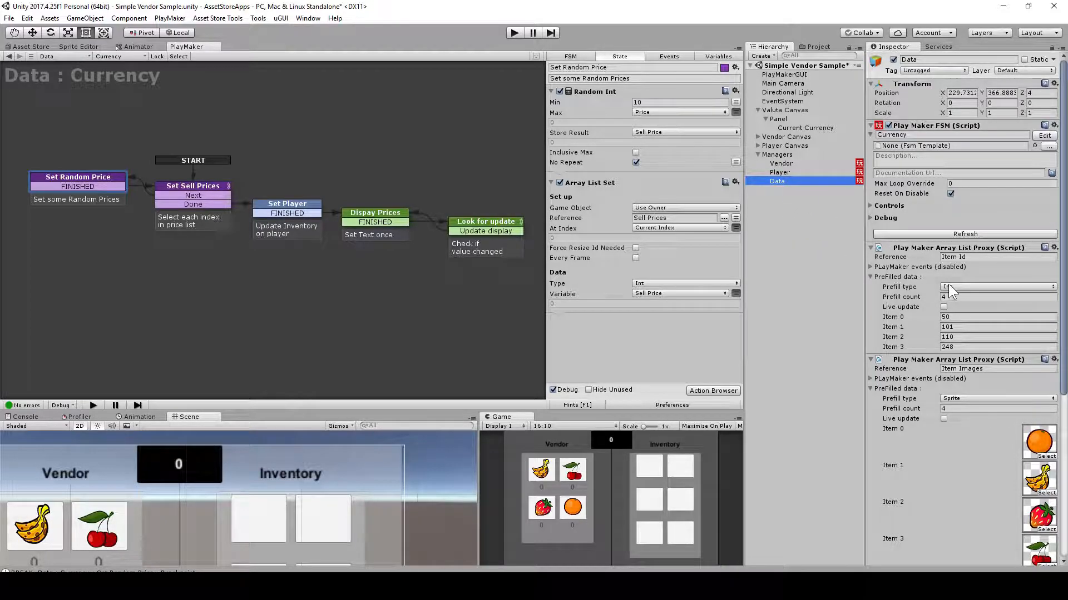
pyautogui.scroll(-3, 948, 283)
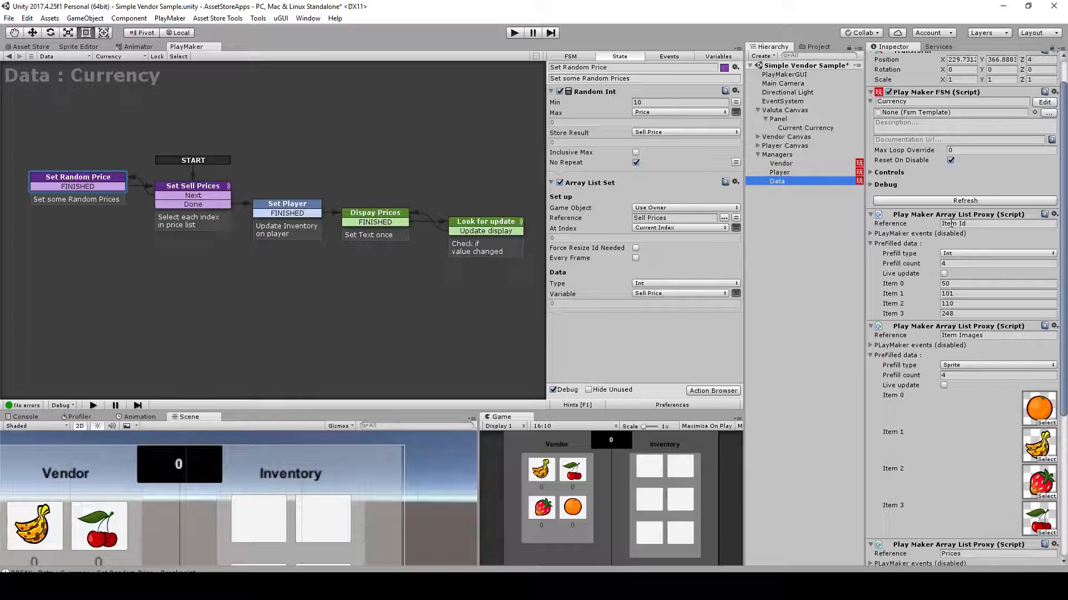
pyautogui.scroll(-3, 949, 303)
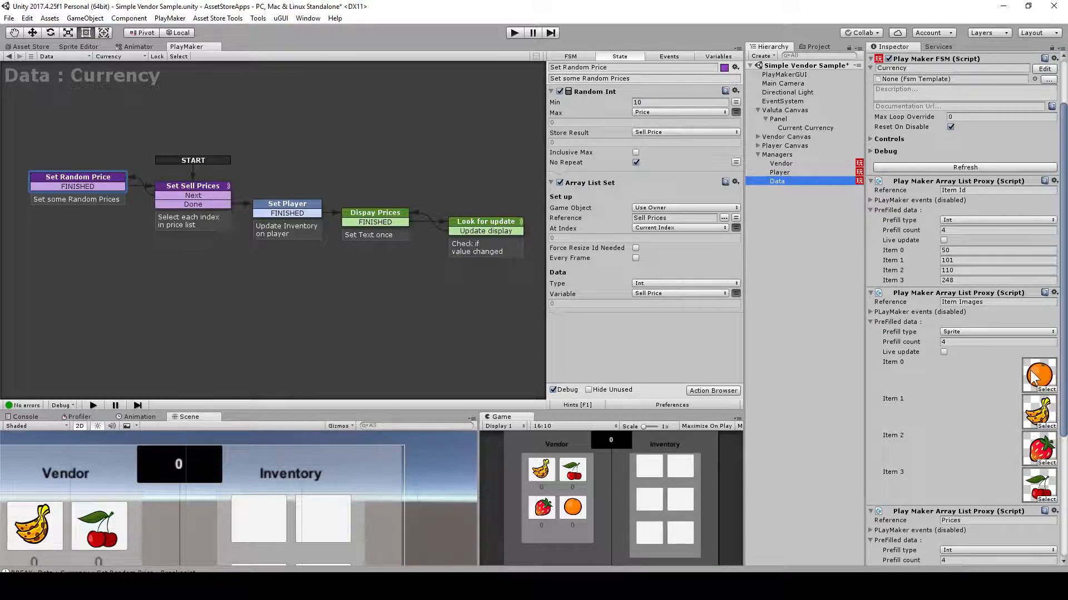
pyautogui.scroll(-2, 973, 242)
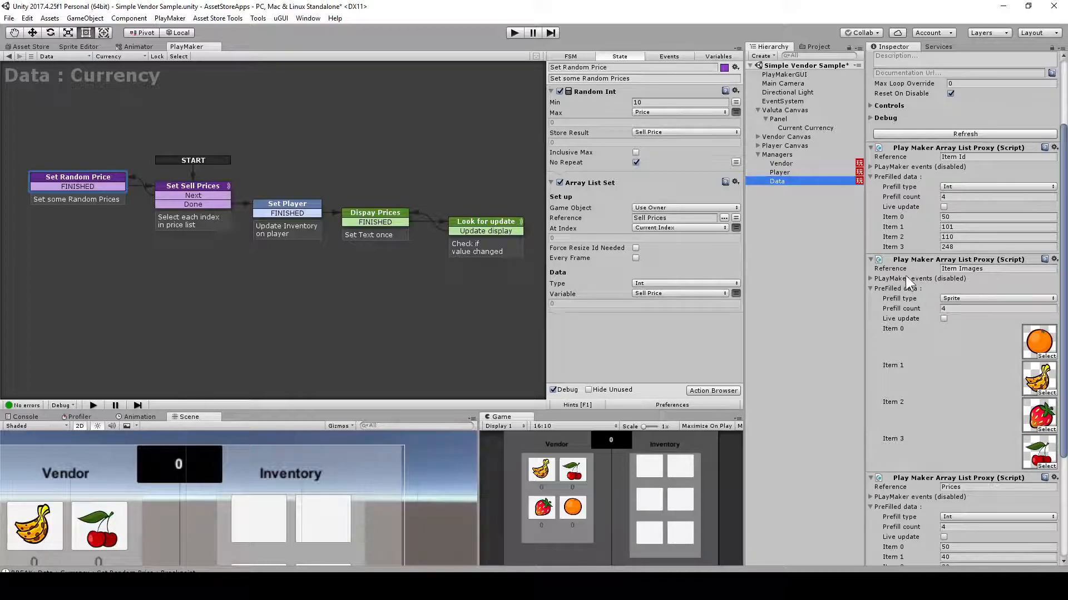
pyautogui.scroll(-3, 975, 300)
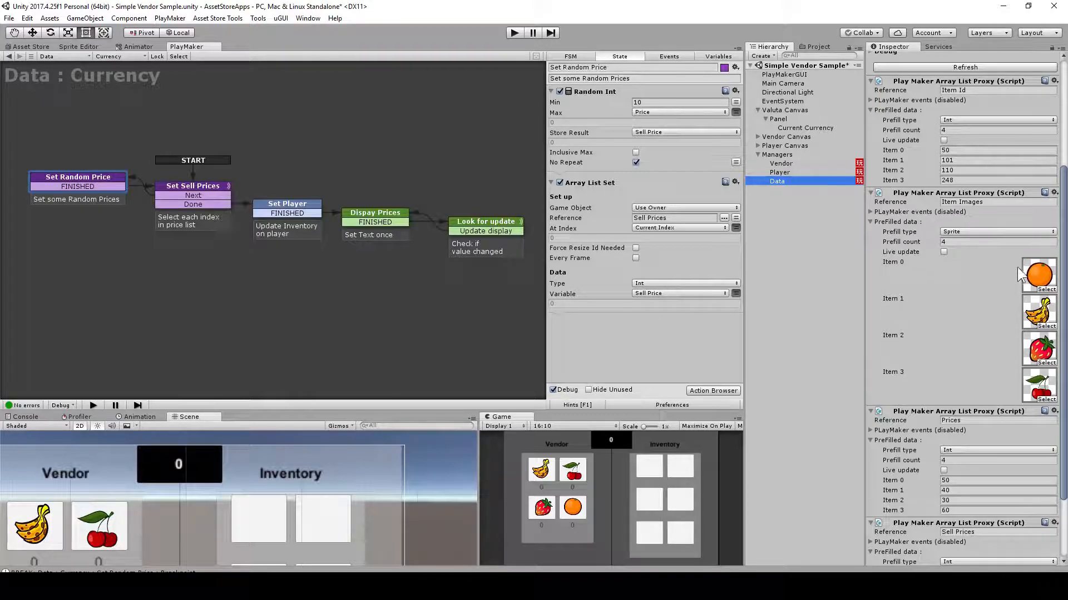
pyautogui.click(949, 150)
pyautogui.scroll(-2, 950, 338)
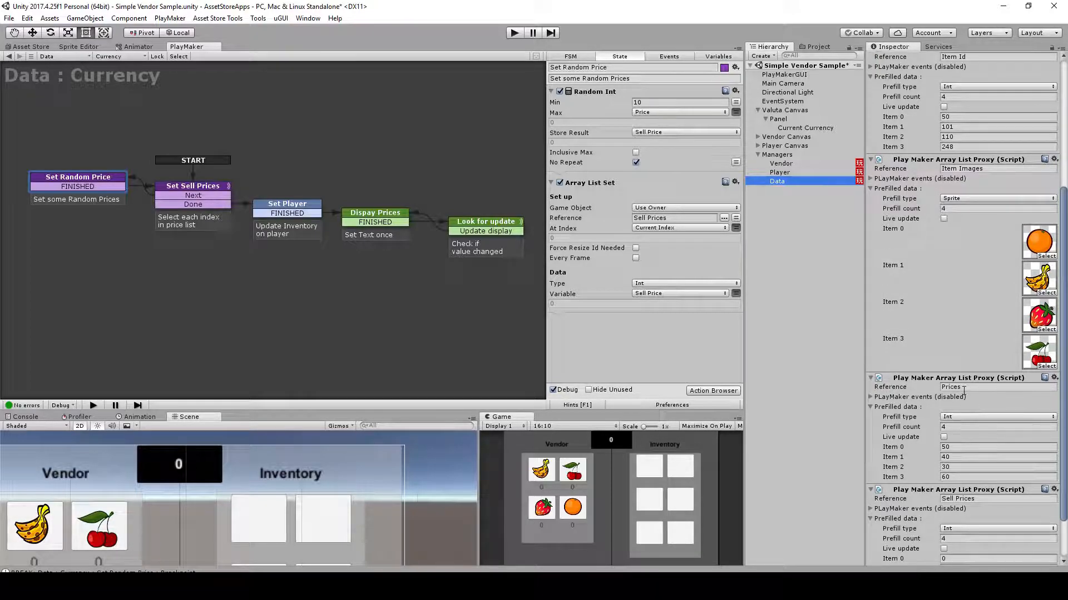
# Inspect the Sell Prices array list, the Set Sell Prices state's Array List Get Next action, and the Prices list it references.
pyautogui.scroll(-3, 962, 391)
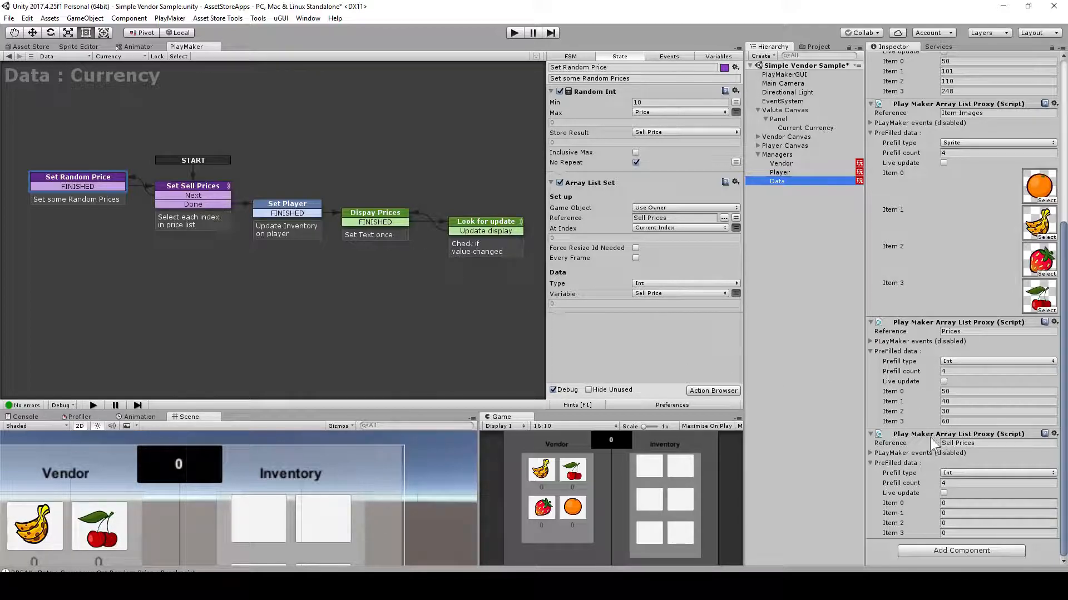
pyautogui.click(982, 444)
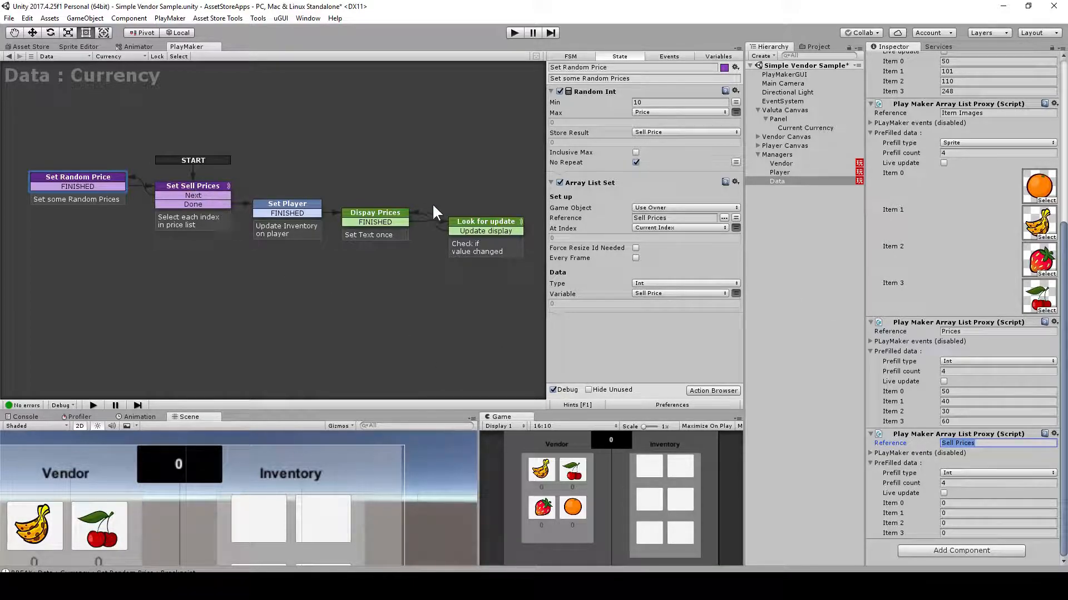
pyautogui.click(199, 181)
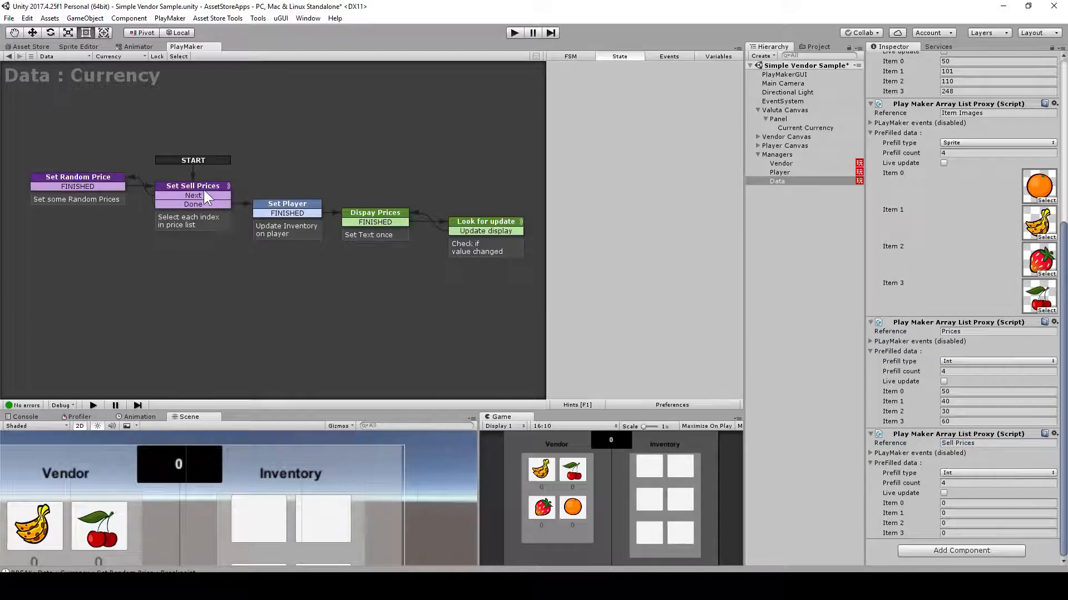
pyautogui.click(203, 192)
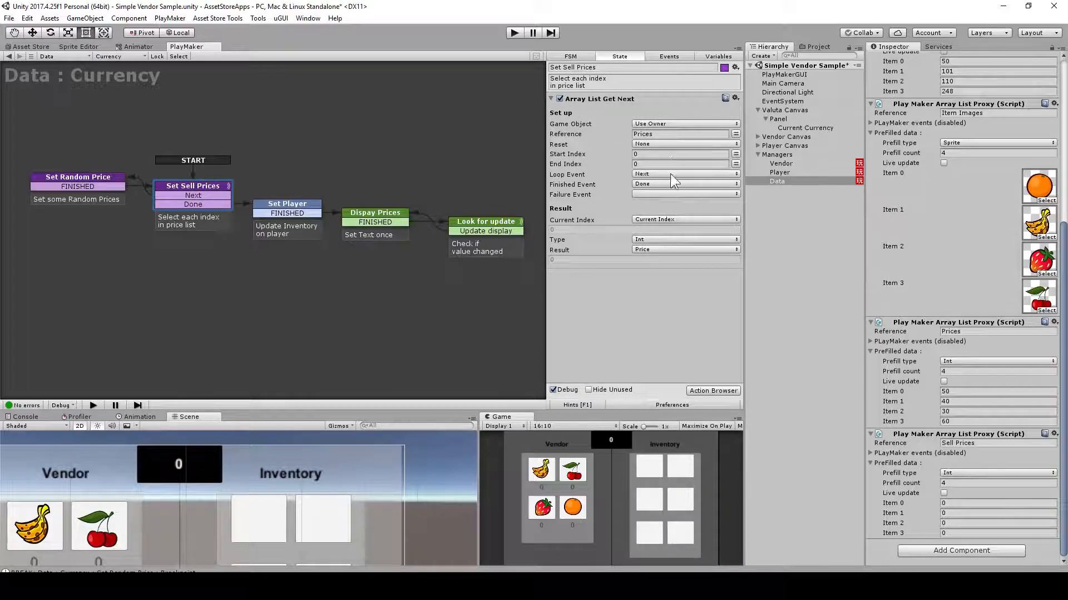
pyautogui.click(664, 134)
pyautogui.click(978, 332)
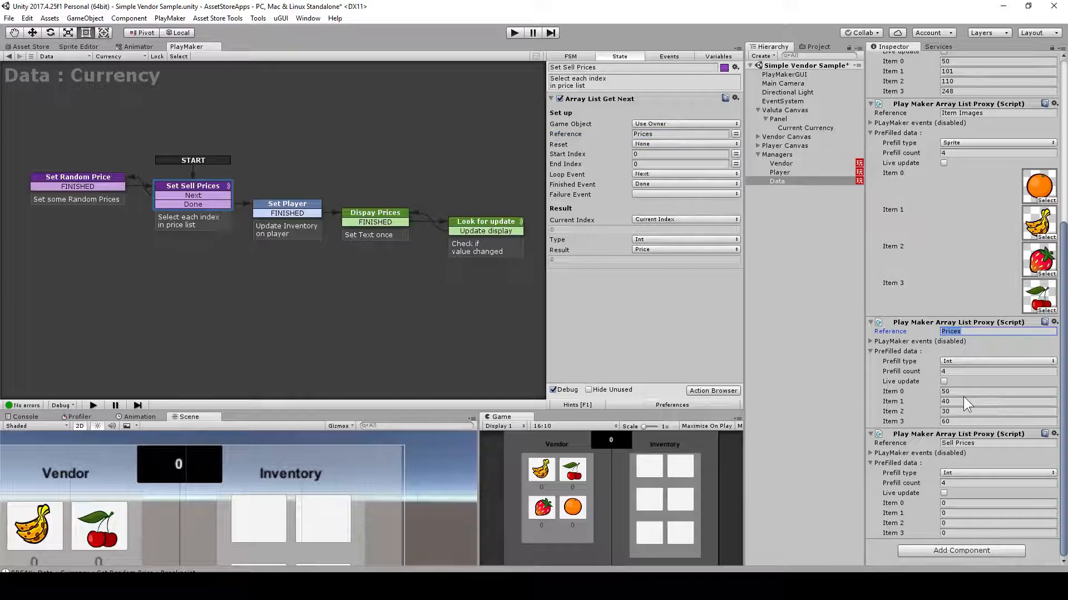
pyautogui.click(944, 392)
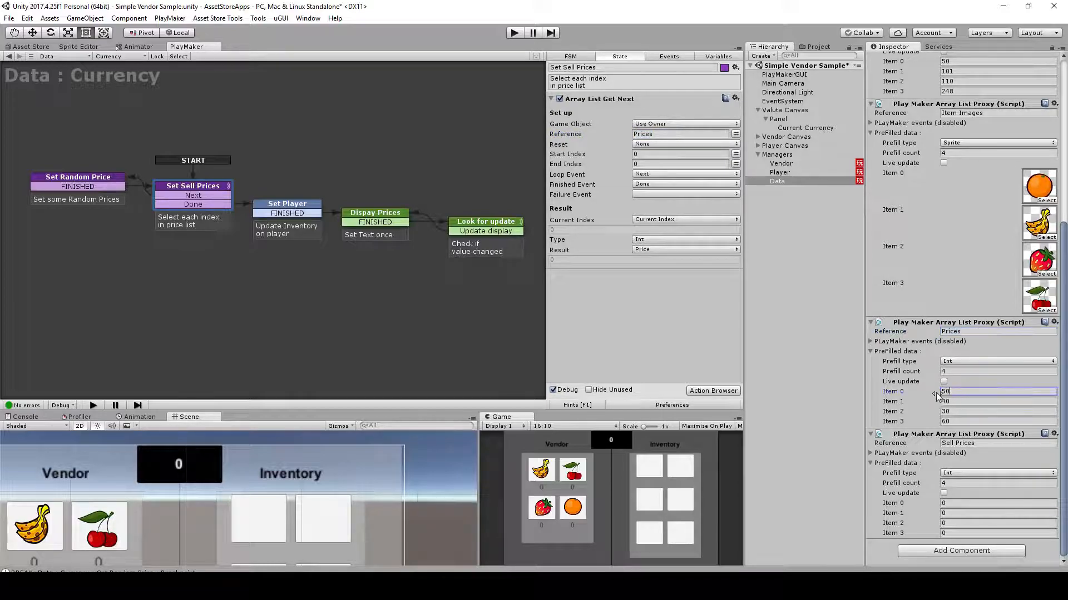
pyautogui.doubleClick(947, 392)
# Examine the Set Random Price state's Random Int and Array List Set actions, and its loop with Set Sell Prices up to the Done transition.
pyautogui.click(92, 178)
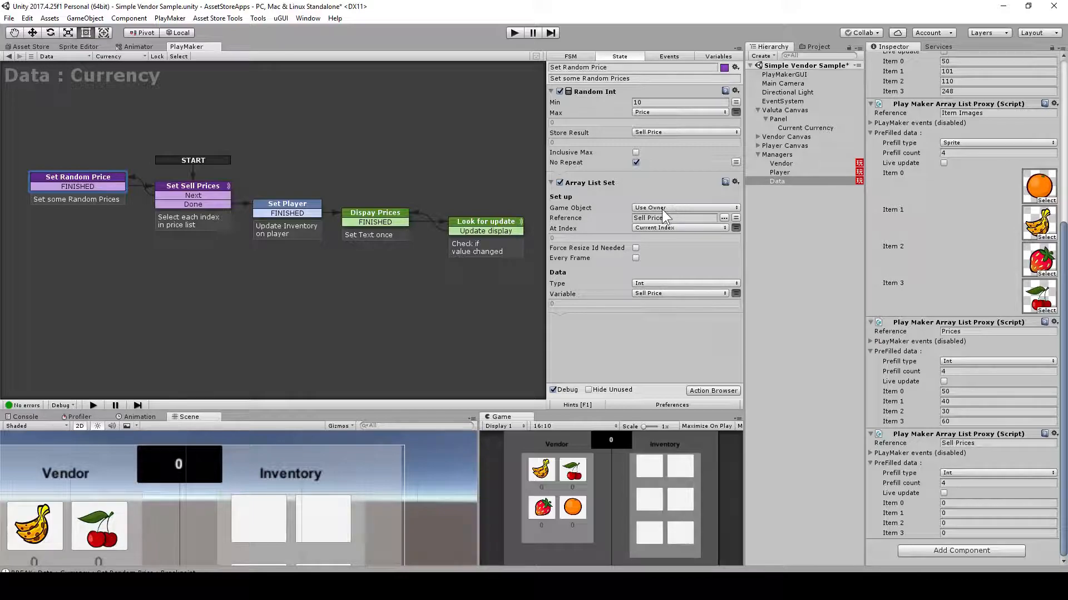
pyautogui.click(680, 218)
pyautogui.click(905, 502)
pyautogui.click(193, 188)
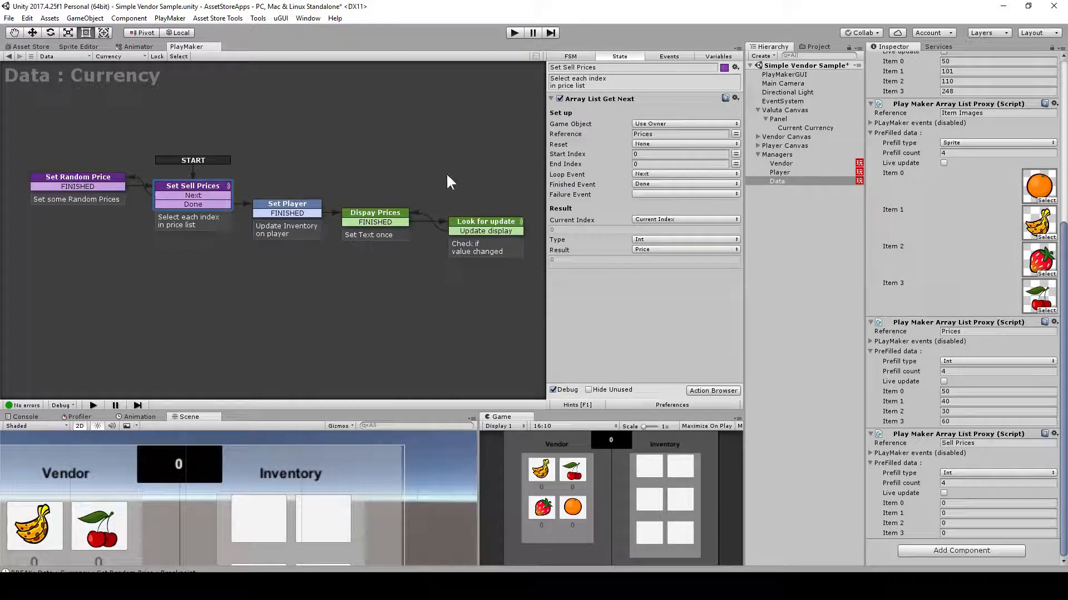
pyautogui.click(917, 401)
pyautogui.click(82, 182)
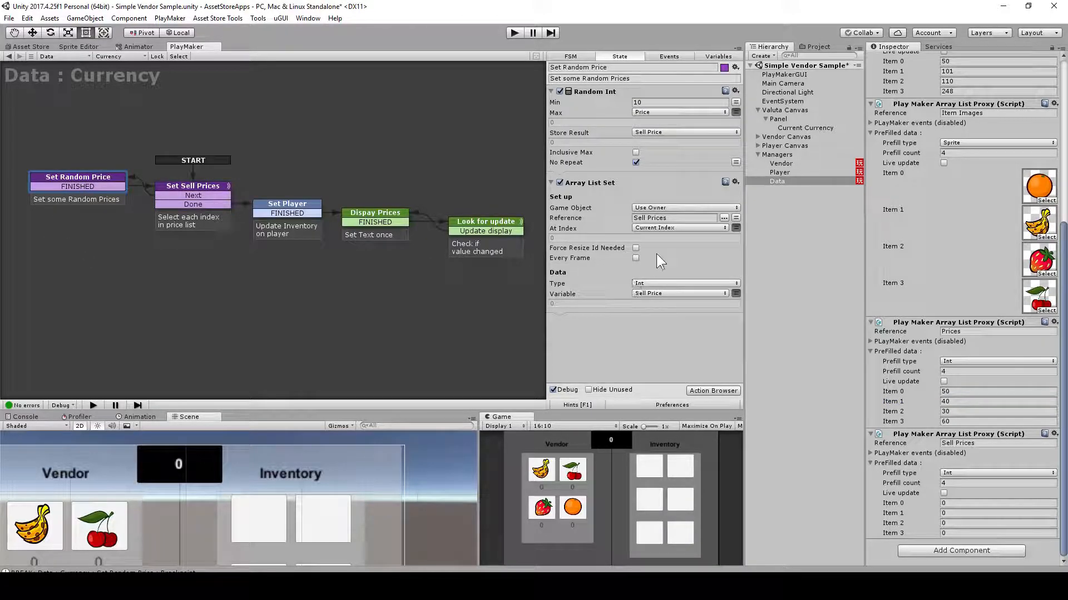
pyautogui.click(209, 205)
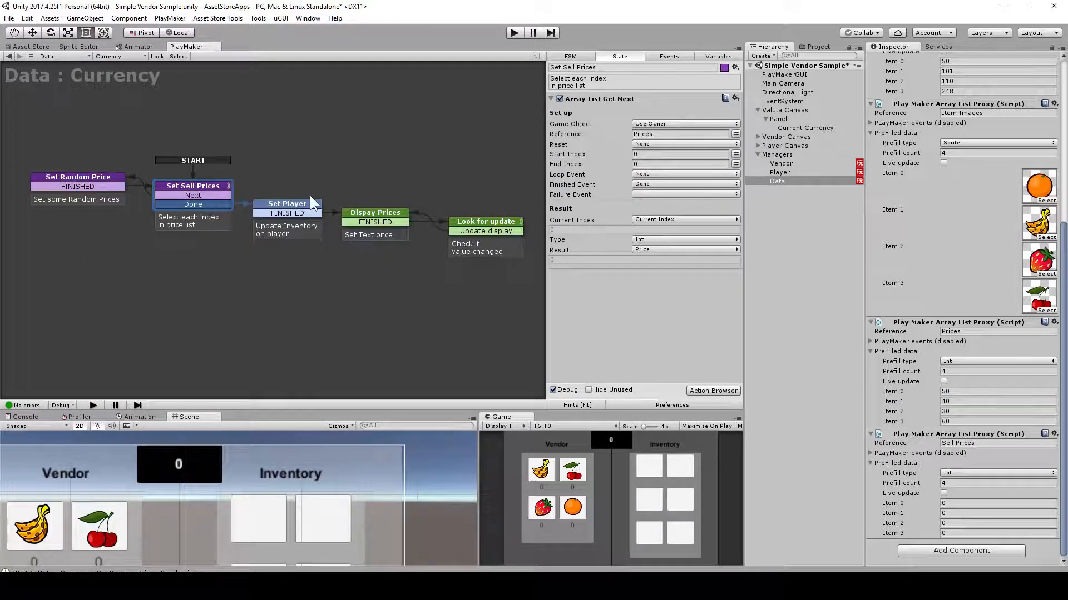
# Toggle breakpoints on the Set Sell Prices and Set Random Price states.
pyautogui.rightClick(187, 189)
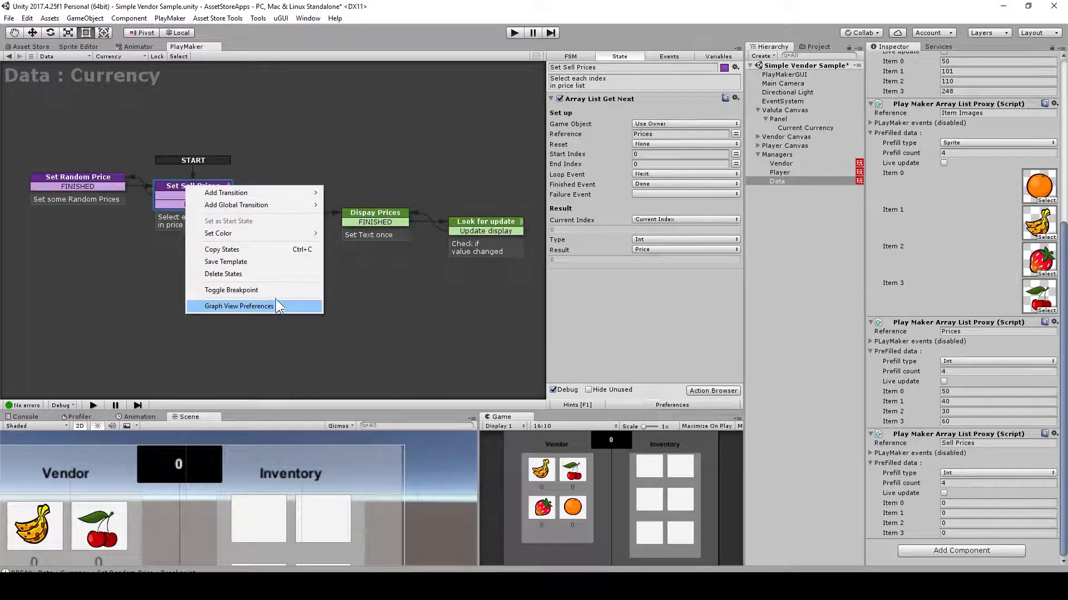
pyautogui.click(264, 291)
pyautogui.click(82, 175)
pyautogui.rightClick(82, 175)
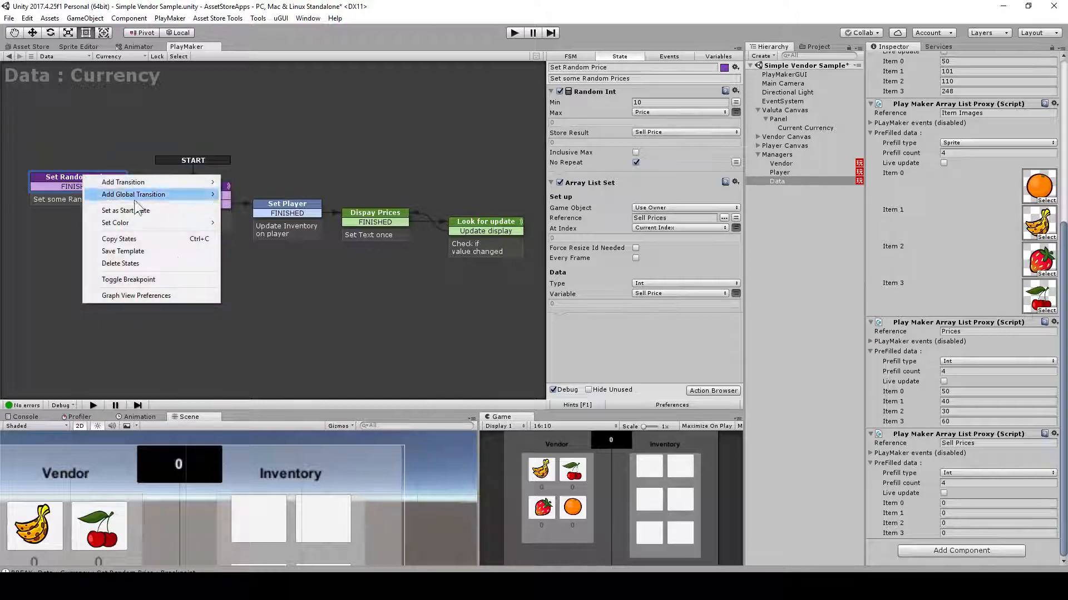
pyautogui.click(177, 282)
# Run the scene and resume through each breakpoint, checking how the Set Sell Prices and Set Random Price loop fills the Sell Prices list.
pyautogui.click(514, 33)
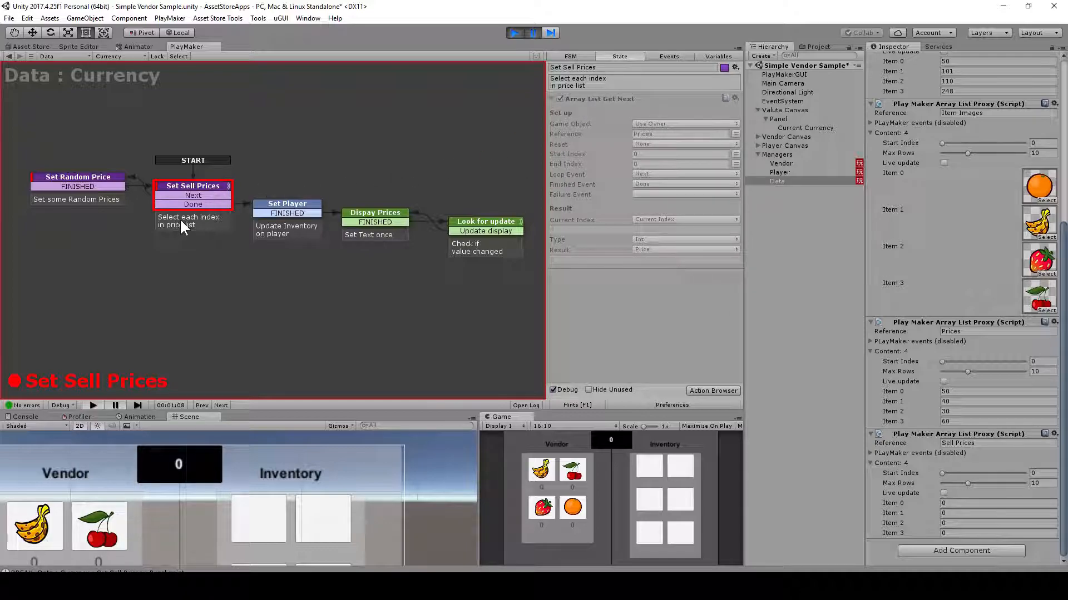
pyautogui.click(533, 32)
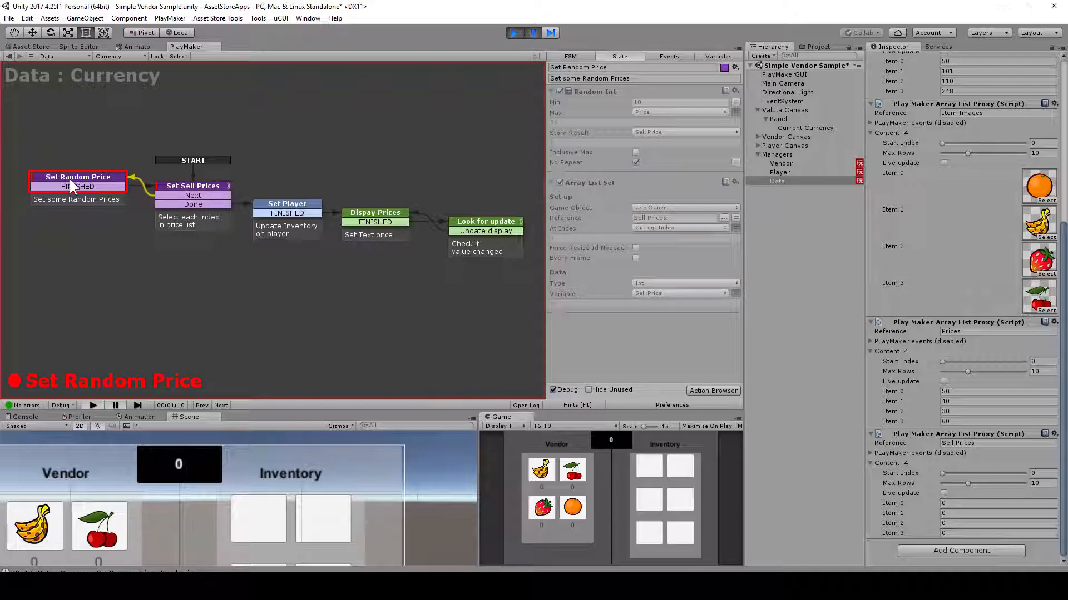
pyautogui.click(206, 188)
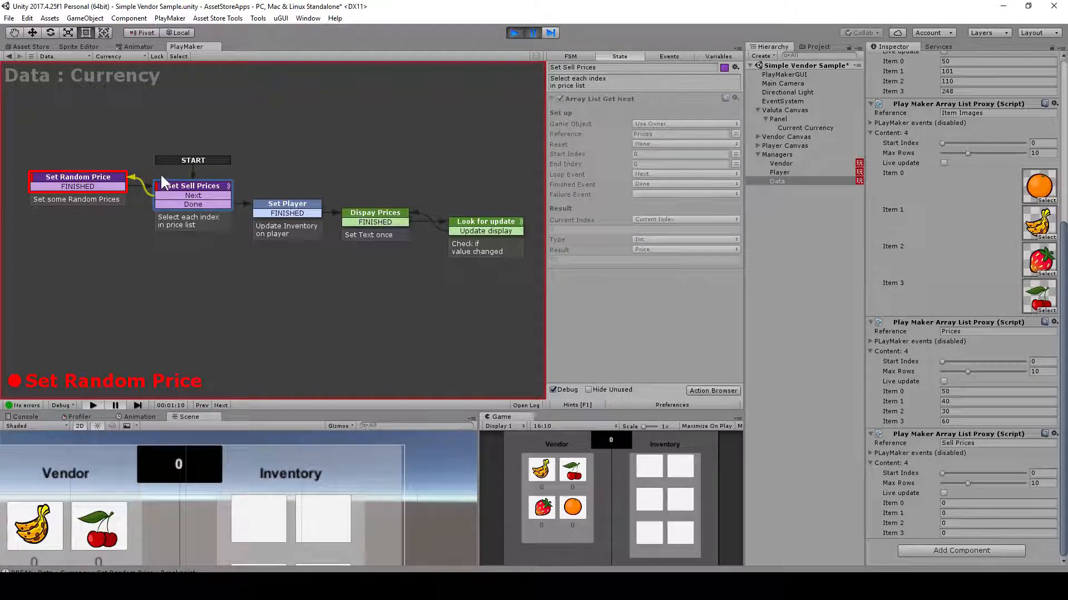
pyautogui.click(105, 181)
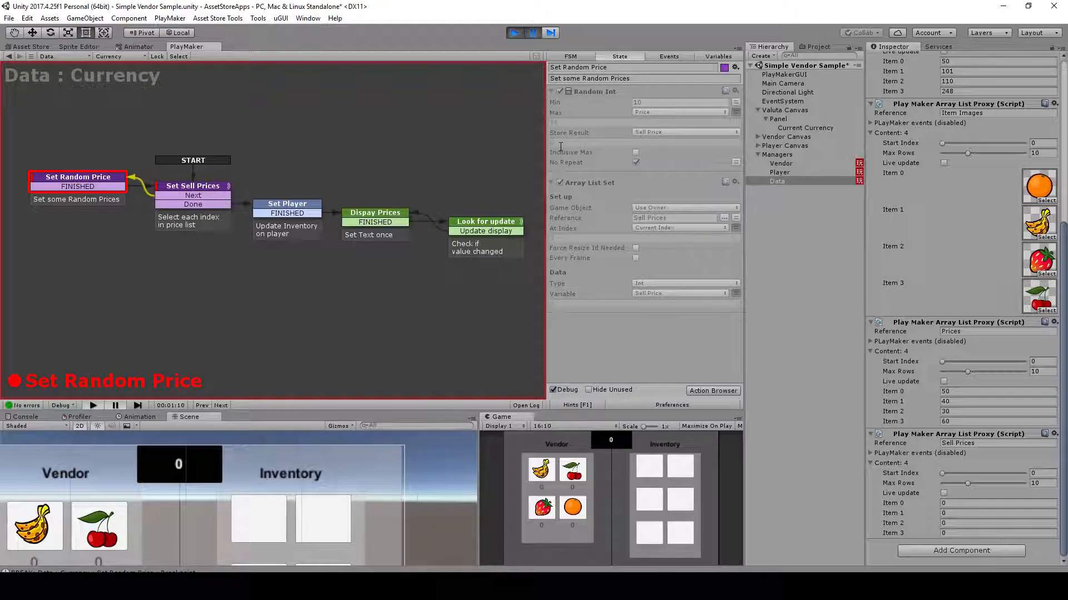
pyautogui.click(531, 32)
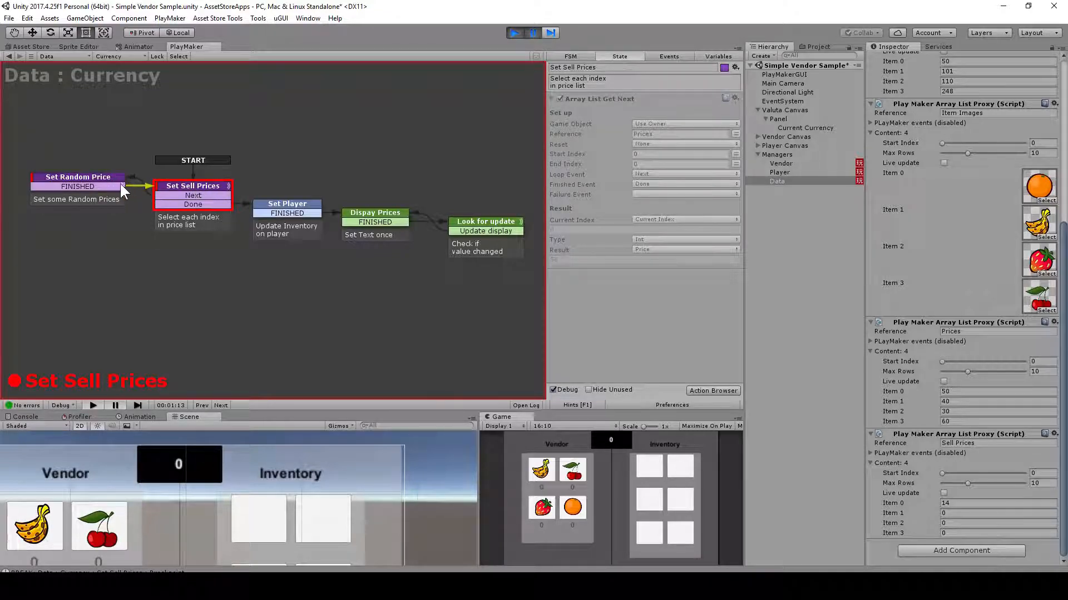
pyautogui.click(92, 177)
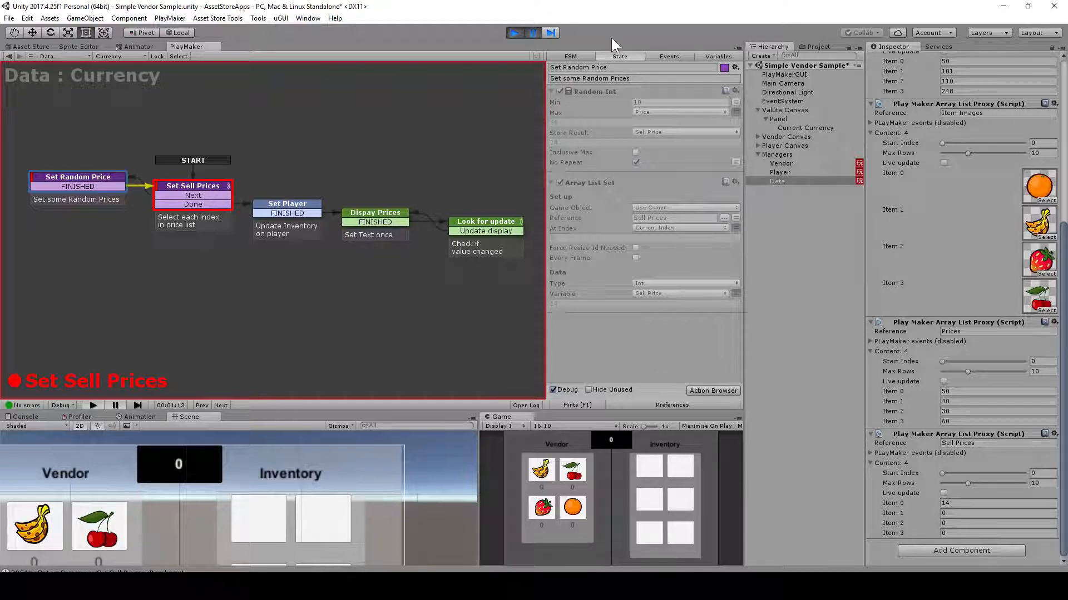
pyautogui.click(532, 33)
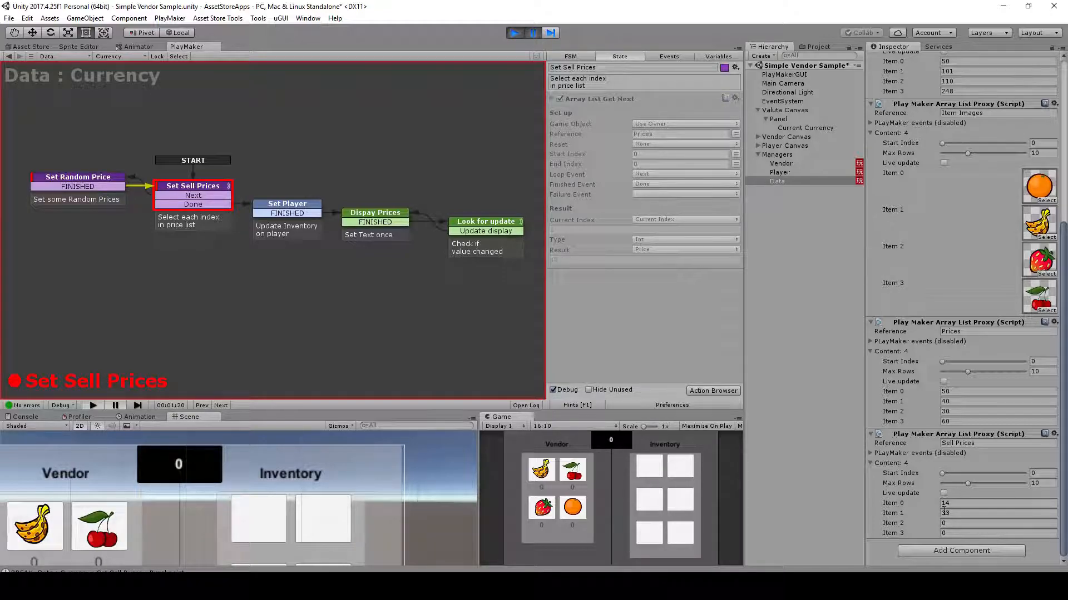
pyautogui.click(533, 33)
pyautogui.click(531, 32)
# Toggle a breakpoint on the Set Player state during play, resume the run once more, and stop playing.
pyautogui.rightClick(297, 206)
pyautogui.click(380, 325)
pyautogui.click(531, 32)
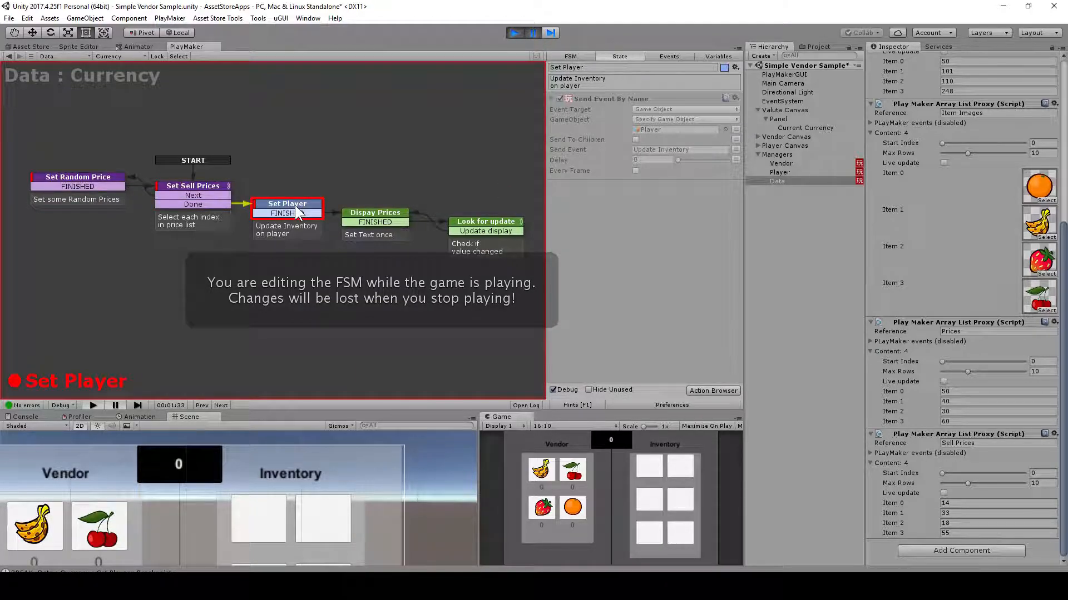
pyautogui.click(515, 32)
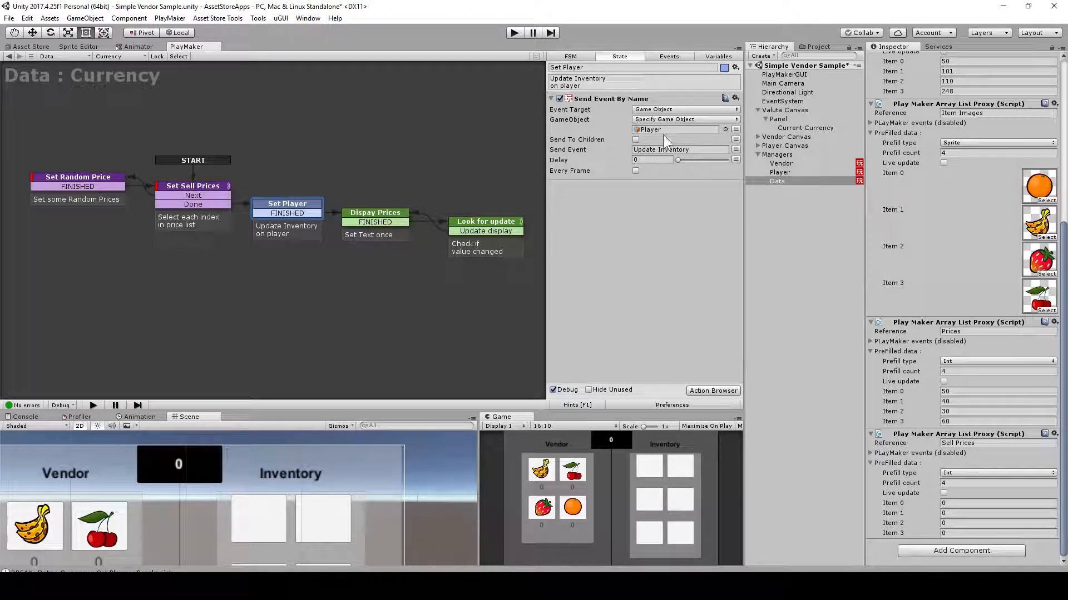
# Inspect the Set Player state's Send Event By Name target and the Player Inventory FSM it calls, returning to Data's Currency FSM.
pyautogui.click(652, 129)
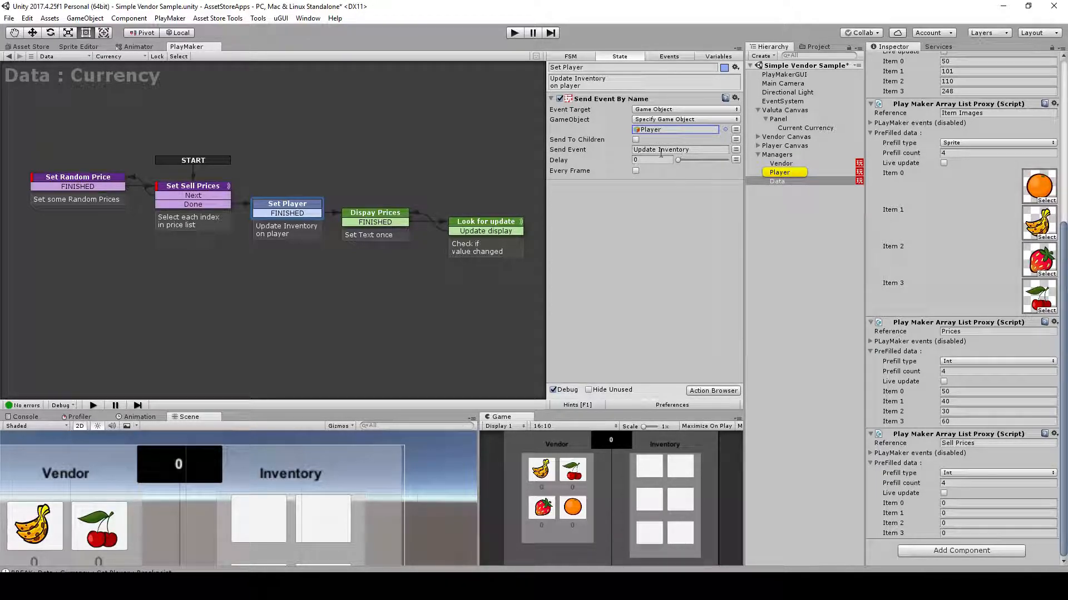
pyautogui.click(782, 171)
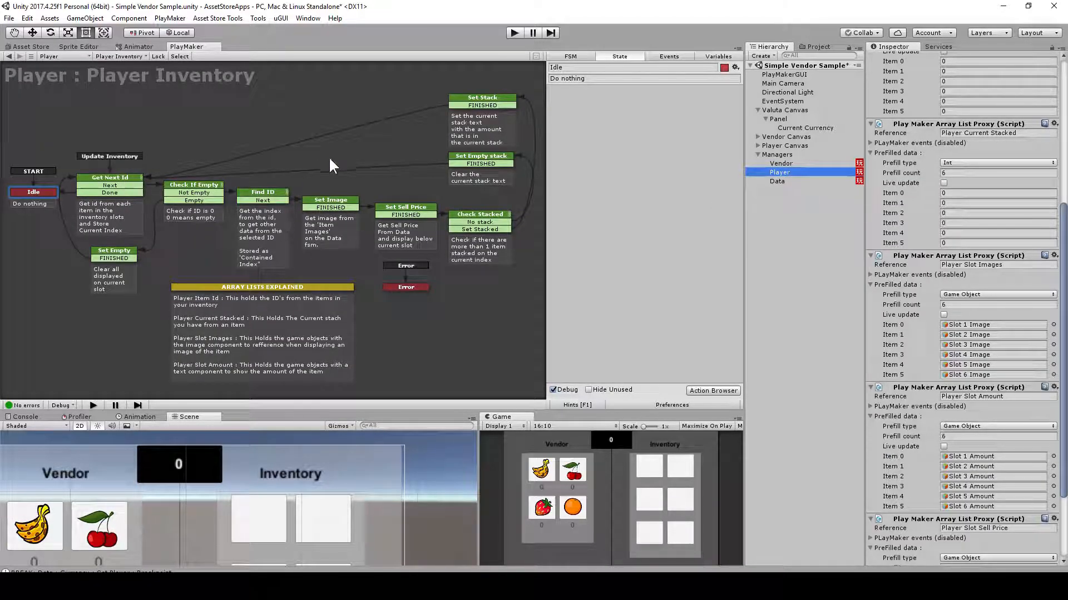
pyautogui.click(784, 181)
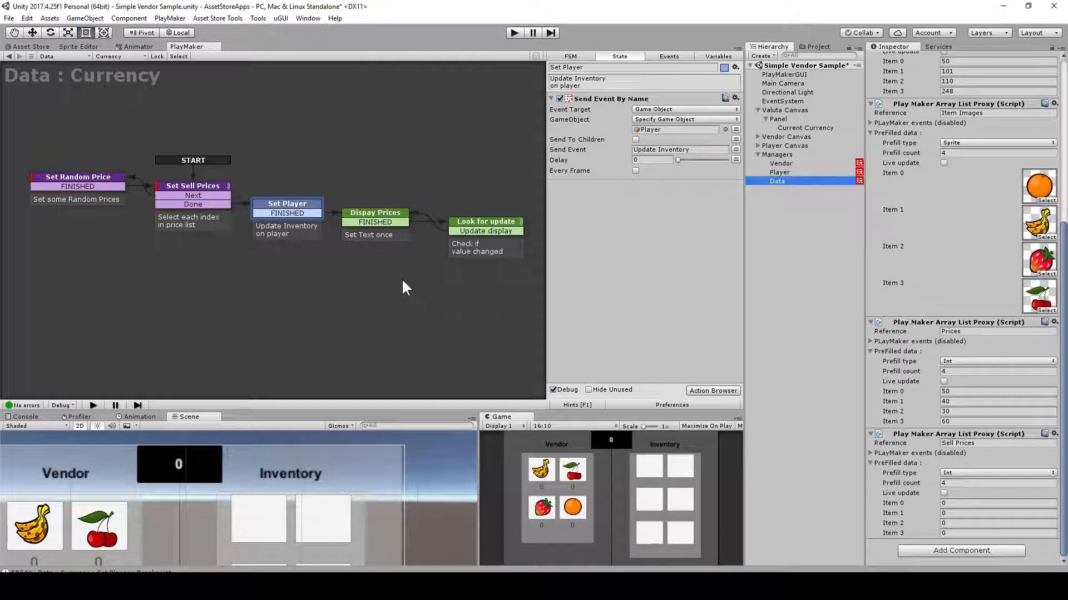
pyautogui.click(283, 206)
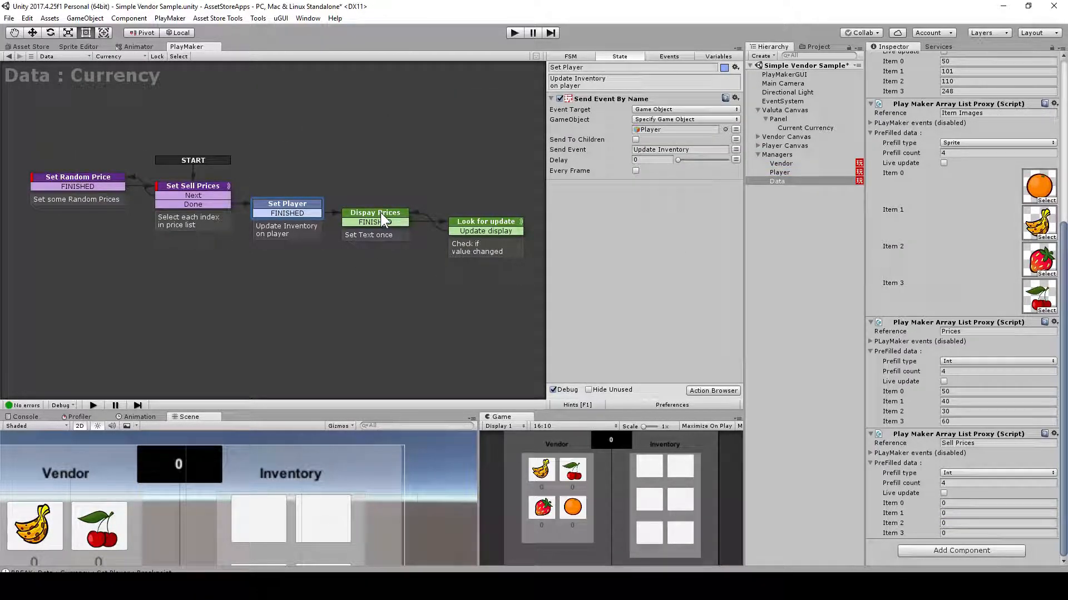
# Rename the Dispay Prices state to "Dispay Currecny".
pyautogui.click(381, 215)
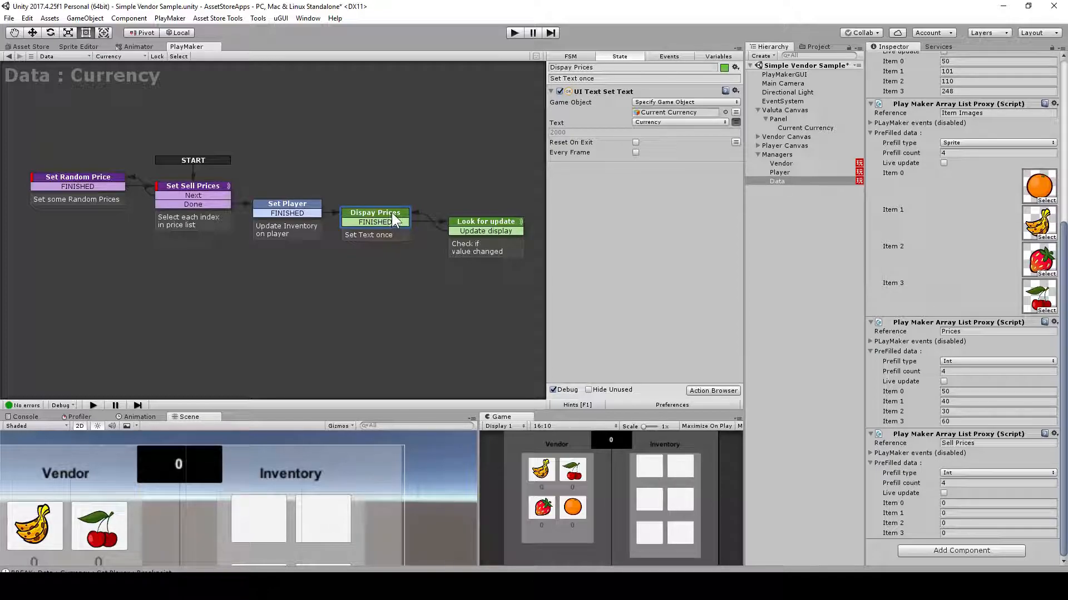
pyautogui.doubleClick(602, 67)
pyautogui.write('C')
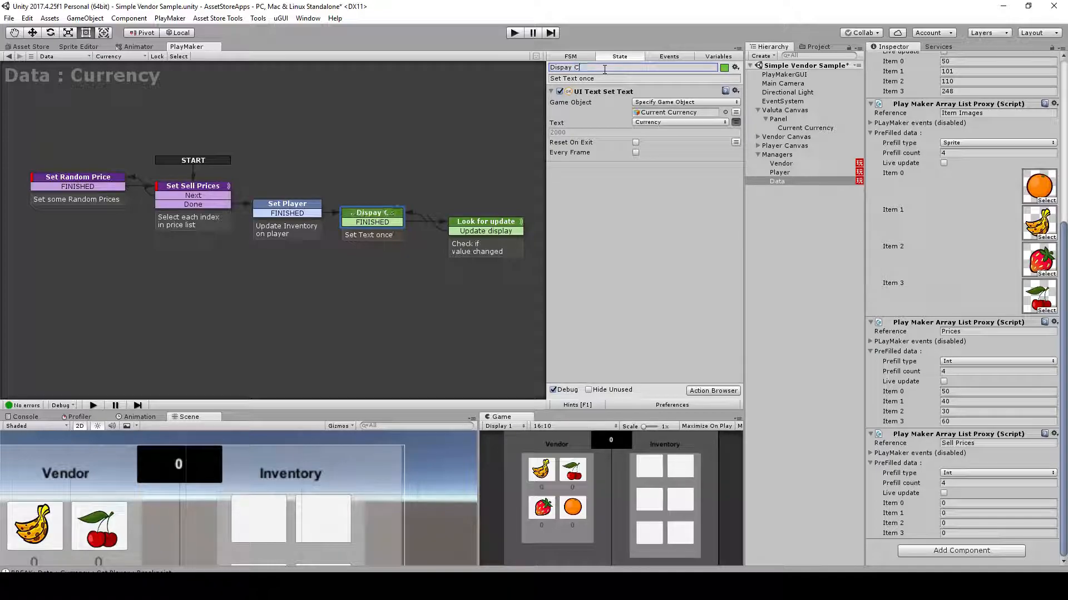
pyautogui.write('urren')
pyautogui.write('ny')
pyautogui.click(638, 229)
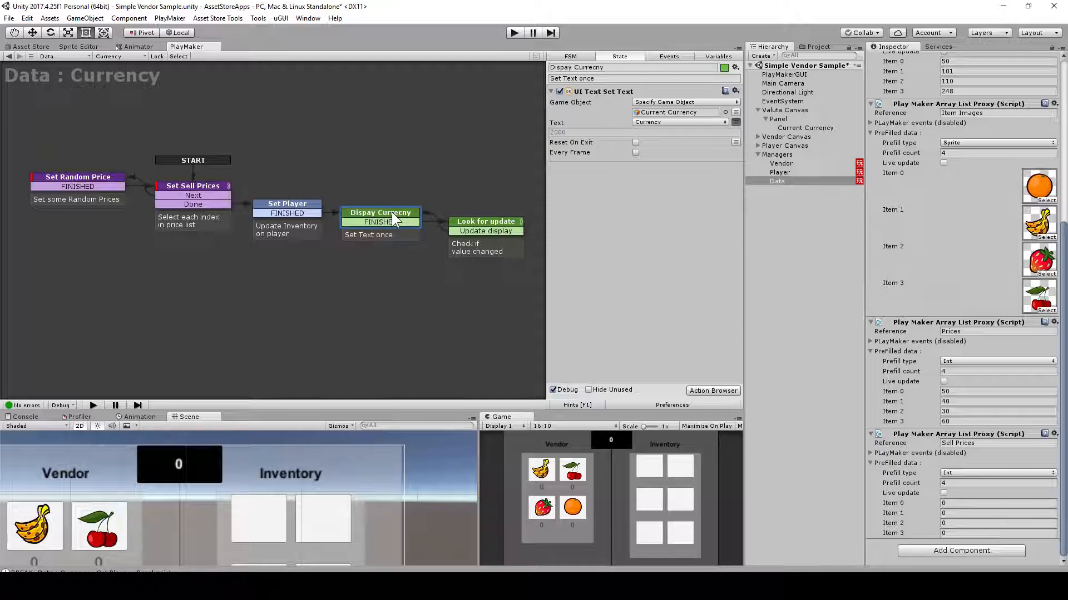
# Inspect the Currency variable of the Data FSM and return to the Dispay Currecny state's actions.
pyautogui.click(718, 57)
pyautogui.click(602, 144)
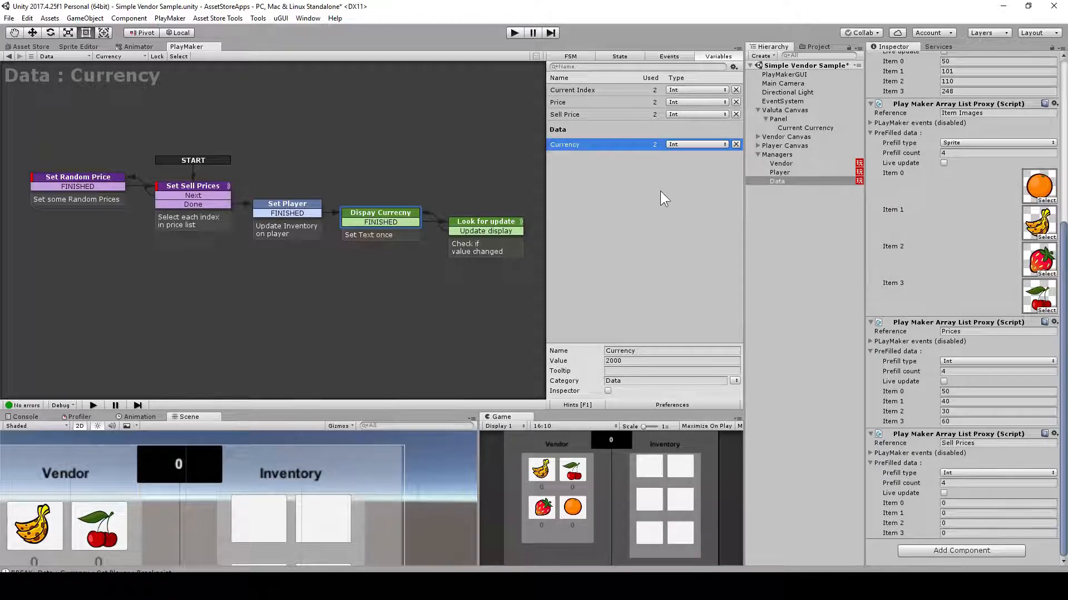
pyautogui.click(386, 214)
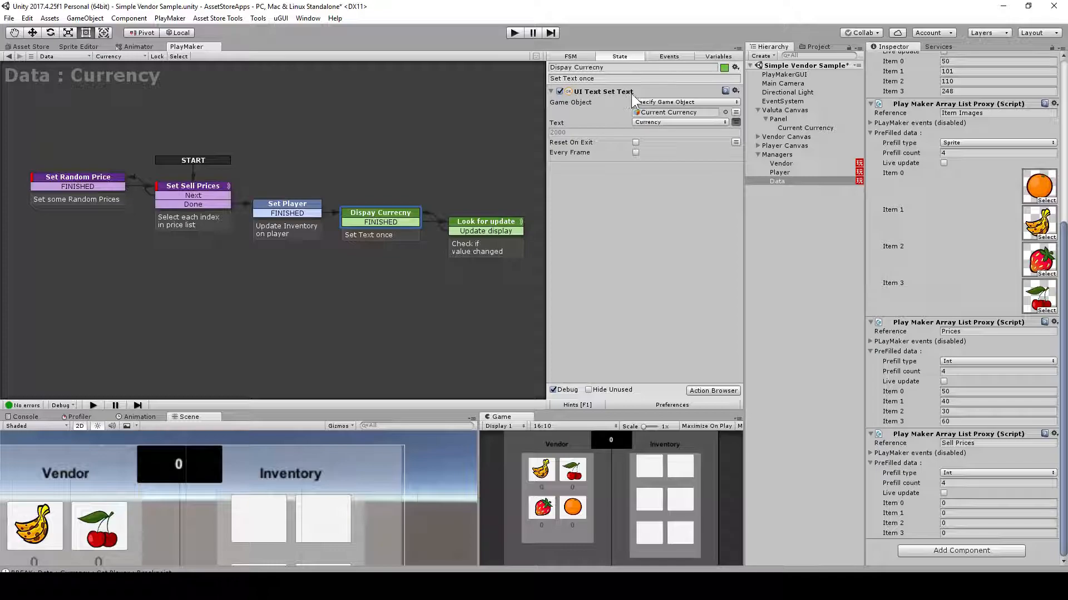
# Assign the converted Currency variable as the text of the UI Text Set Text action in the Dispay Currecny state.
pyautogui.click(673, 122)
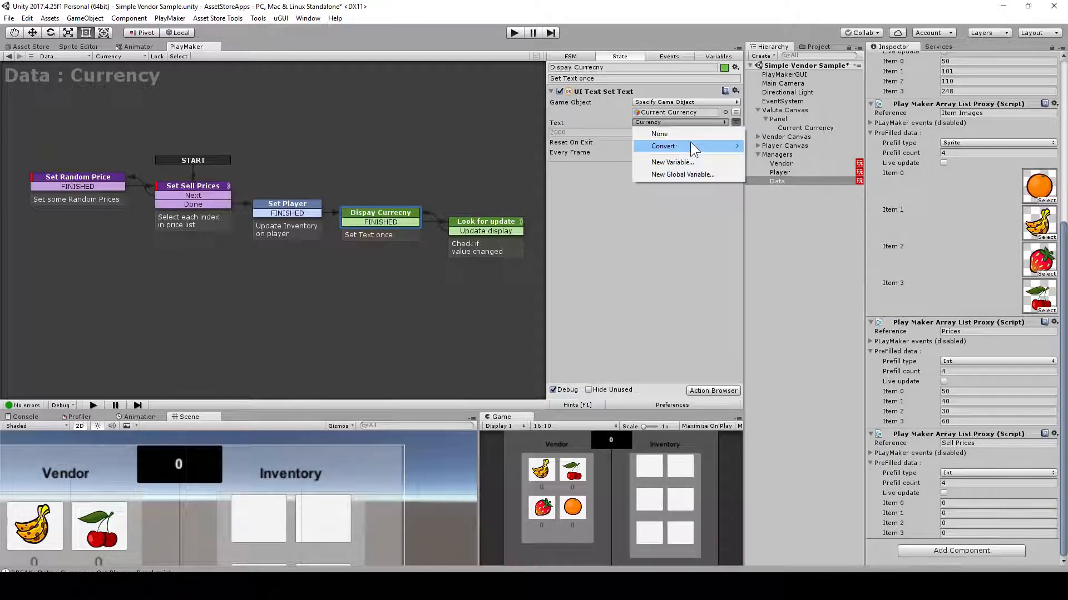
pyautogui.moveTo(691, 145)
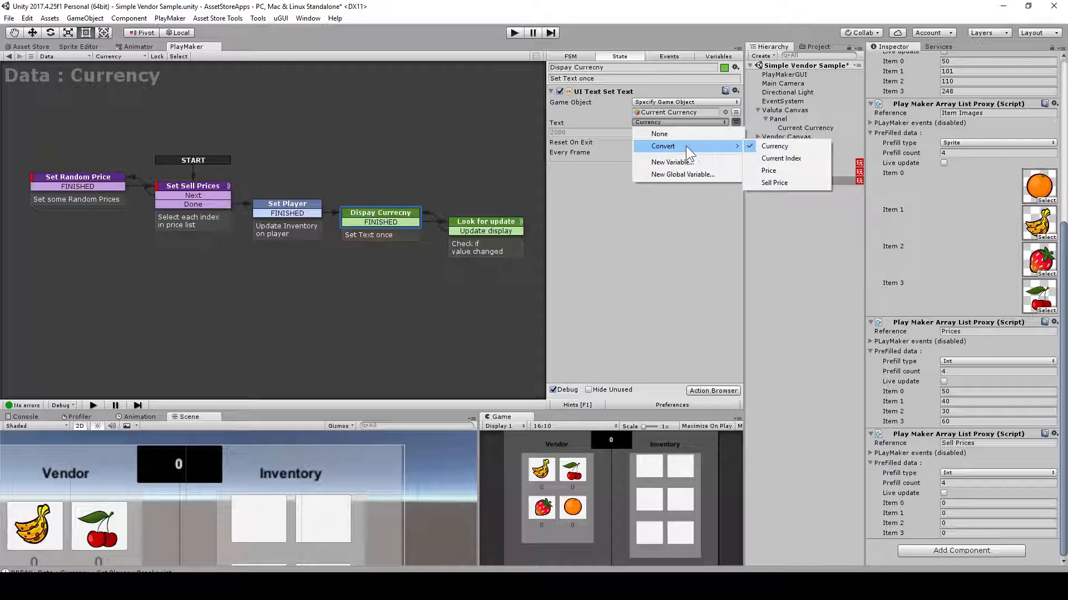
pyautogui.click(790, 147)
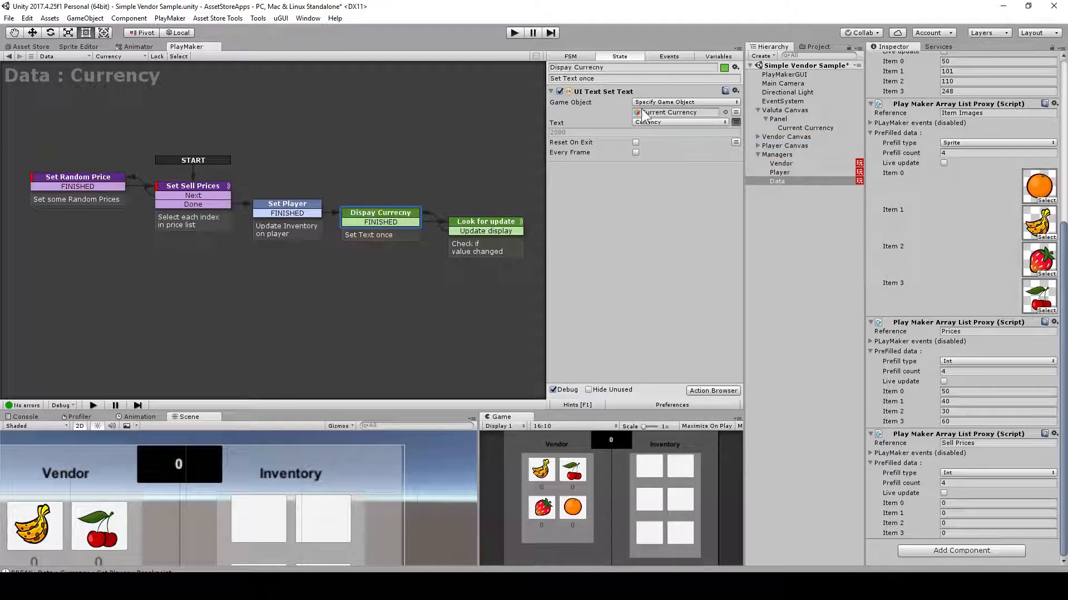
pyautogui.click(720, 122)
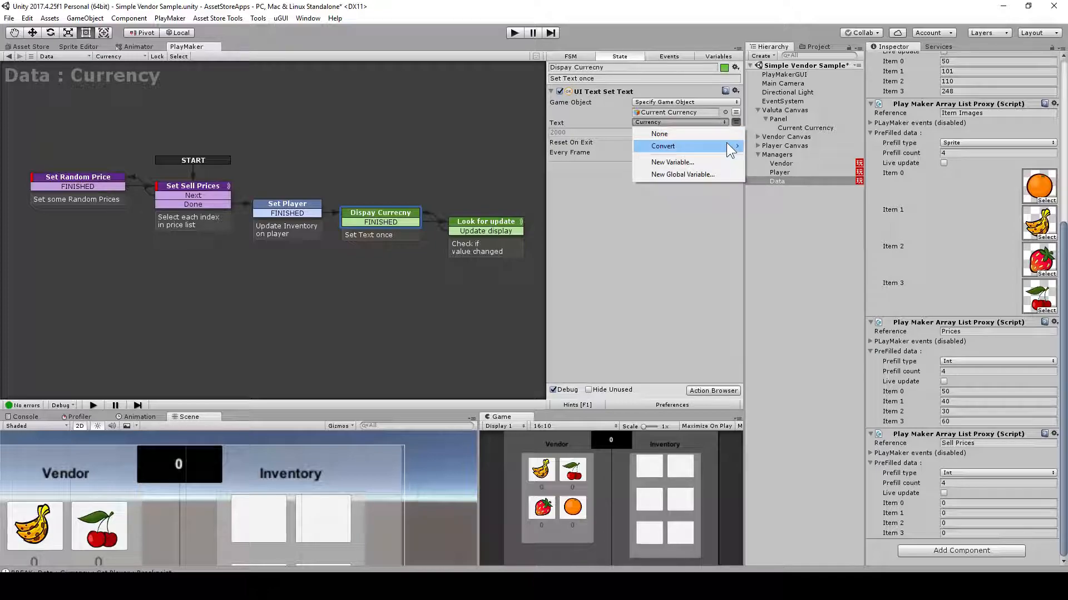
pyautogui.moveTo(727, 143)
pyautogui.click(787, 146)
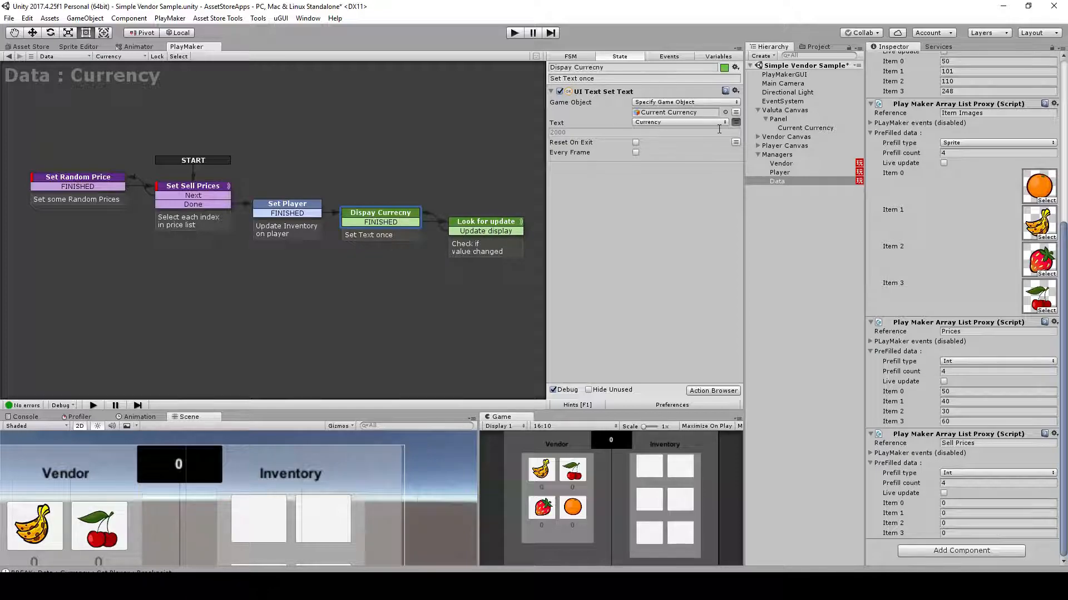
# Examine how the Look for update state's Int Changed action on Currency works with the Dispay Currecny state's UI Text Set Text action.
pyautogui.click(487, 221)
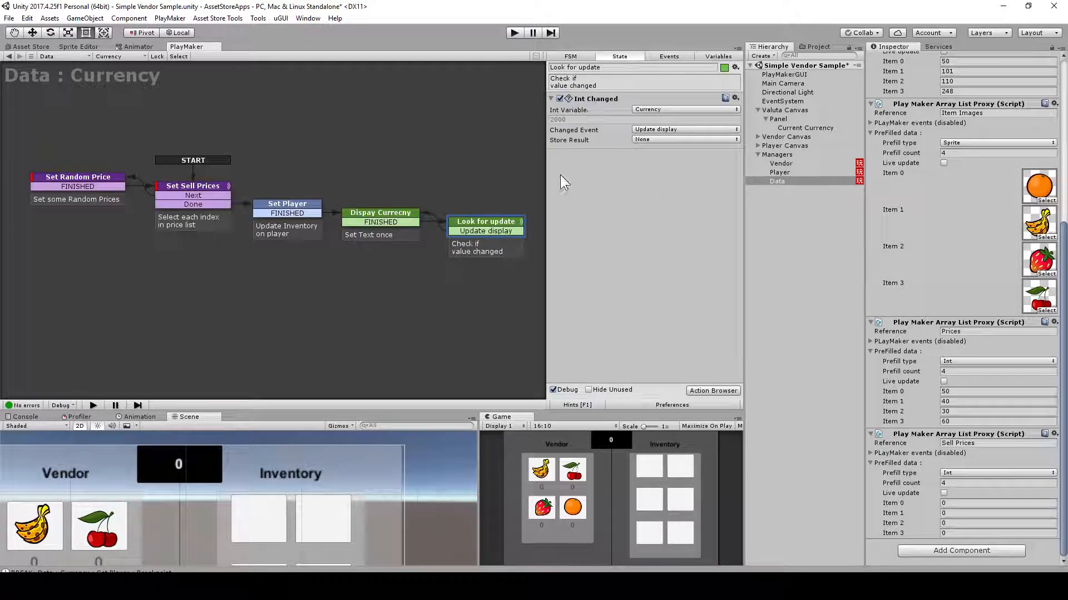
pyautogui.click(378, 215)
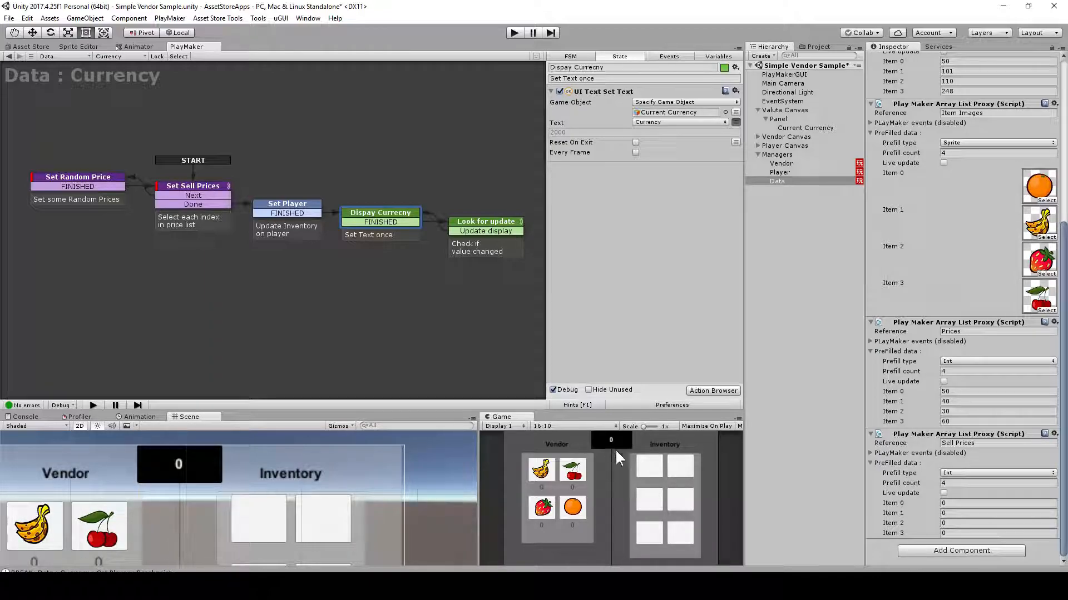
pyautogui.click(496, 221)
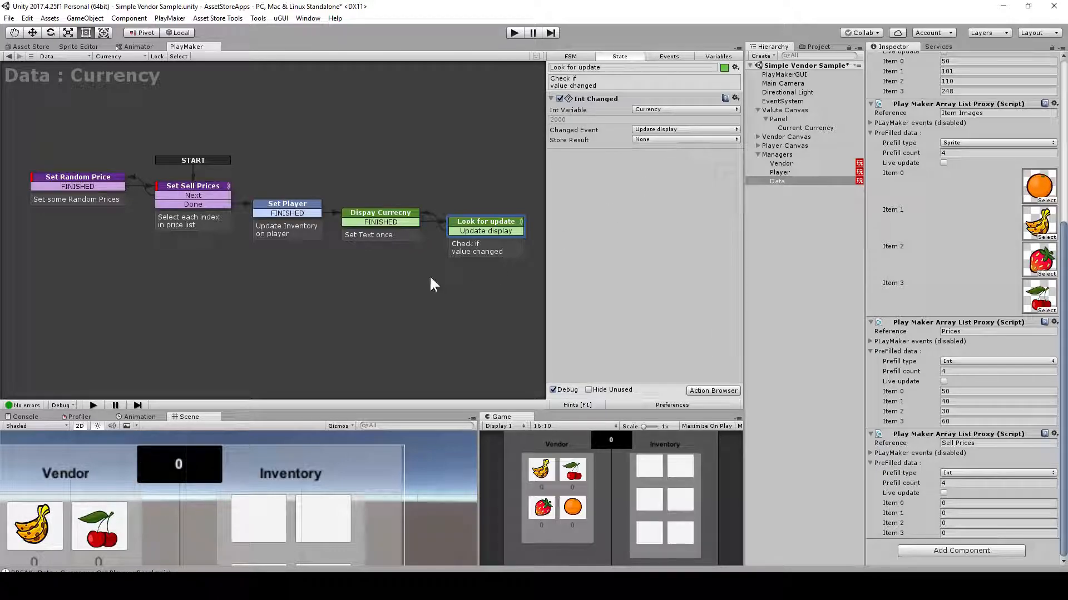
pyautogui.click(384, 215)
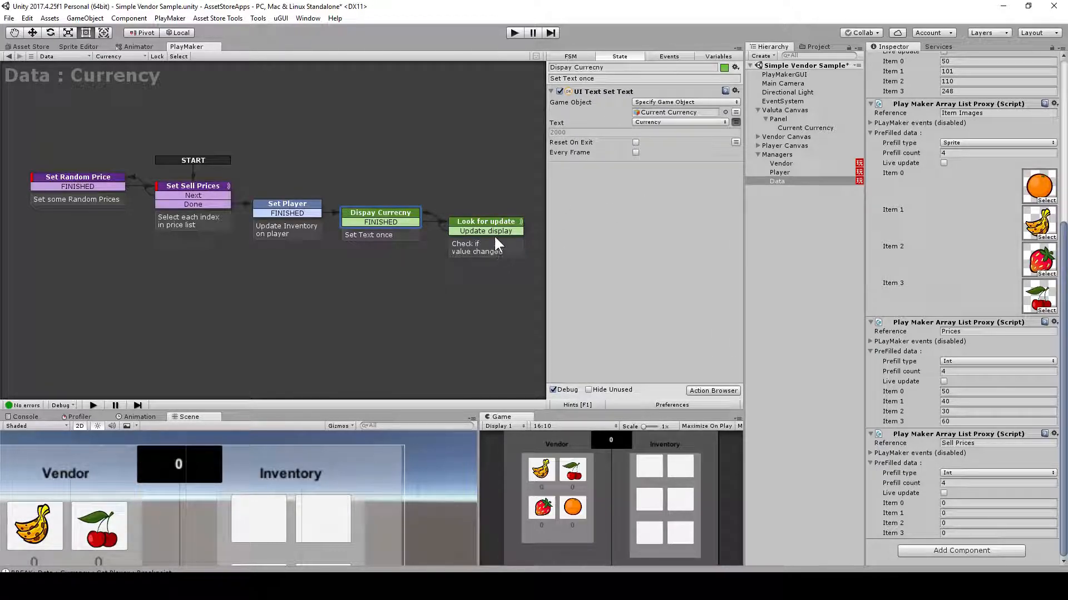
pyautogui.click(488, 222)
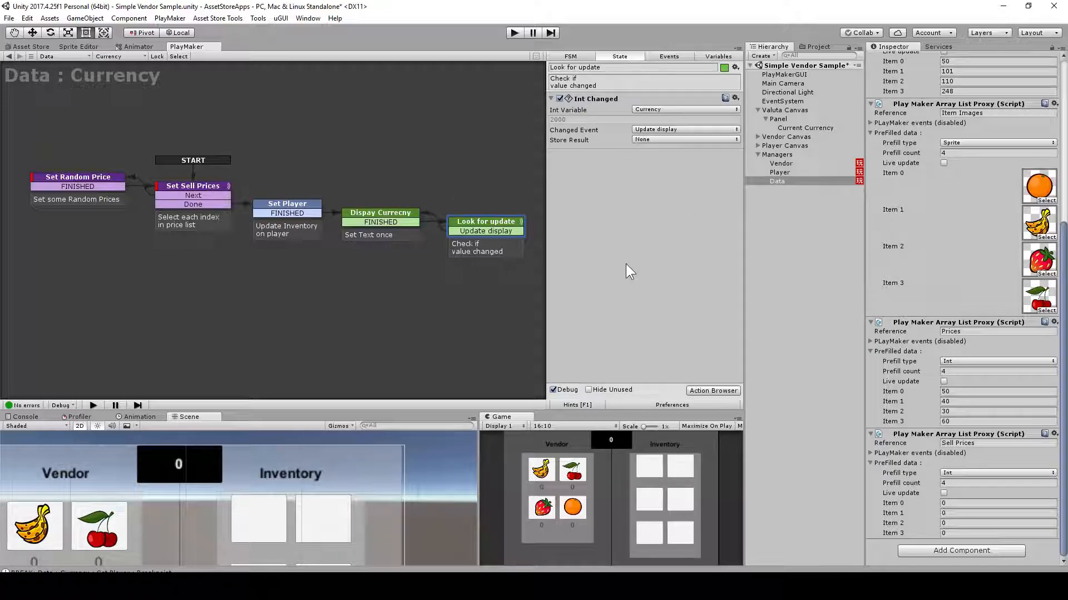
pyautogui.click(383, 213)
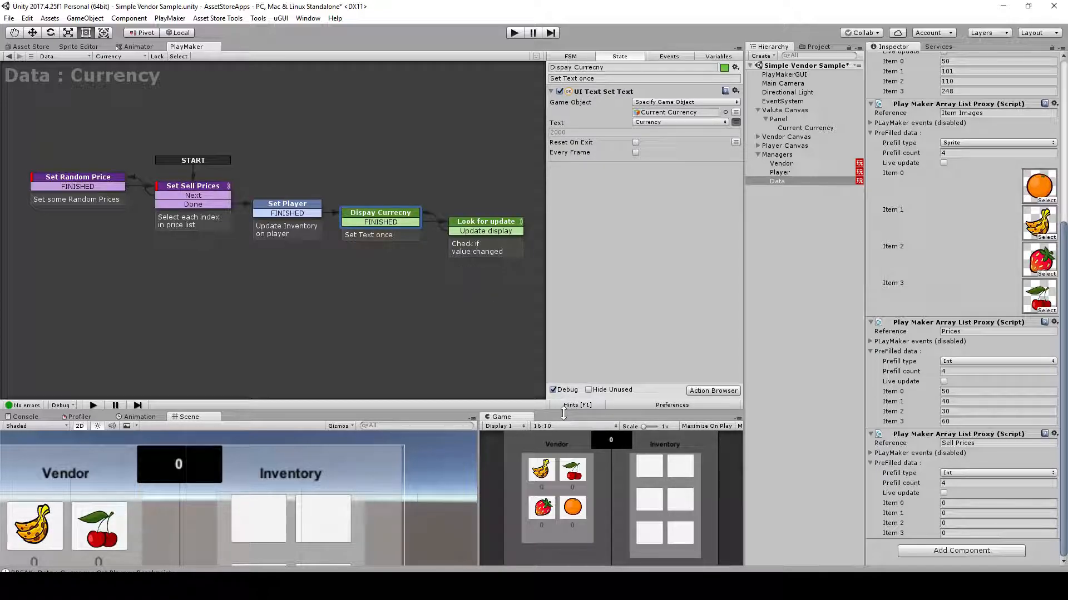
pyautogui.click(491, 222)
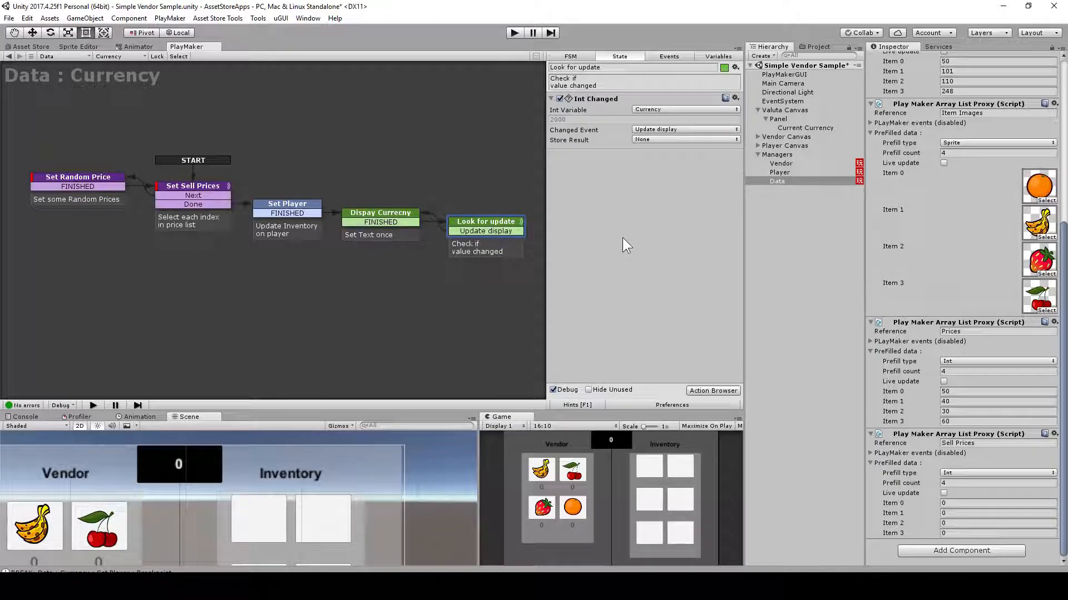
pyautogui.click(396, 222)
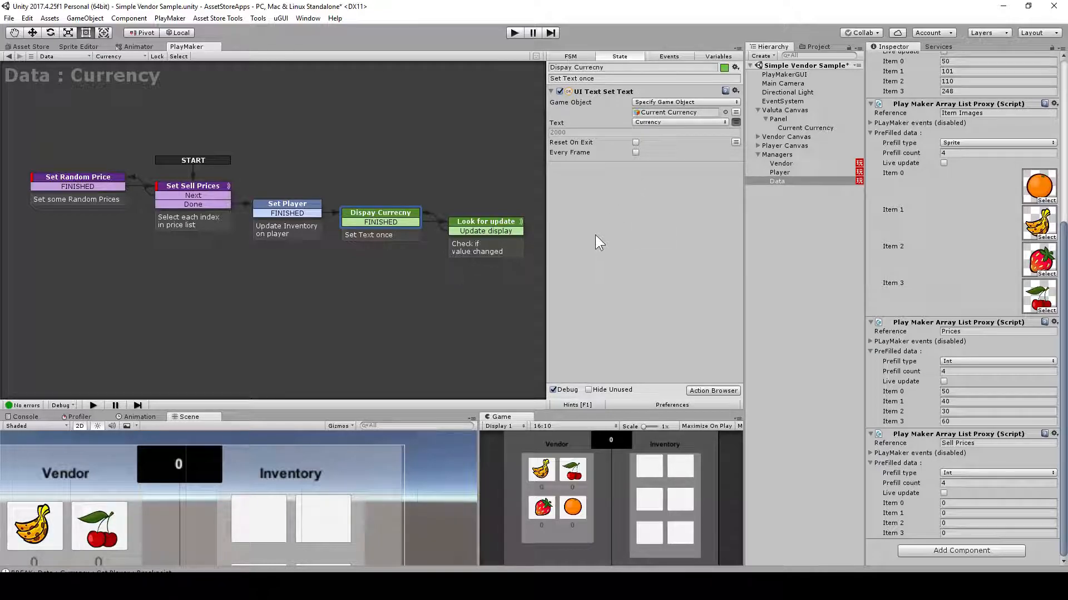
pyautogui.click(482, 222)
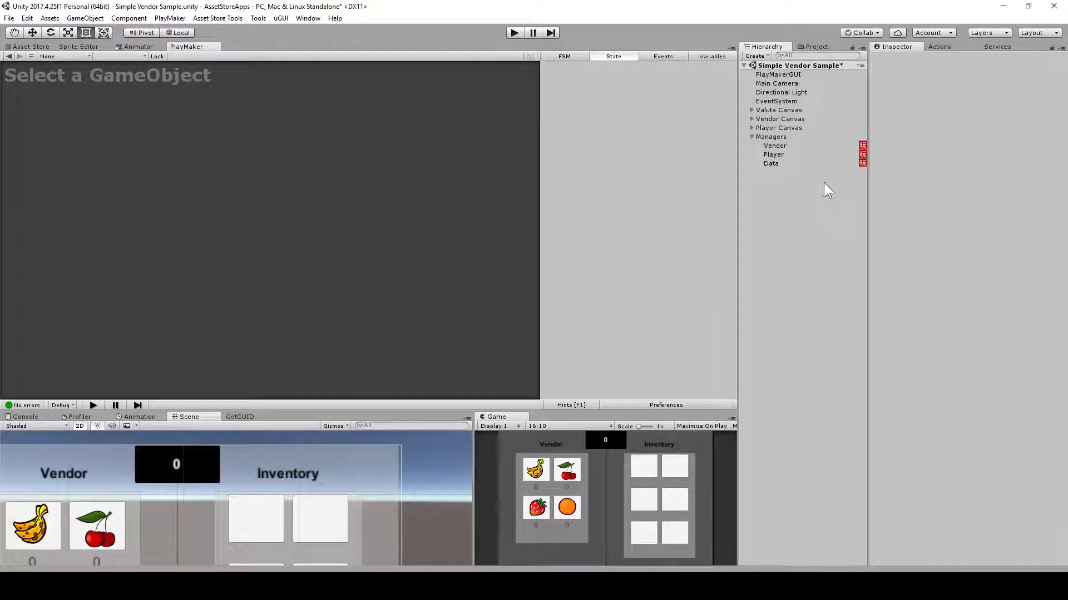
# Inspect the target object and event of the Set Player state's Send Event By Name action in Data, and open the Player's Player Inventory FSM.
pyautogui.click(782, 154)
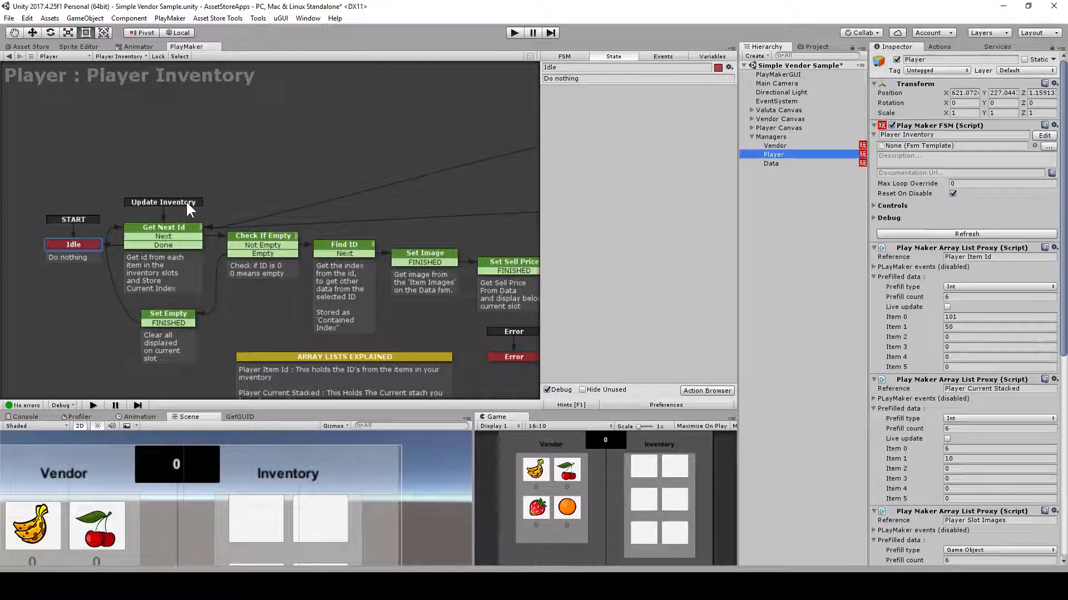
pyautogui.click(799, 164)
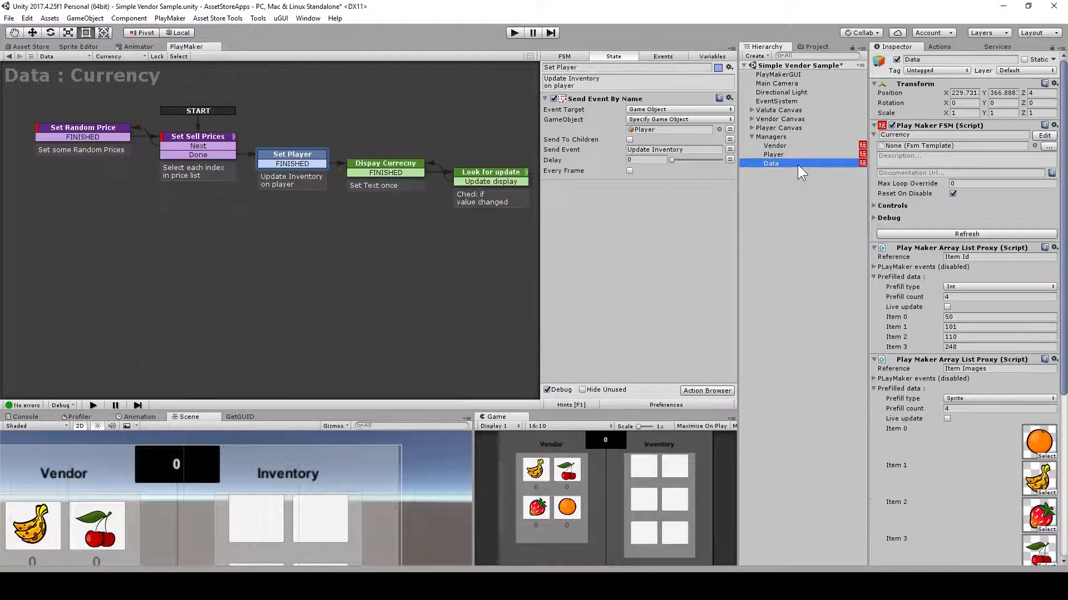
pyautogui.click(283, 155)
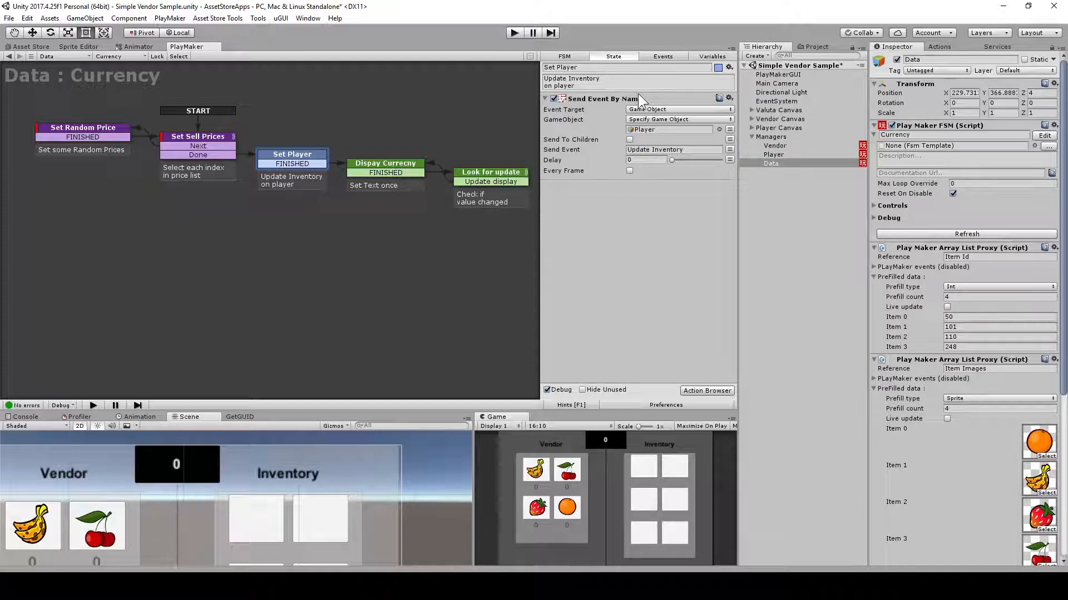
pyautogui.click(659, 128)
pyautogui.click(704, 148)
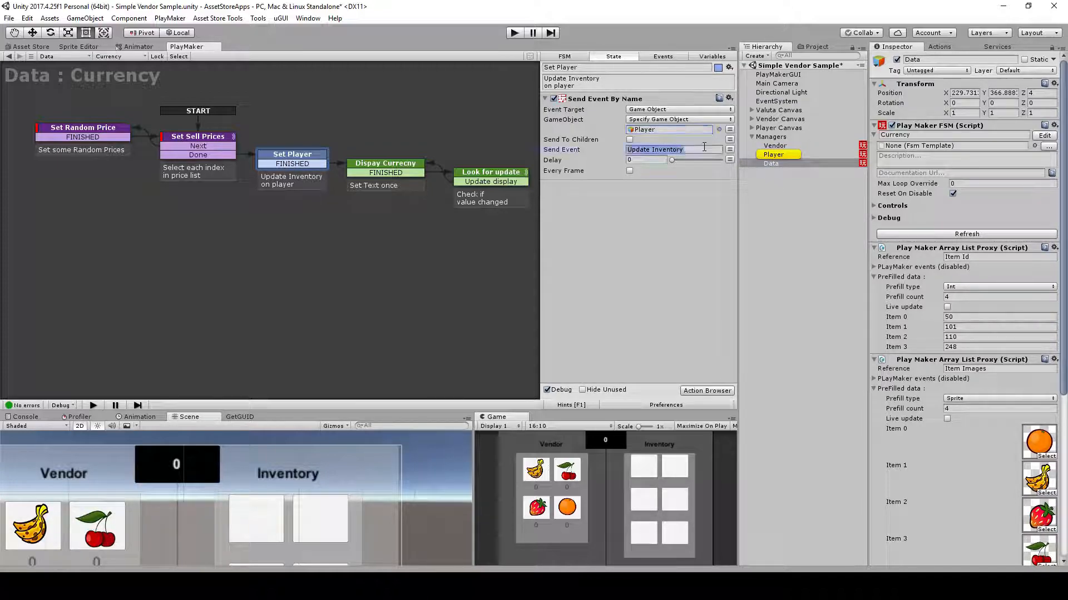
pyautogui.click(789, 157)
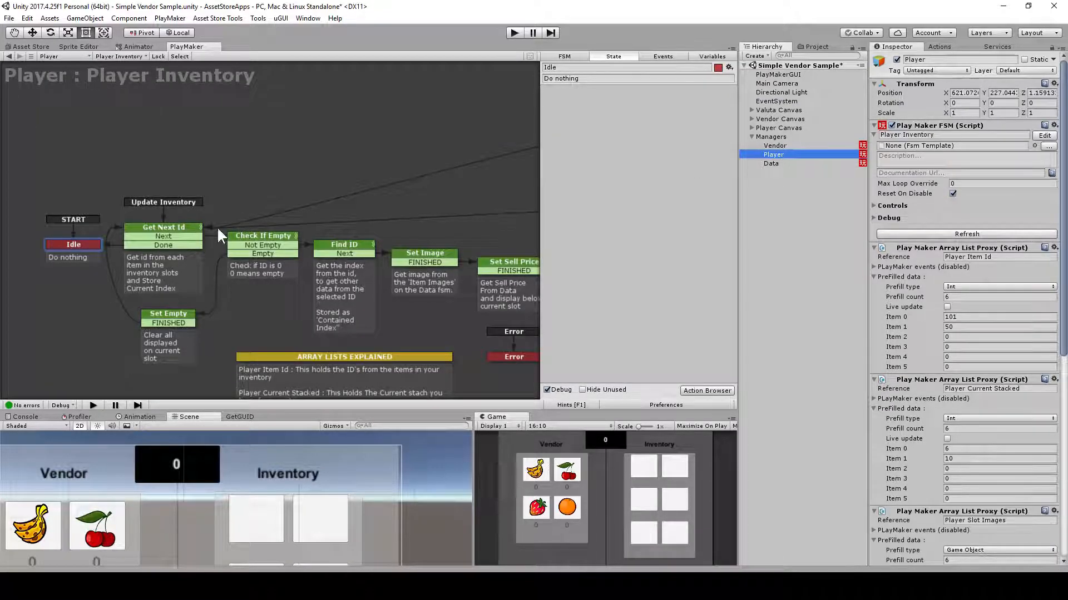
# Examine the Get Next Id state's Array List Get Next action with its Player Item Id list, and the Check If Empty state's Int Compare.
pyautogui.click(173, 230)
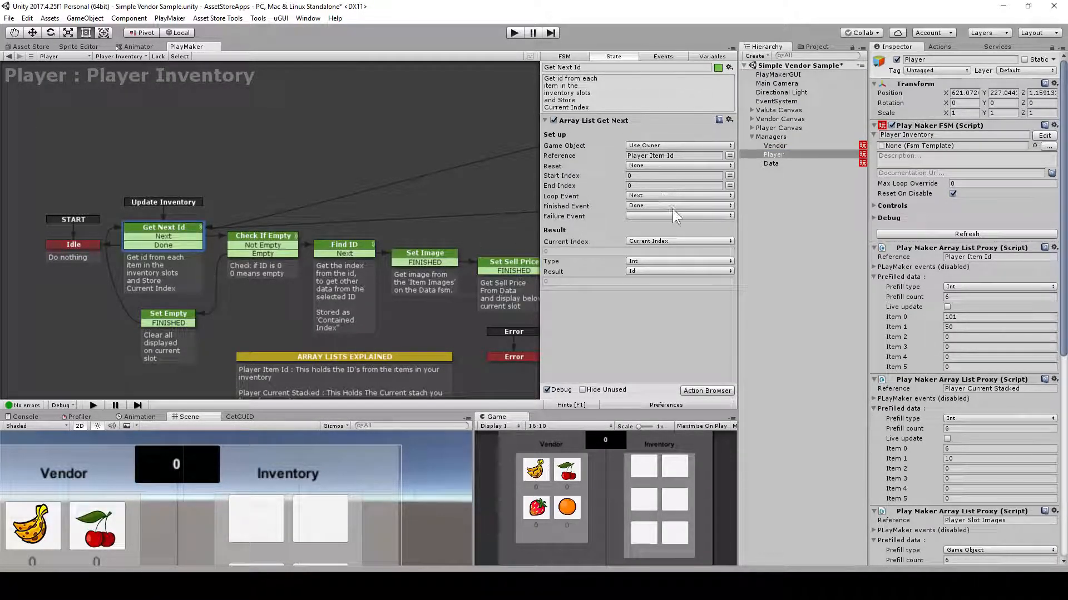
pyautogui.click(682, 155)
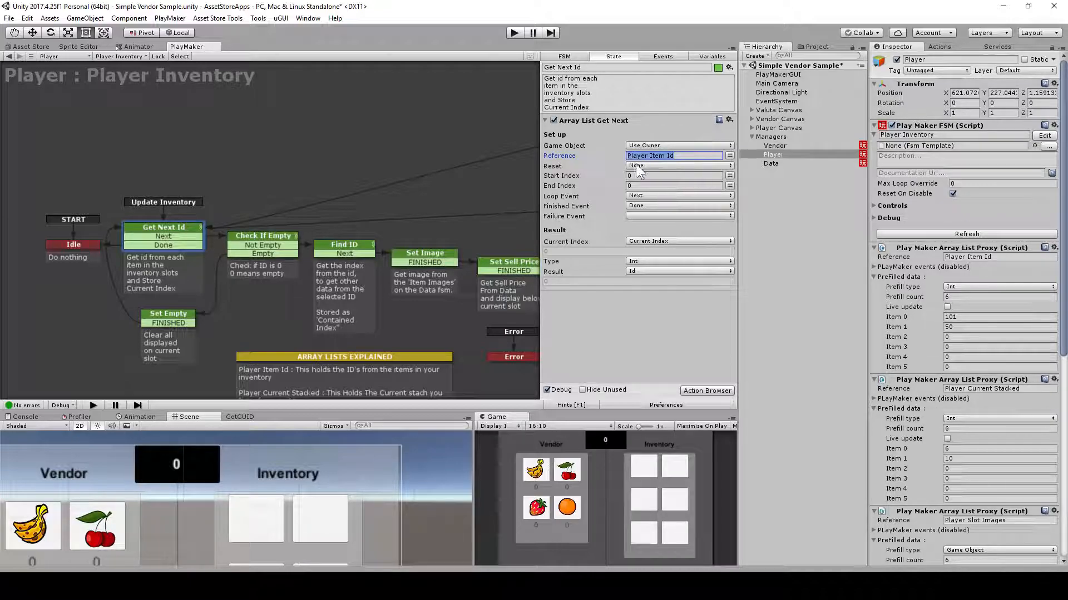
pyautogui.click(987, 296)
pyautogui.click(989, 258)
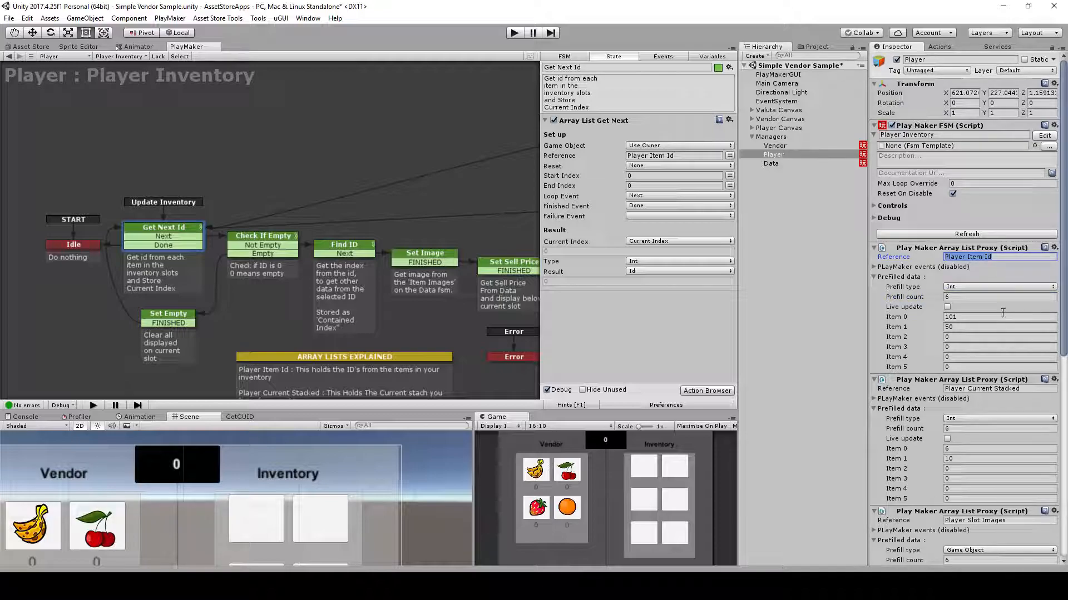
pyautogui.click(967, 317)
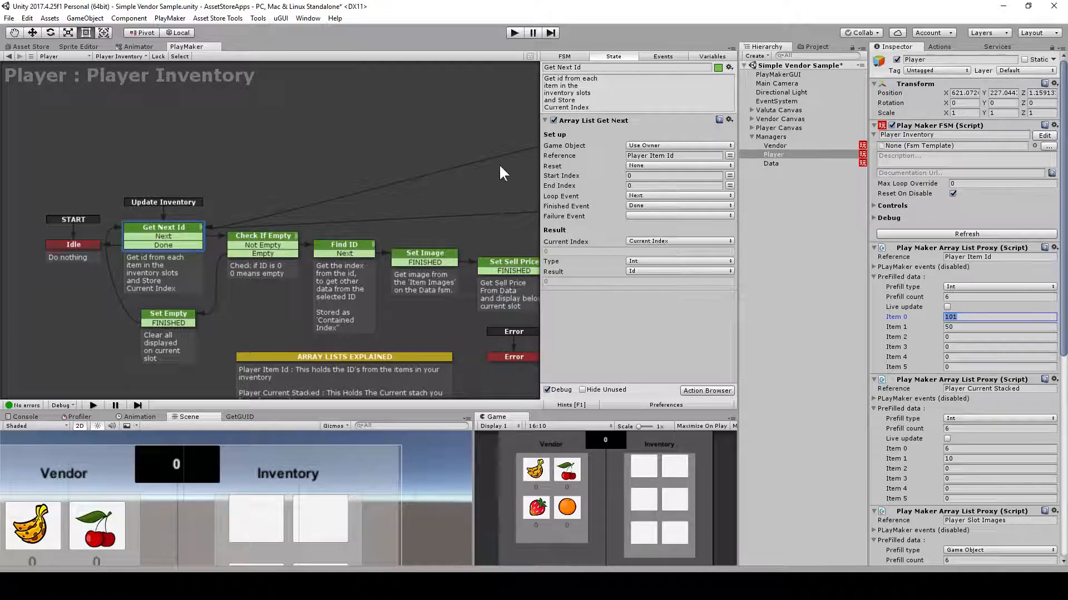
pyautogui.click(263, 235)
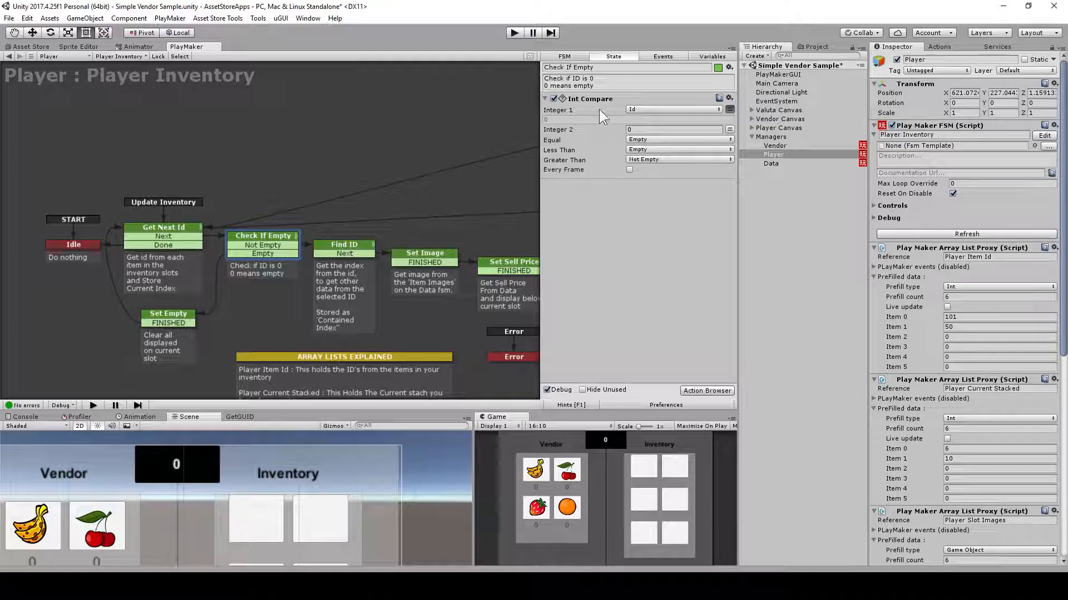
# Inspect the Set Empty state's Array List Get for Player Slot Images and locate the list's Slot 1 Image object in the scene.
pyautogui.click(178, 315)
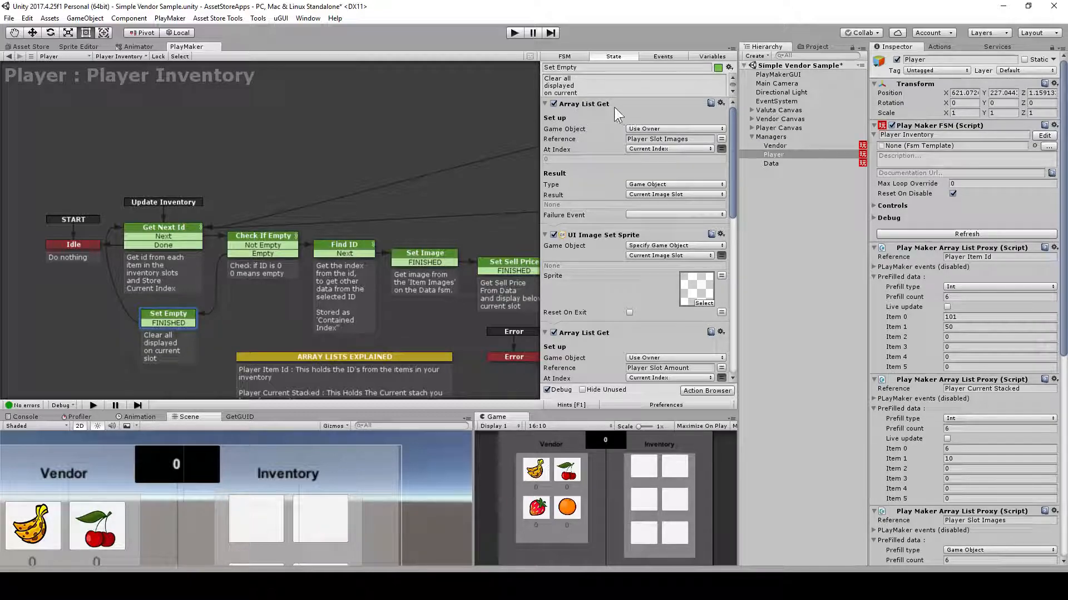
pyautogui.click(696, 142)
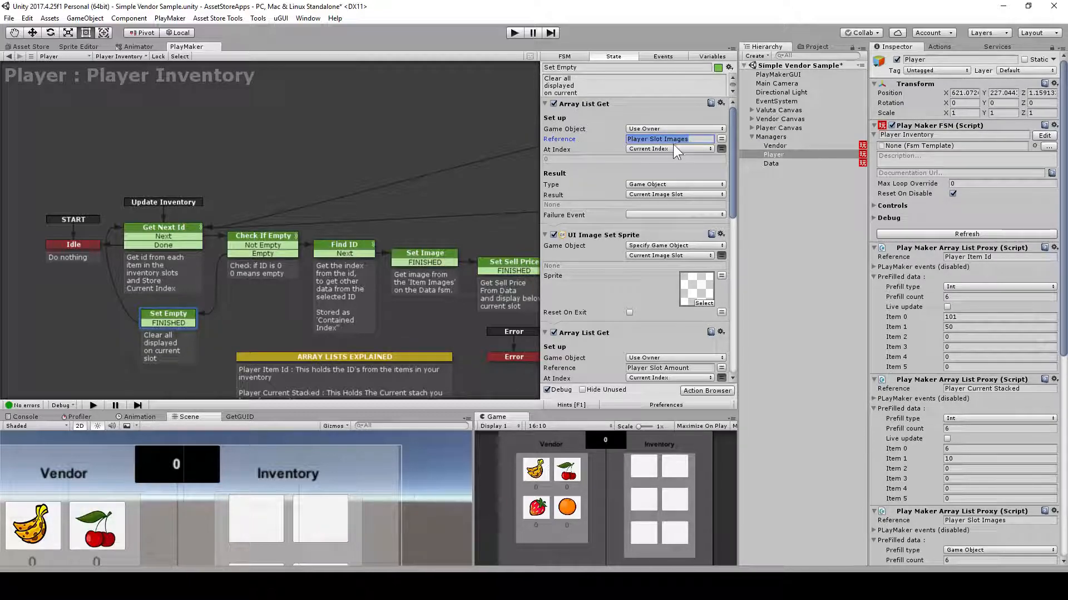
pyautogui.scroll(-9, 997, 376)
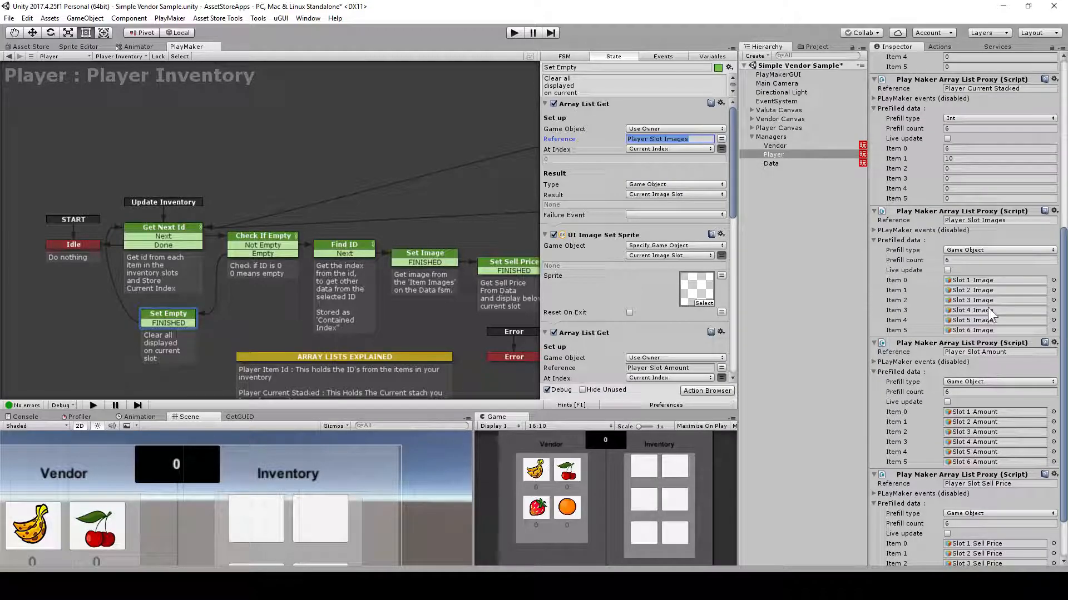
pyautogui.click(978, 279)
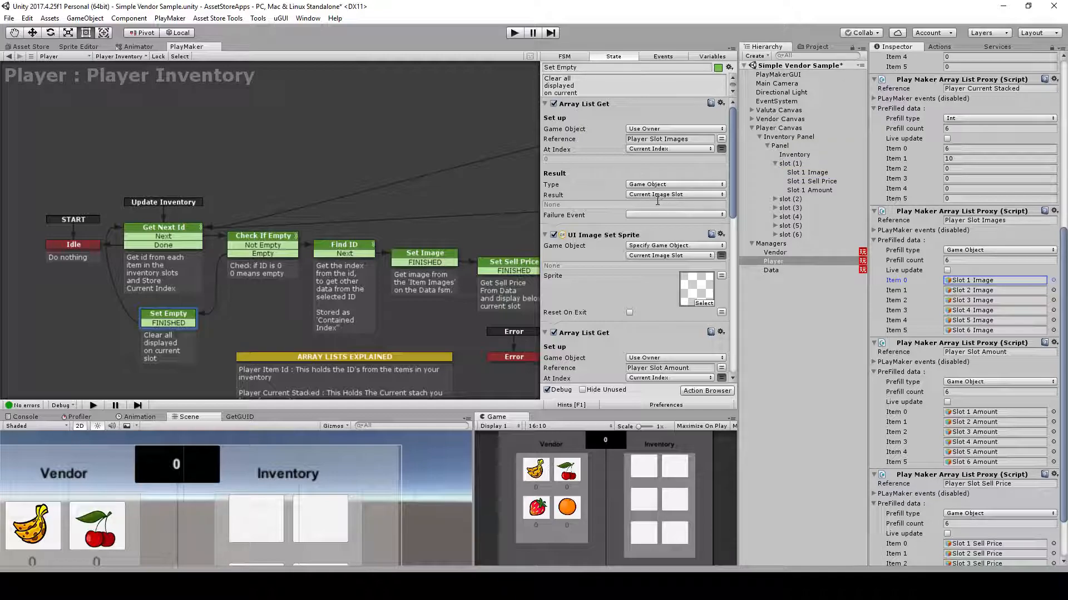
# Try None as the sprite of Set Empty's UI Image Set Sprite action and restore Fruits_Empty.
pyautogui.scroll(-3, 685, 318)
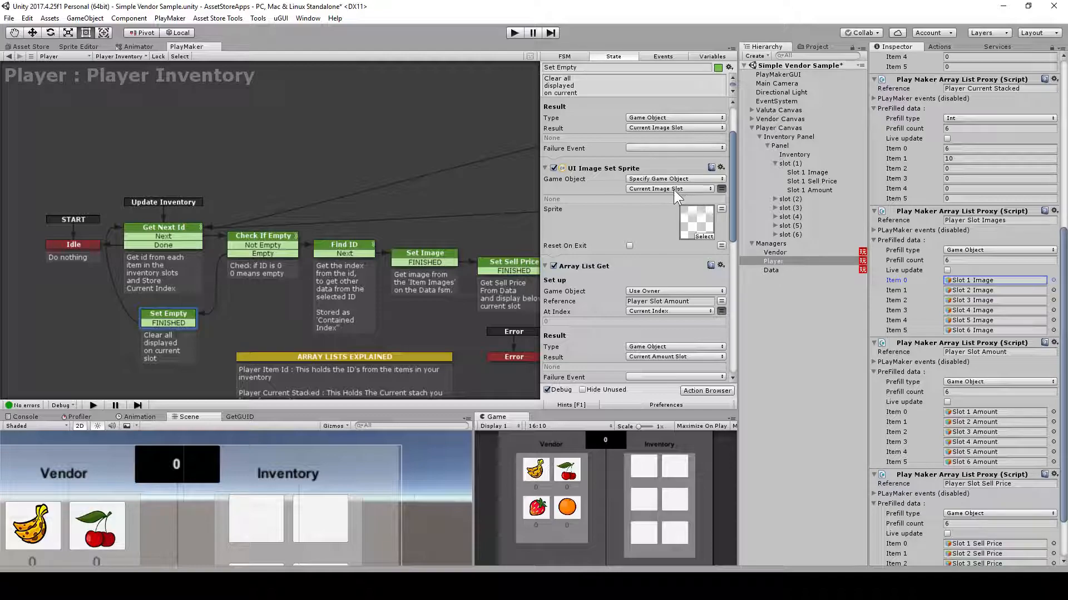
pyautogui.click(705, 234)
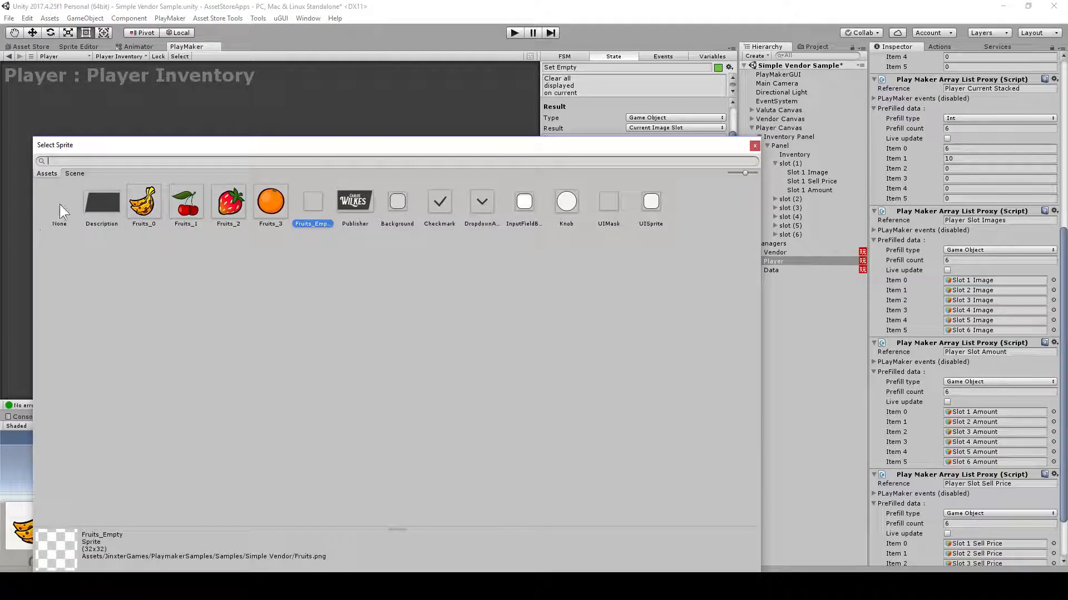
pyautogui.click(60, 211)
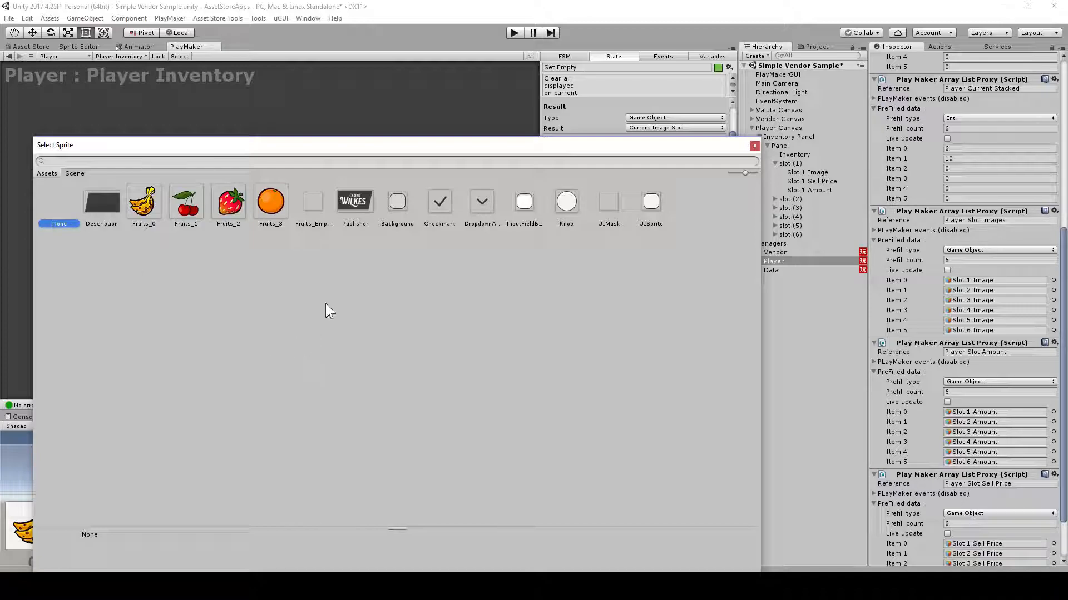
pyautogui.click(313, 203)
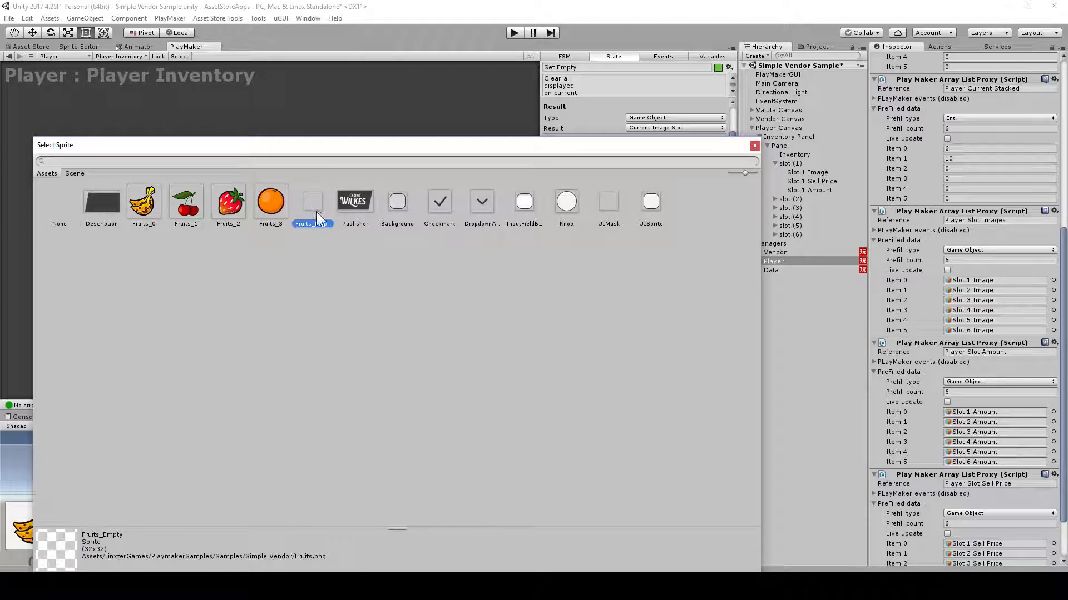
pyautogui.doubleClick(316, 202)
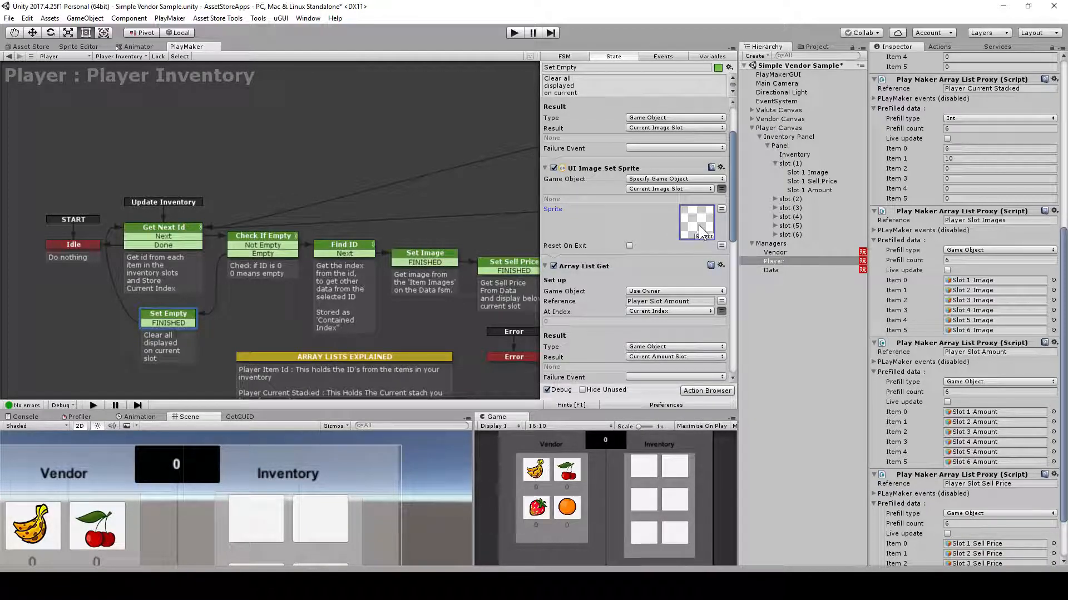
# Inspect Set Empty's Array List Get for Player Slot Amount and locate the list's Slot 1 Amount object in the scene.
pyautogui.scroll(-3, 655, 242)
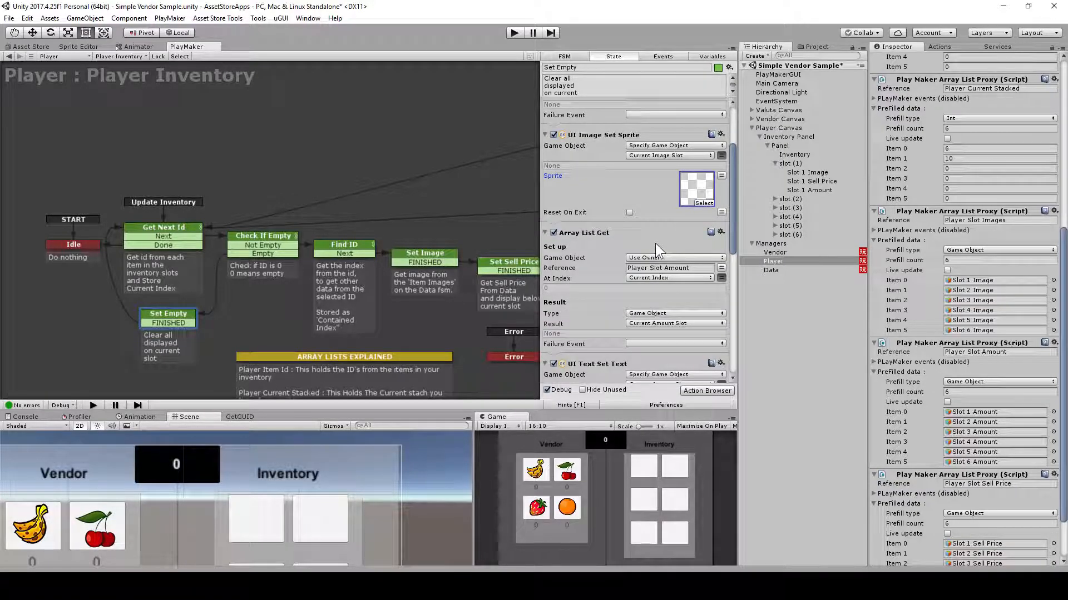
pyautogui.click(697, 201)
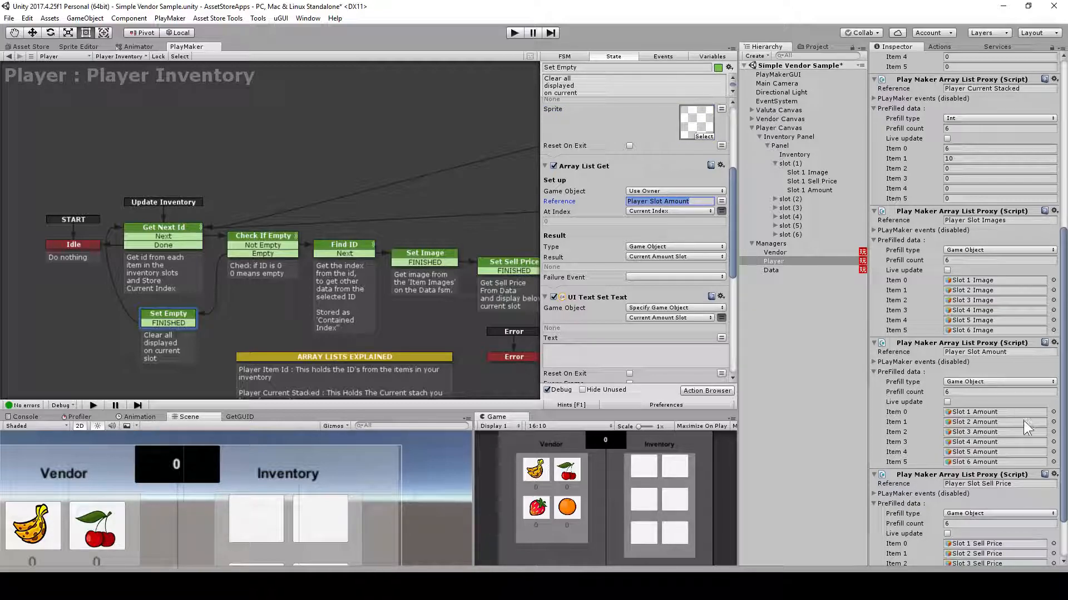
pyautogui.scroll(-2, 1018, 423)
pyautogui.click(995, 378)
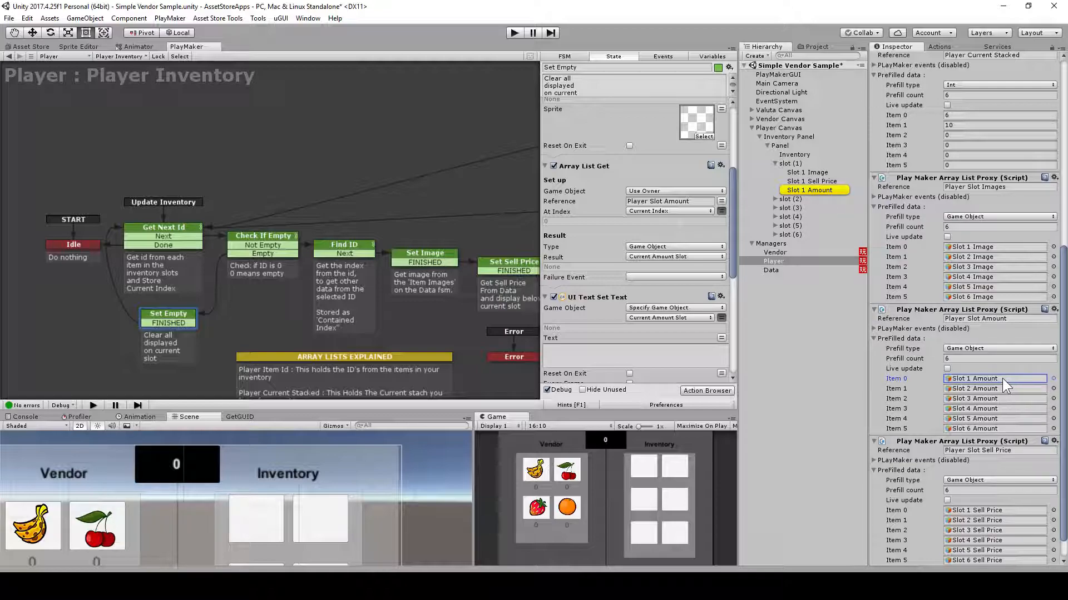
# Review Set Empty's remaining UI Text Set Text actions and its Array List Get for Player Slot Sell Price, including that list on the Player.
pyautogui.scroll(-3, 681, 278)
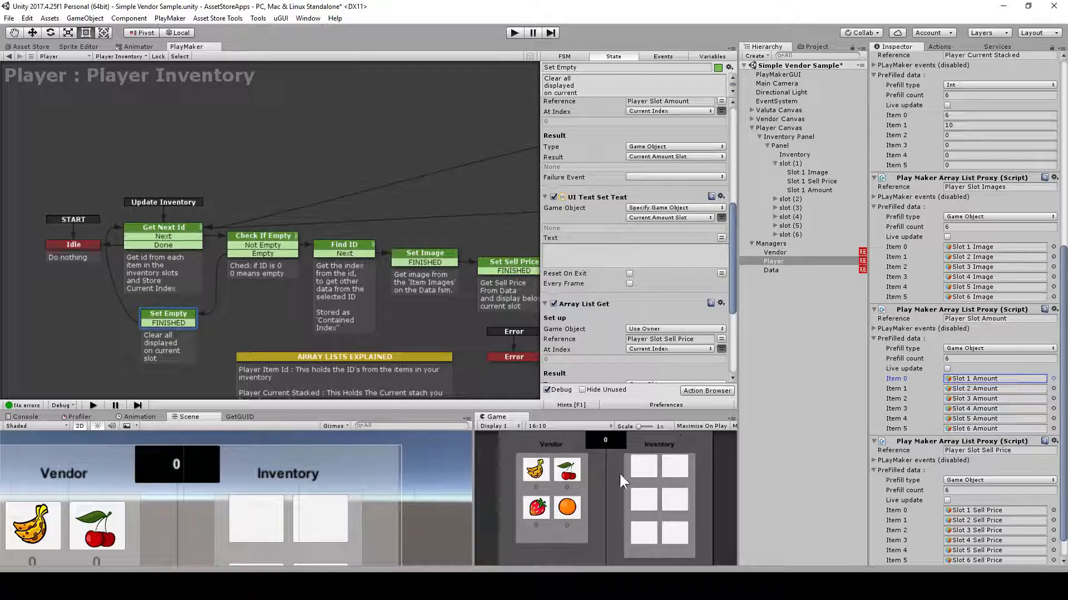
pyautogui.scroll(-3, 677, 278)
pyautogui.scroll(-1, 672, 172)
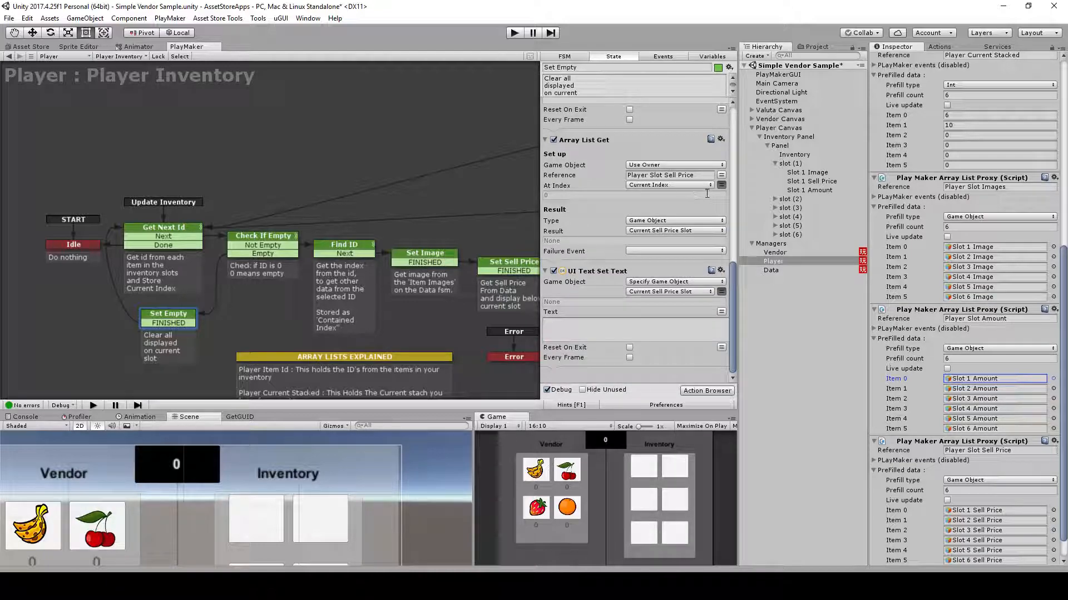
pyautogui.click(655, 176)
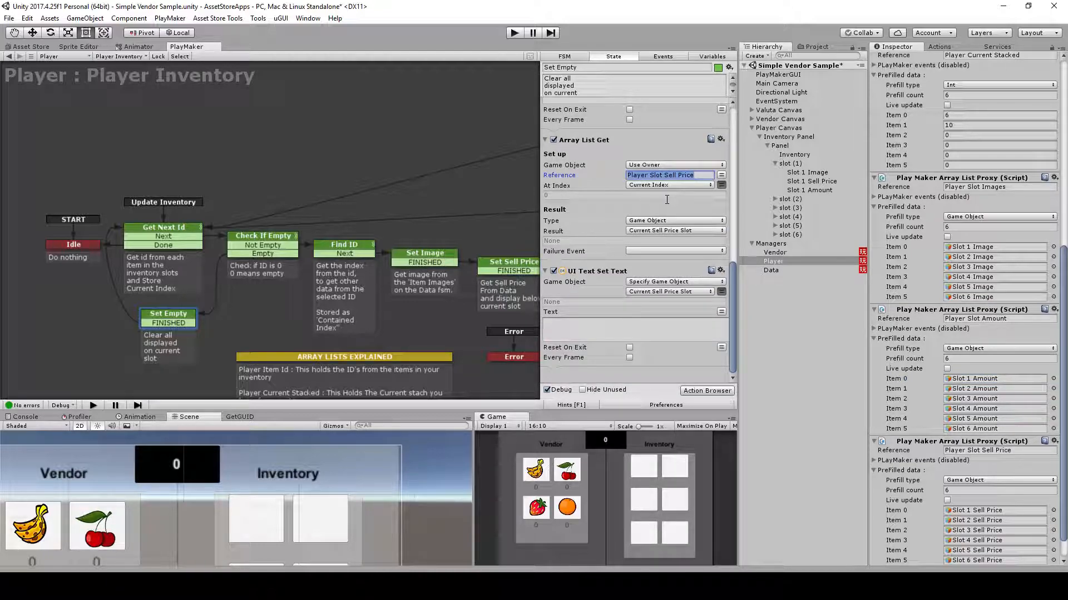
pyautogui.scroll(-1, 982, 442)
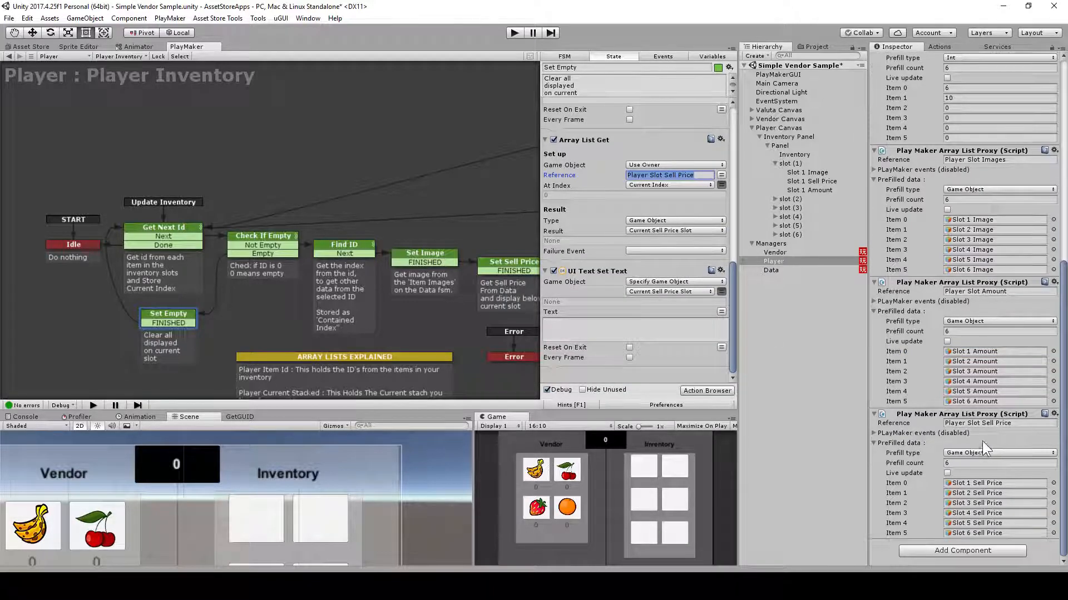
# Locate the Slot 1 Sell Price object from the Player Slot Sell Price list and check Set Empty's blank sell-price text action.
pyautogui.click(1003, 482)
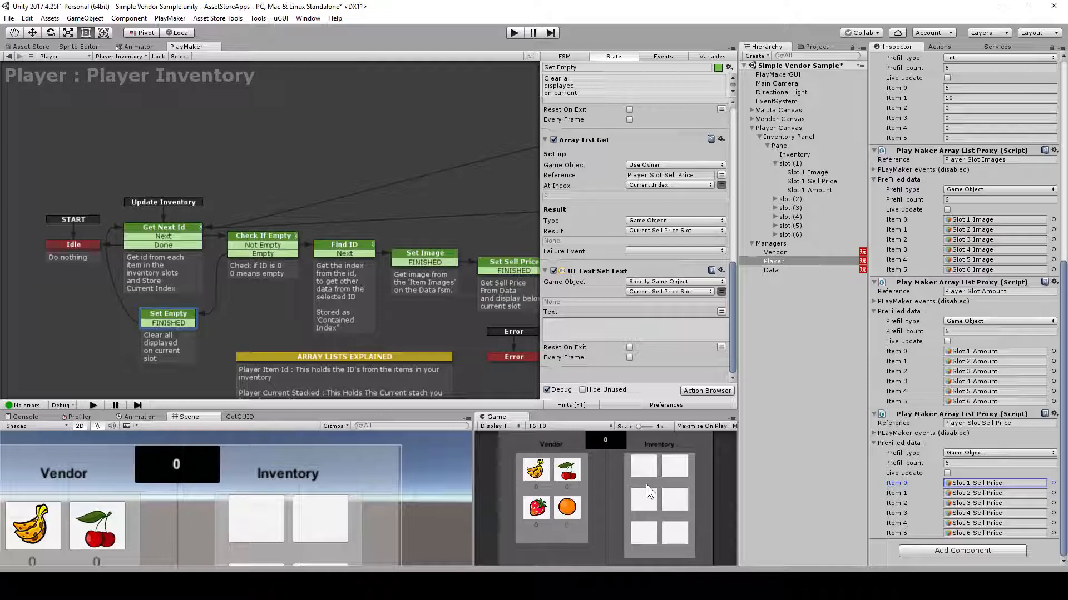
pyautogui.click(656, 333)
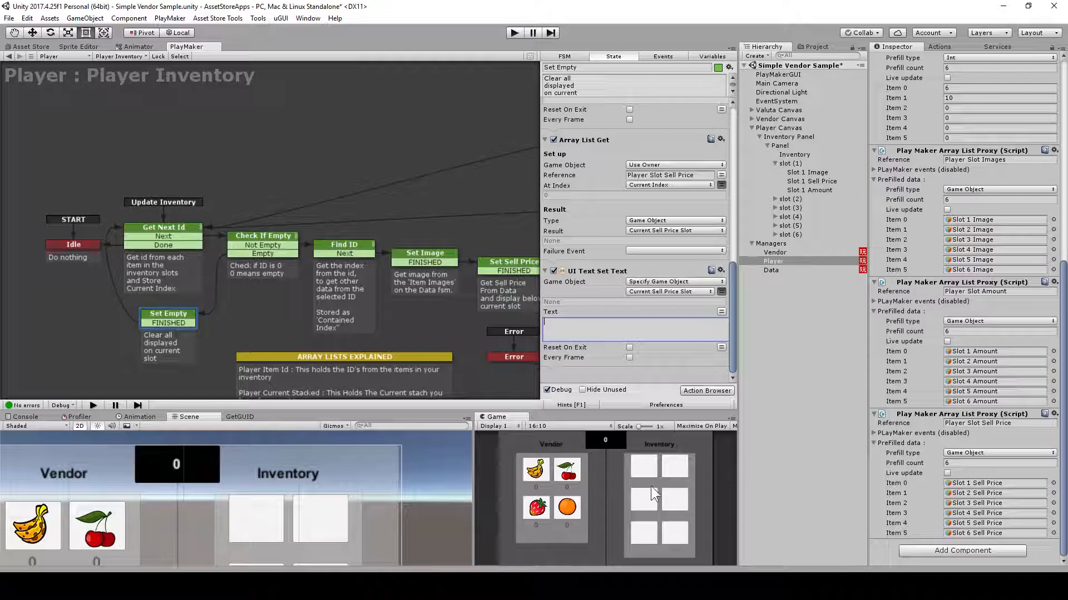
pyautogui.click(170, 315)
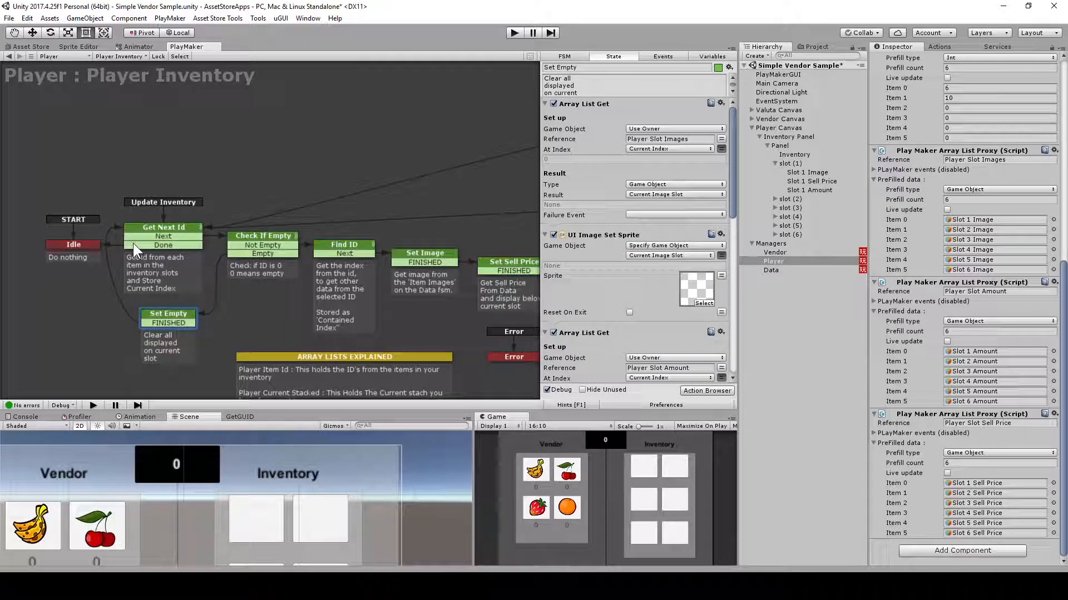
# Review Get Next Id with the first Player Item Id entry, and Check If Empty's Int Compare with its Not Empty transition.
pyautogui.click(169, 229)
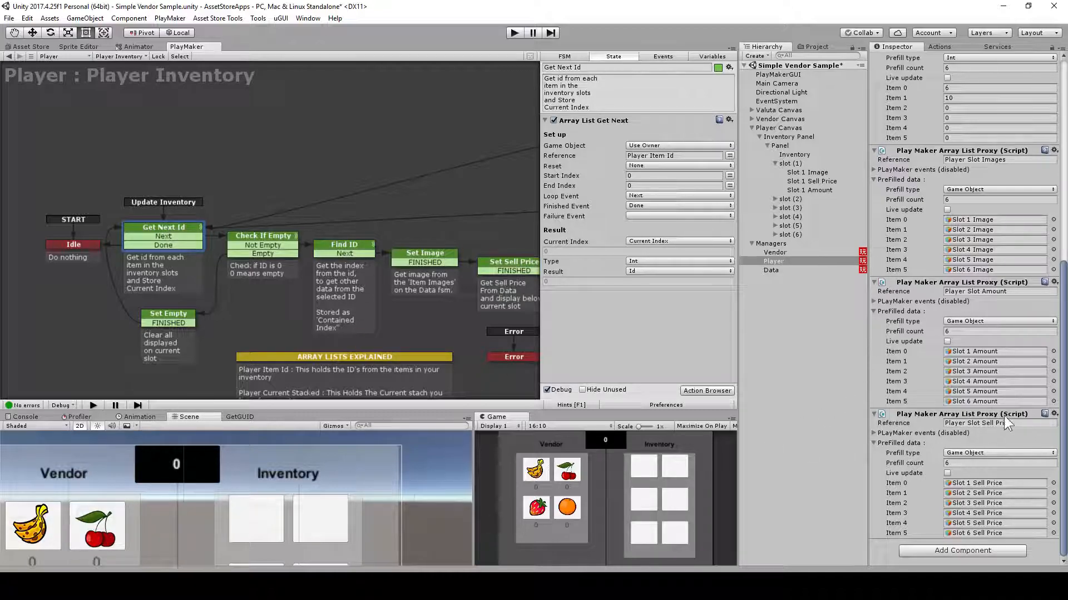
pyautogui.scroll(10, 1004, 417)
pyautogui.click(968, 290)
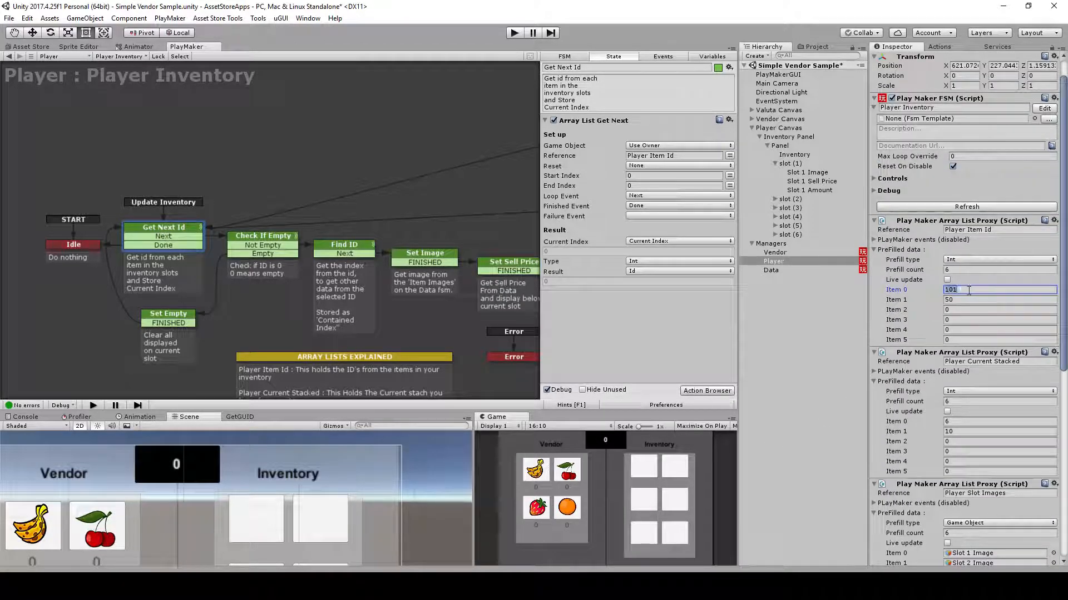
pyautogui.scroll(1, 981, 328)
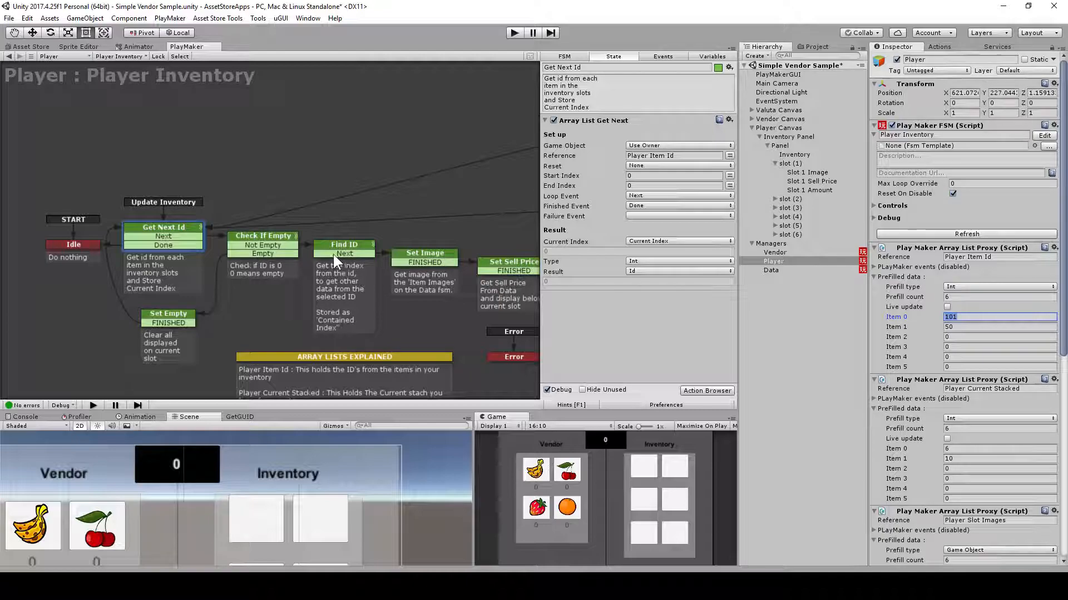
pyautogui.click(269, 237)
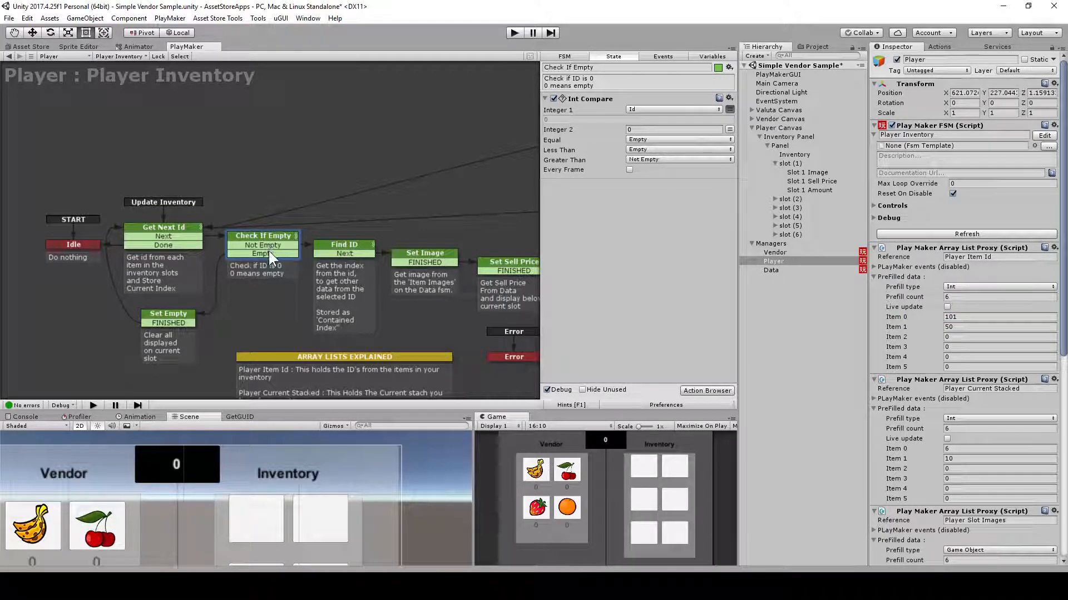
pyautogui.click(280, 245)
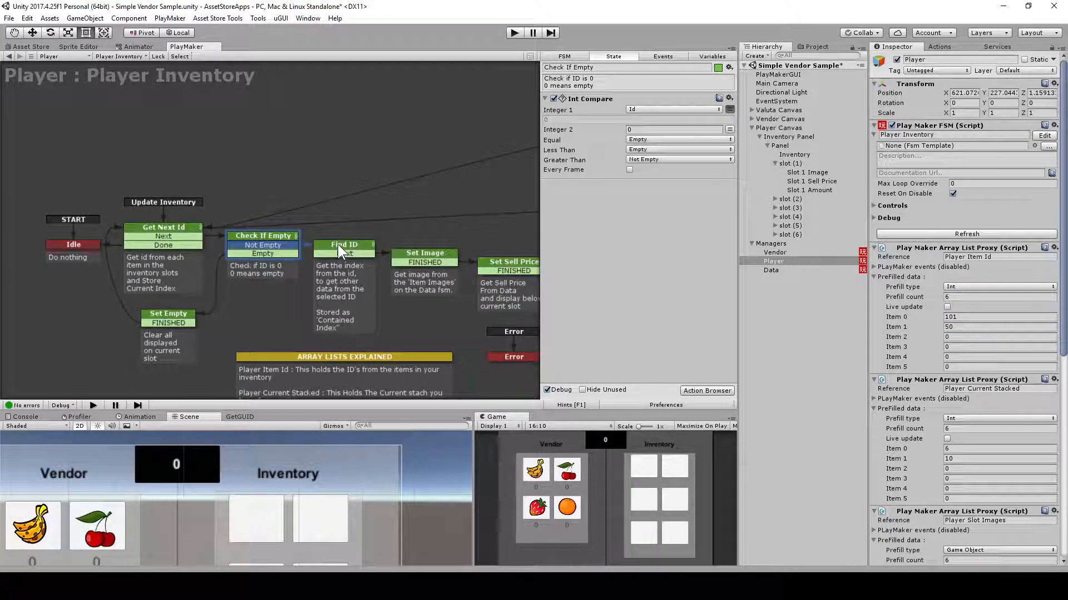
# Inspect the Find ID state's Array List Contains action targeting Data and lock the PlayMaker view to the Player Inventory FSM.
pyautogui.click(354, 245)
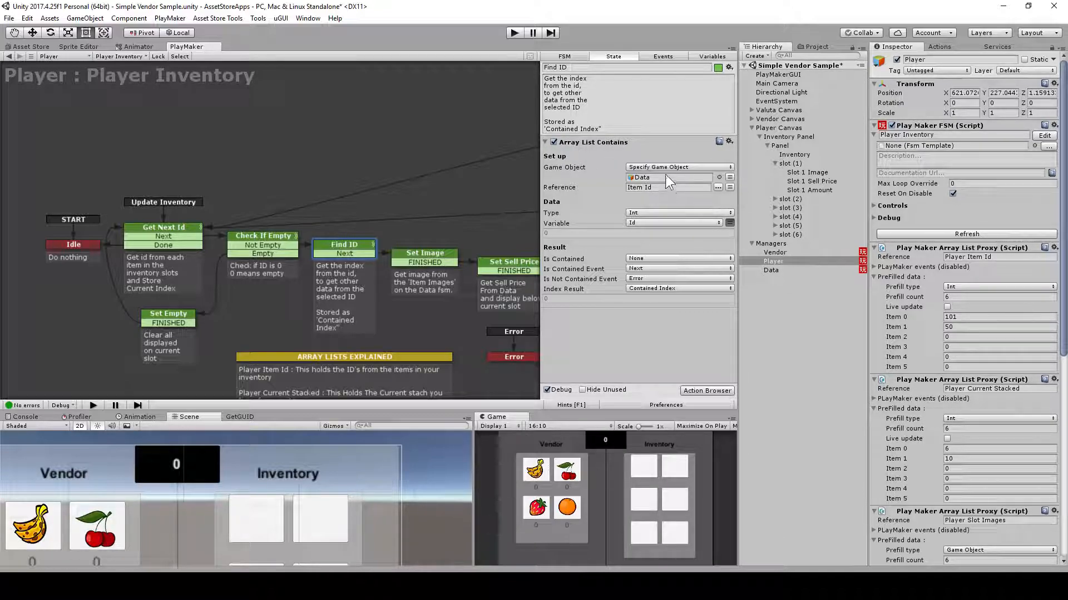
pyautogui.click(643, 176)
pyautogui.click(158, 56)
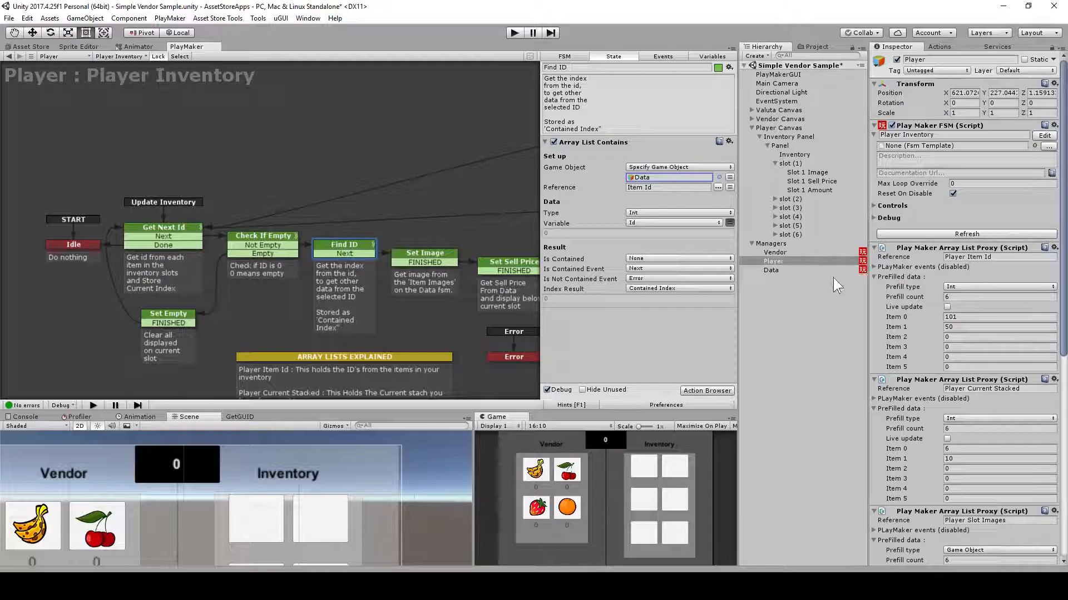
# Examine Item 1 in Data's Item Id list and the matching Item Images, Prices and Sell Prices lists.
pyautogui.click(784, 271)
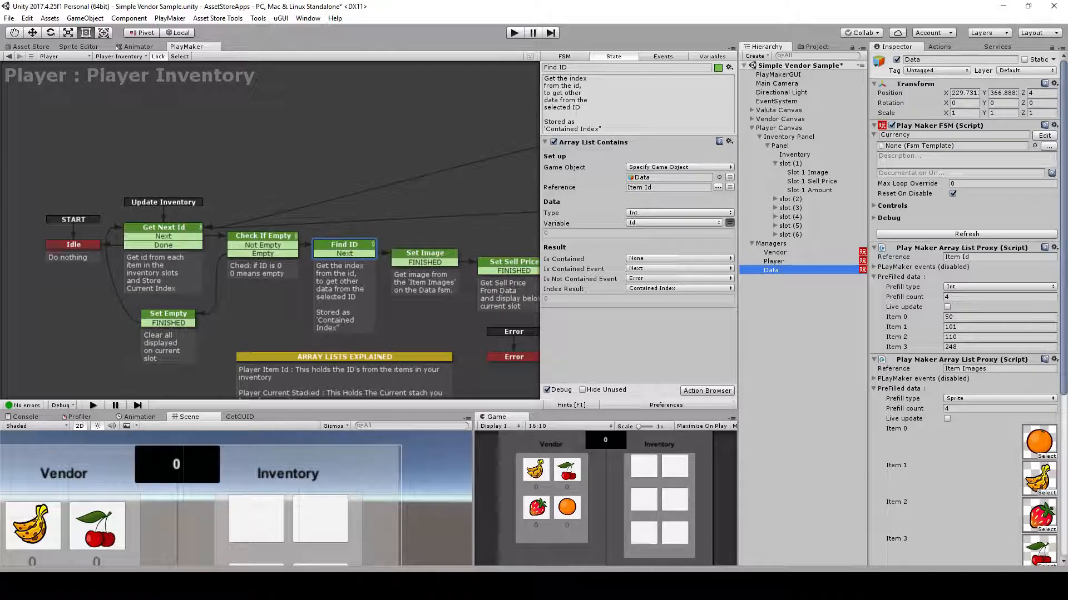
pyautogui.click(973, 327)
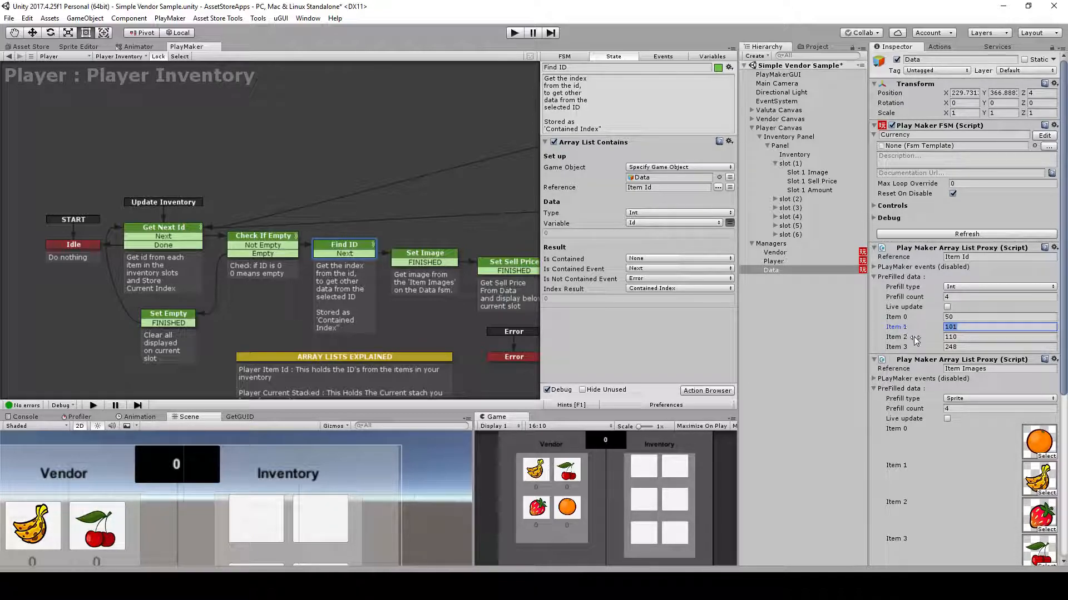
pyautogui.scroll(-6, 956, 429)
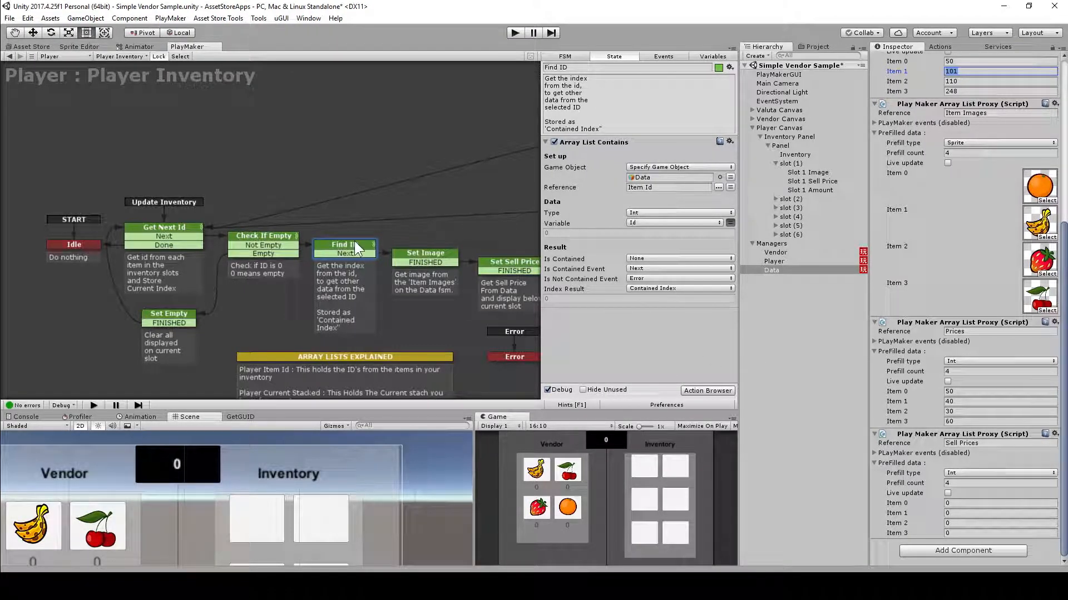
# Inspect the Set Image state's first Array List Get and its Item Images reference alongside that list on Data.
pyautogui.click(432, 255)
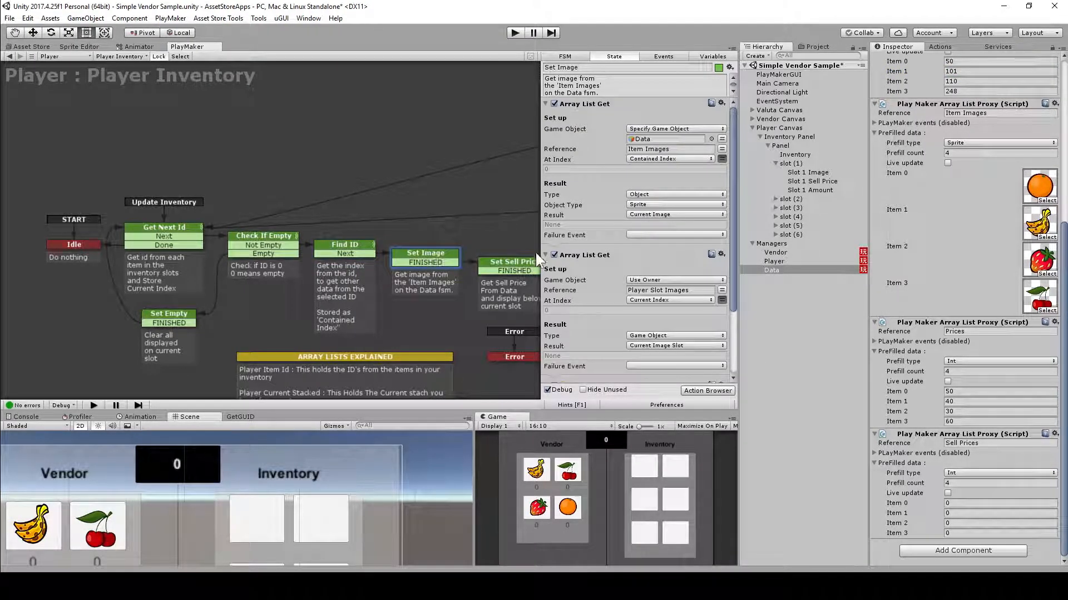
pyautogui.click(661, 138)
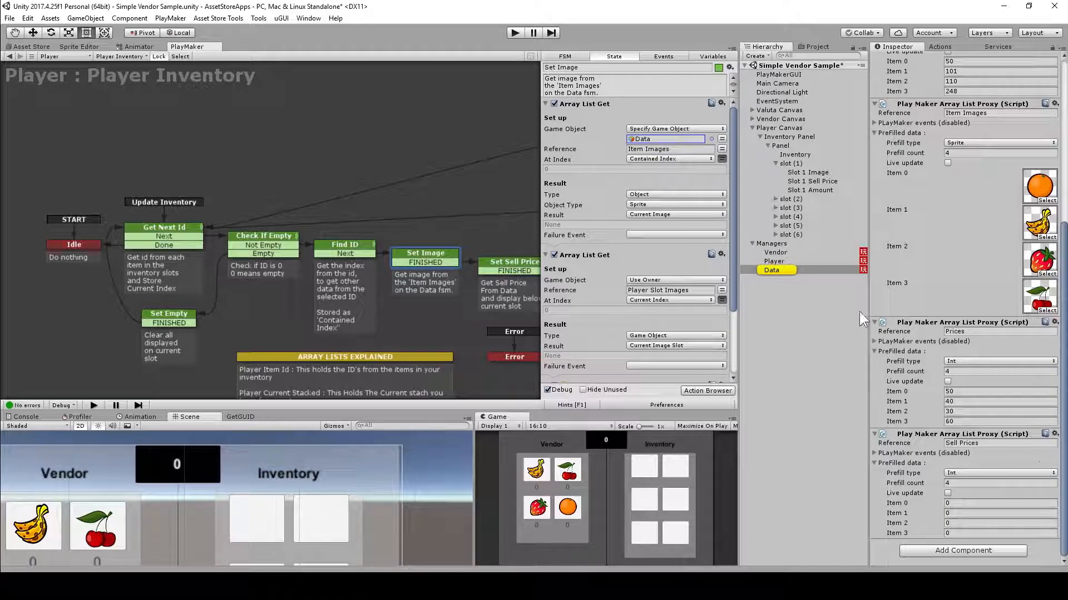
pyautogui.click(786, 270)
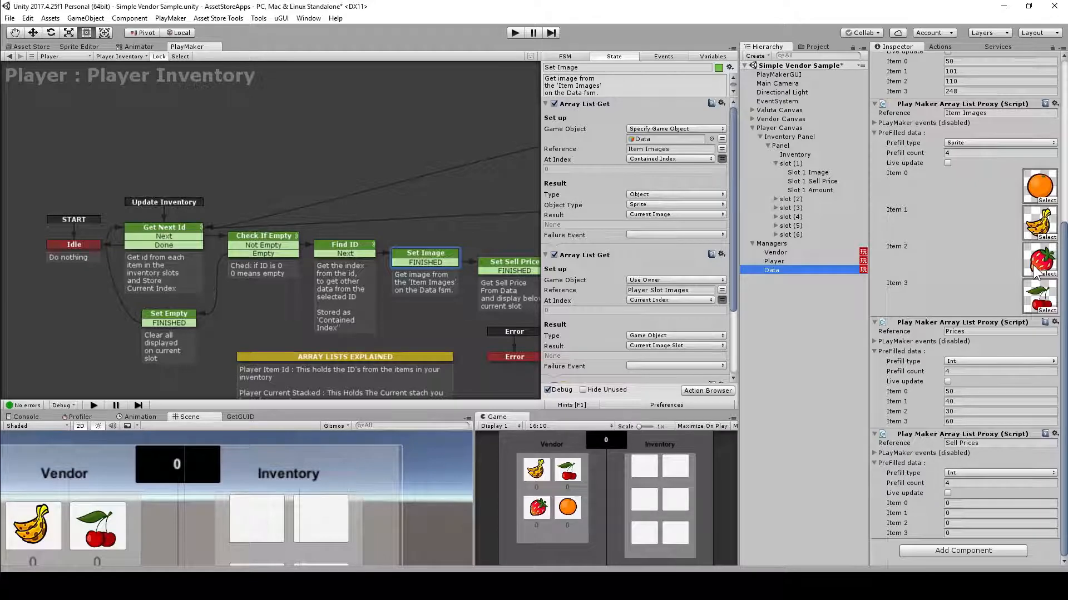
pyautogui.scroll(3, 945, 278)
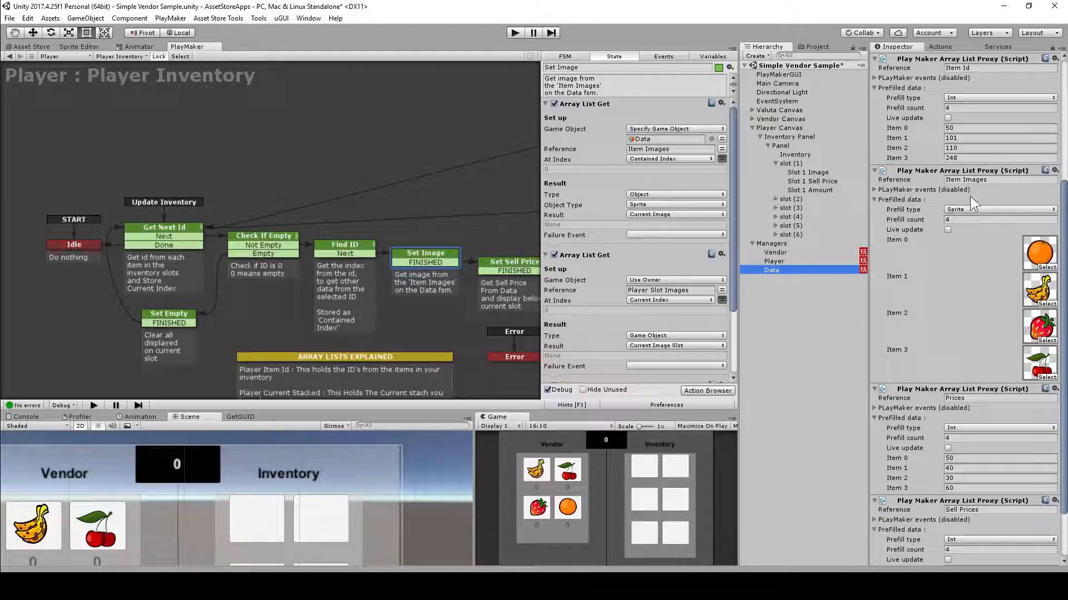
pyautogui.click(1000, 179)
pyautogui.click(667, 149)
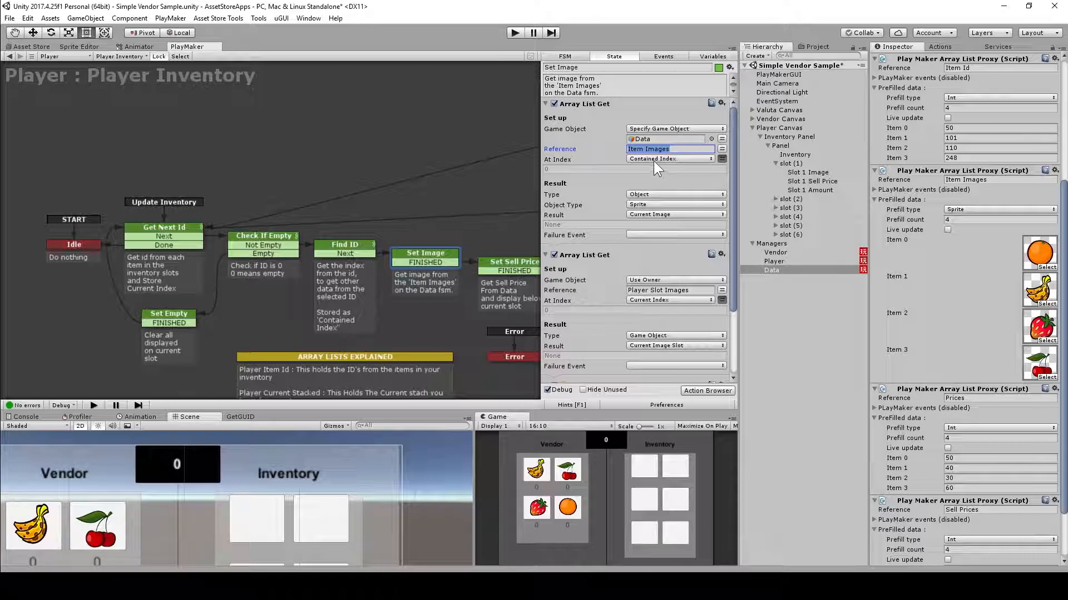
# Trace the index variables through Find ID and Get Next Id, and relate Set Image's Data target to the Item 1 sprite.
pyautogui.click(359, 248)
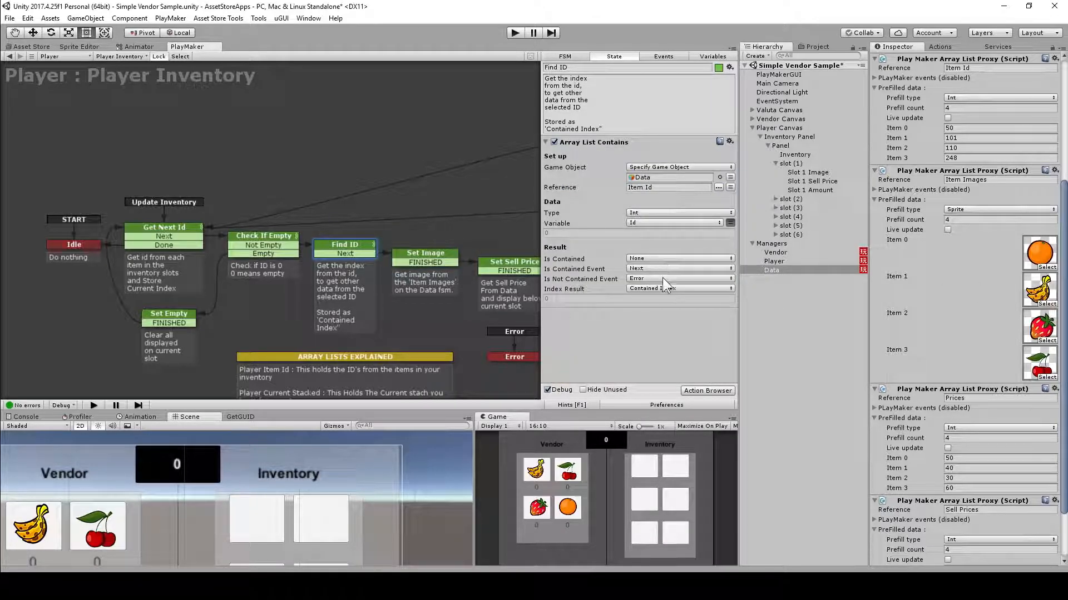
pyautogui.click(165, 228)
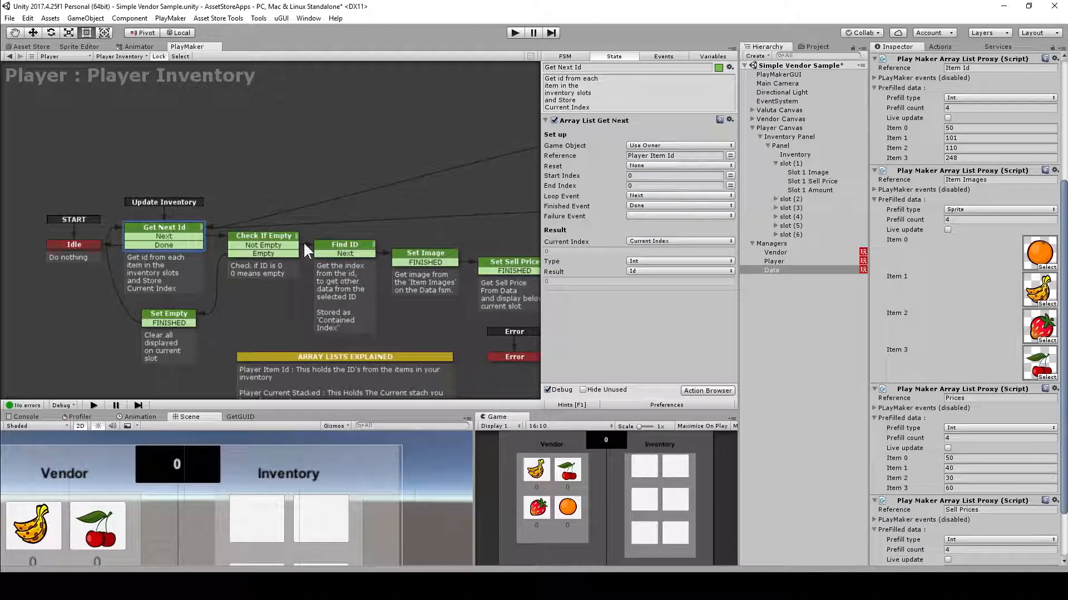
pyautogui.click(423, 255)
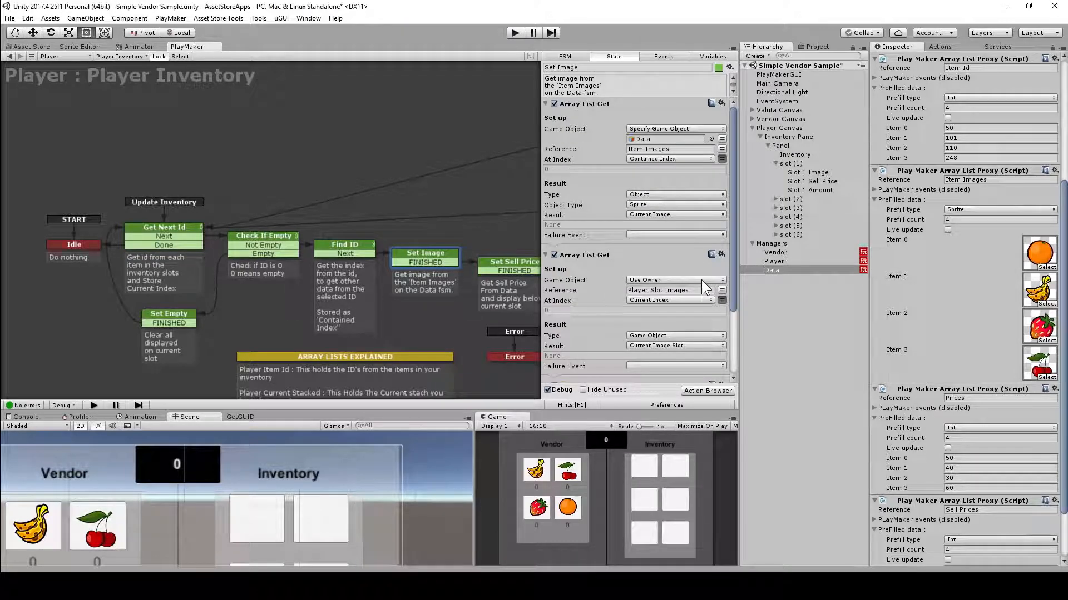
pyautogui.click(653, 139)
pyautogui.click(1037, 291)
# Inspect Set Image's Array List Get for Player Slot Images, the Player's Slot 1 Image entry and the UI Image Set Sprite action.
pyautogui.scroll(-3, 659, 242)
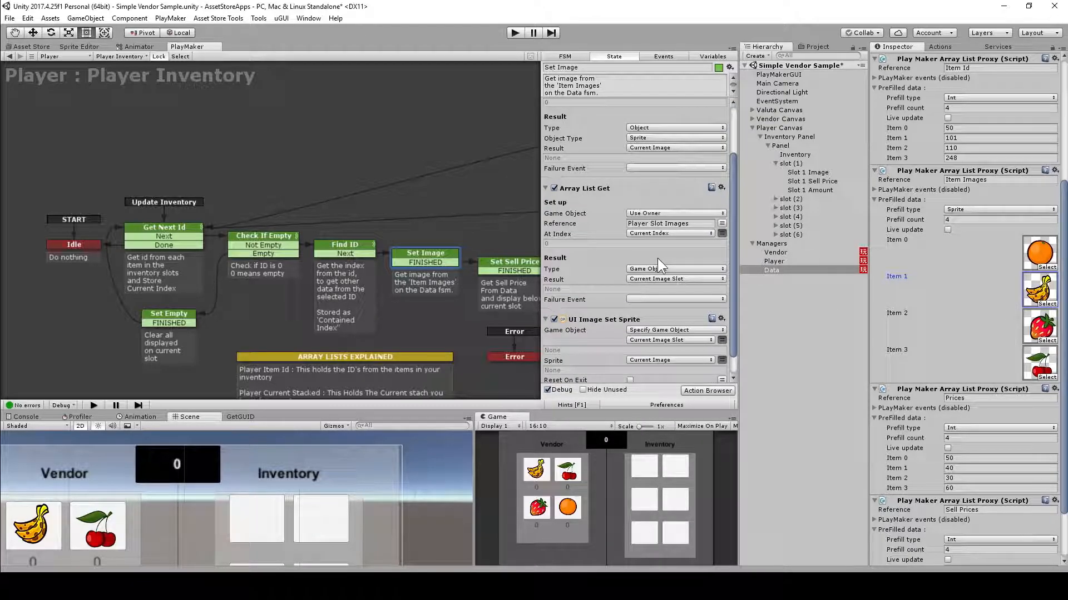
pyautogui.scroll(-1, 658, 262)
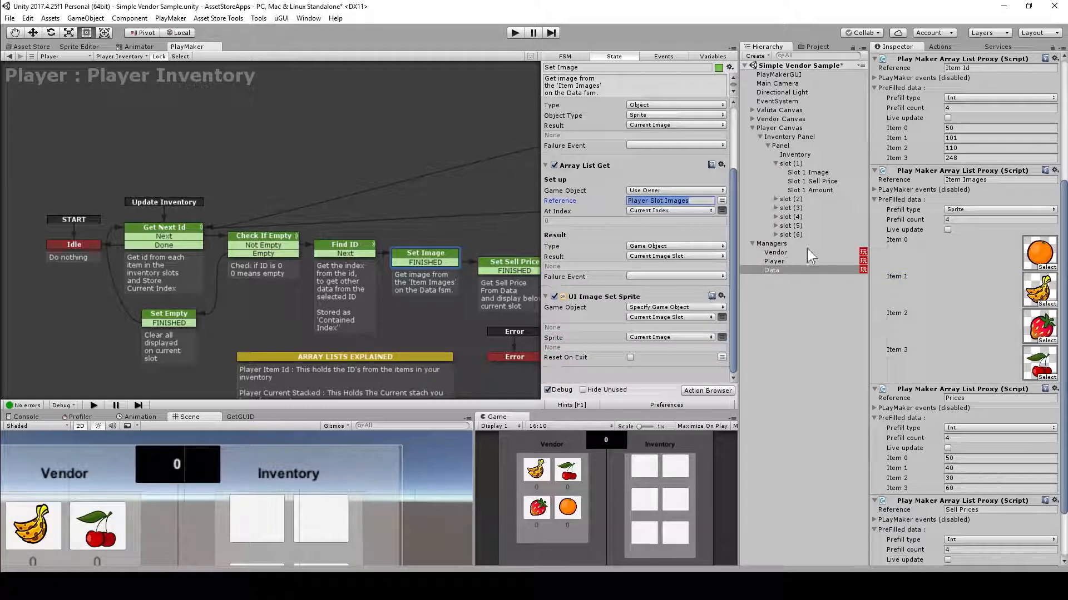
pyautogui.click(781, 263)
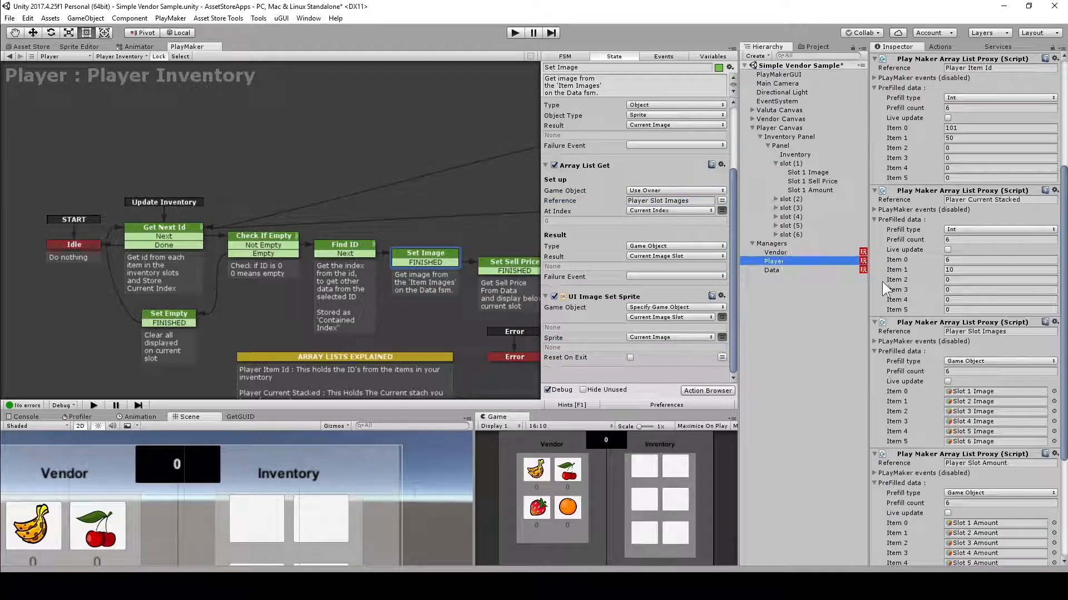
pyautogui.click(997, 392)
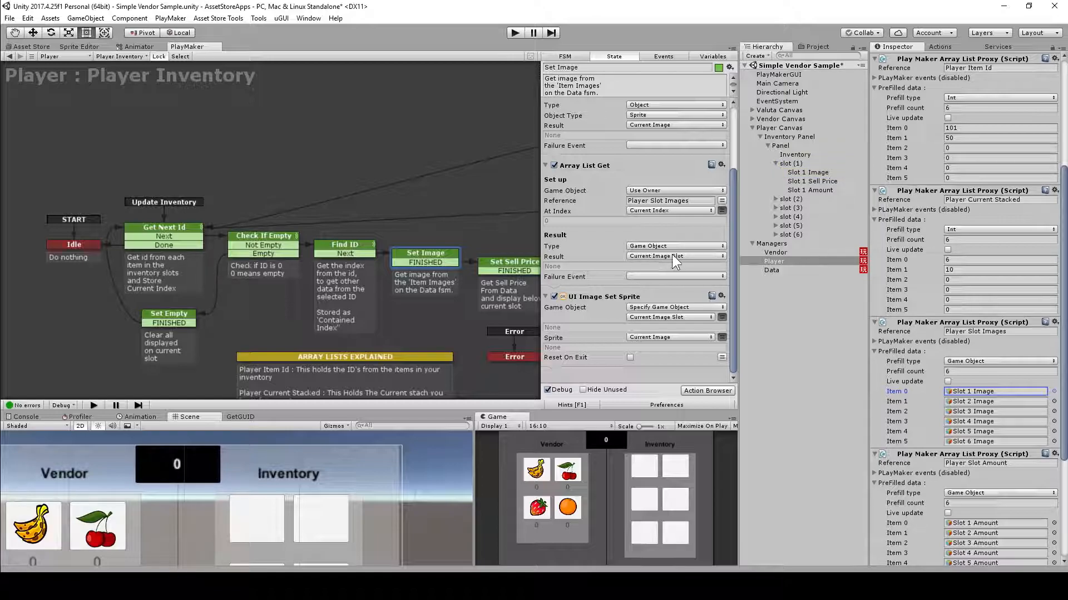
pyautogui.click(669, 296)
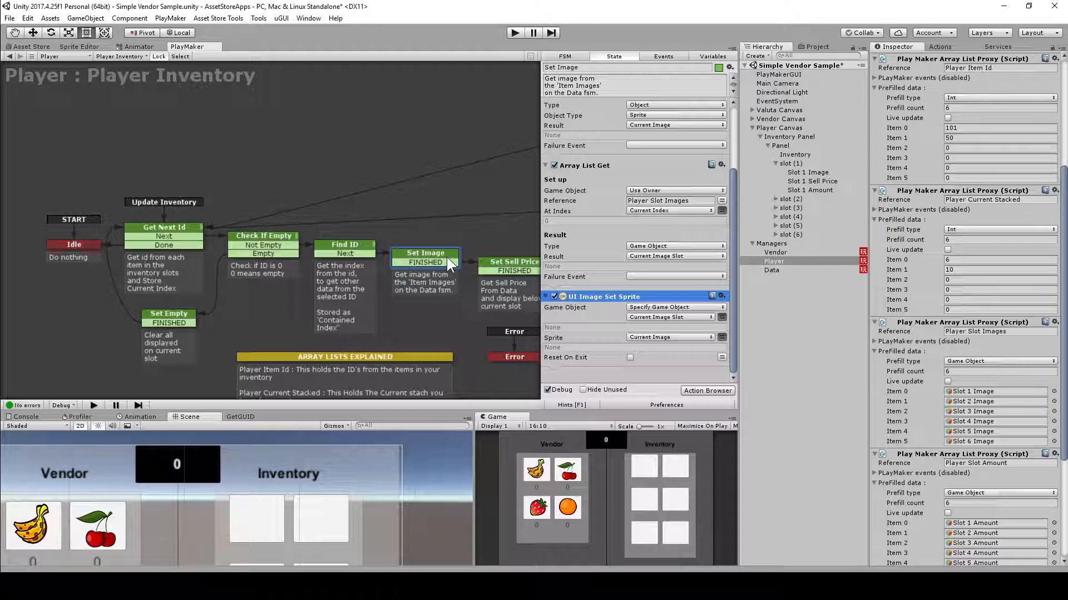
# Inspect the Set Sell Price state's first Array List Get and Item 1 in Data's Sell Prices list.
pyautogui.moveTo(489, 293); pyautogui.dragTo(338, 273, button='middle')
pyautogui.click(377, 251)
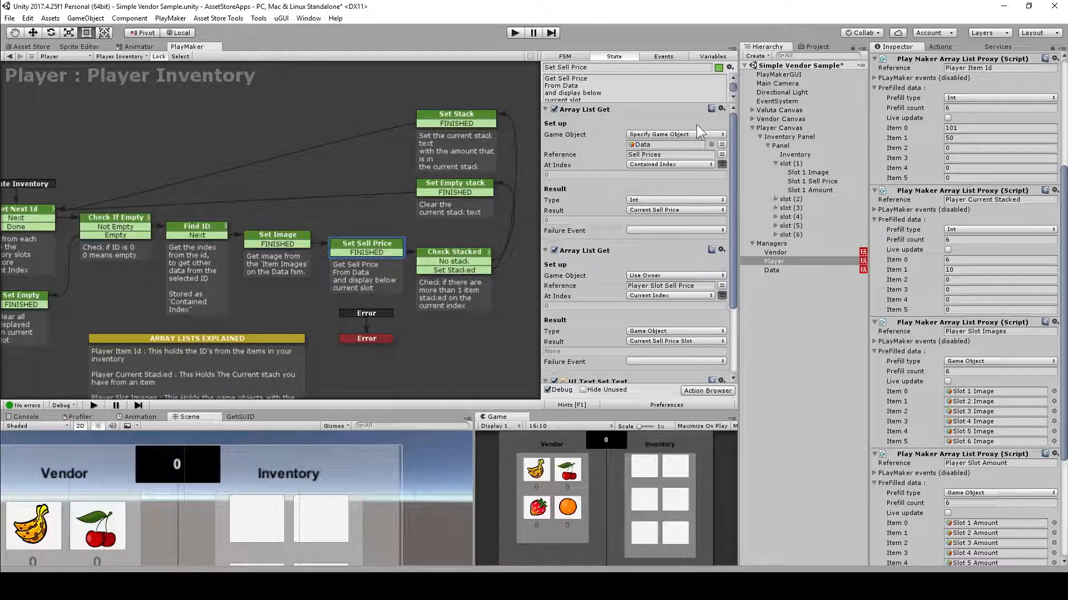
pyautogui.click(655, 145)
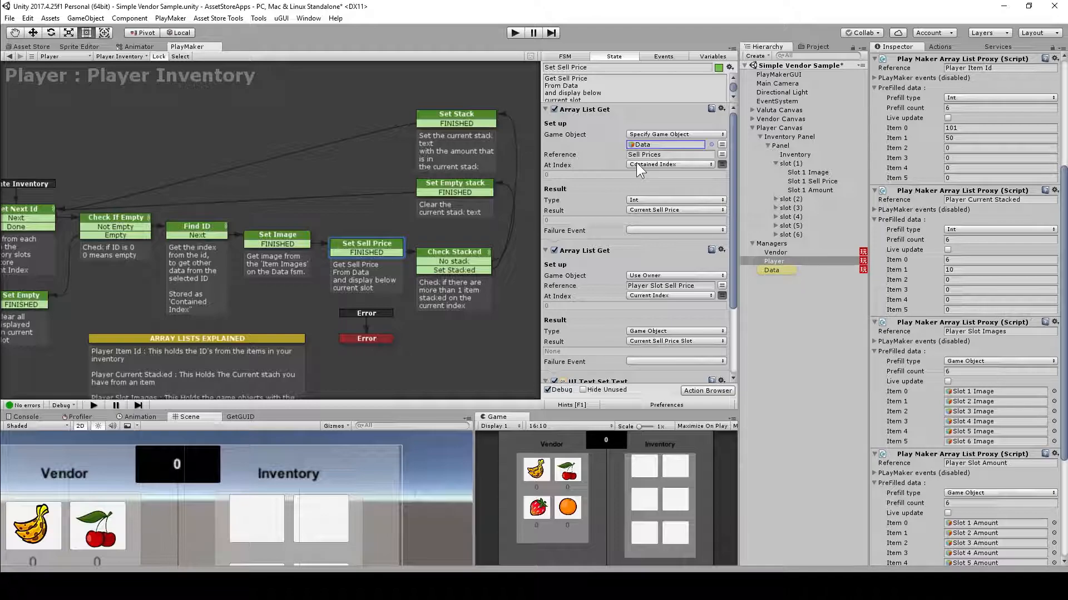
pyautogui.click(794, 272)
pyautogui.scroll(-5, 990, 344)
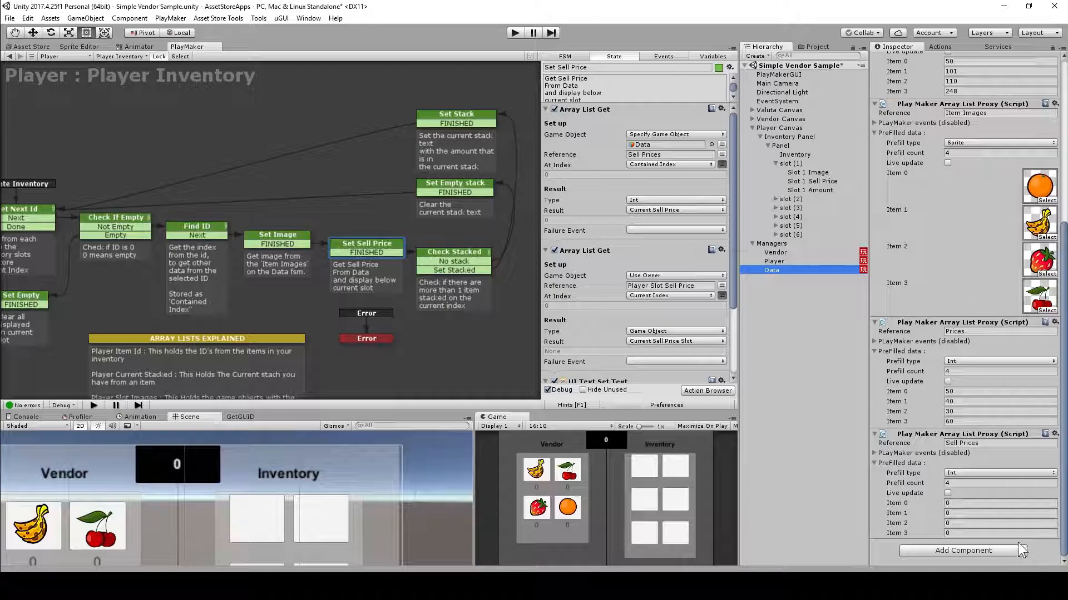
pyautogui.click(964, 513)
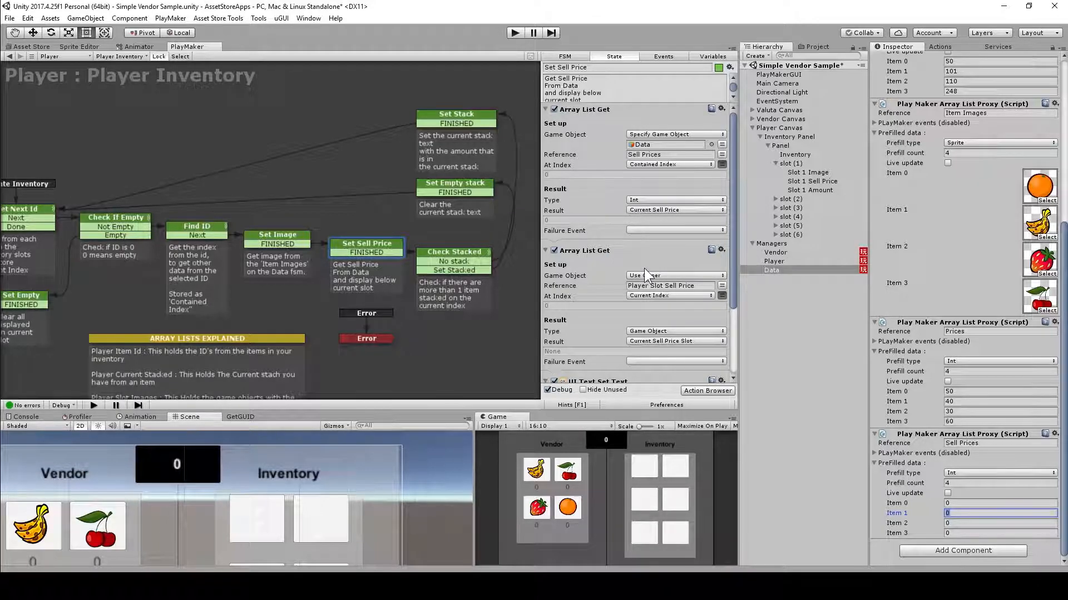
# Inspect Set Sell Price's Array List Get for Player Slot Sell Price, the Player's Slot 1 Sell Price entry and the UI Text Set Text action.
pyautogui.scroll(-2, 644, 270)
pyautogui.scroll(-2, 656, 248)
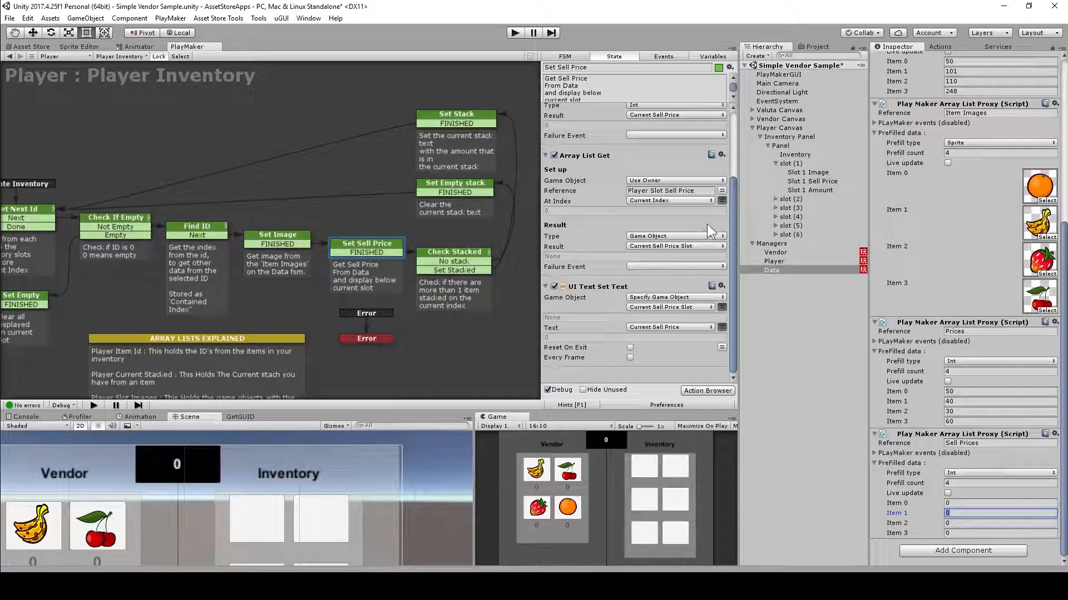
pyautogui.click(702, 191)
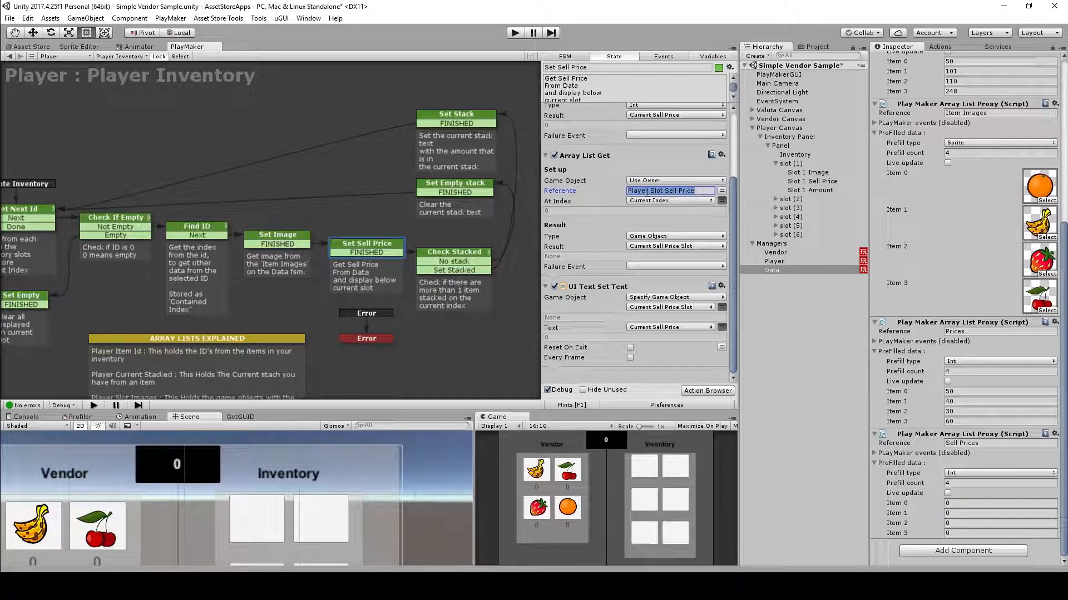
pyautogui.click(774, 262)
pyautogui.scroll(-3, 1017, 426)
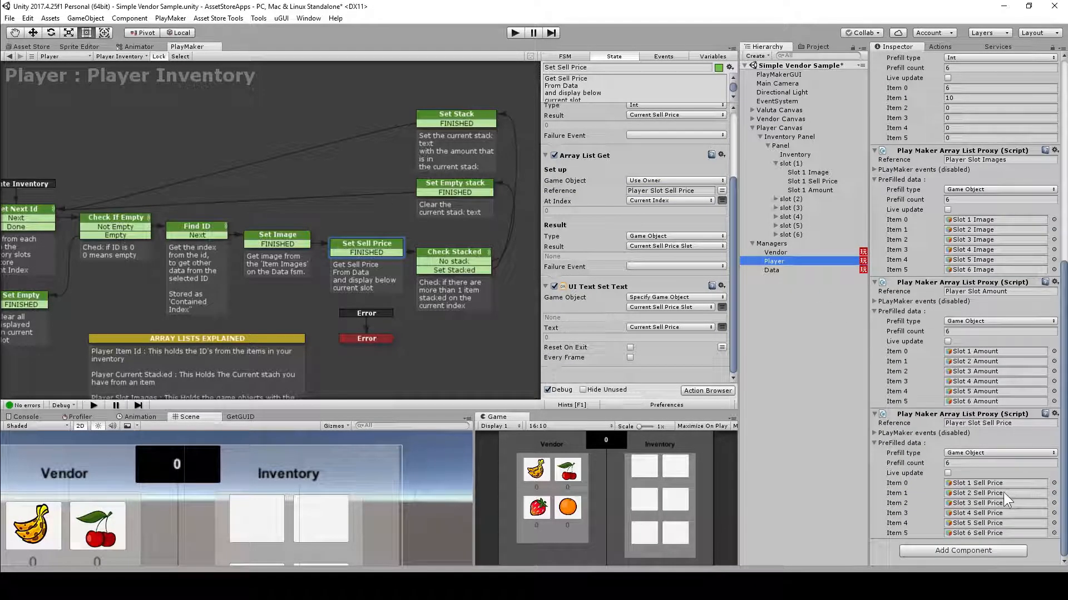
pyautogui.click(989, 482)
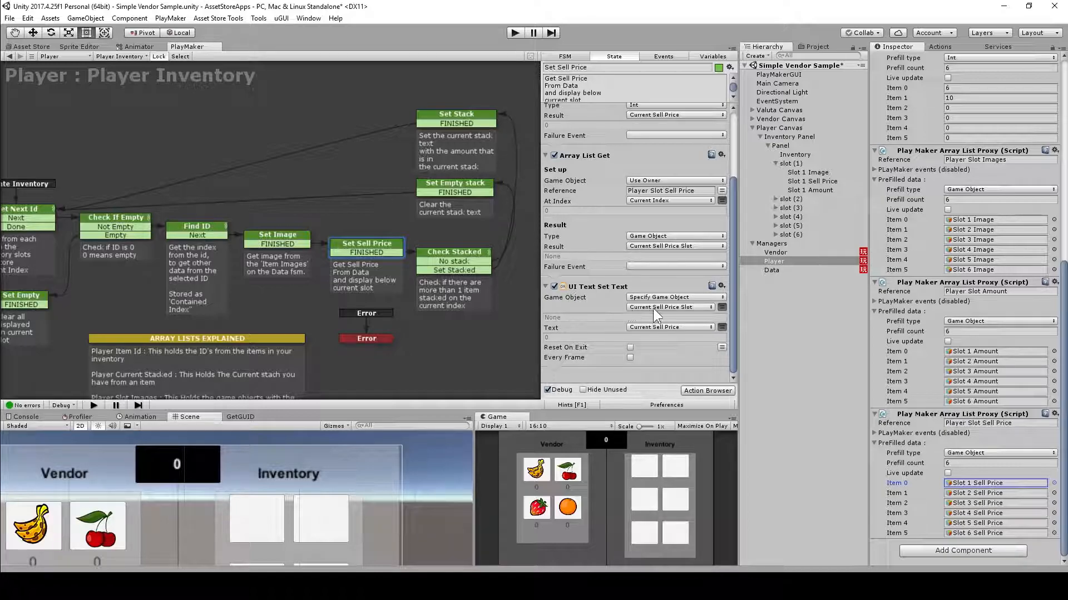
pyautogui.click(606, 286)
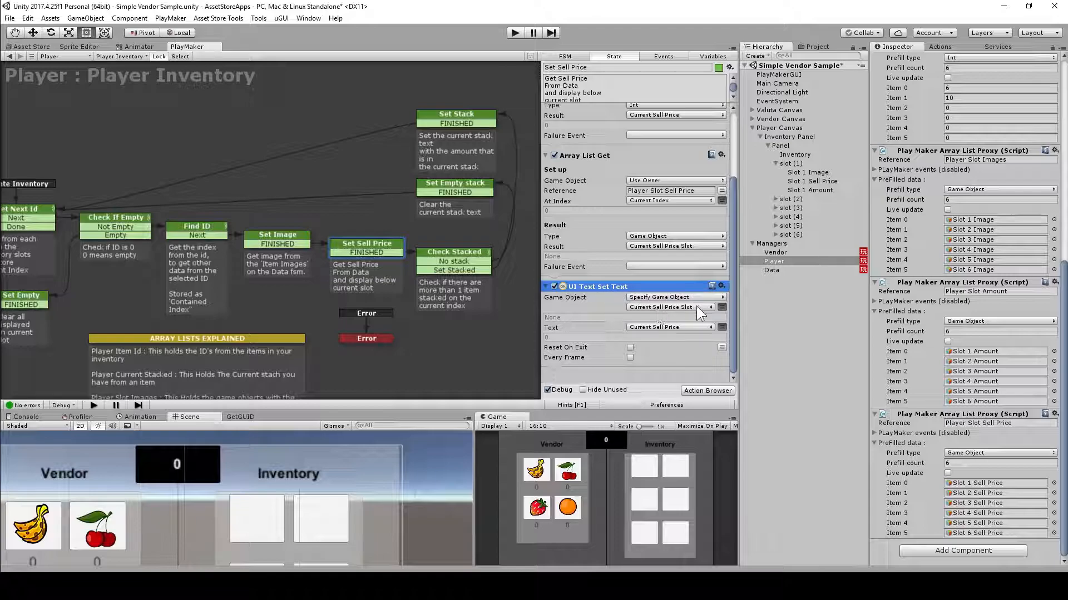
# Review the convertible variables for the Text field of Set Sell Price's UI Text Set Text action, keeping Current Sell Price selected.
pyautogui.click(660, 328)
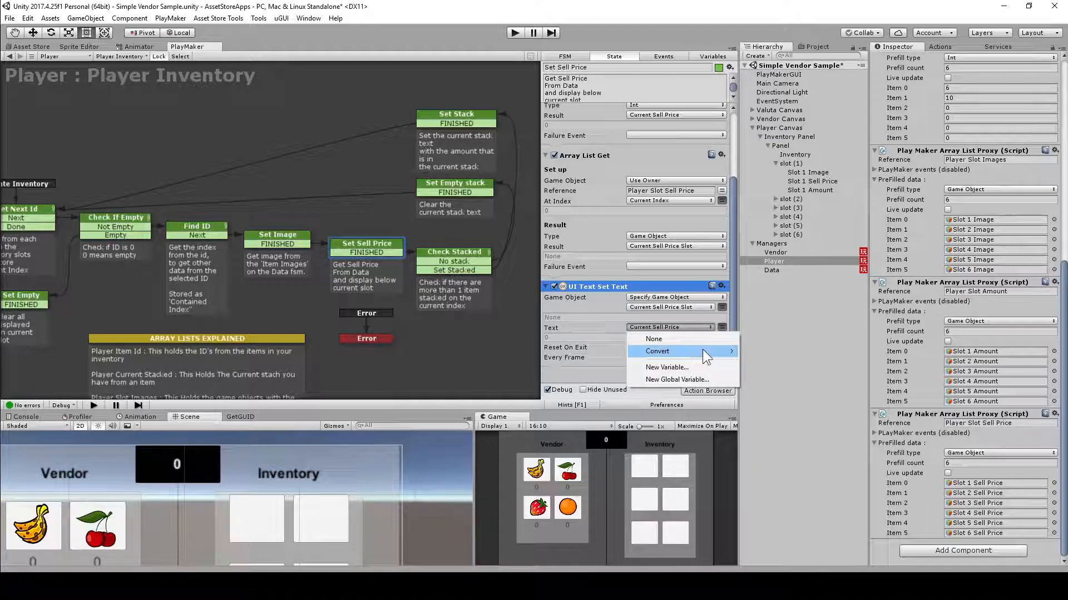
pyautogui.moveTo(702, 349)
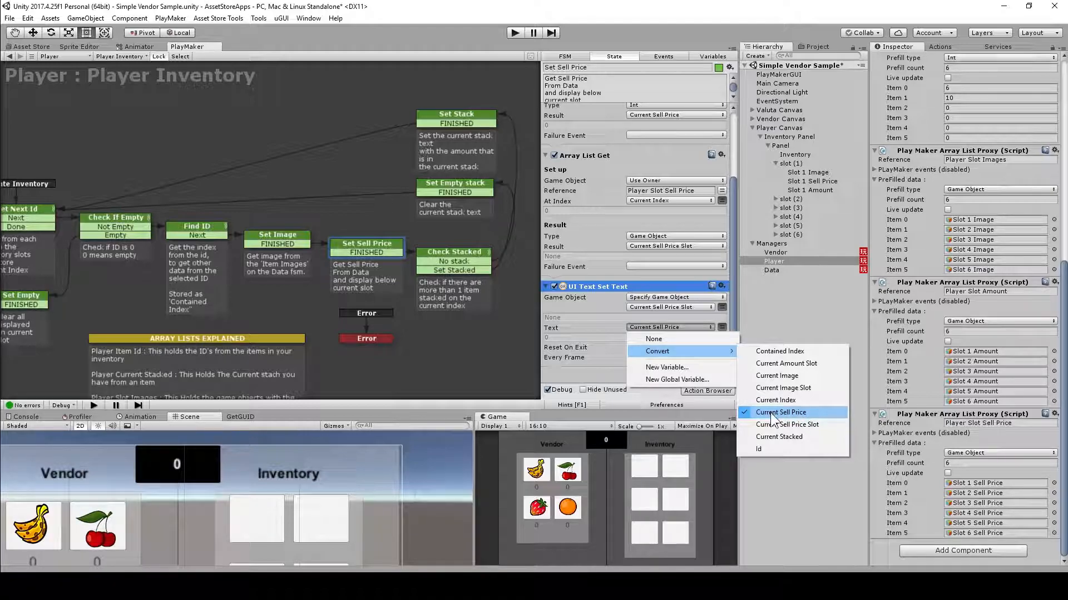
pyautogui.click(823, 412)
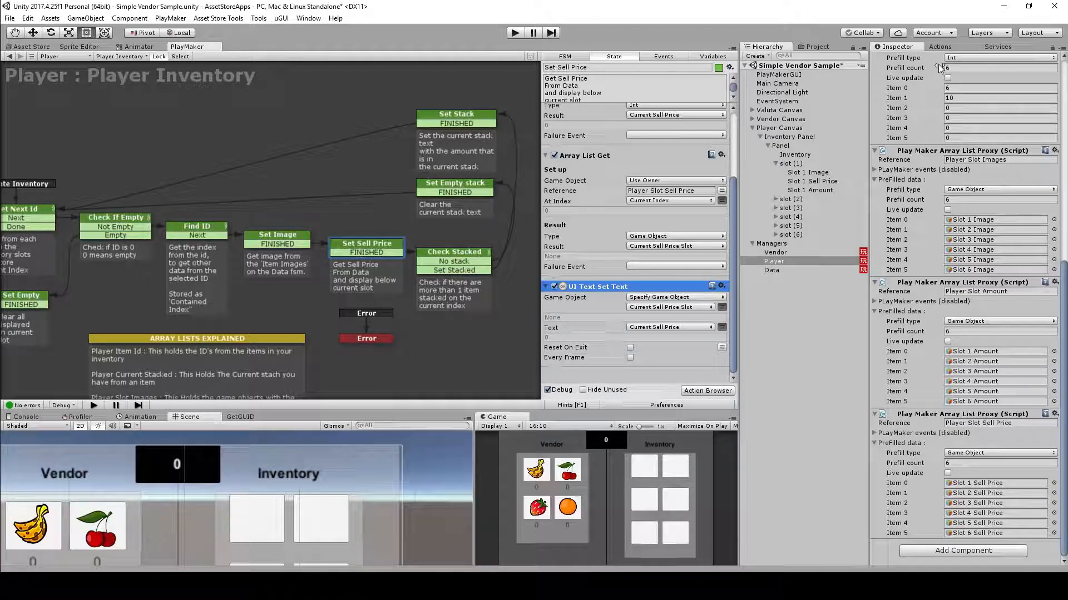
# Search the available PlayMaker actions for "con int" and inspect the Convert Int To String action.
pyautogui.click(939, 47)
pyautogui.write('c')
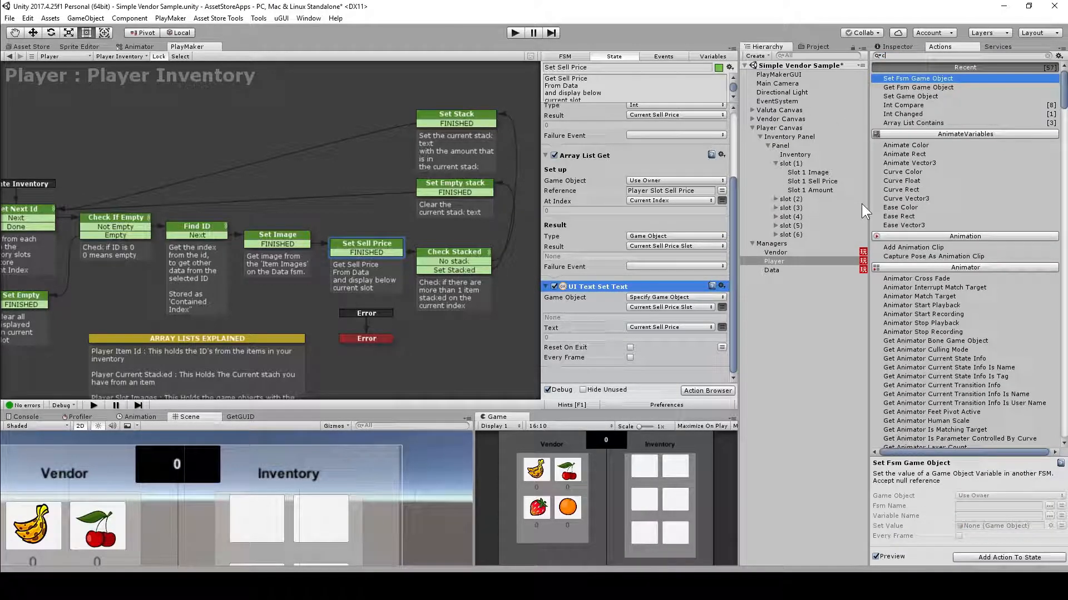
pyautogui.write('on int')
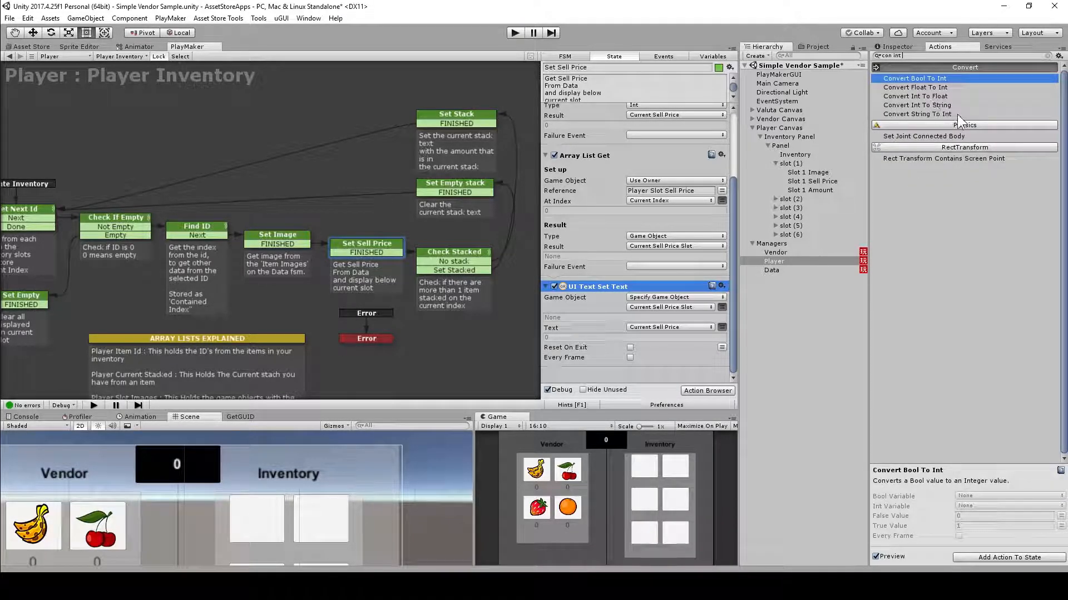
pyautogui.click(942, 105)
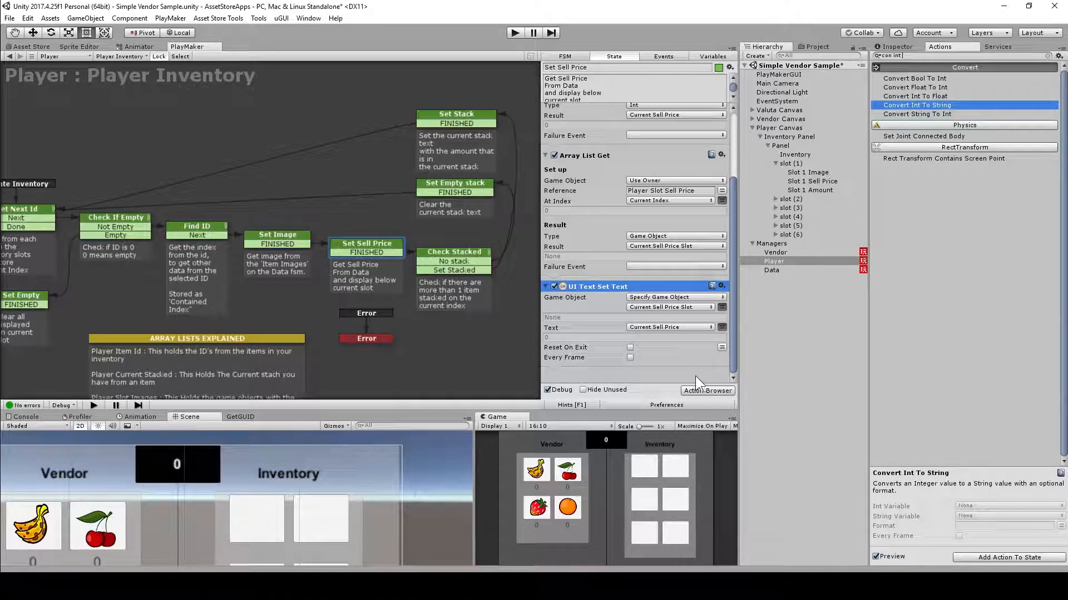
pyautogui.click(679, 372)
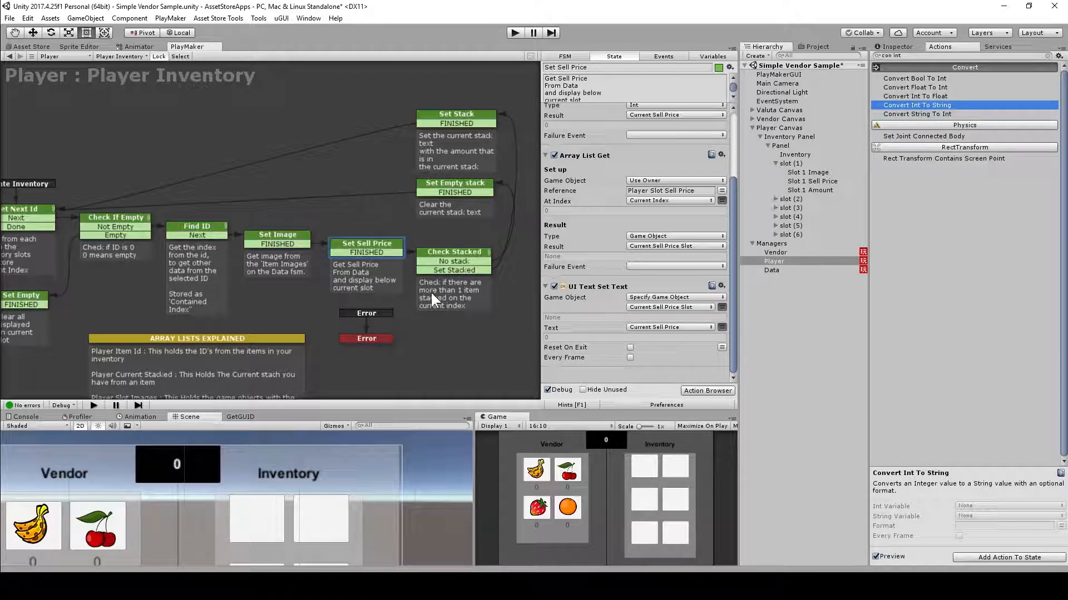
# Inspect the Check Stacked state's Array List Get for Player Current Stacked, Item 0 in that Player list and the Int Compare action.
pyautogui.click(466, 253)
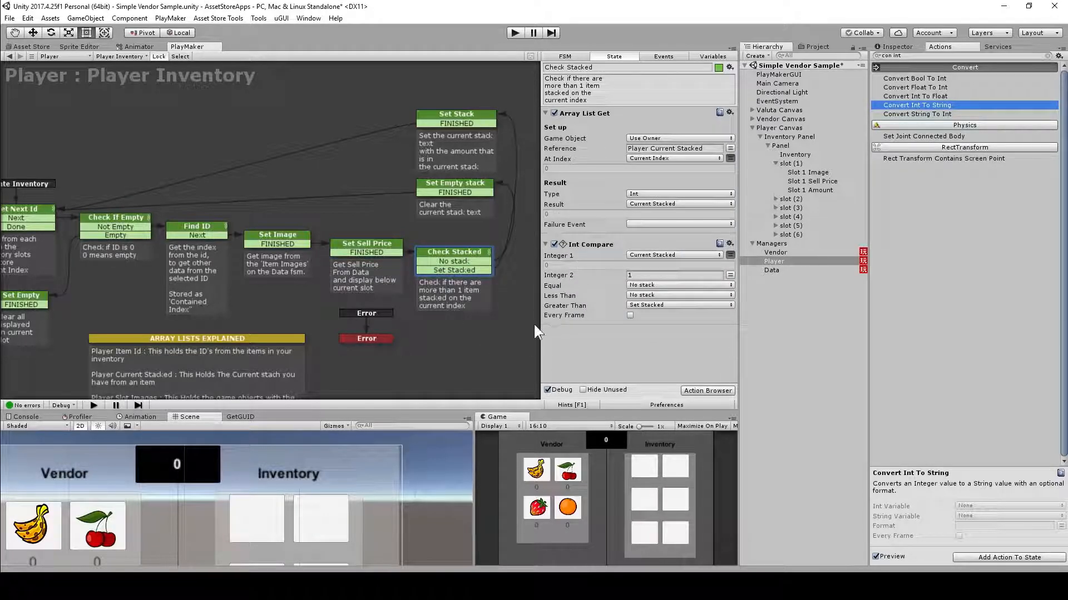
pyautogui.click(715, 149)
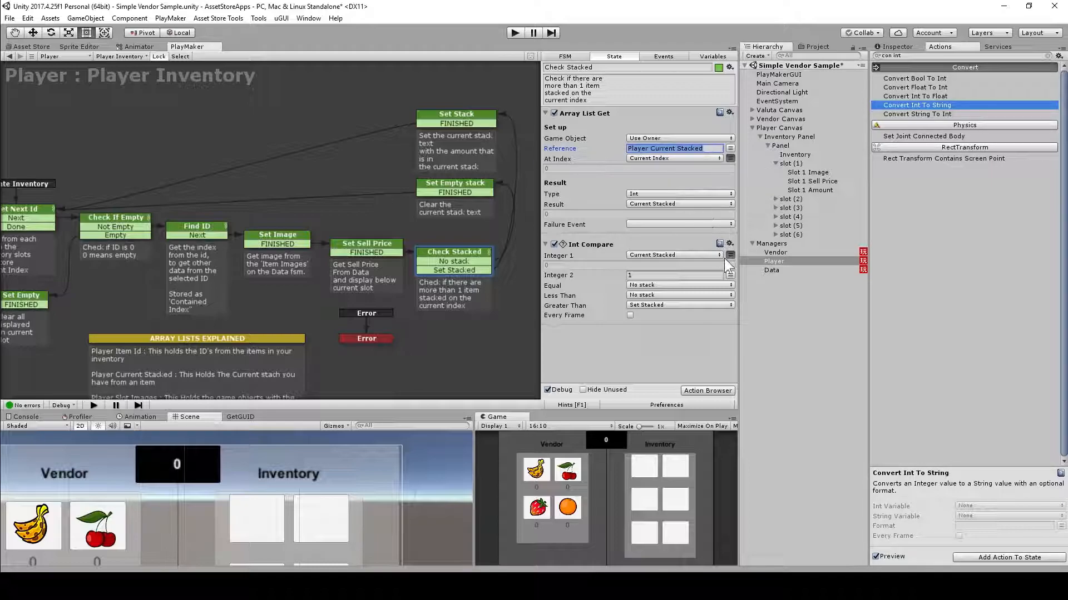
pyautogui.click(789, 252)
pyautogui.click(798, 261)
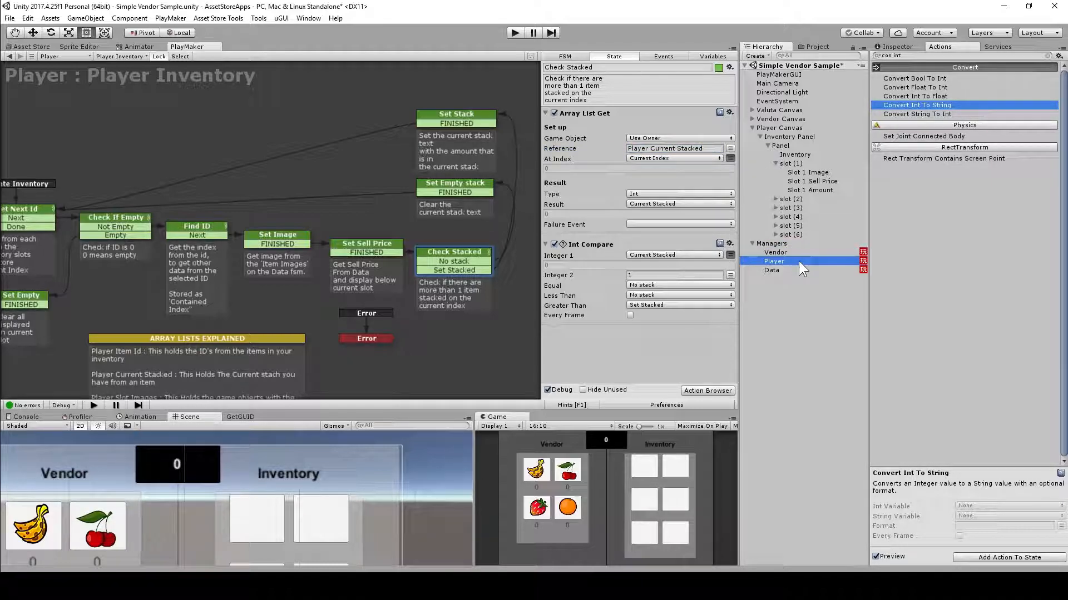
pyautogui.click(907, 45)
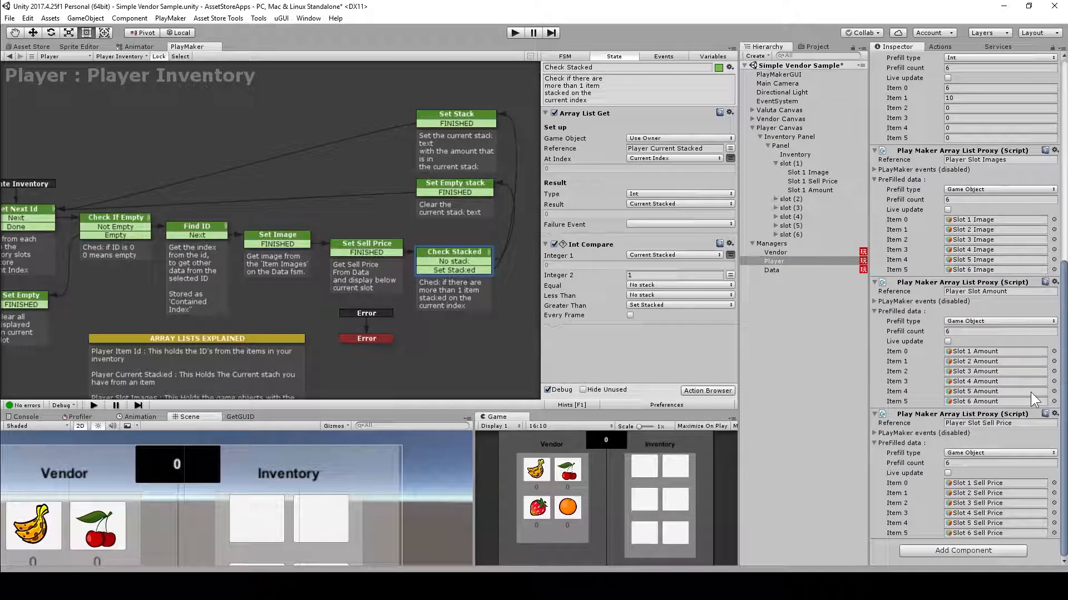
pyautogui.scroll(5, 1014, 345)
pyautogui.scroll(4, 1014, 346)
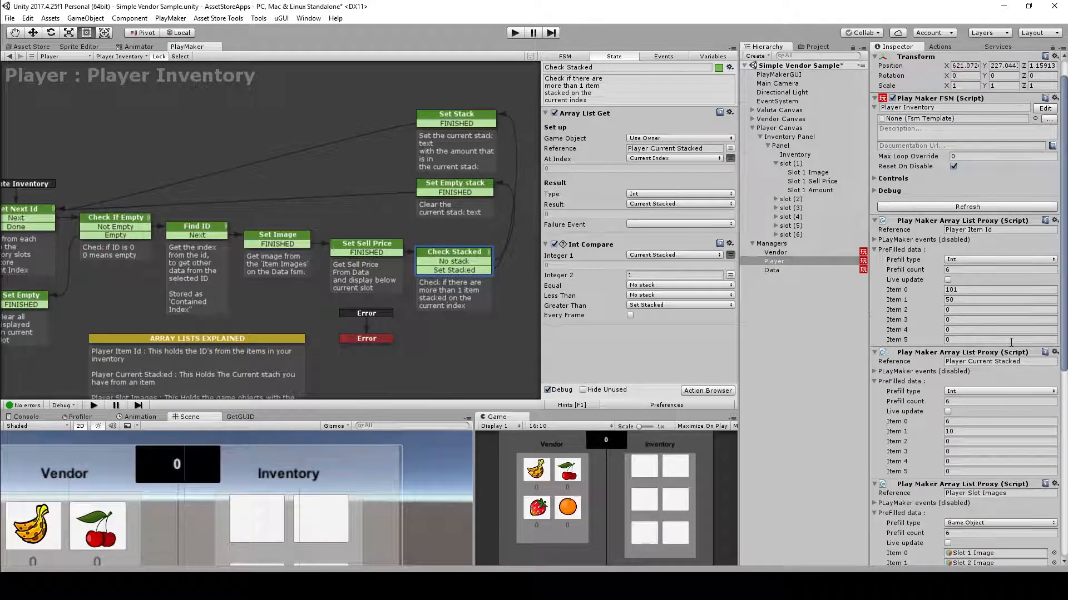
pyautogui.click(893, 421)
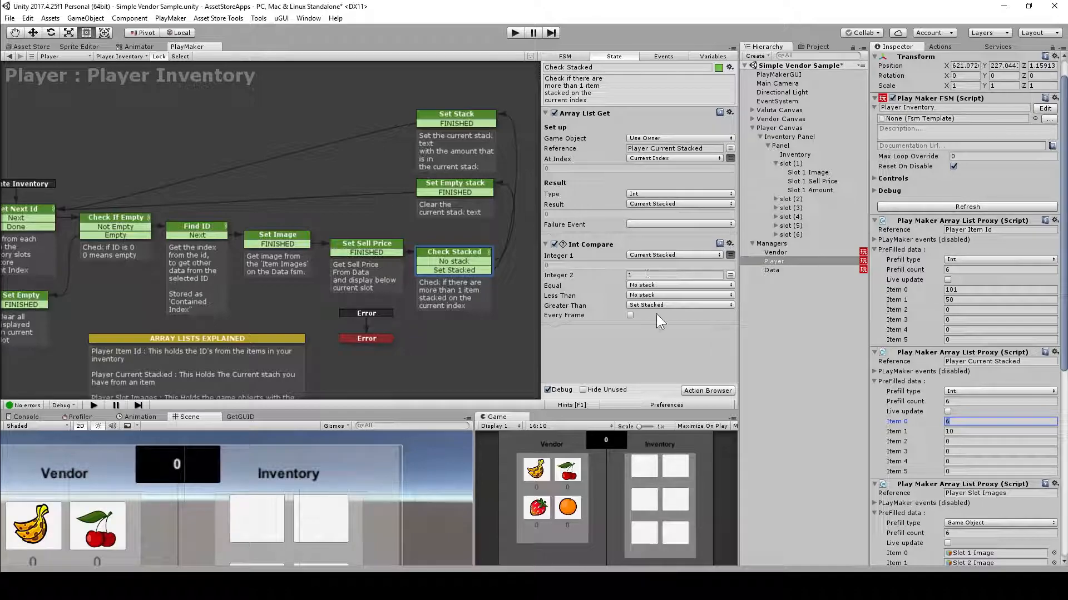
pyautogui.click(602, 244)
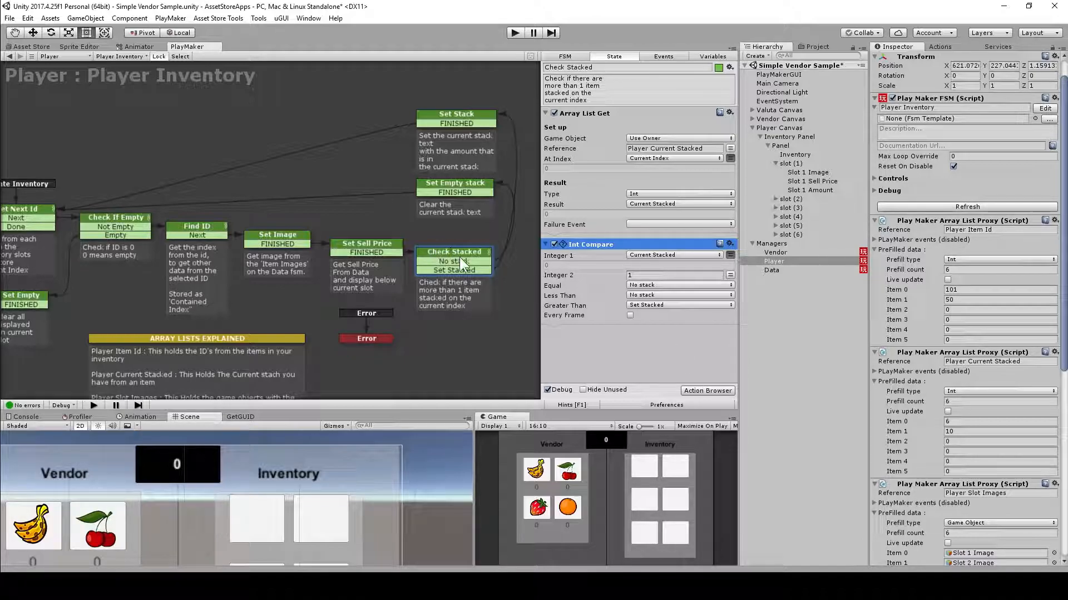
# Inspect the Set Empty stack state's Player Slot Amount lookup and text field, then the Set Stack state with the Player's Slot 1 Amount entry.
pyautogui.click(480, 182)
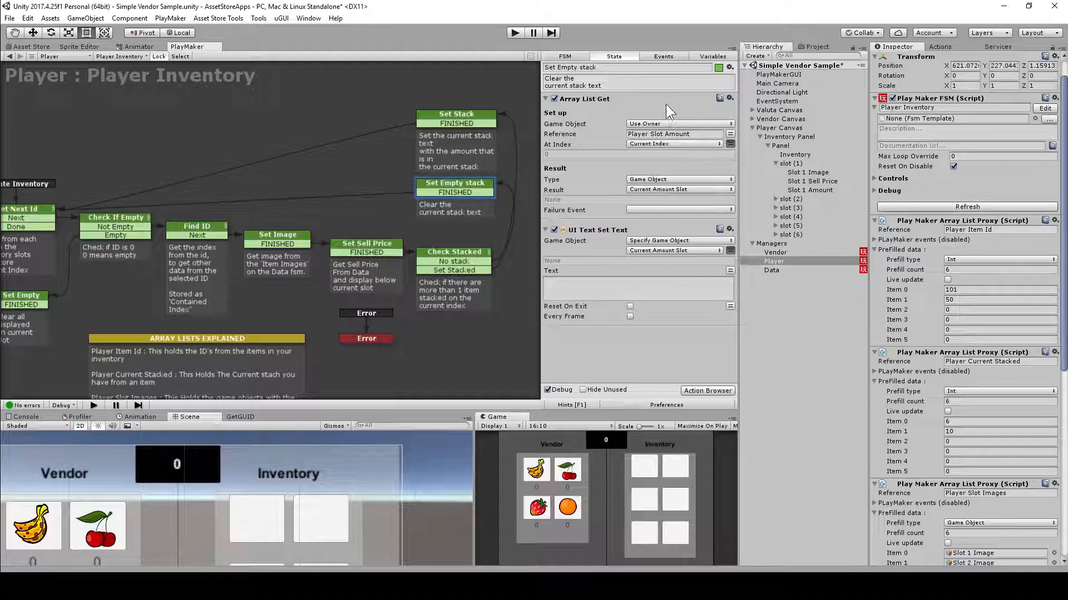
pyautogui.click(693, 135)
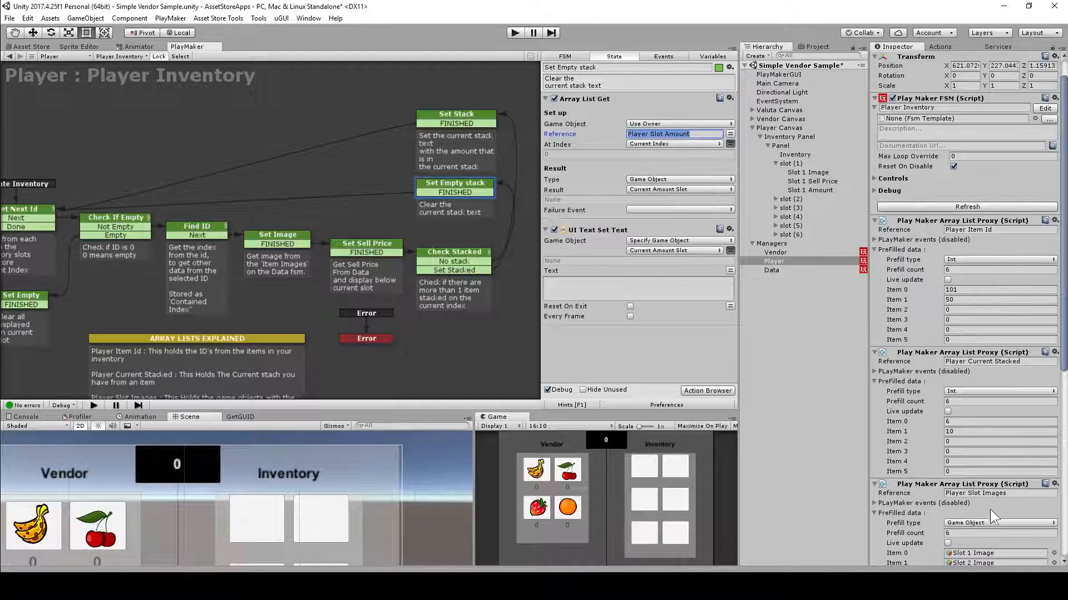
pyautogui.scroll(-10, 989, 505)
pyautogui.scroll(-2, 998, 495)
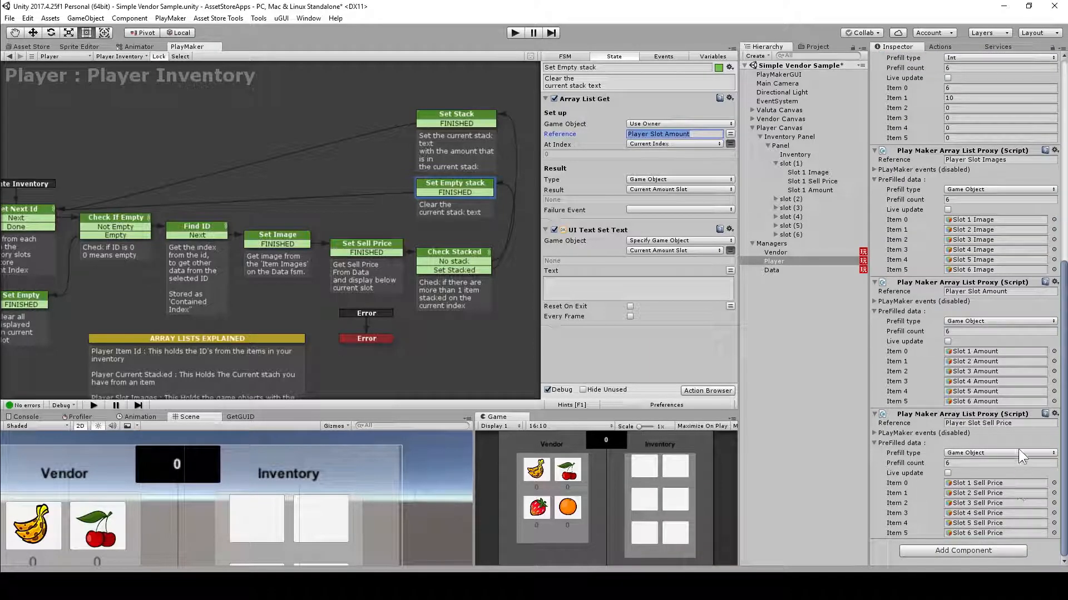
pyautogui.click(991, 352)
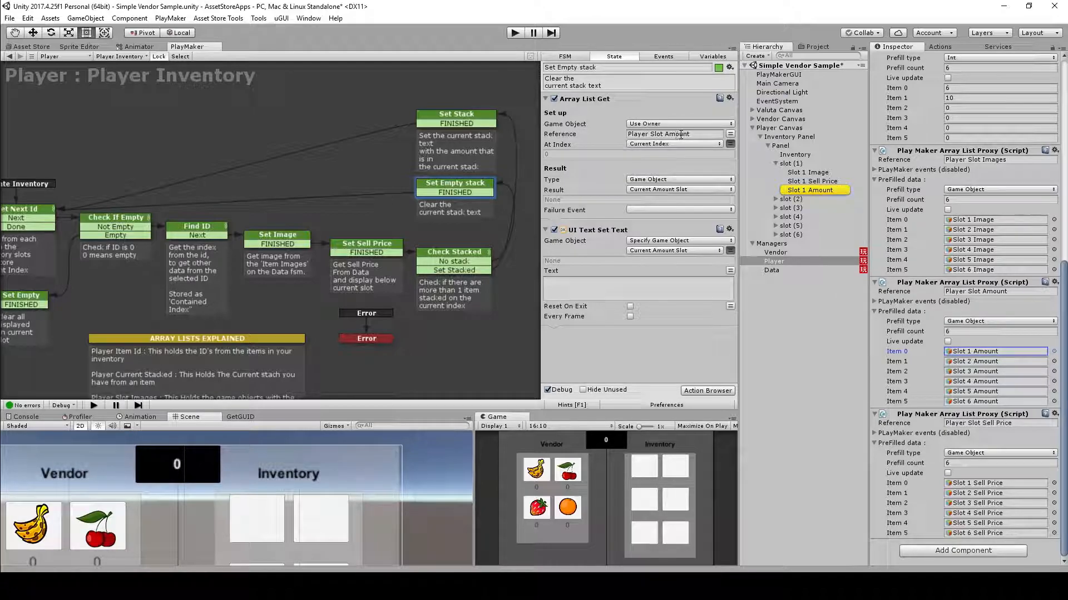
pyautogui.click(681, 283)
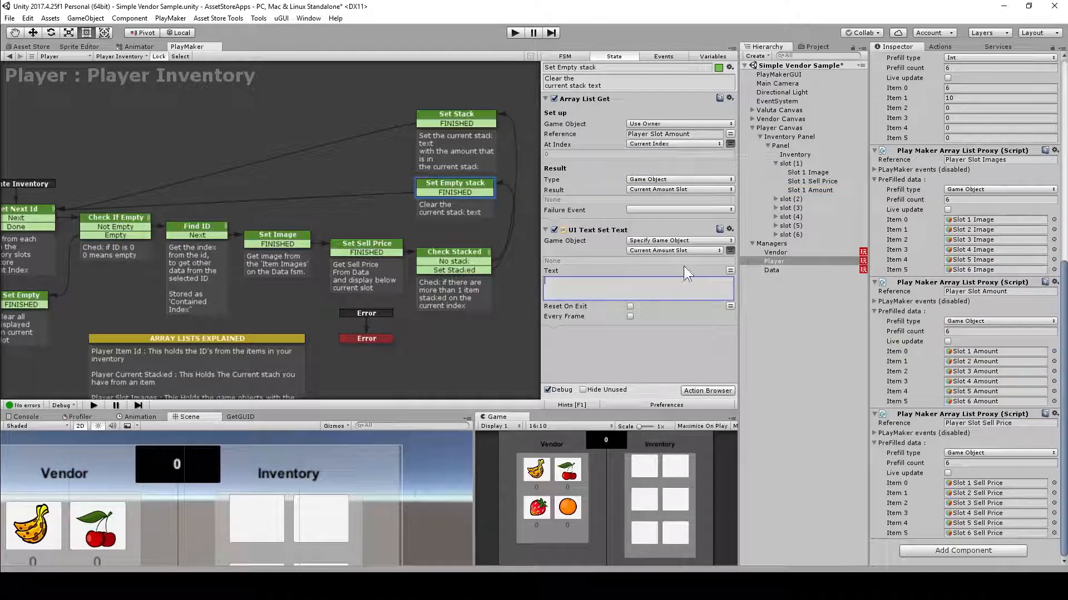
pyautogui.click(467, 118)
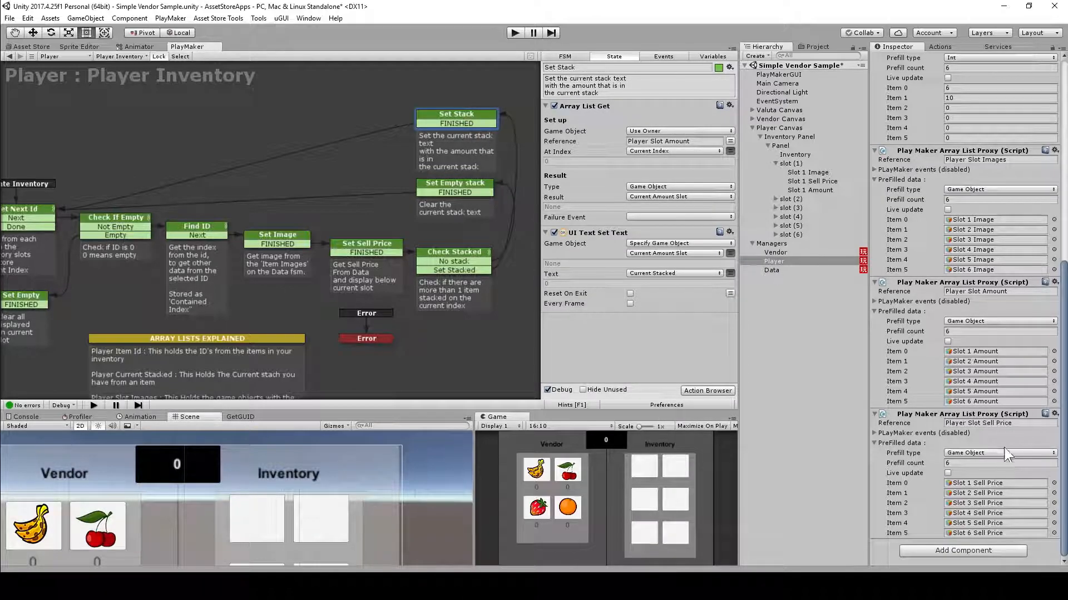
pyautogui.click(998, 353)
# Set a breakpoint on the Get Next Id state of the Player Inventory FSM.
pyautogui.moveTo(143, 140); pyautogui.dragTo(326, 122, button='middle')
pyautogui.click(226, 192)
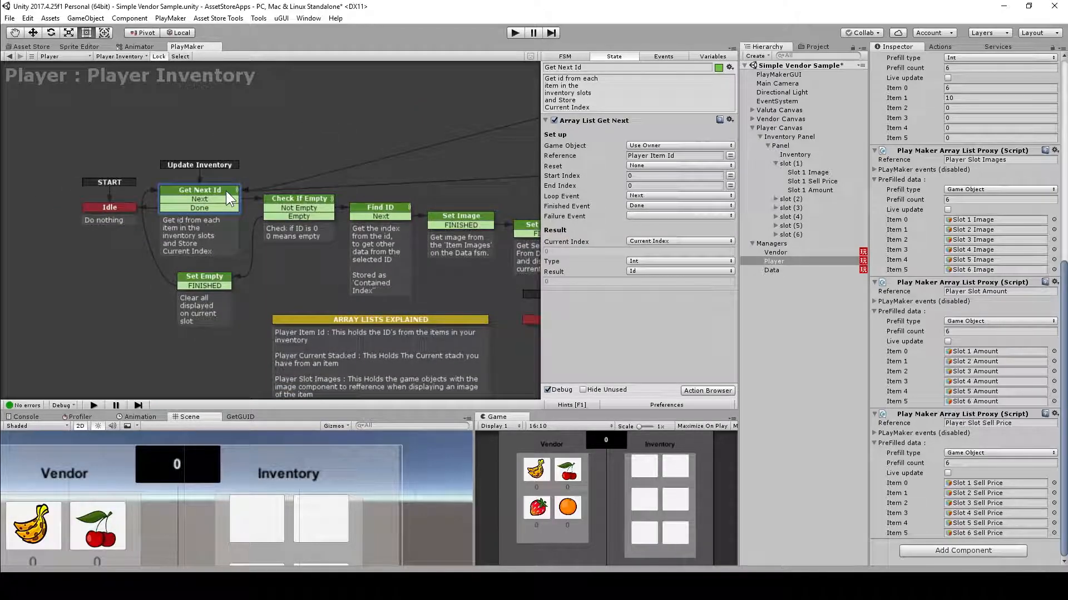
pyautogui.rightClick(219, 191)
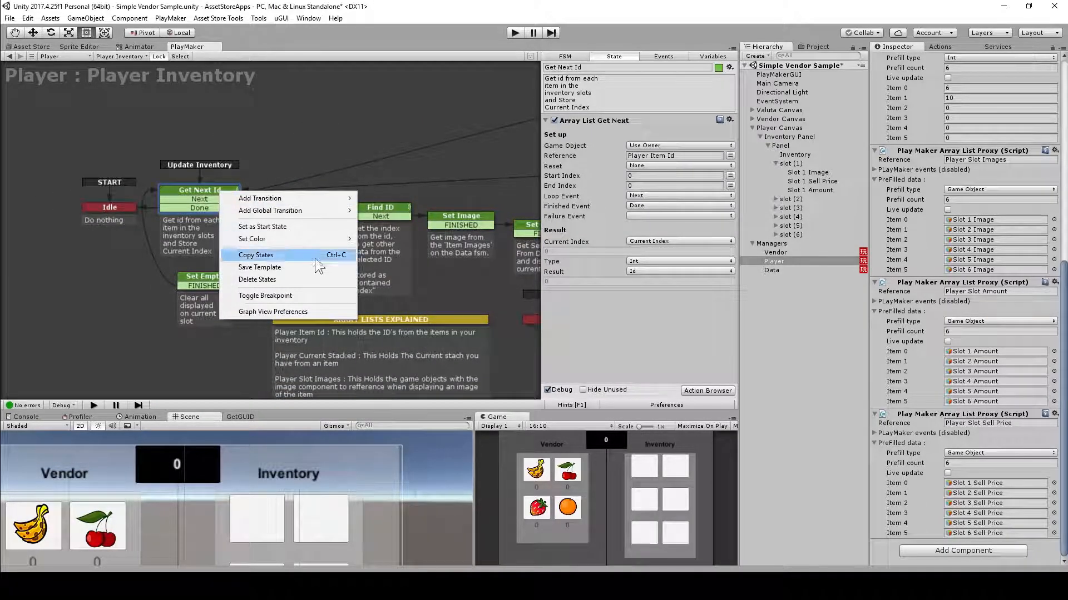
pyautogui.click(312, 293)
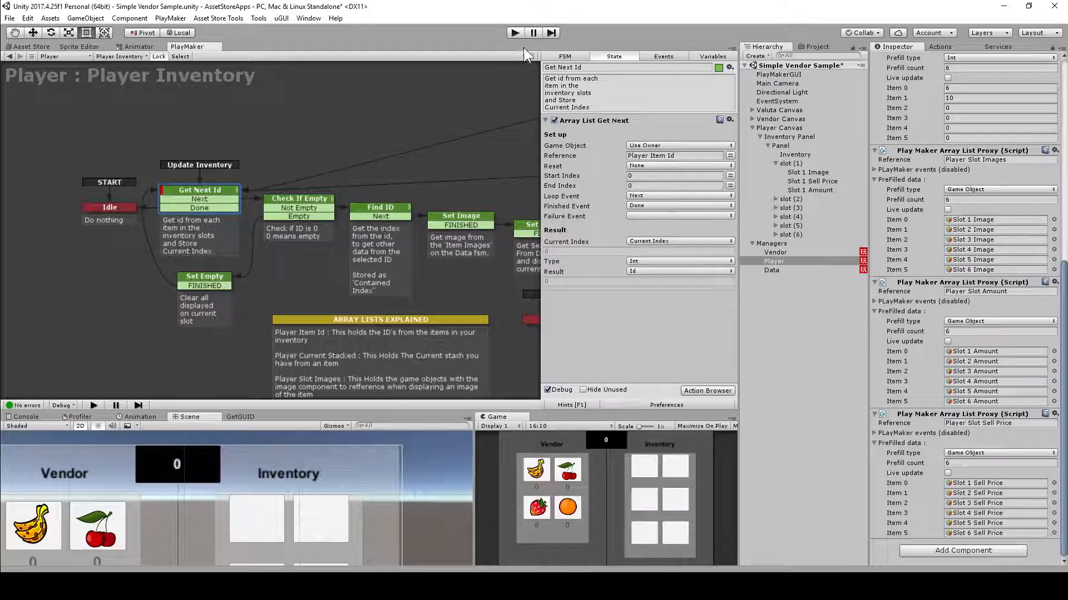
# Run the scene and toggle off the breakpoints on the Set Sell Prices and Set Random Price states of Data's Currency FSM.
pyautogui.click(514, 32)
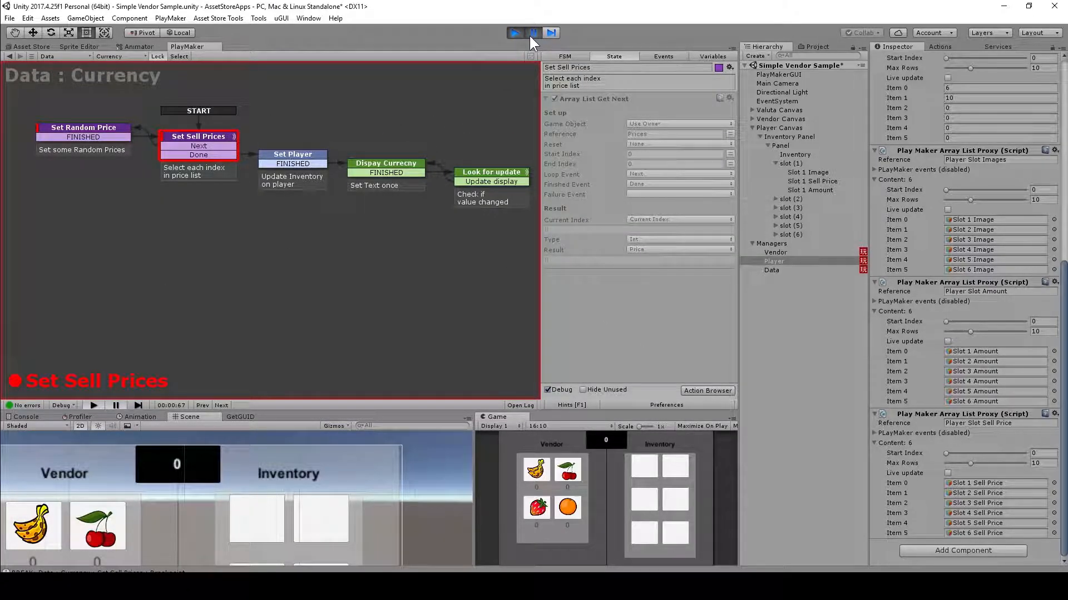
pyautogui.rightClick(186, 134)
pyautogui.click(264, 238)
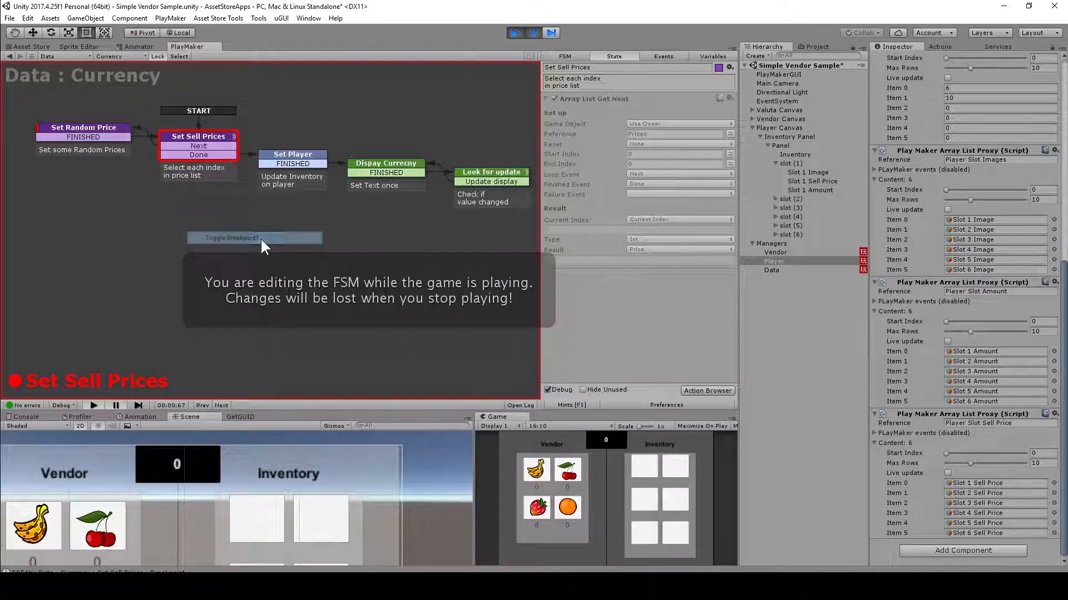
pyautogui.click(81, 128)
pyautogui.rightClick(81, 128)
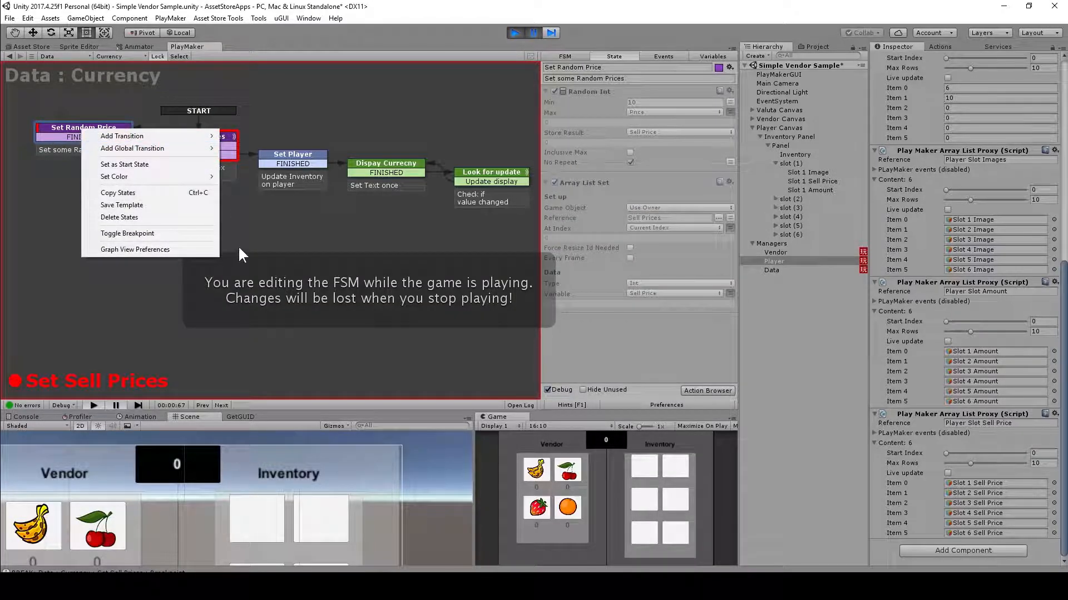
pyautogui.click(188, 233)
# Resume play twice to the Get Next Id breakpoint and compare the first inventory slot with Data's Item 1 image and sell price.
pyautogui.click(534, 32)
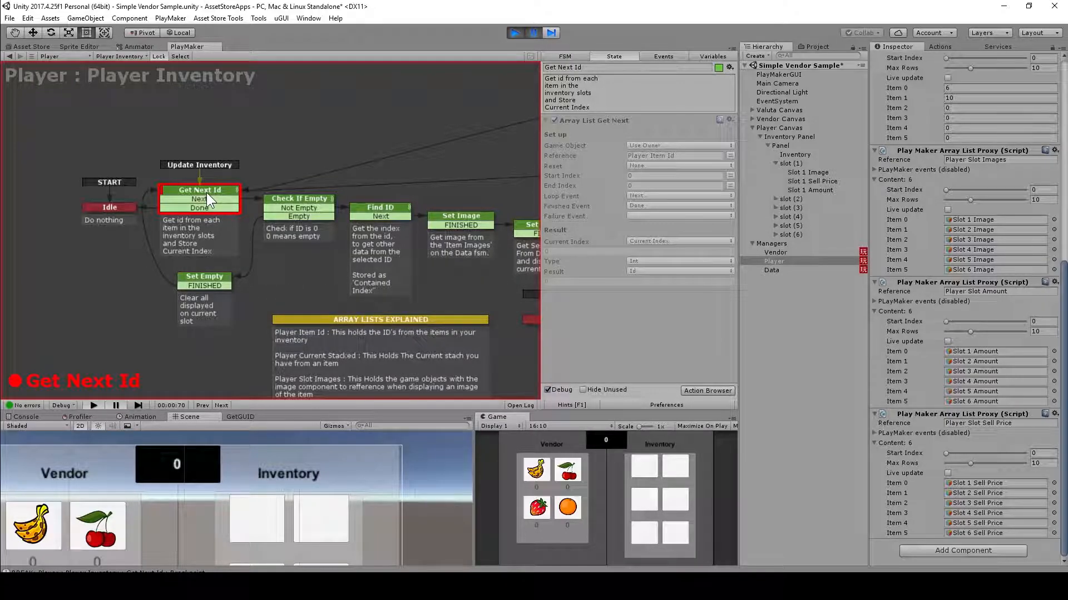
pyautogui.click(533, 32)
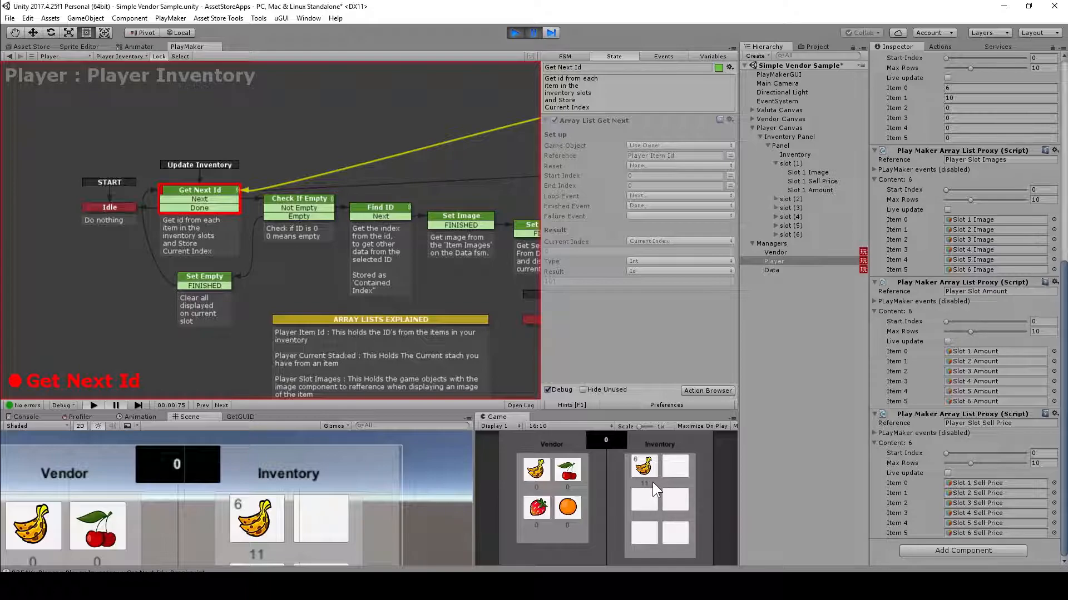
pyautogui.click(775, 269)
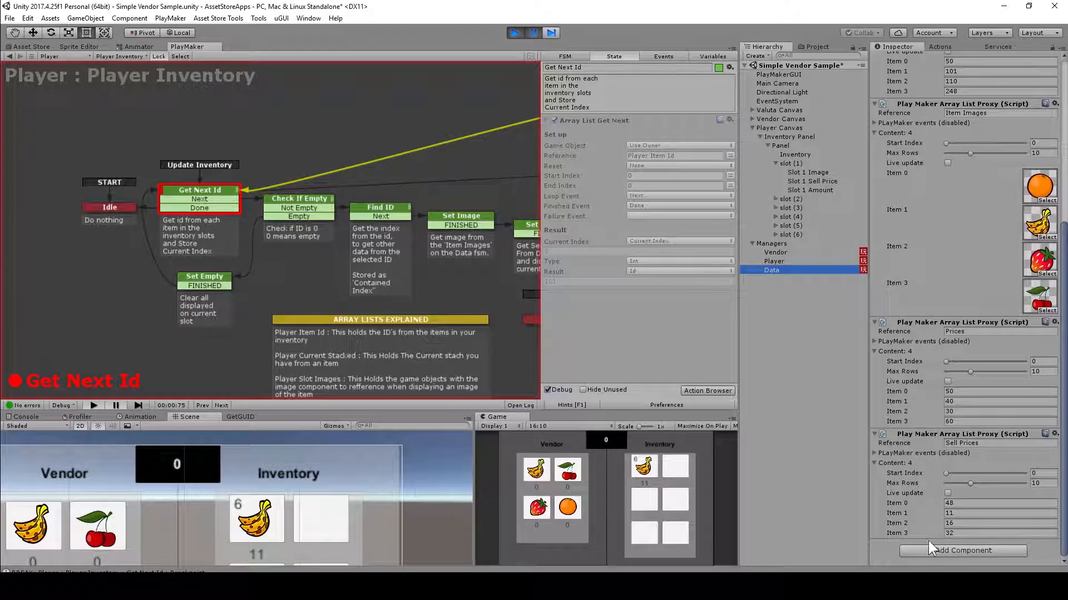
pyautogui.click(959, 513)
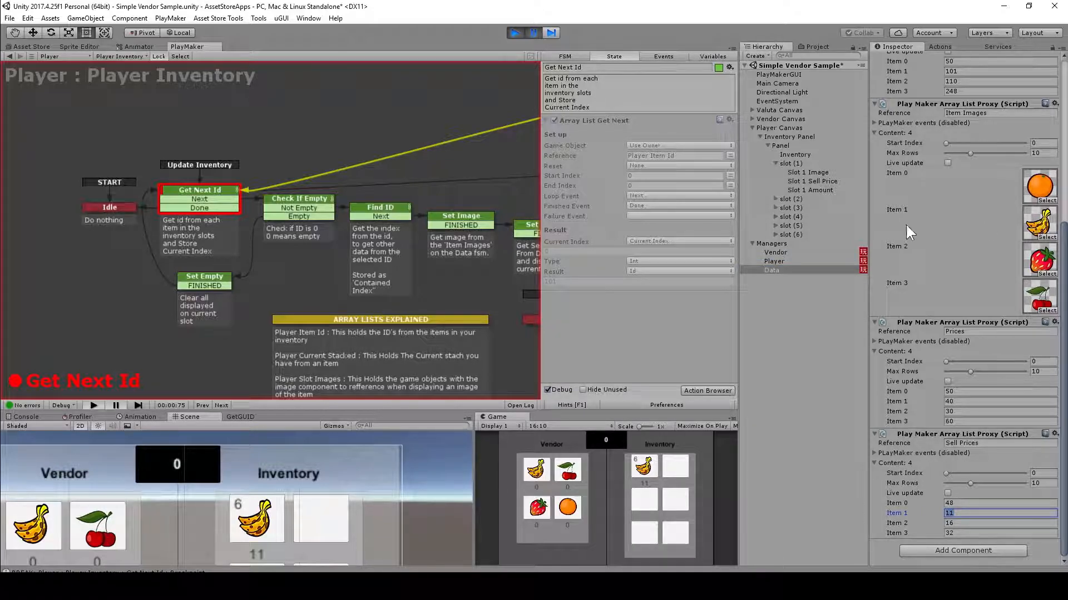
pyautogui.scroll(3, 976, 245)
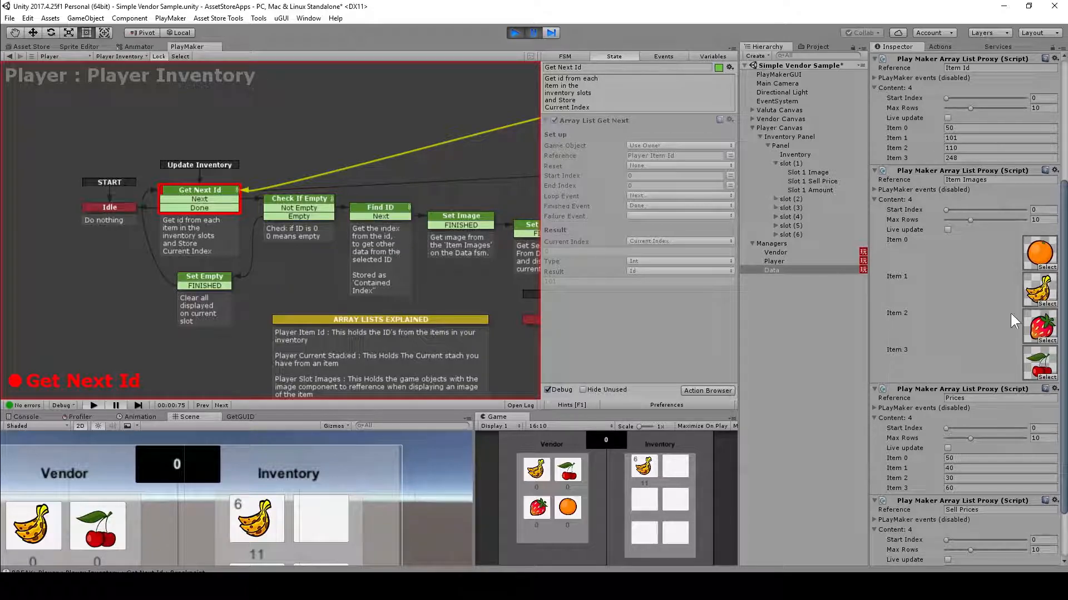
pyautogui.scroll(-3, 1012, 309)
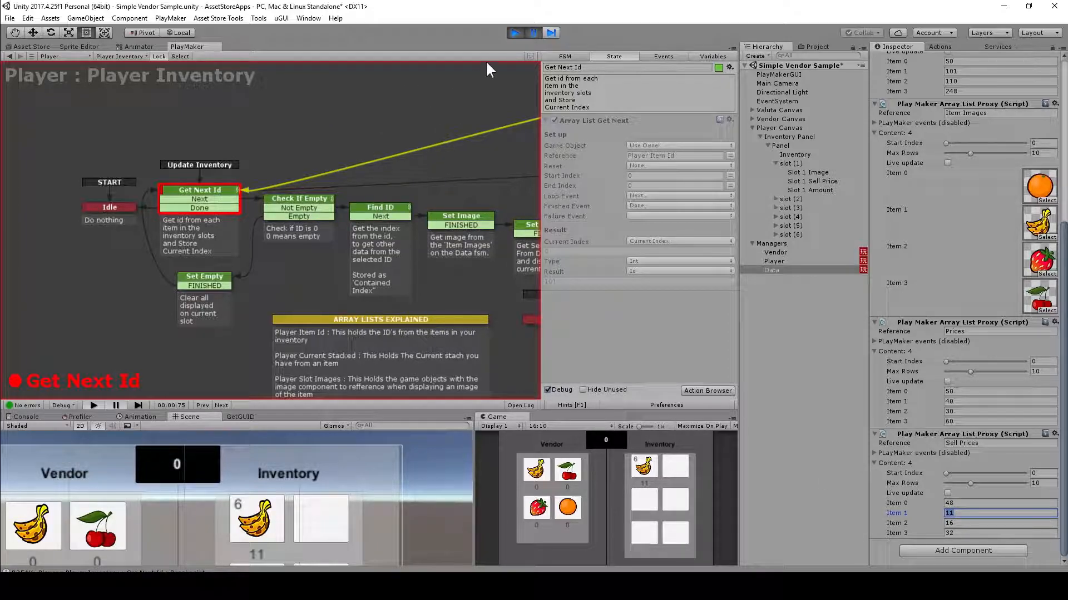
# Resume play to the next Get Next Id break and examine the Player's Player Item Id and Player Current Stacked lists.
pyautogui.click(533, 32)
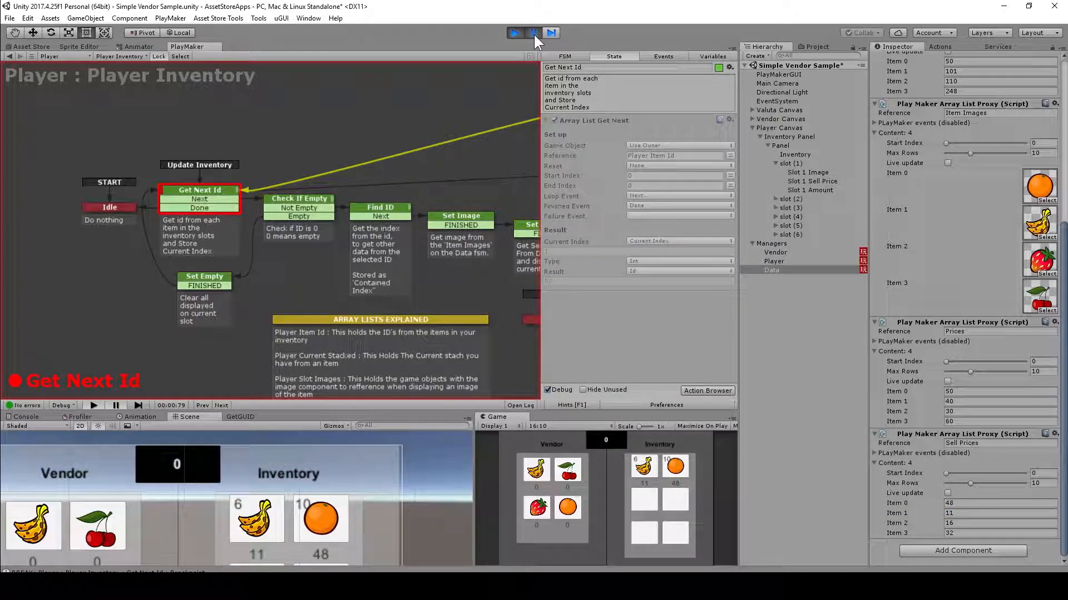
pyautogui.click(786, 261)
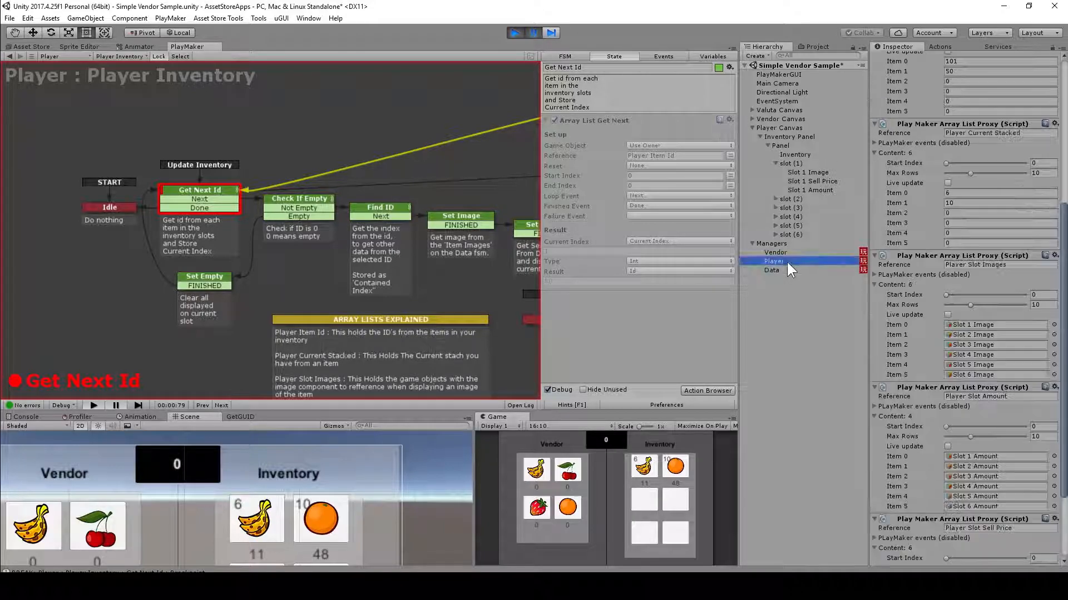
pyautogui.scroll(5, 997, 378)
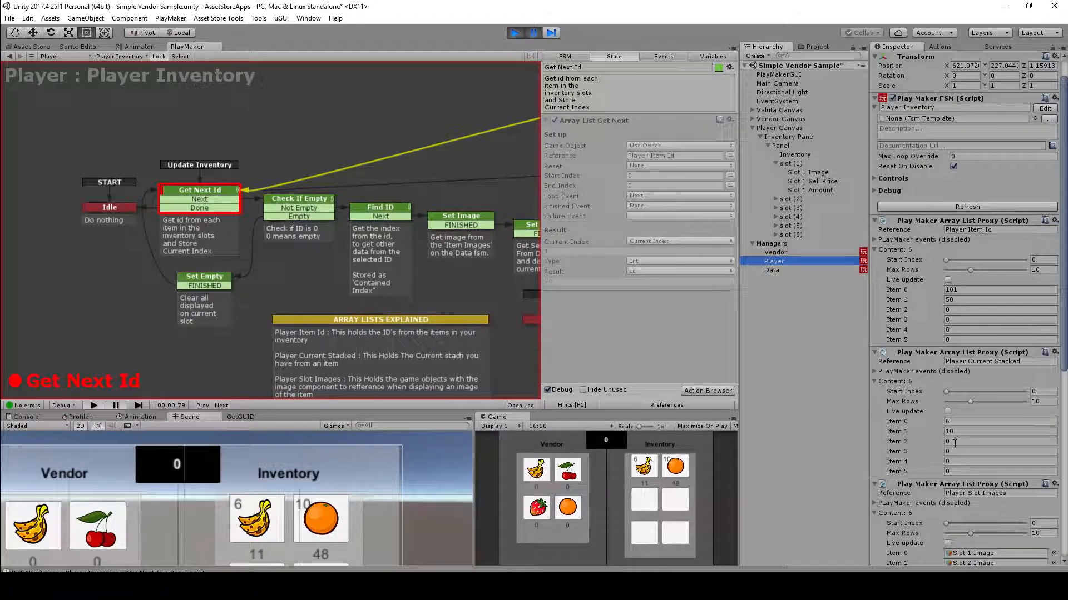
# Compare the second inventory slot's stack amount, image and sell price with the Player's Item 1 and Data's Item 0 entries.
pyautogui.click(964, 432)
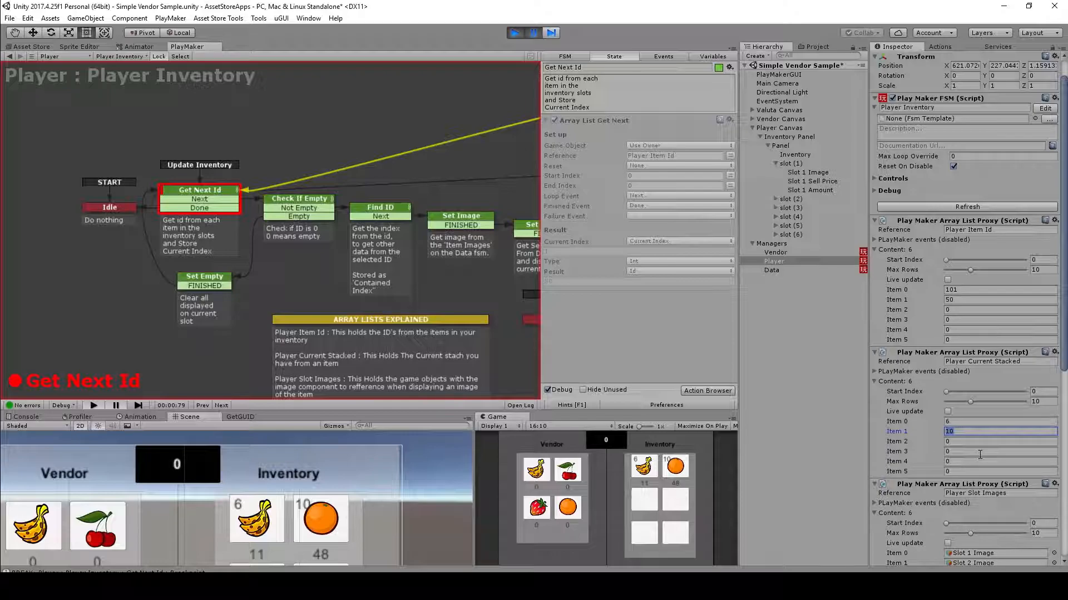
pyautogui.click(773, 270)
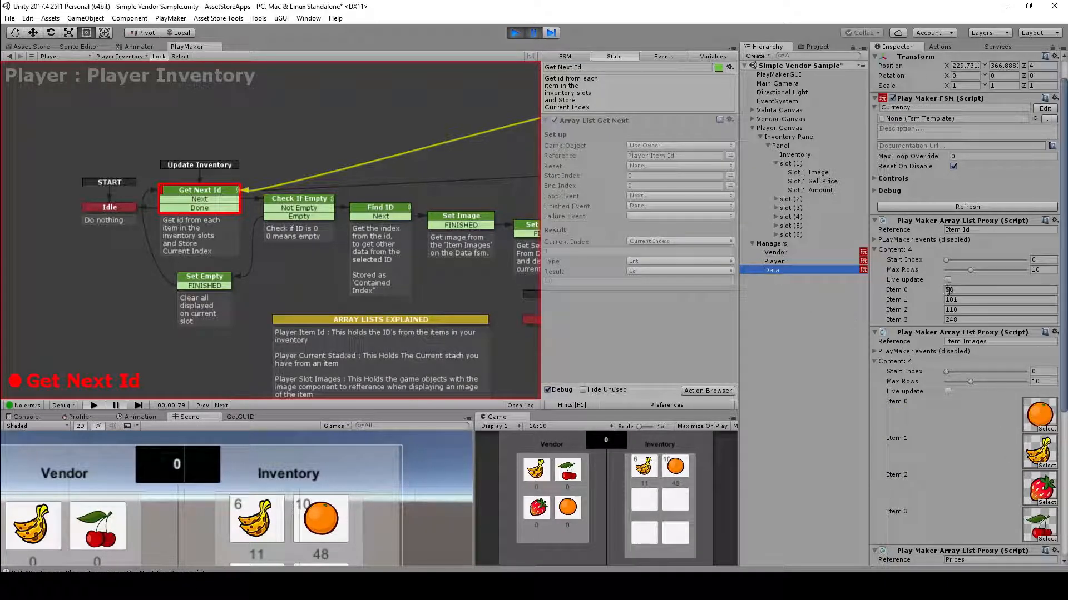
pyautogui.click(1037, 420)
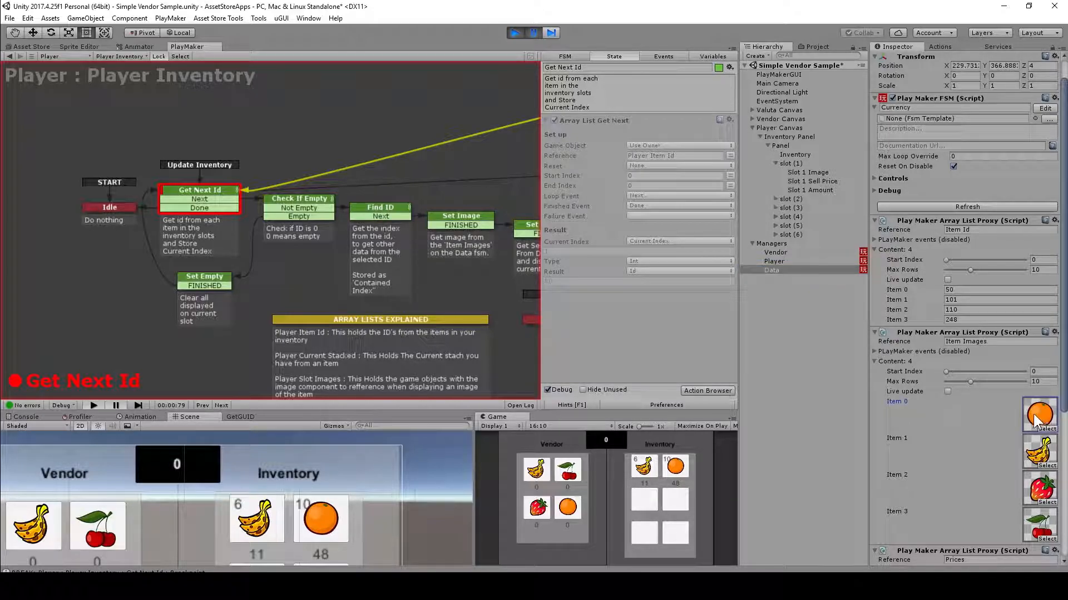
pyautogui.scroll(-6, 1033, 418)
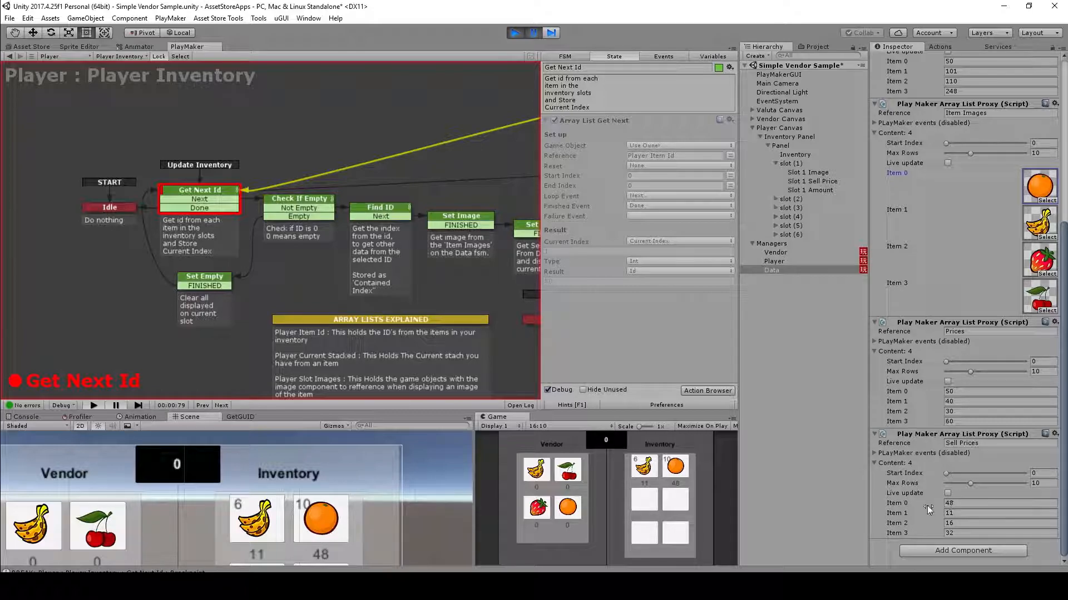
# Resume play through the remaining Get Next Id breaks until the Player Inventory FSM reaches Idle, and stop the scene.
pyautogui.click(533, 30)
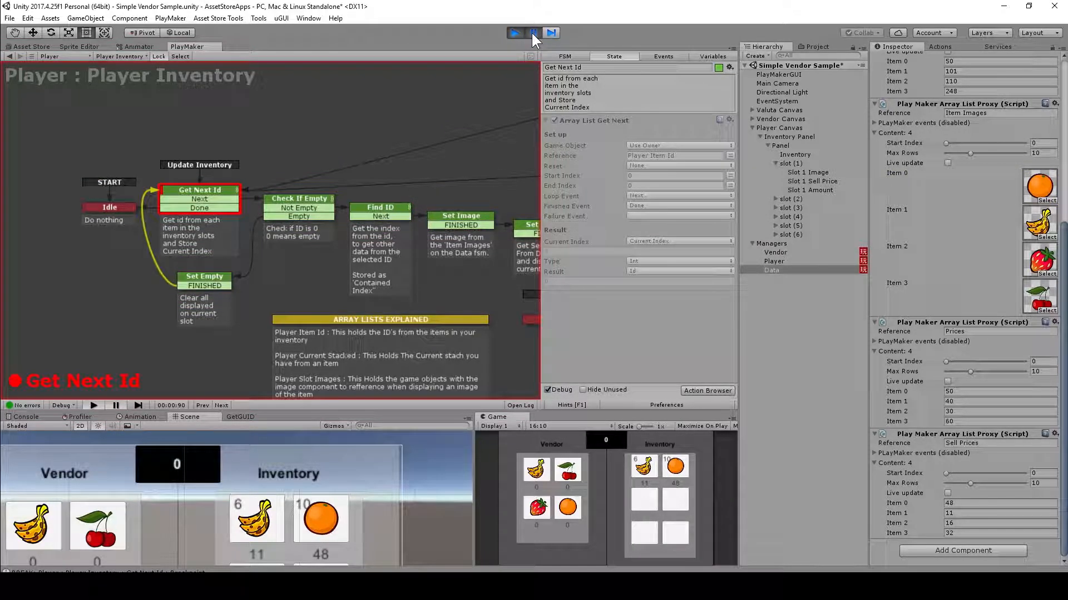
pyautogui.click(533, 32)
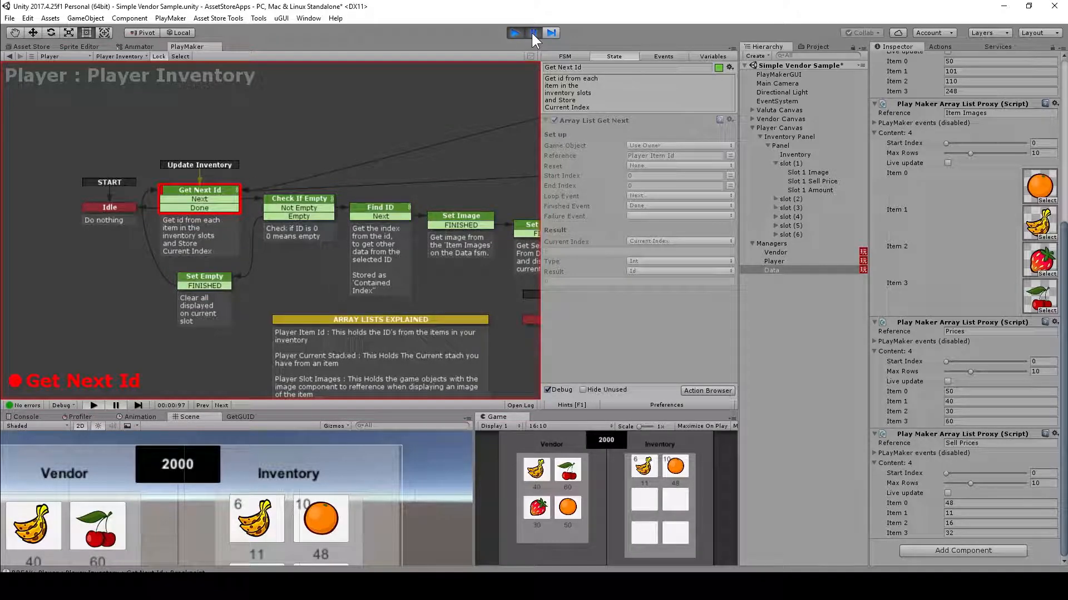
pyautogui.click(533, 33)
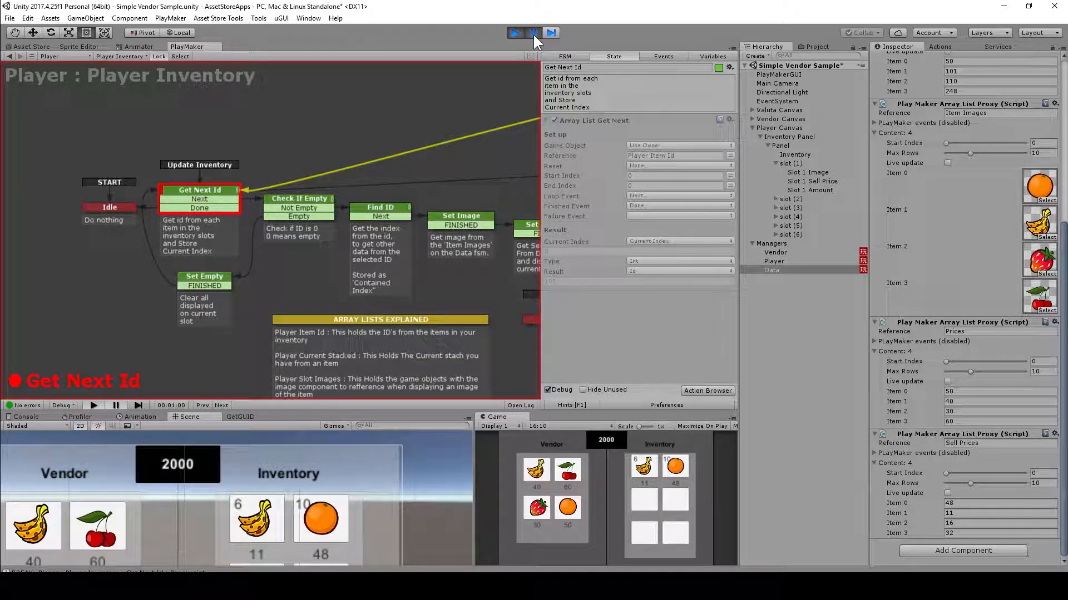
pyautogui.click(533, 32)
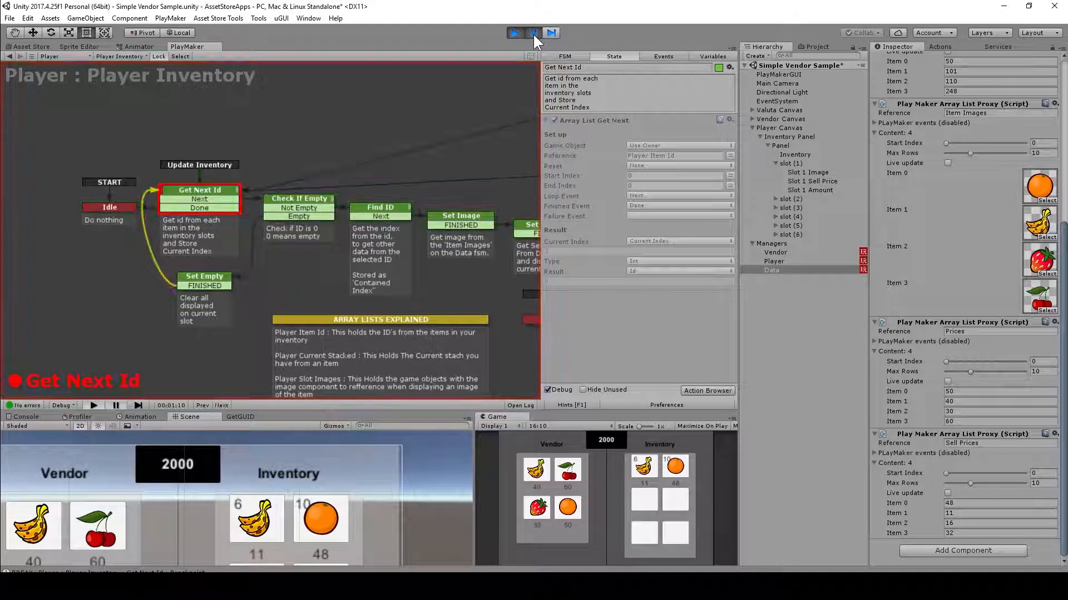
pyautogui.click(533, 32)
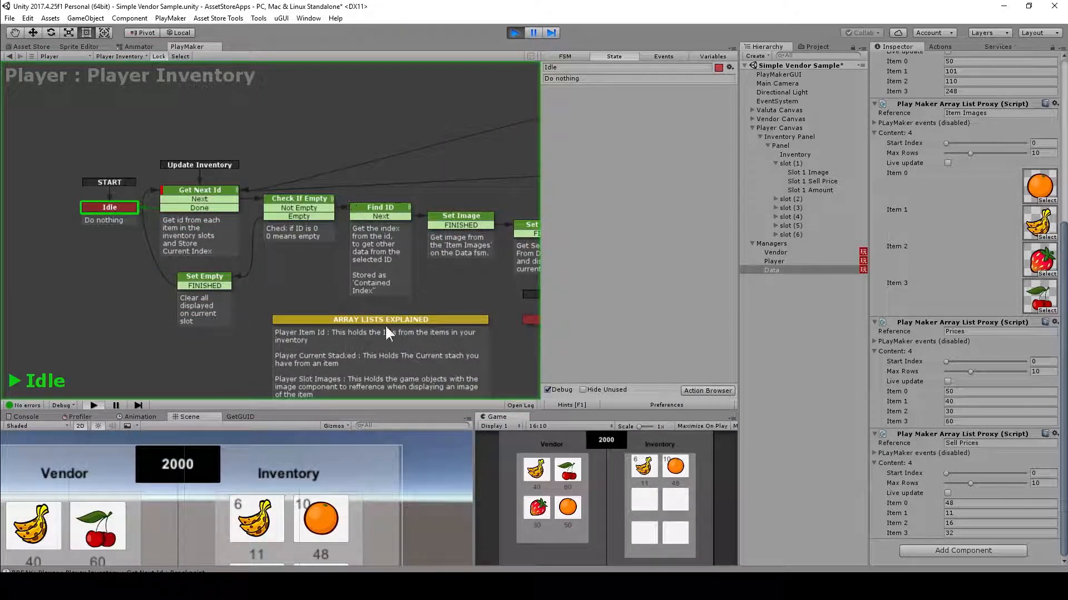
pyautogui.hotkey('ctrl', 'p')
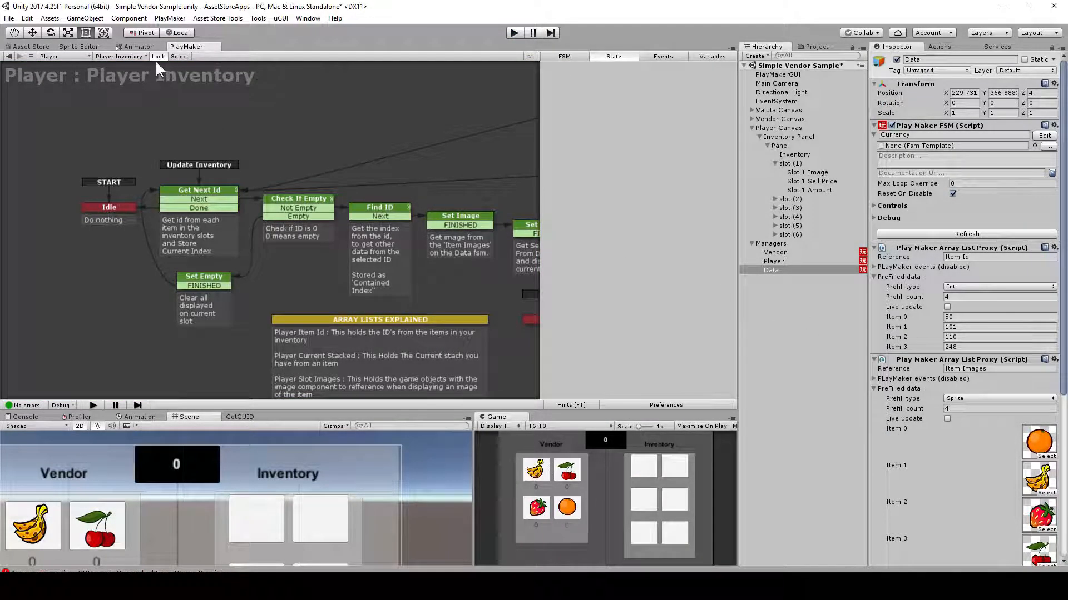
# Examine the Vendor's Item Id list and match its first entry with the banana slot and the Price Banana object.
pyautogui.click(792, 252)
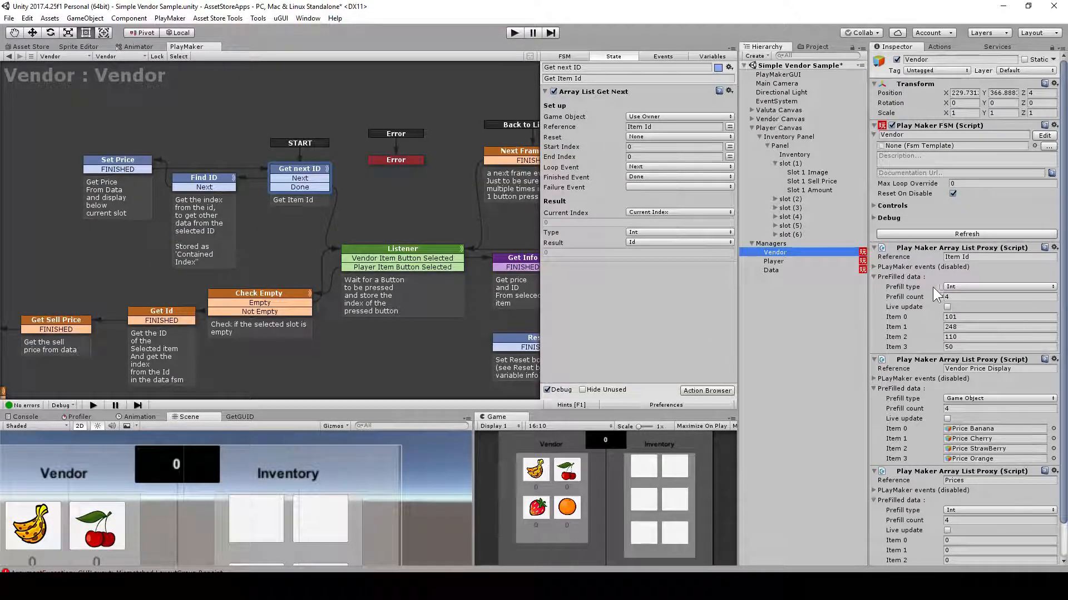
pyautogui.click(985, 257)
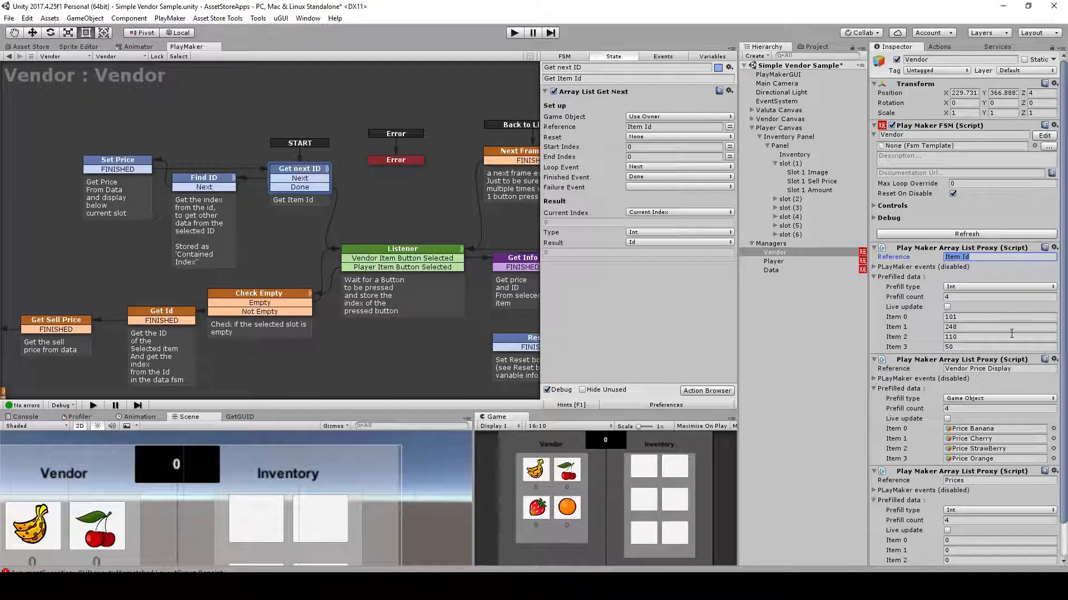
pyautogui.click(951, 317)
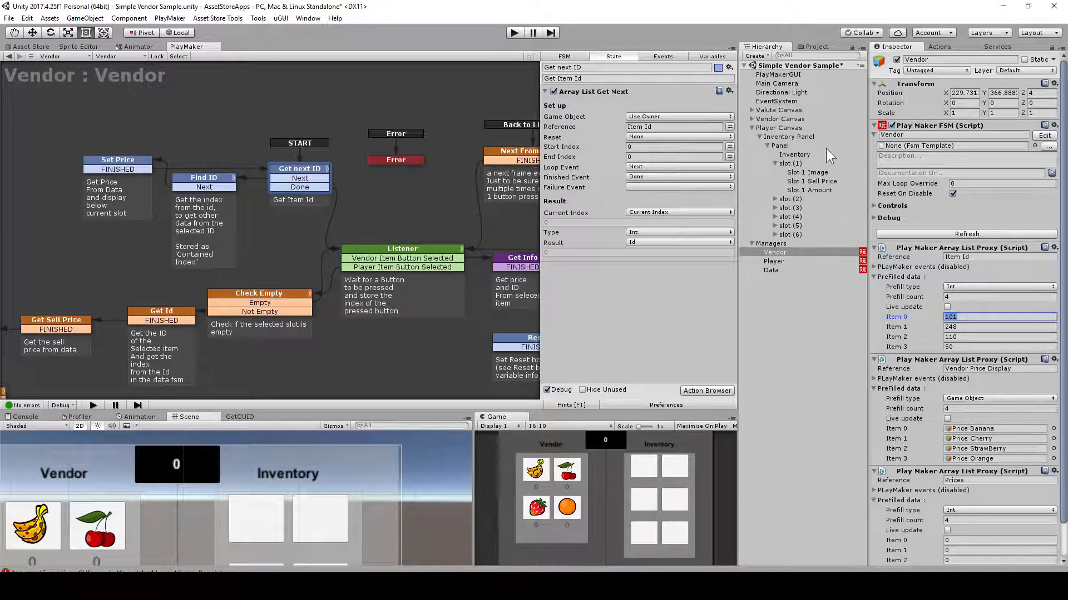
pyautogui.click(535, 473)
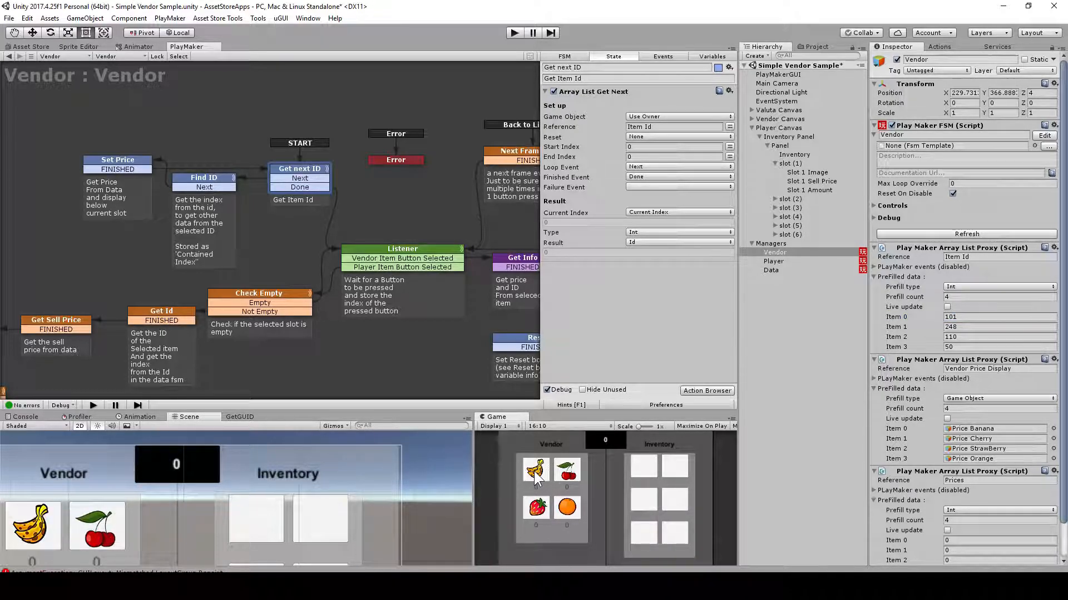
pyautogui.click(1014, 427)
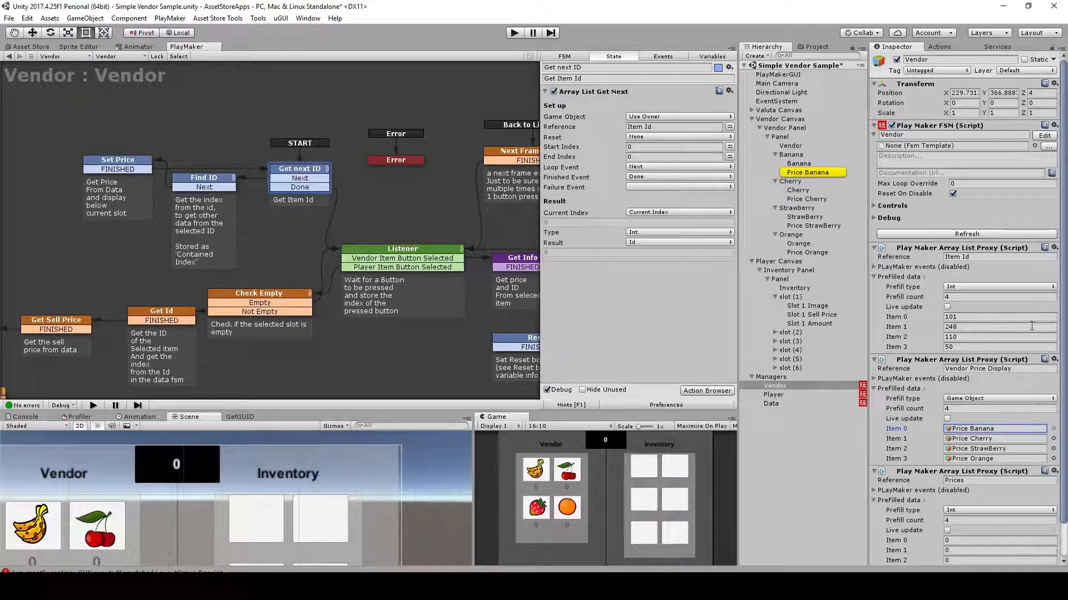
# Inspect the Banana slot's objects and the price text objects of Banana, Cherry, StrawBerry and Orange under the Vendor Canvas.
pyautogui.click(822, 172)
pyautogui.click(809, 164)
pyautogui.click(804, 155)
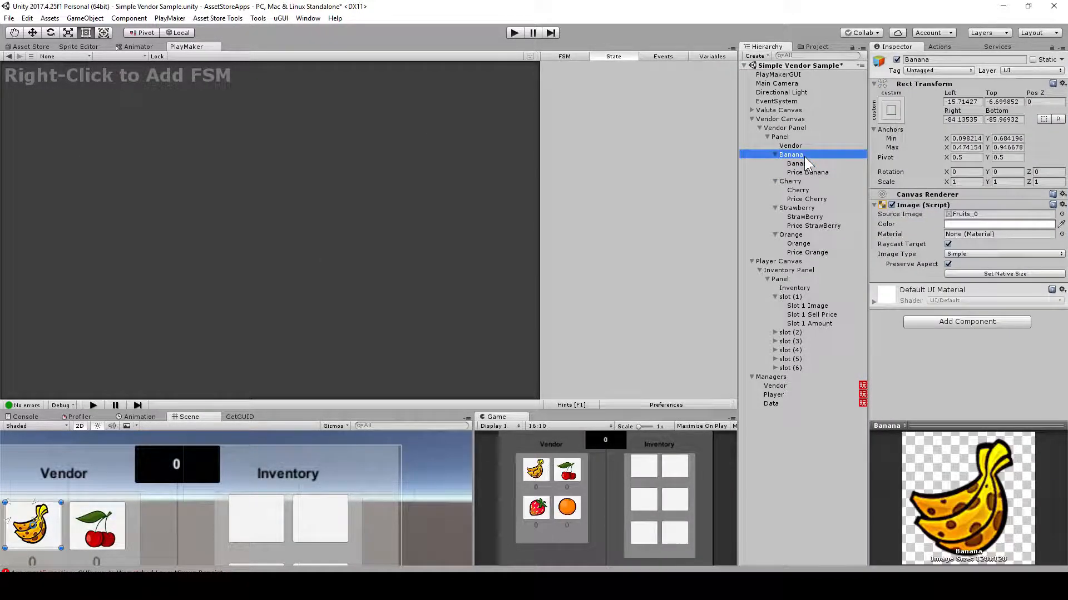
pyautogui.click(806, 163)
pyautogui.click(808, 172)
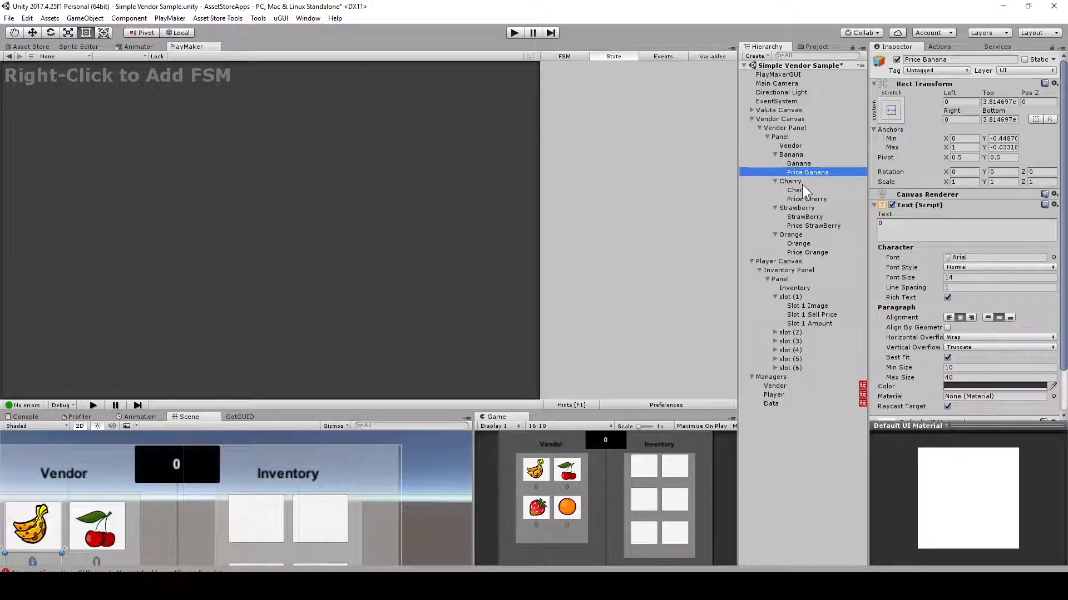
pyautogui.click(820, 199)
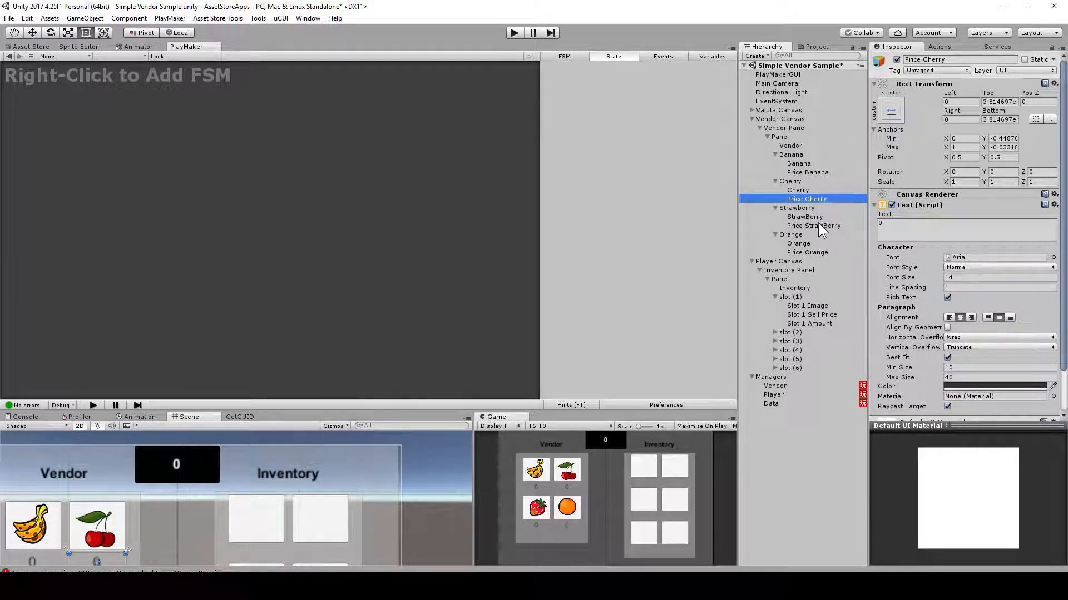
pyautogui.click(819, 225)
pyautogui.click(817, 252)
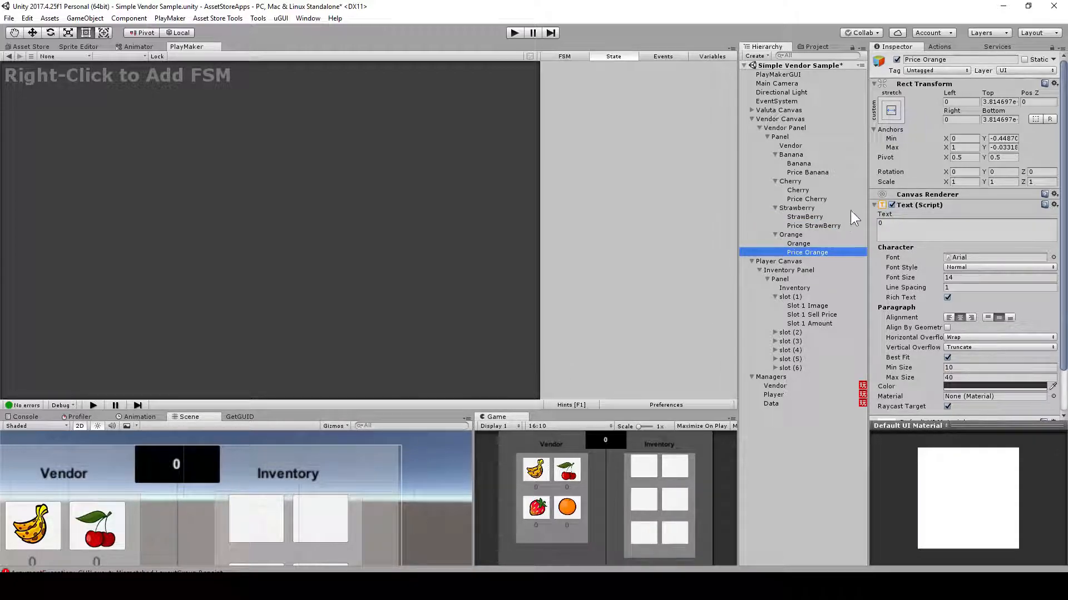
# Inspect the Banana slot's child image and price text, and the Button components of the Banana, Cherry, Strawberry and Orange parent objects.
pyautogui.click(809, 163)
pyautogui.click(816, 172)
pyautogui.click(810, 163)
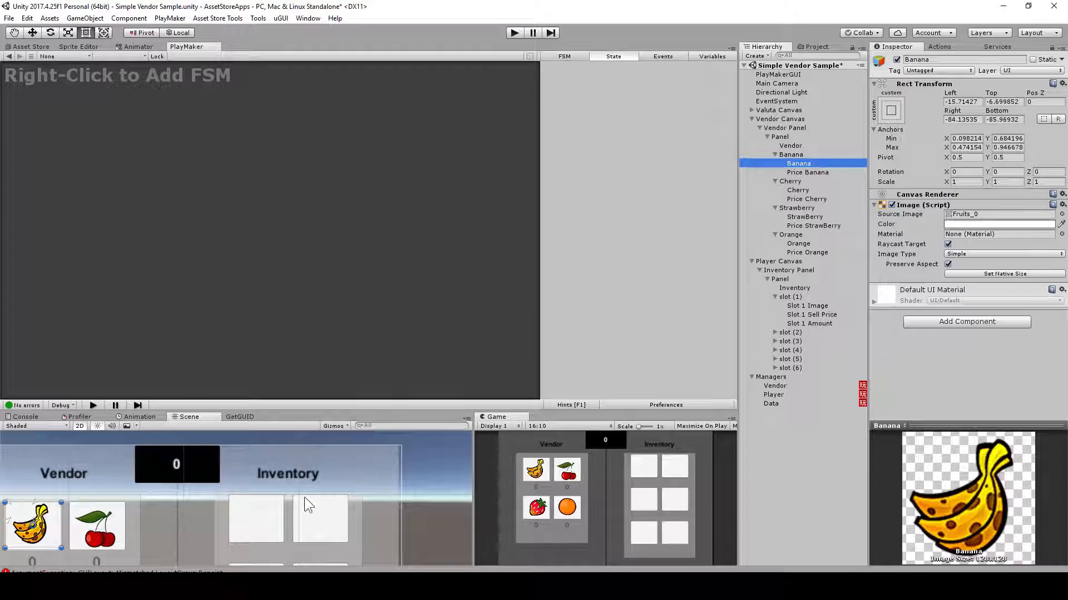
pyautogui.click(790, 155)
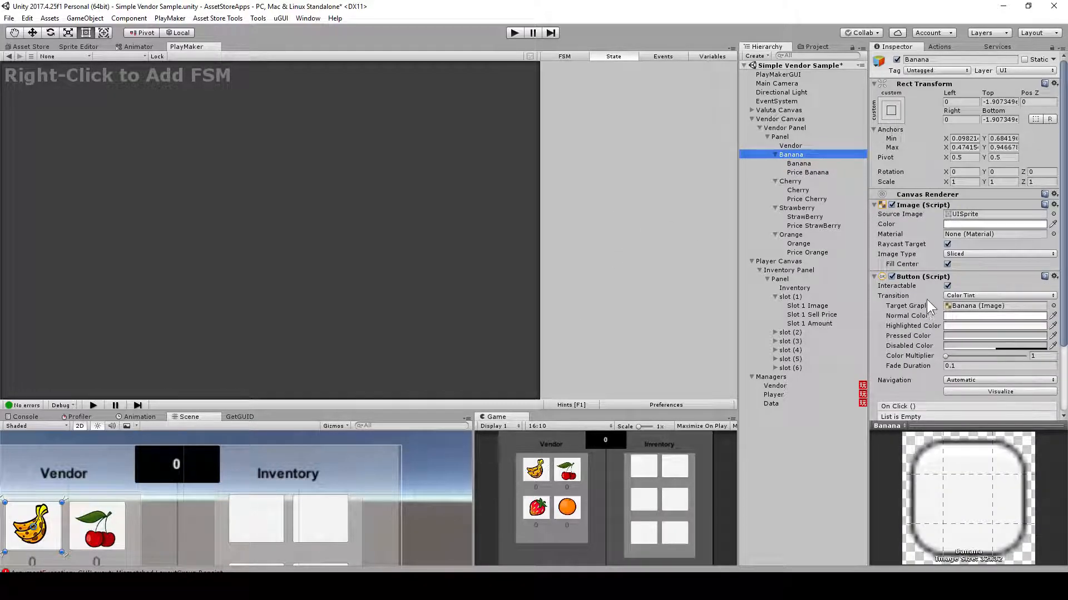
pyautogui.scroll(-5, 917, 350)
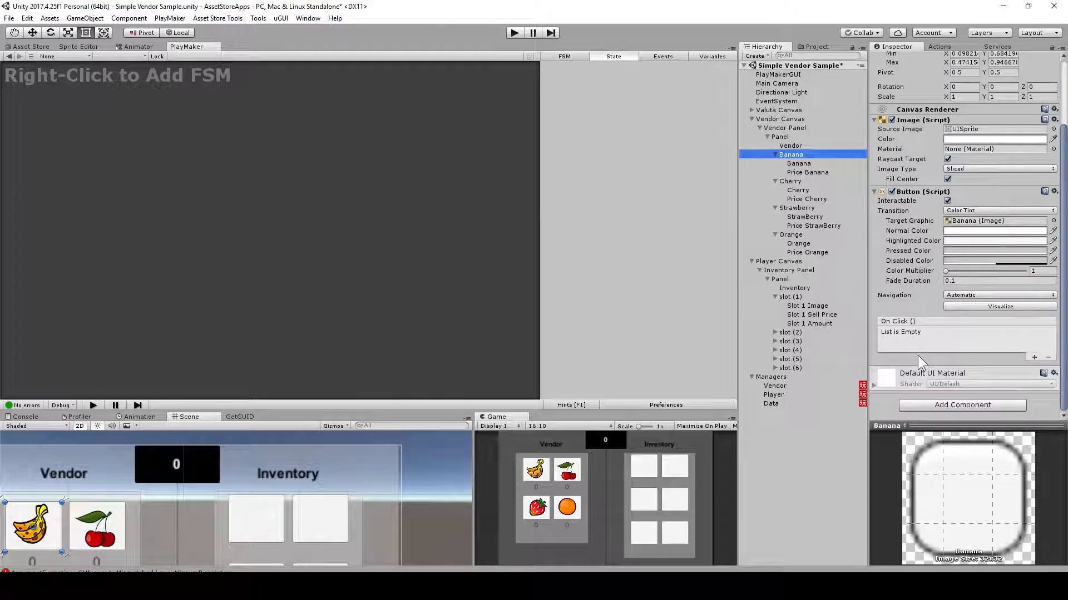
pyautogui.click(792, 180)
pyautogui.click(796, 207)
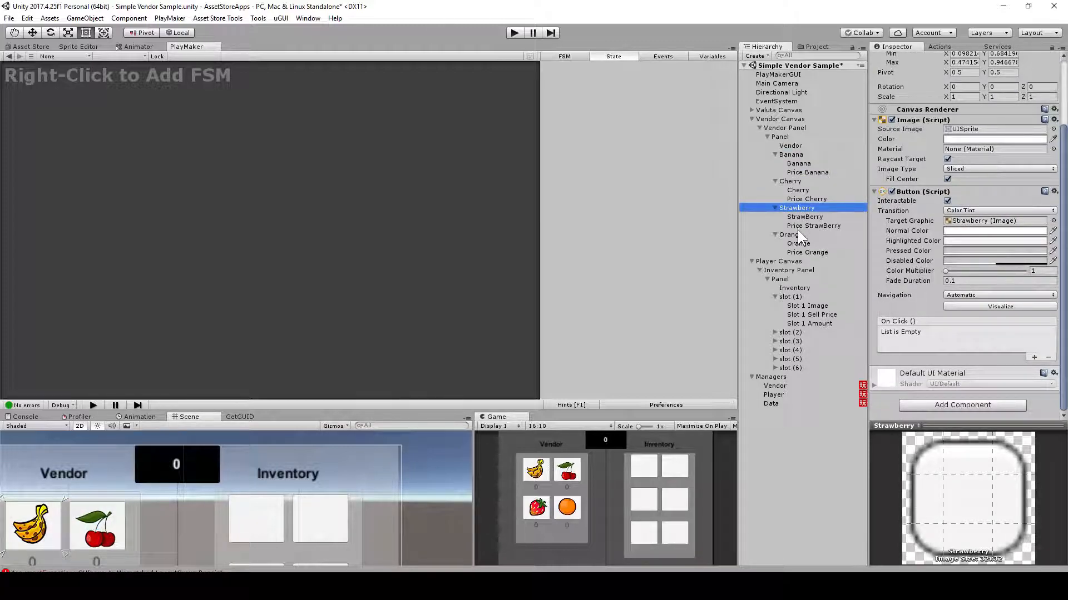
pyautogui.click(798, 234)
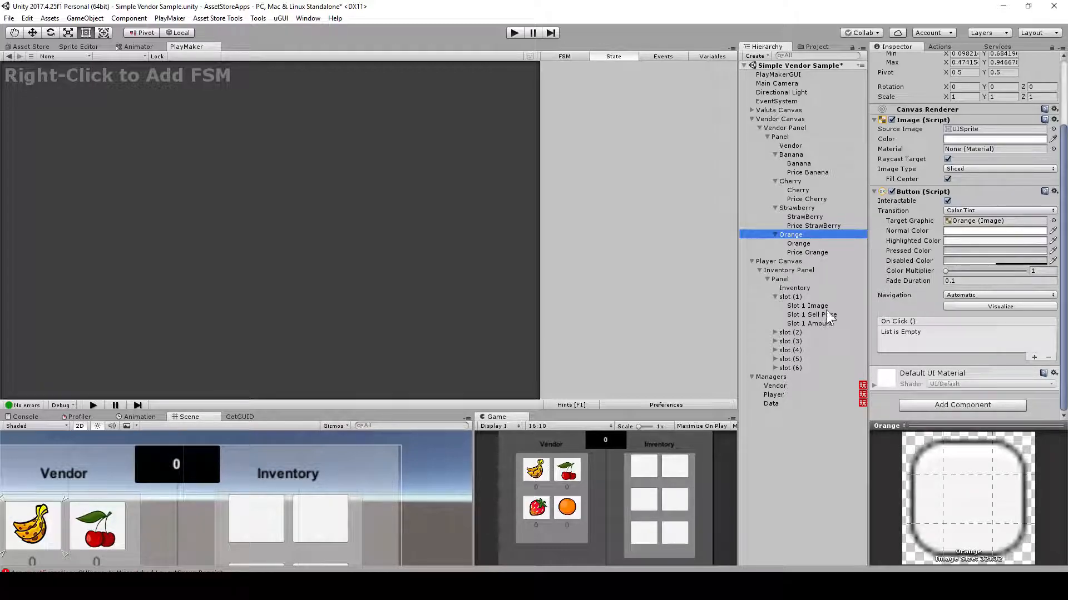
# Trace each of the four entries in the Vendor's Vendor Price Display list to its price object in the scene.
pyautogui.click(801, 385)
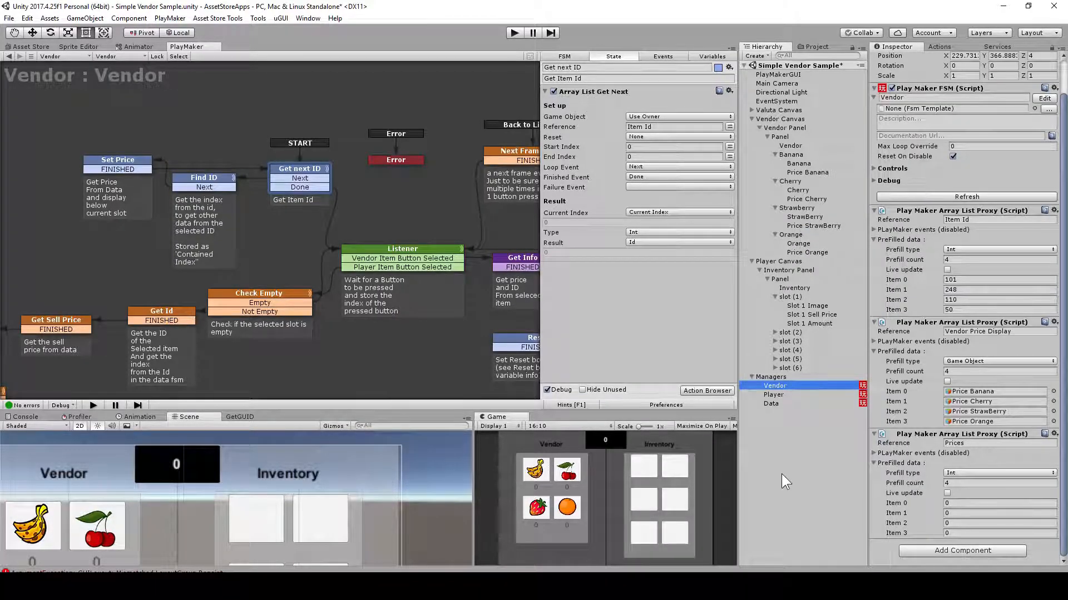
pyautogui.click(981, 392)
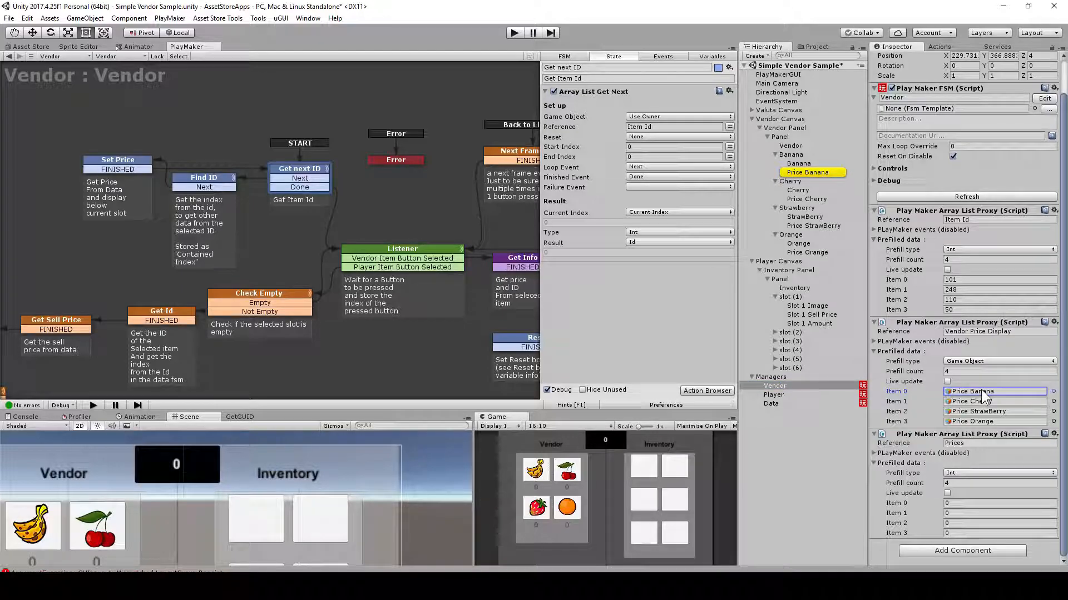
pyautogui.click(973, 403)
pyautogui.click(976, 413)
pyautogui.click(975, 422)
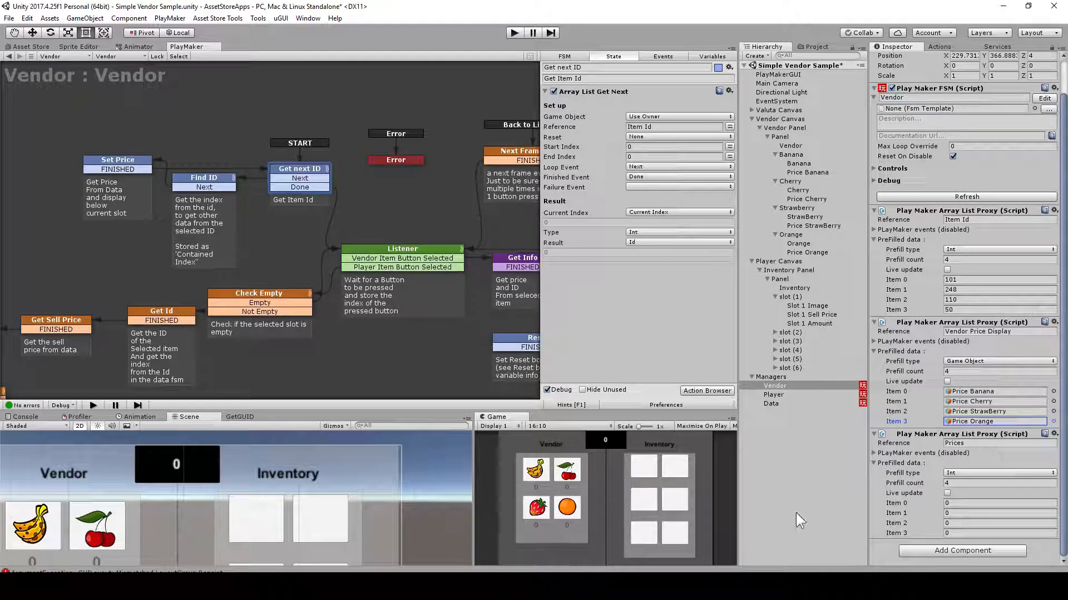
# Examine the Vendor's Prices list and the Array List Get Next action in the Vendor FSM's Get next ID state.
pyautogui.click(975, 504)
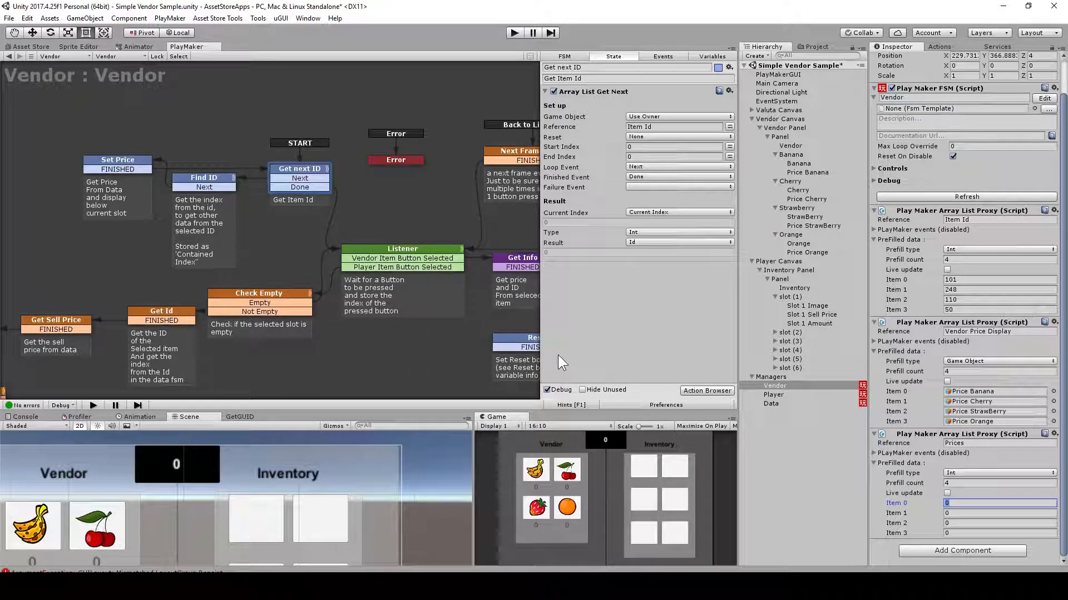
pyautogui.click(302, 167)
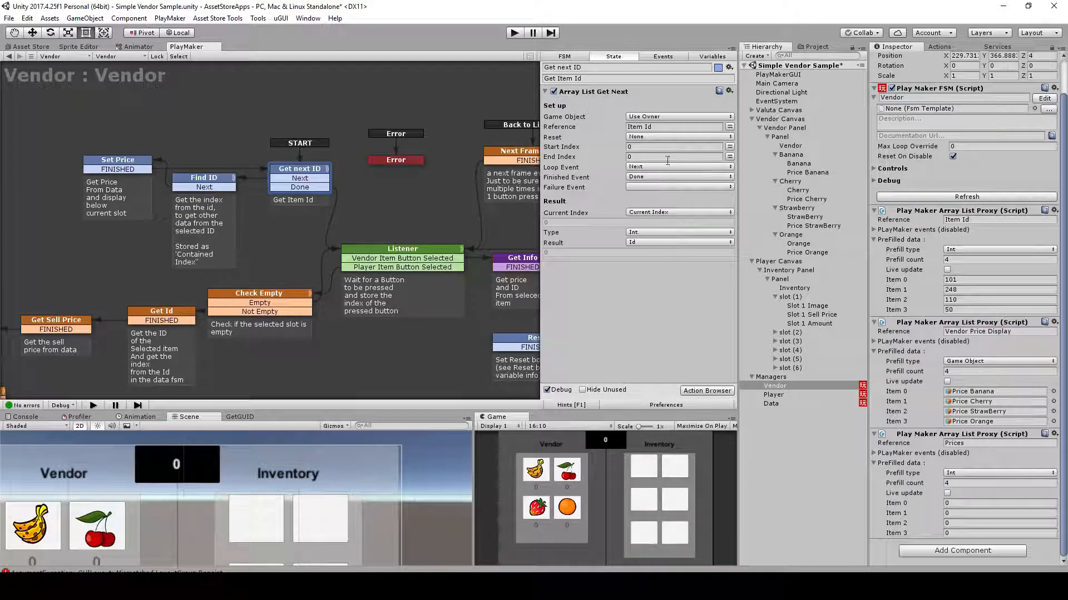
# Examine the Item Id reference in the Get next ID state and the matching Item Id array on the Vendor object.
pyautogui.click(681, 126)
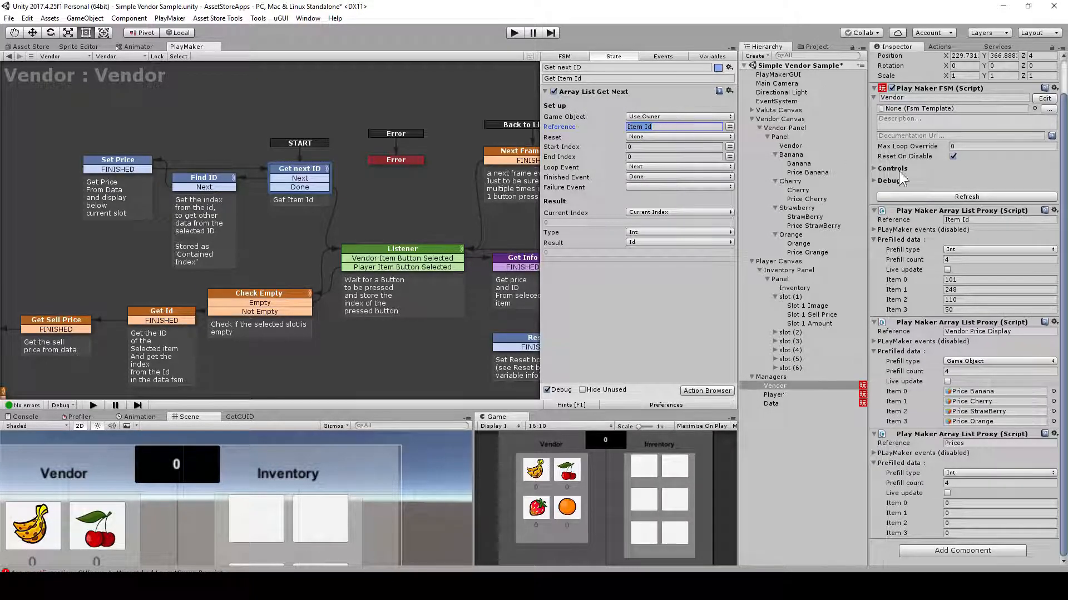
pyautogui.click(990, 219)
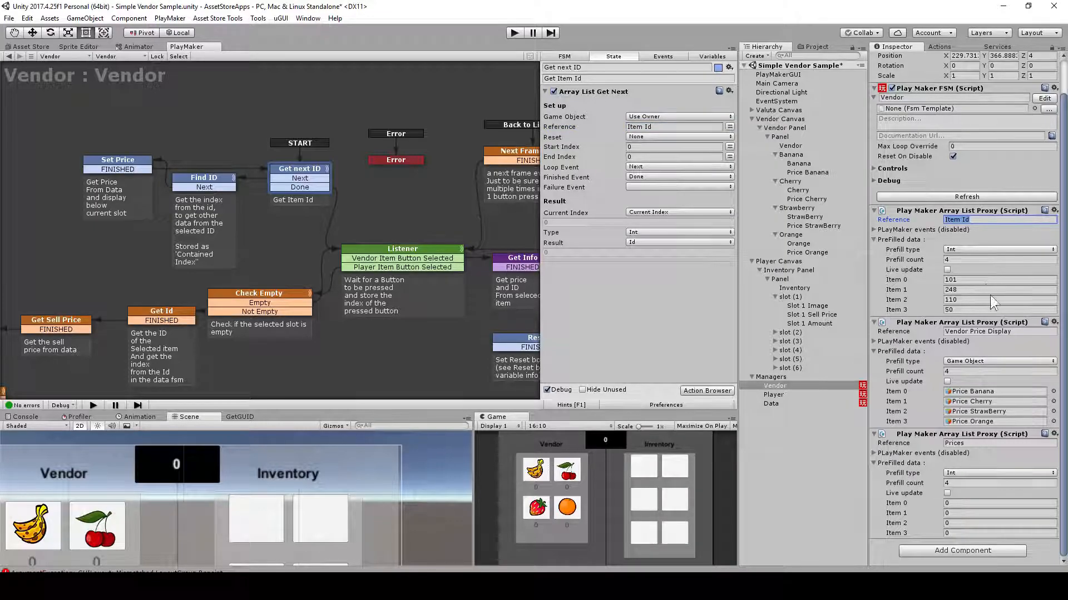
pyautogui.click(962, 279)
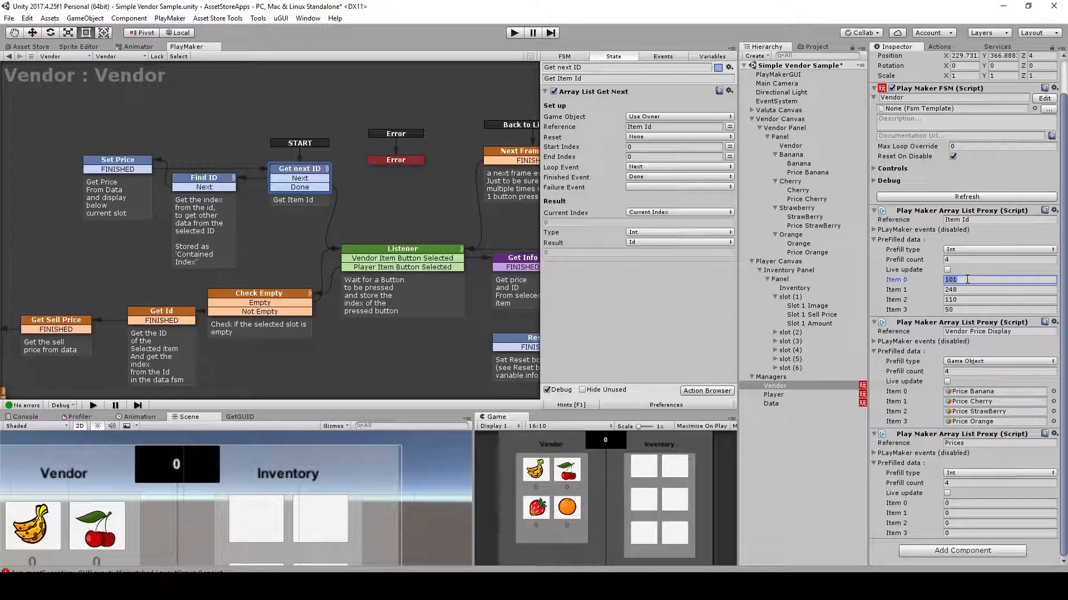
# Examine the Find ID state's Array List Contains action and the Item Id array on the Data object it references.
pyautogui.click(209, 178)
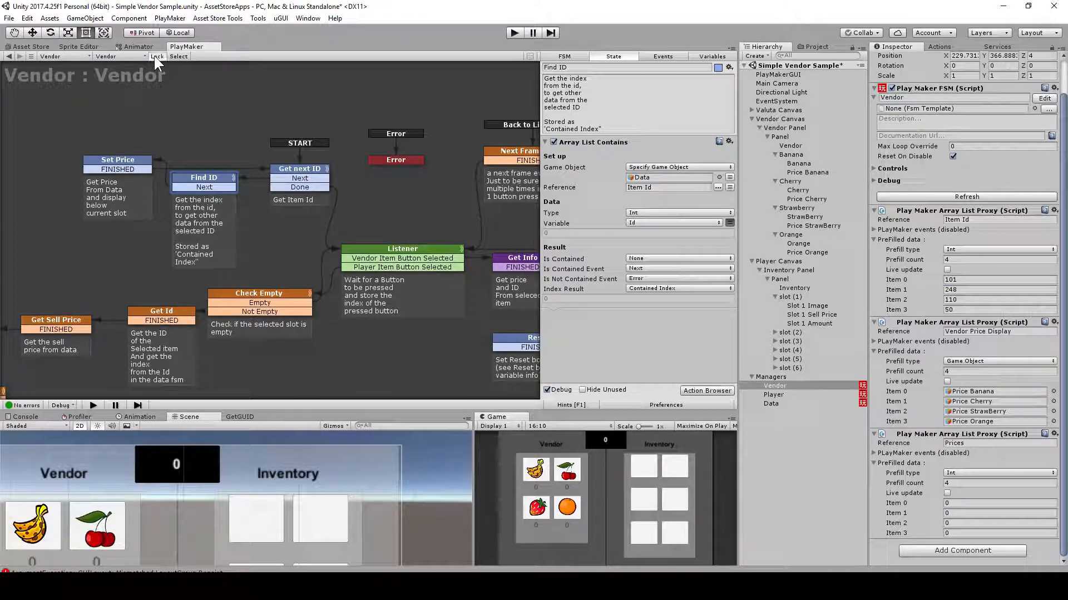
pyautogui.click(665, 177)
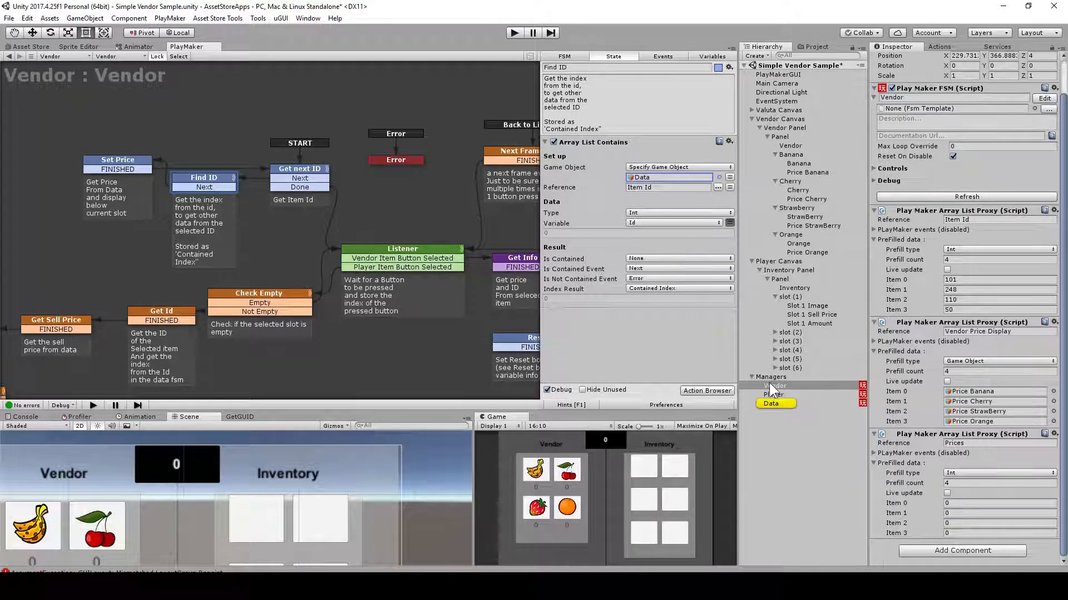
pyautogui.click(776, 404)
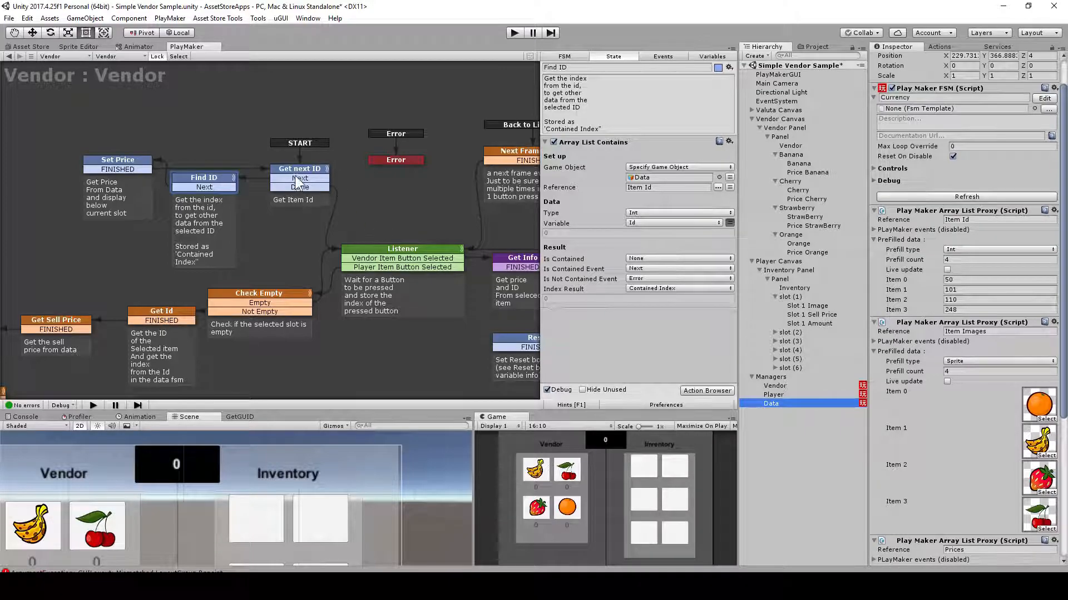
pyautogui.click(210, 178)
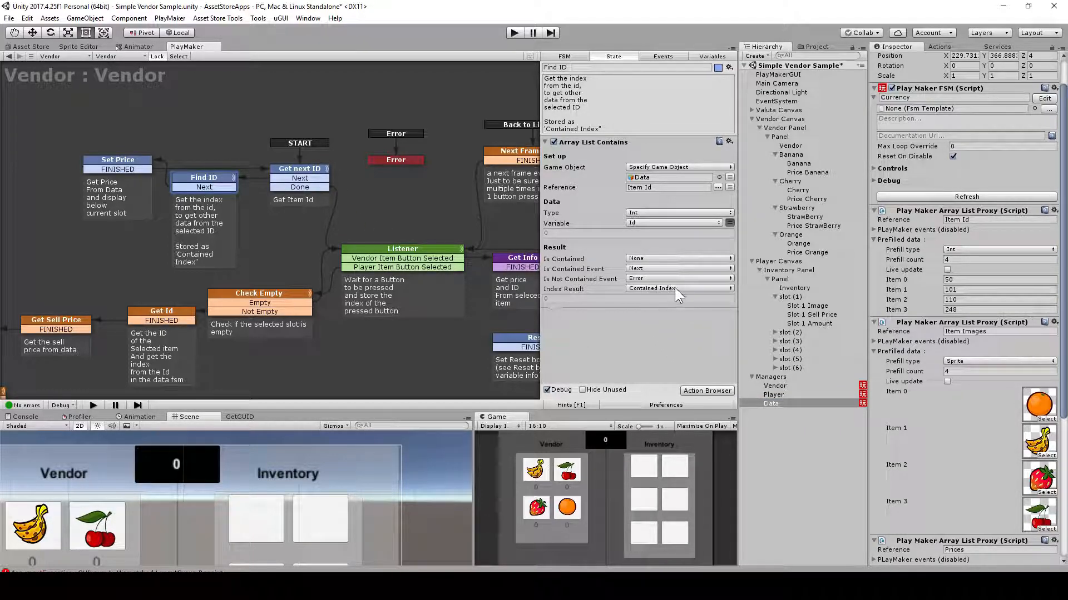
# Examine the Set Price state's first Array List Get action, its index variable and the Prices array on the Data object.
pyautogui.click(116, 162)
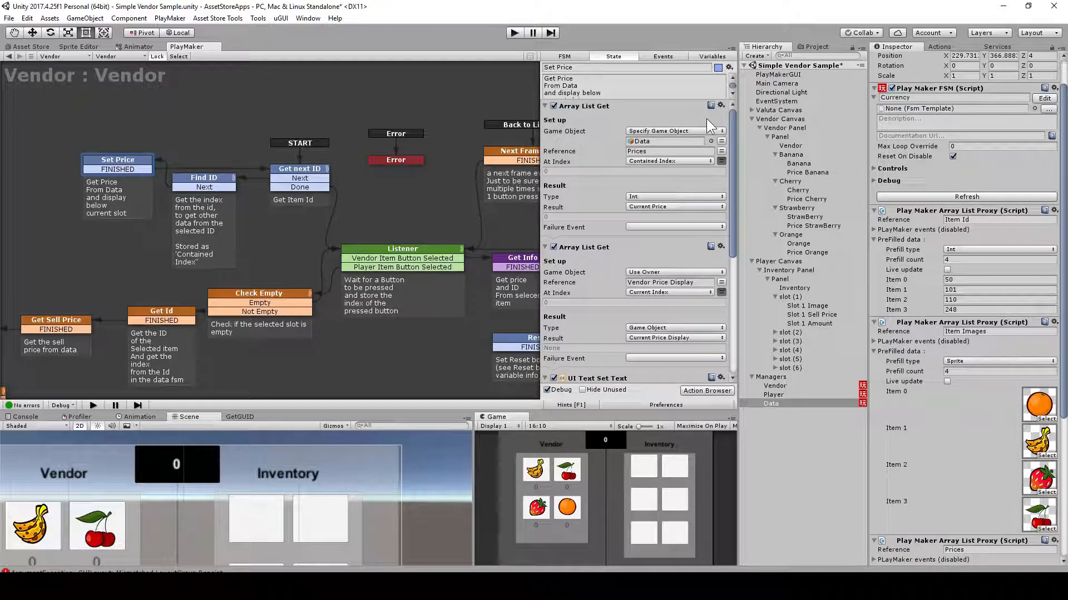
pyautogui.click(665, 141)
pyautogui.click(669, 152)
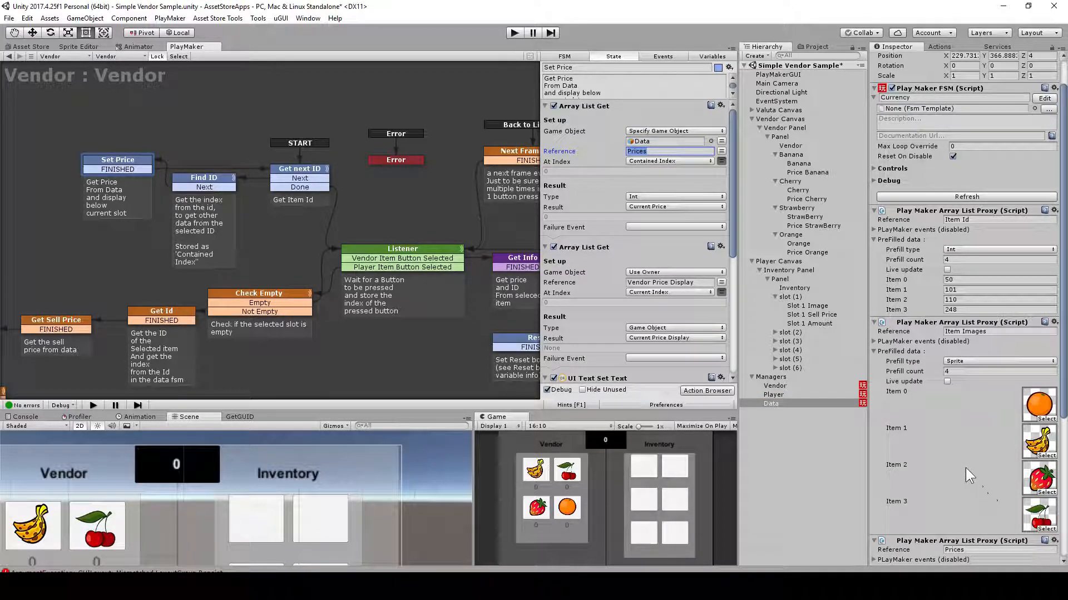
pyautogui.scroll(-6, 966, 468)
pyautogui.click(973, 420)
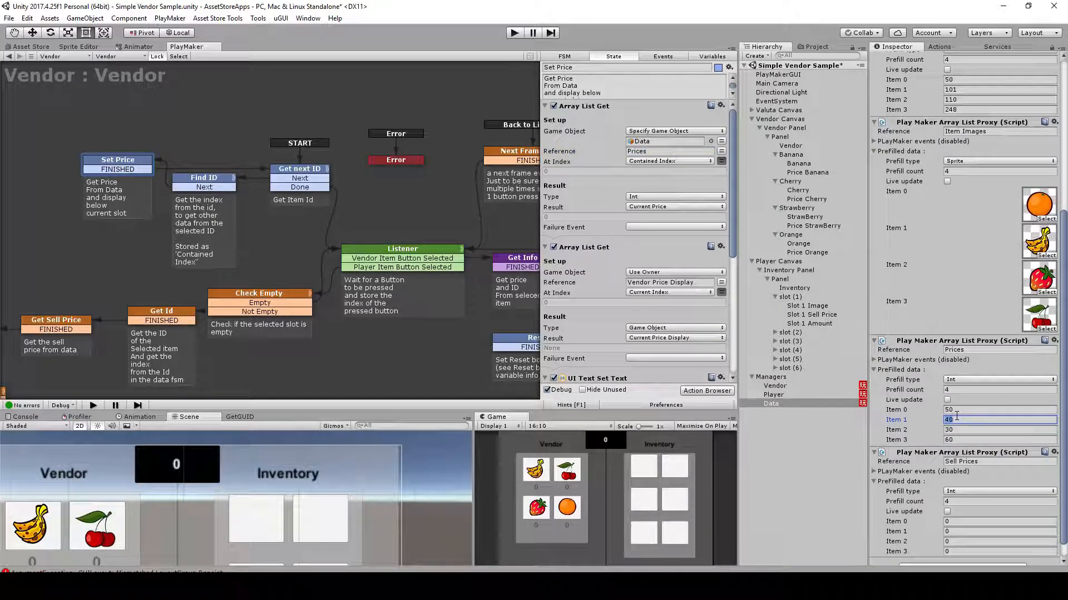
pyautogui.scroll(-3, 617, 269)
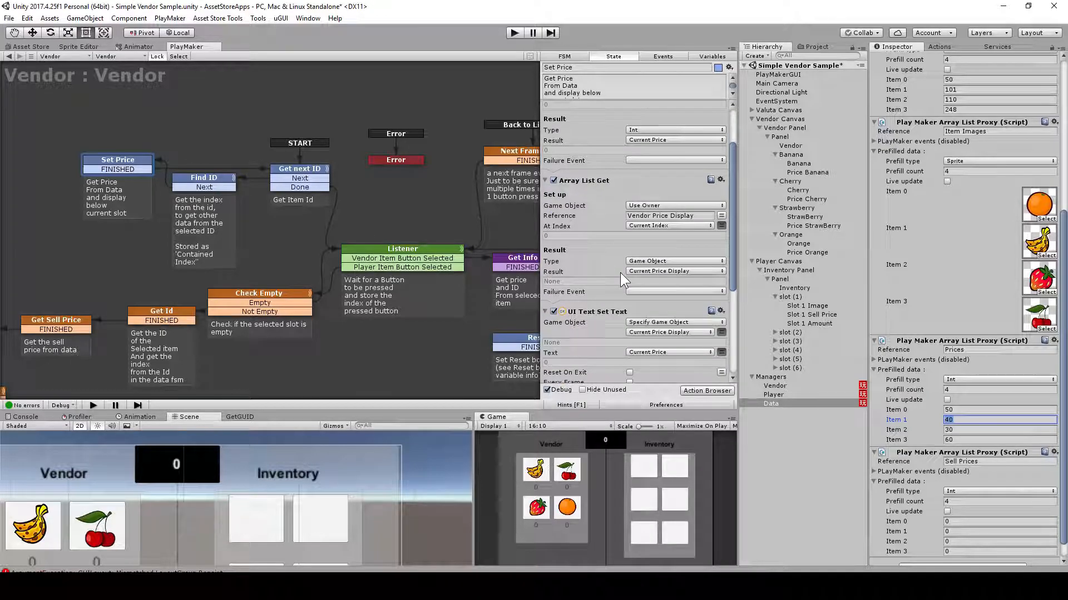
pyautogui.scroll(3, 645, 222)
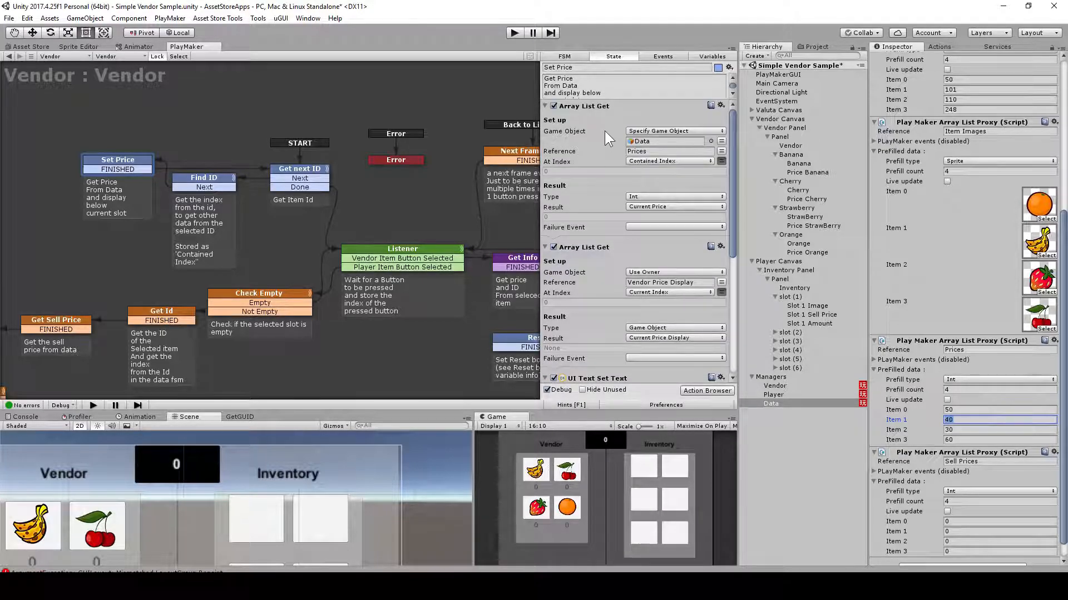
pyautogui.click(663, 140)
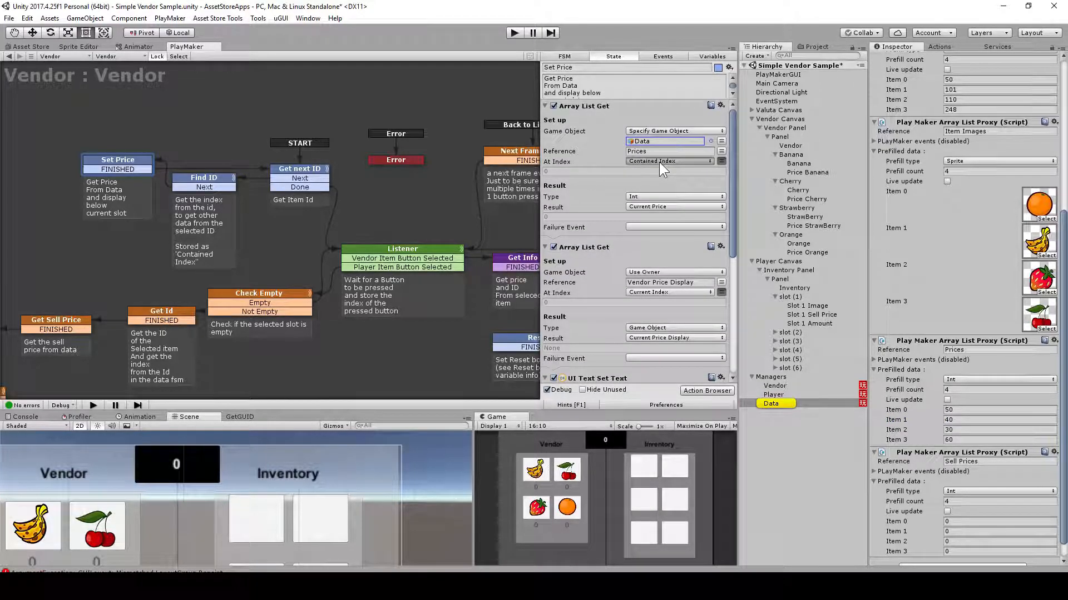
pyautogui.click(660, 162)
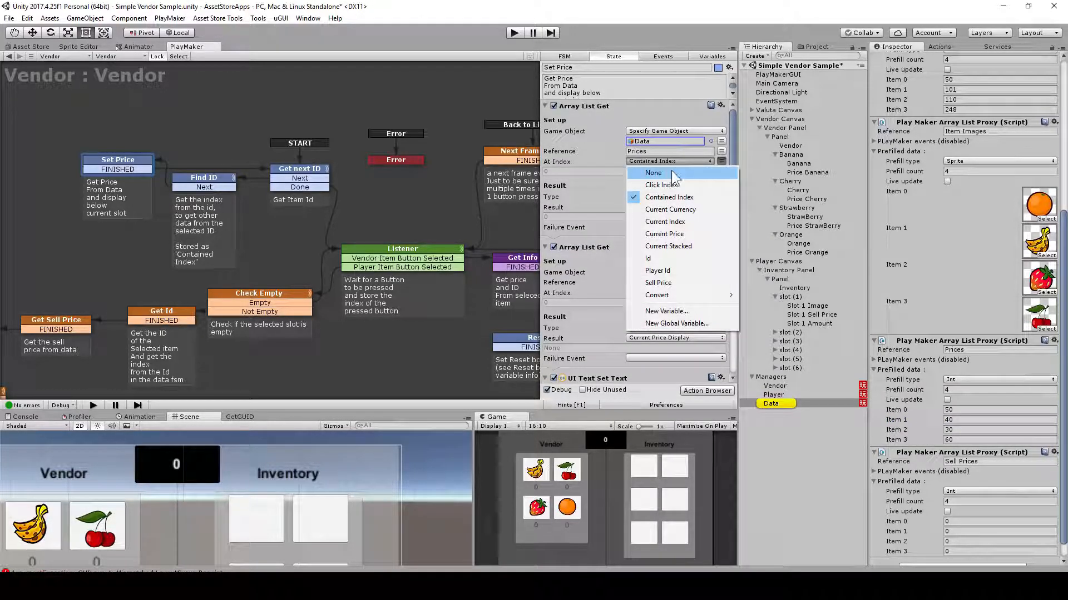
pyautogui.click(588, 184)
# Examine the second Array List Get action in Set Price and the Vendor Price Display array on the Vendor object.
pyautogui.scroll(-2, 667, 293)
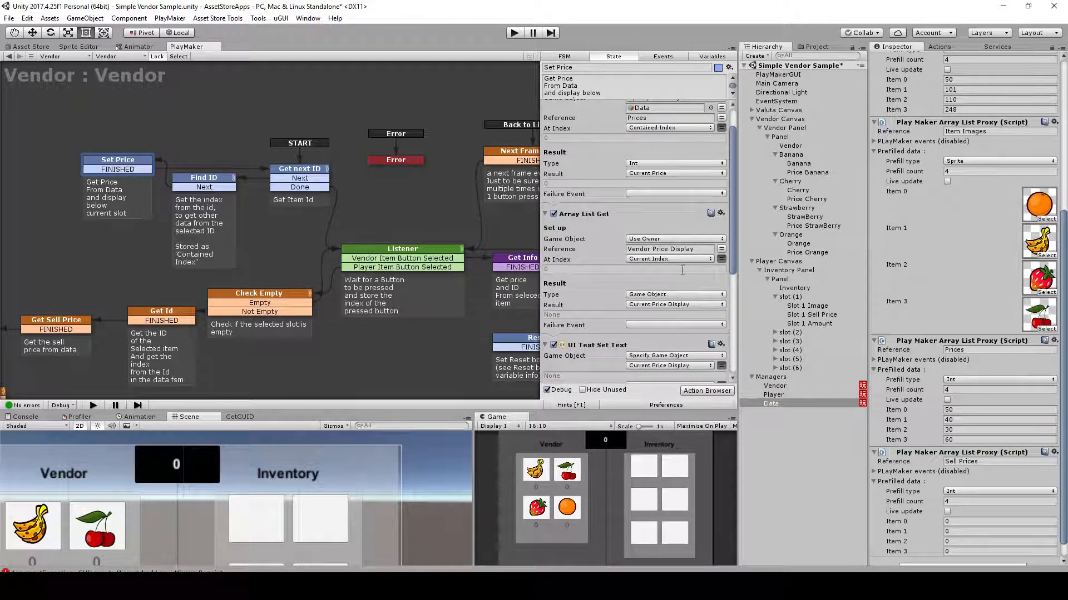
pyautogui.click(703, 249)
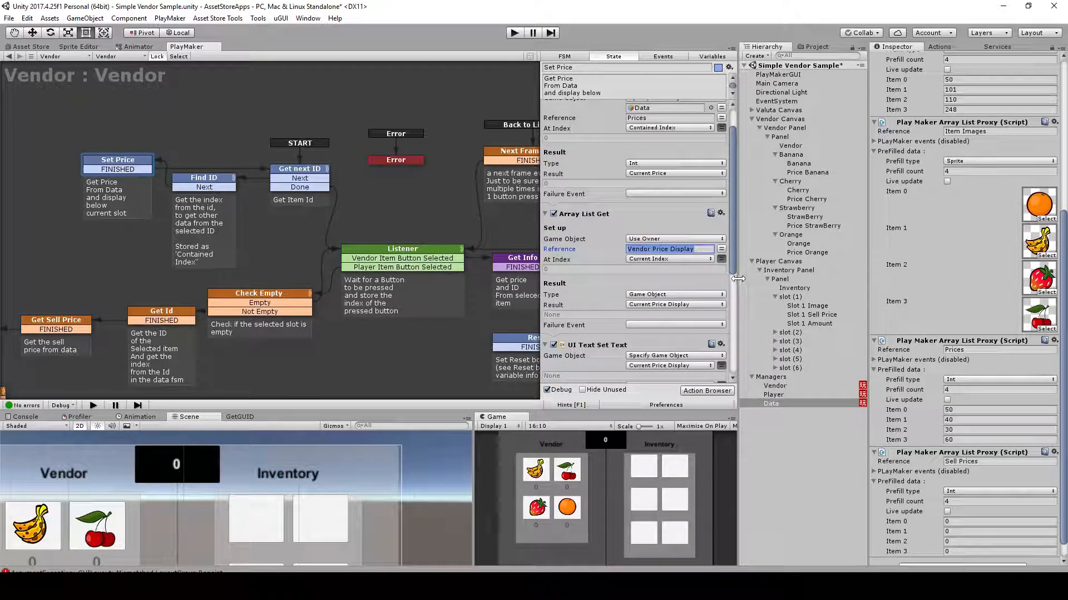
pyautogui.click(783, 396)
pyautogui.click(787, 388)
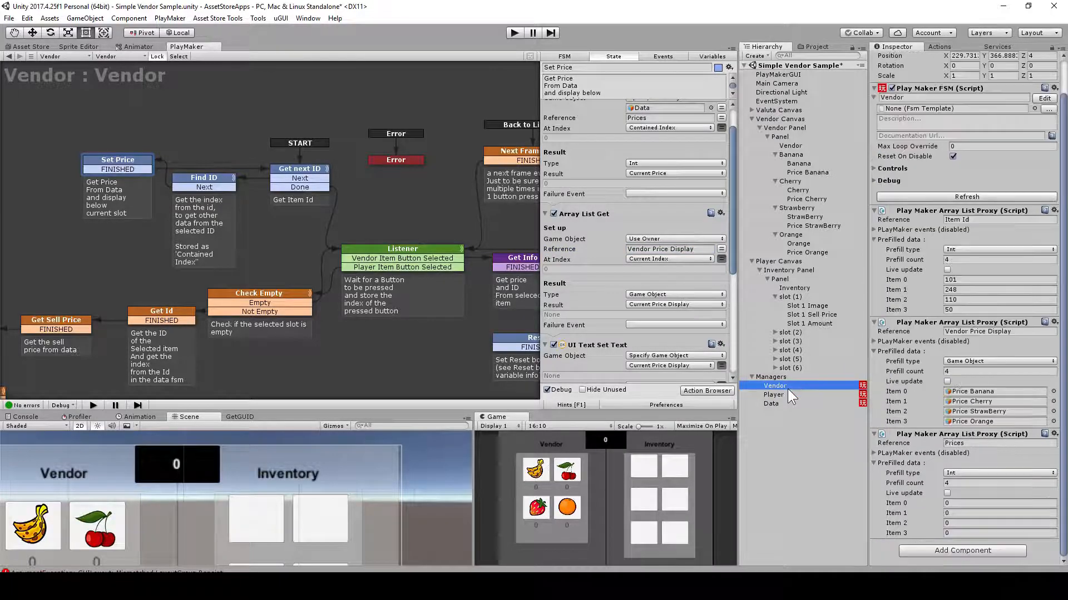
pyautogui.click(989, 392)
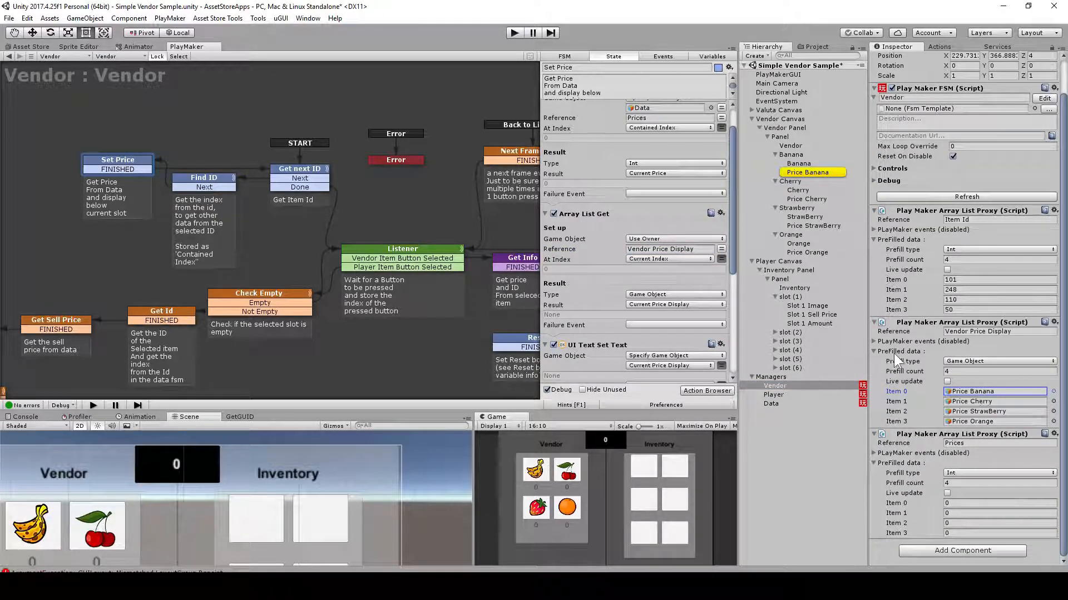
# Review Set Price's UI Text Set Text and Array List Set actions against the Vendor's Prices array.
pyautogui.scroll(-4, 675, 302)
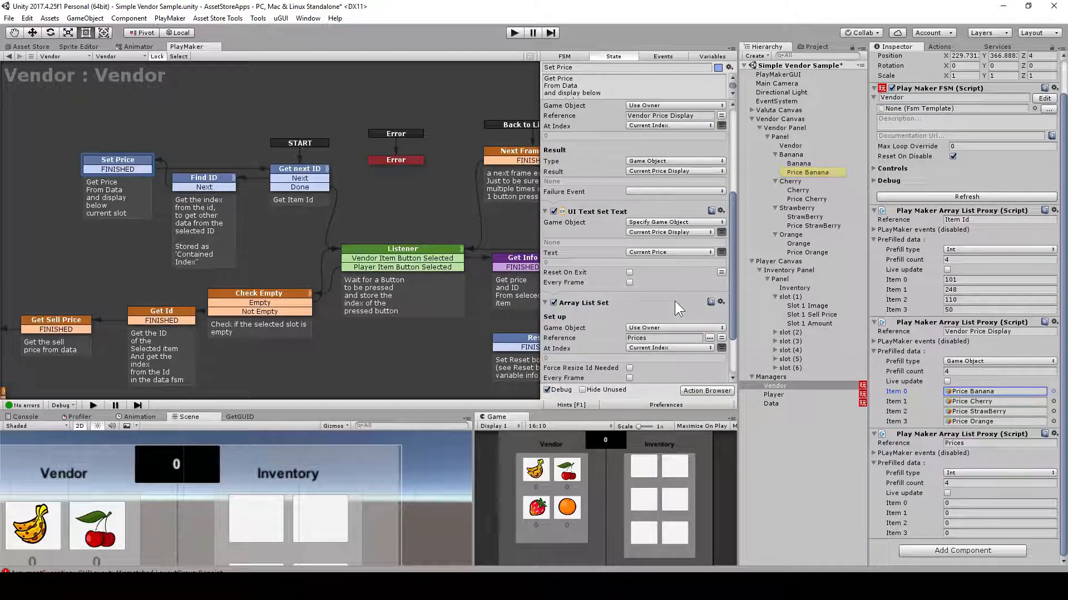
pyautogui.scroll(-1, 617, 228)
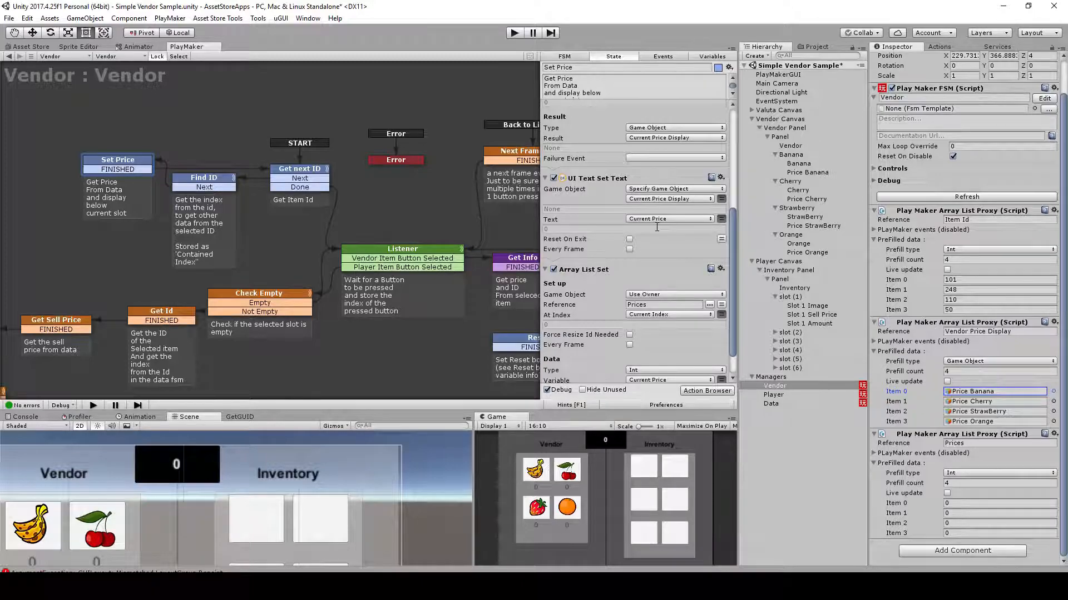
pyautogui.scroll(-1, 688, 225)
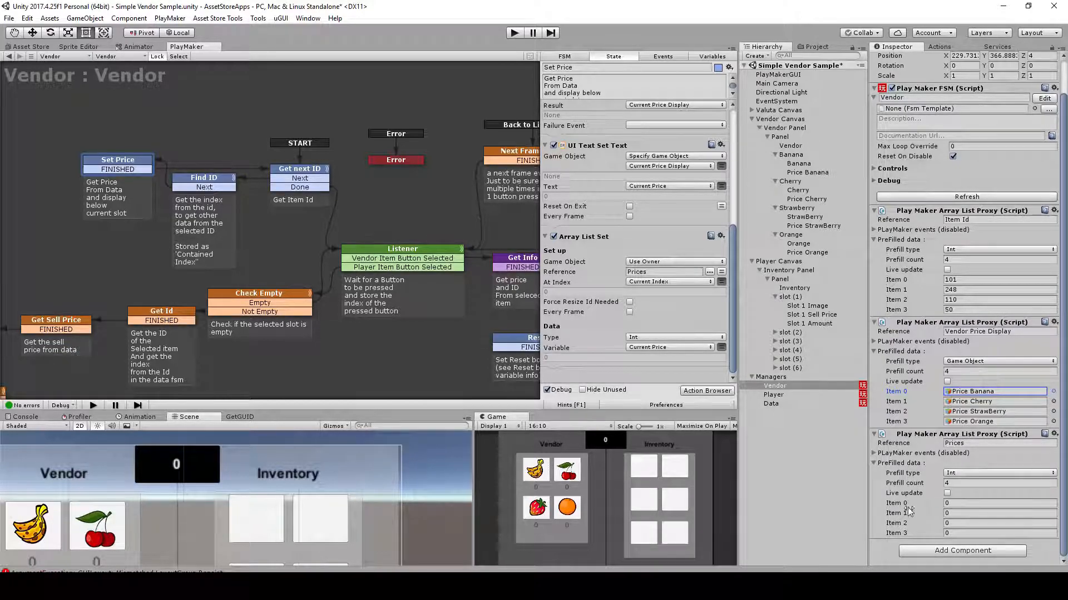
pyautogui.click(954, 503)
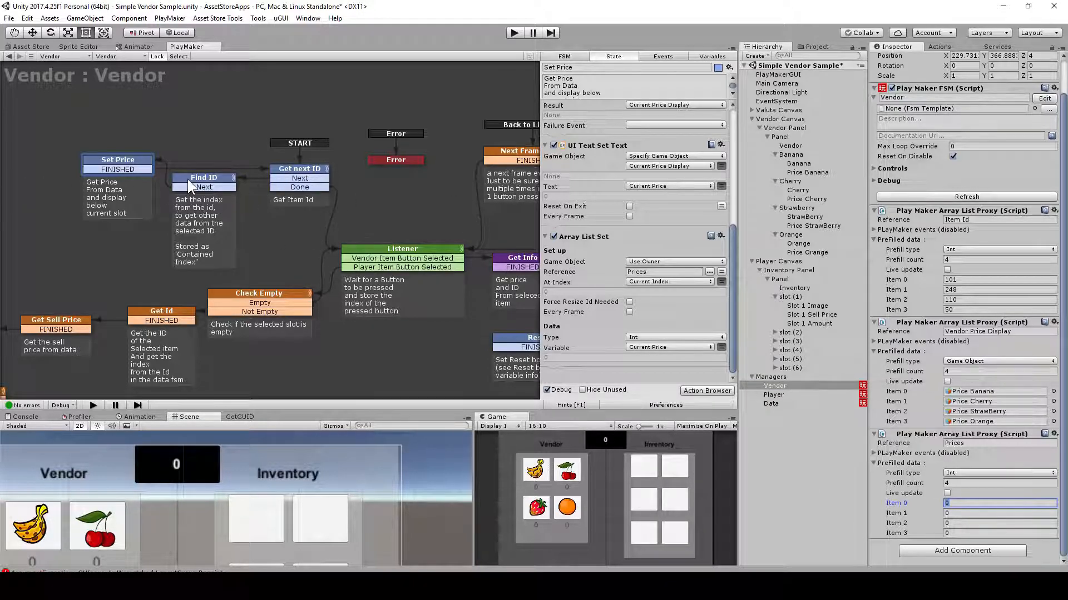
# Return to the Get next ID state, run the scene in play mode and pause it.
pyautogui.click(295, 168)
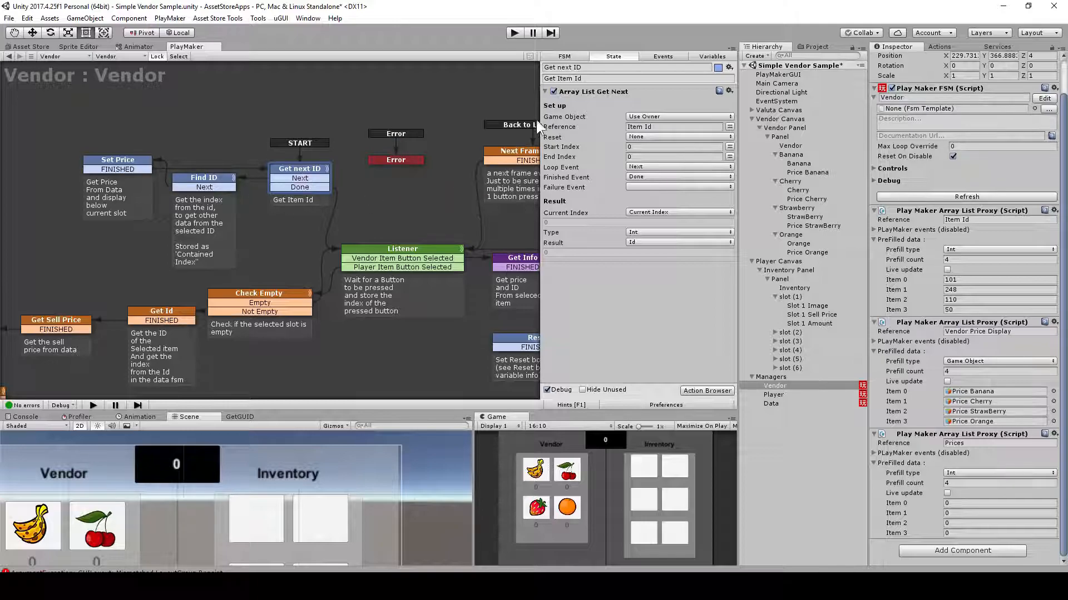
pyautogui.click(513, 33)
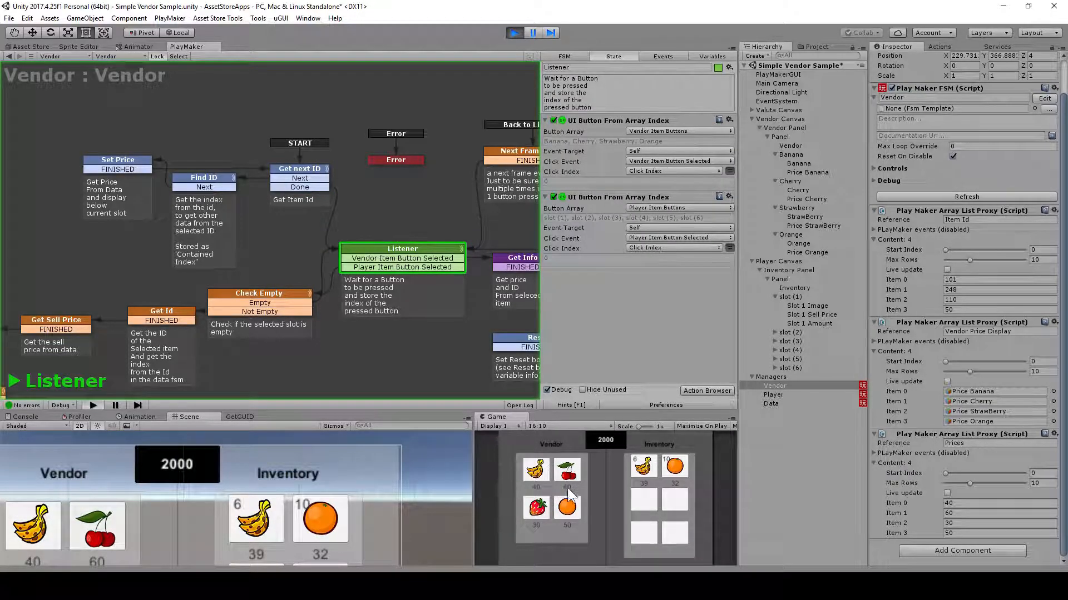
pyautogui.click(533, 33)
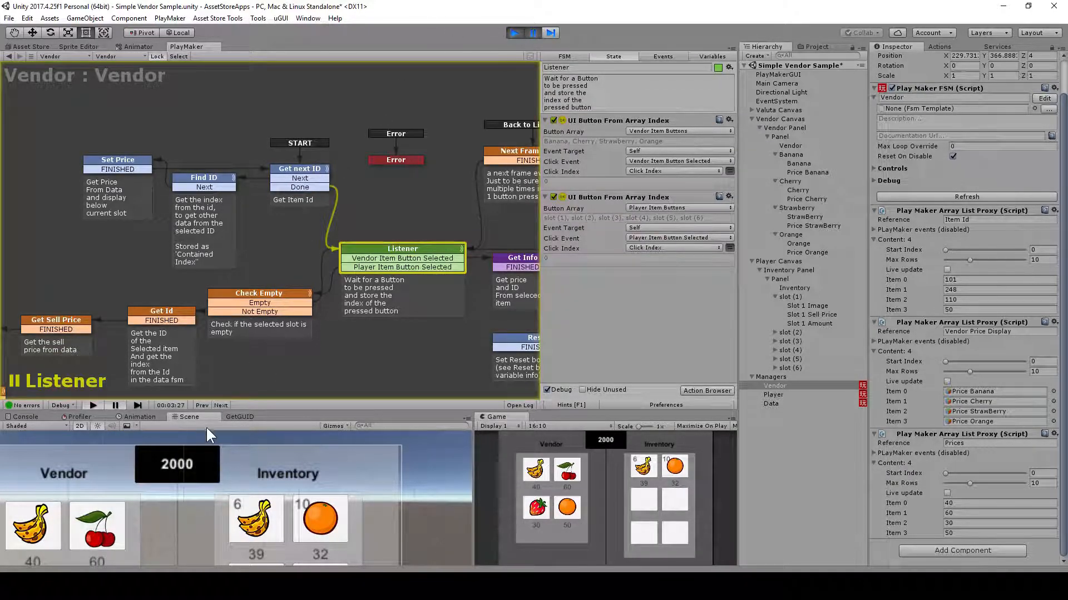
# Step backward through the Vendor FSM's recorded state history to inspect the price-setting loop.
pyautogui.click(202, 406)
pyautogui.click(202, 406)
pyautogui.click(202, 406)
pyautogui.click(201, 407)
pyautogui.click(202, 406)
pyautogui.click(202, 406)
pyautogui.click(202, 406)
pyautogui.click(201, 406)
pyautogui.click(202, 406)
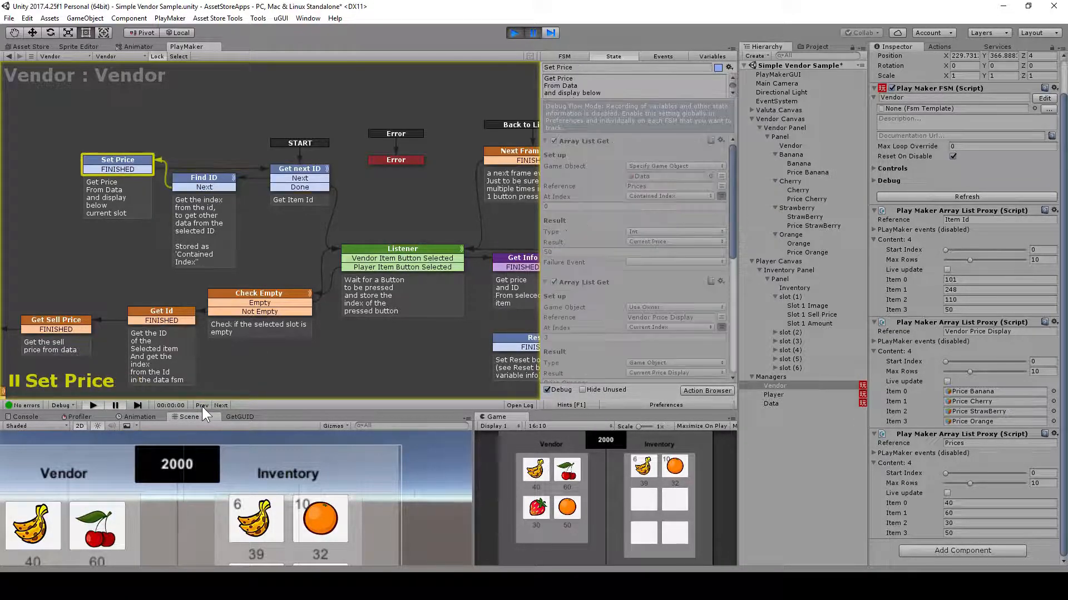
pyautogui.click(202, 406)
pyautogui.click(202, 407)
# Step forward through the recorded states to Listener and resume playing the scene.
pyautogui.click(221, 405)
pyautogui.click(221, 405)
pyautogui.click(223, 405)
pyautogui.click(224, 404)
pyautogui.click(224, 405)
pyautogui.click(223, 404)
pyautogui.click(223, 405)
pyautogui.click(223, 404)
pyautogui.click(223, 405)
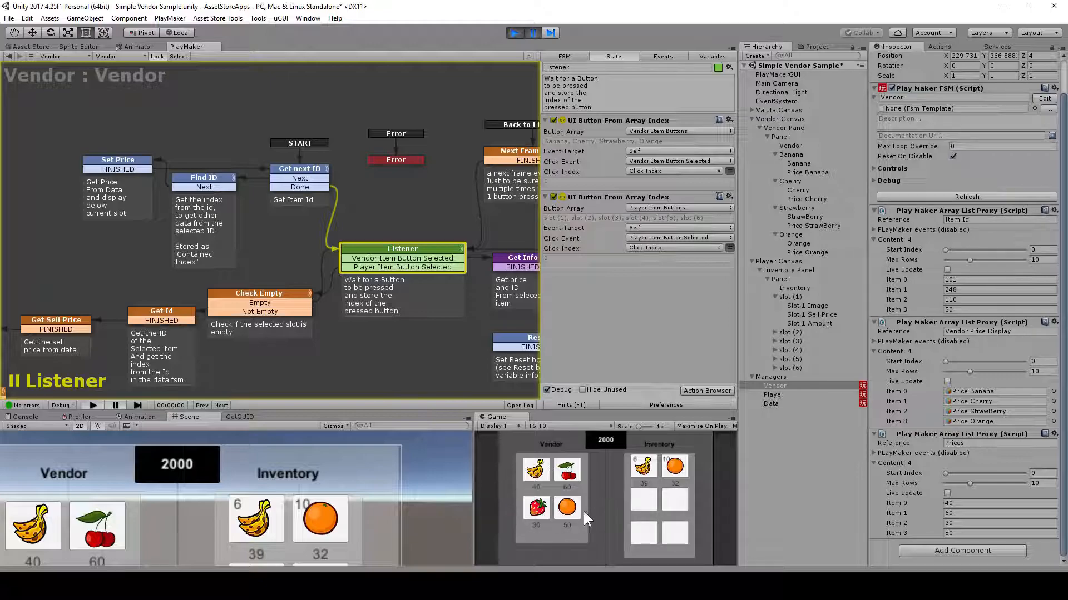
pyautogui.click(534, 32)
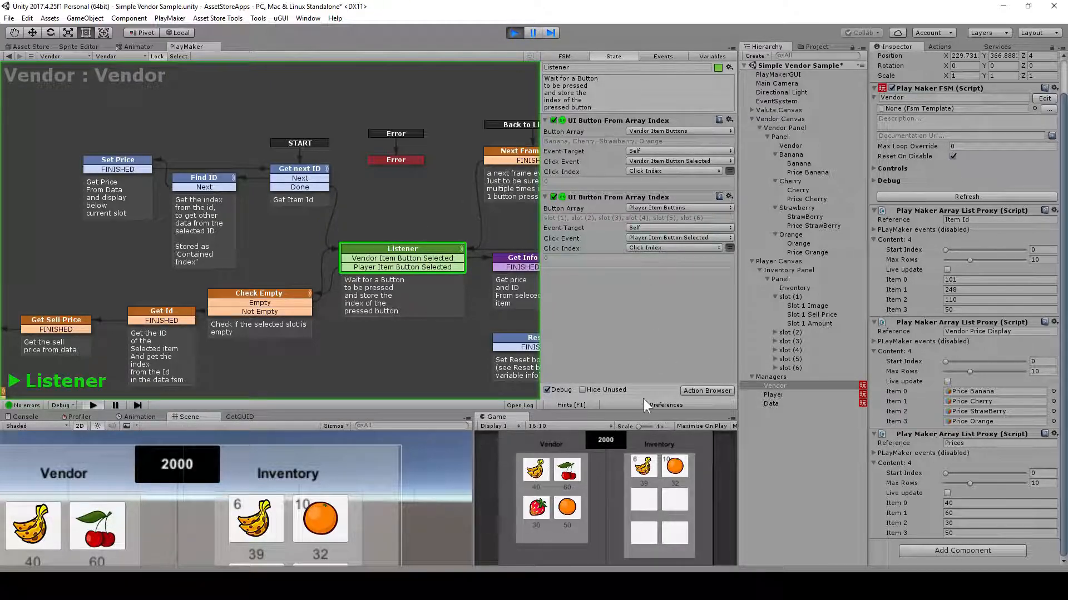
# Inspect the Listener state's first UI Button From Array Index action and the Vendor FSM's variables list.
pyautogui.click(640, 120)
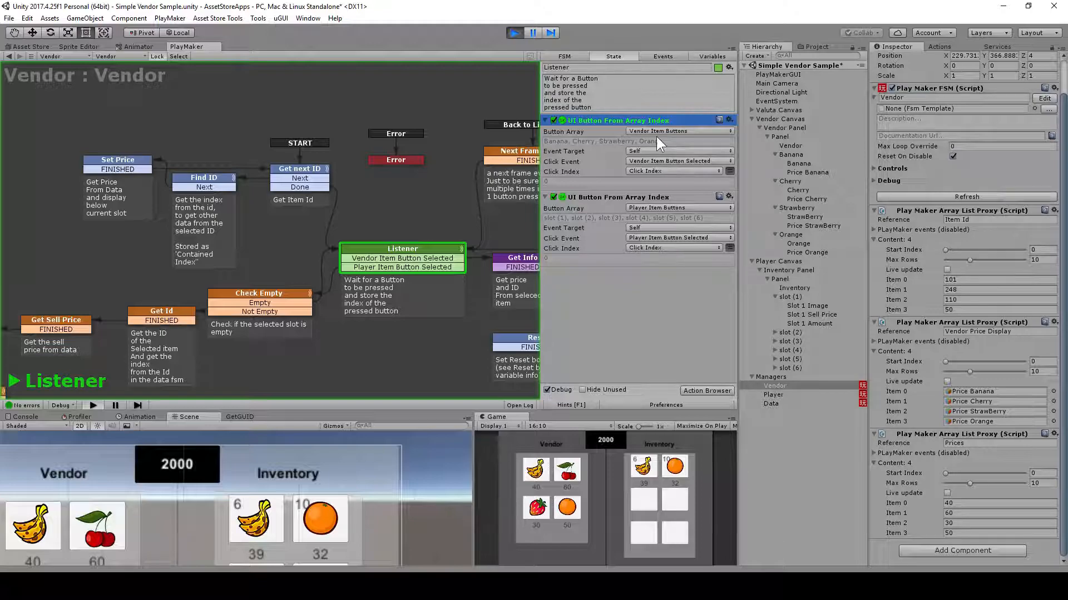
pyautogui.click(712, 56)
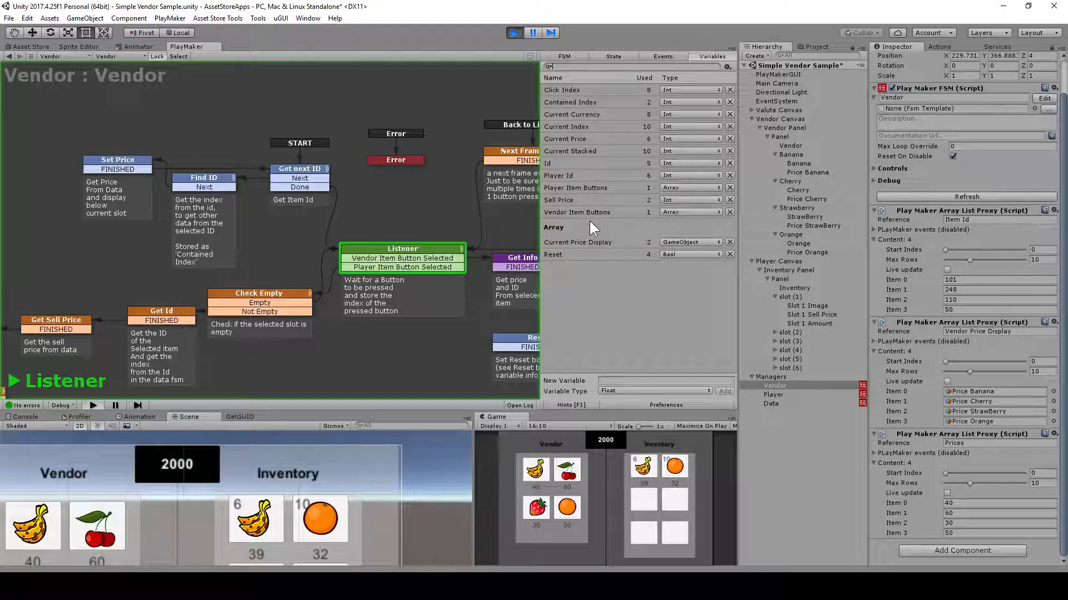
# Search the available actions for "ui but", preview UI Button Array, and return to the Listener state's actions.
pyautogui.click(940, 45)
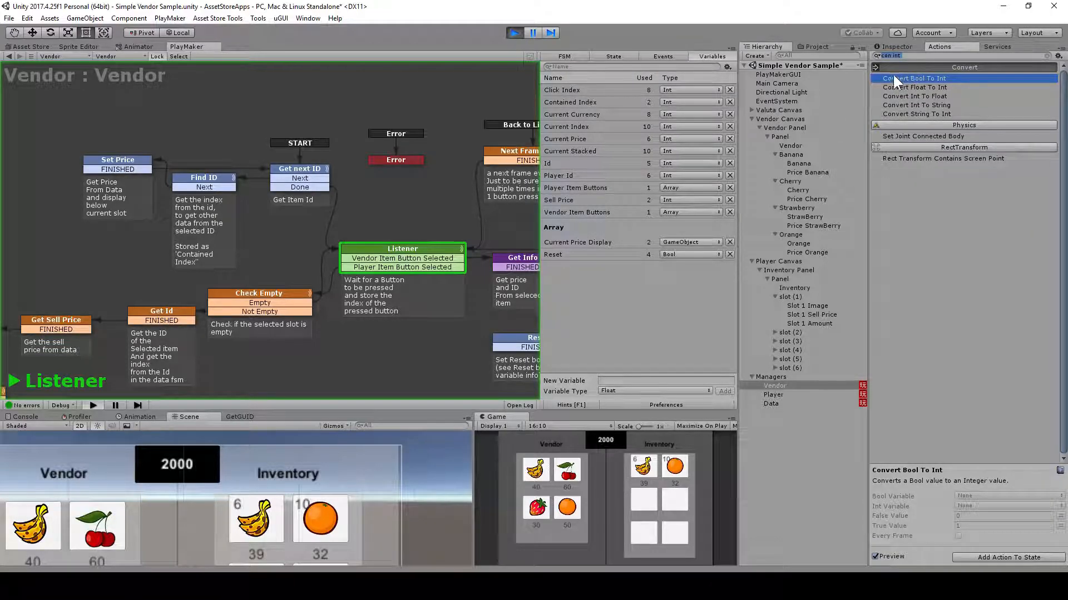
pyautogui.write('ui bu')
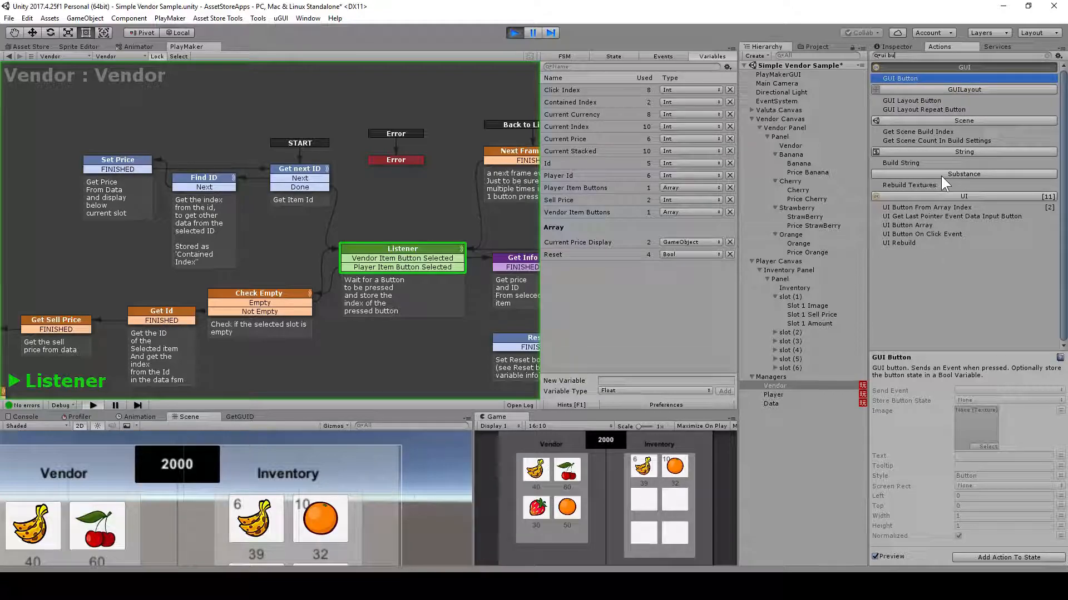
pyautogui.write('t')
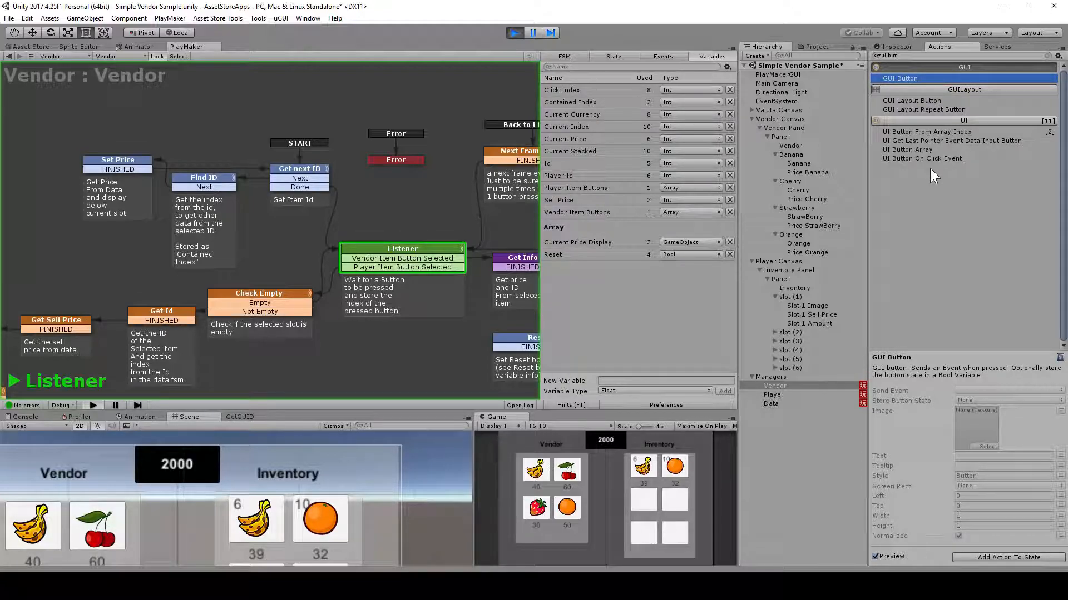
pyautogui.click(922, 150)
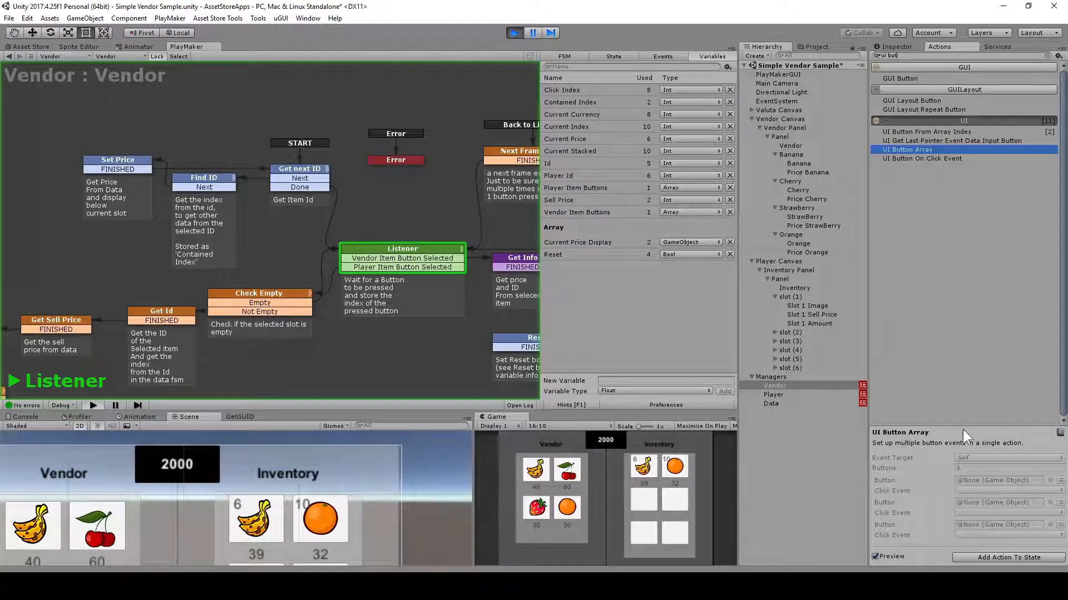
pyautogui.click(412, 245)
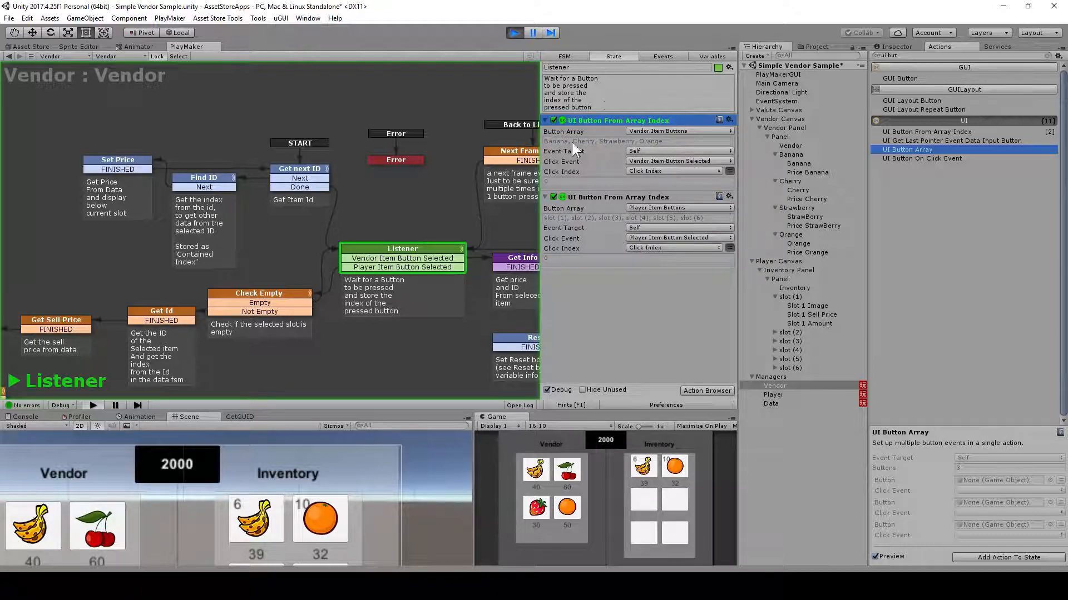
# Open the Vendor FSM's variables and inspect each game object element of the Vendor Item Buttons array.
pyautogui.click(712, 55)
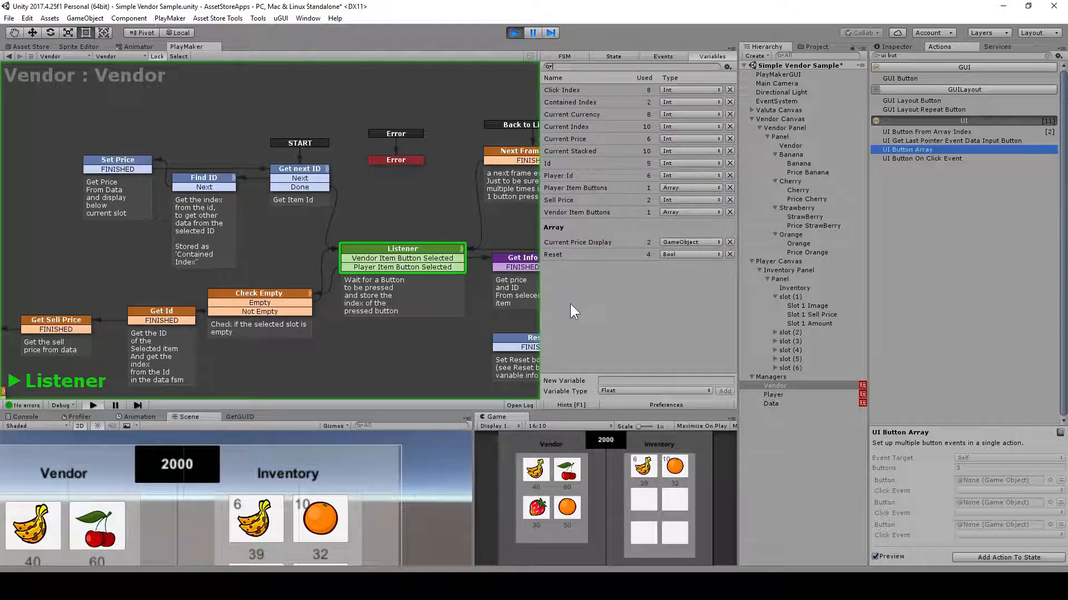
pyautogui.click(611, 215)
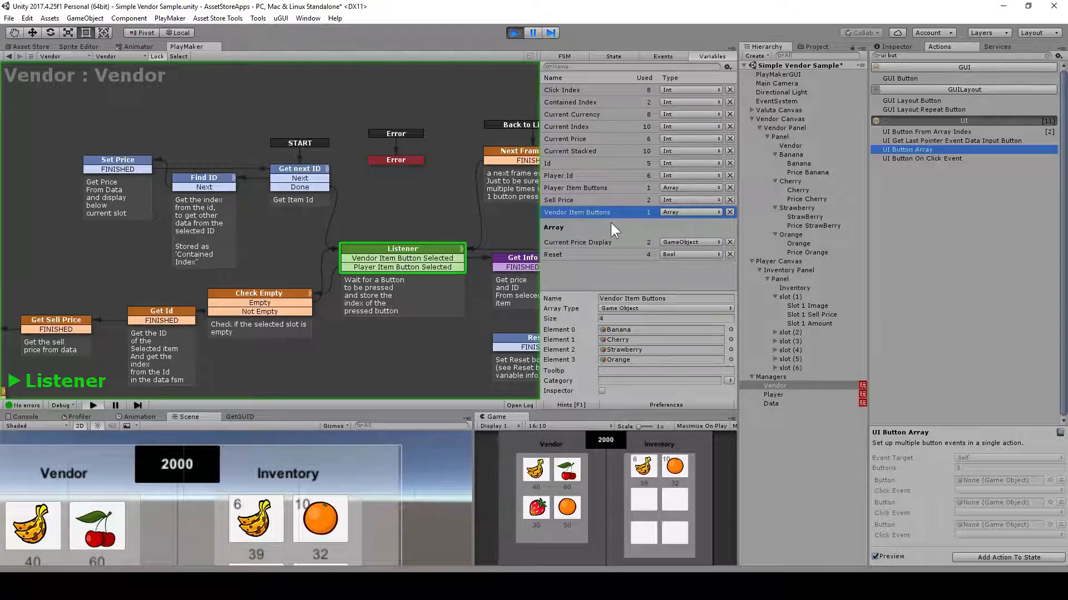
pyautogui.click(636, 329)
pyautogui.click(640, 341)
pyautogui.click(640, 349)
pyautogui.click(642, 361)
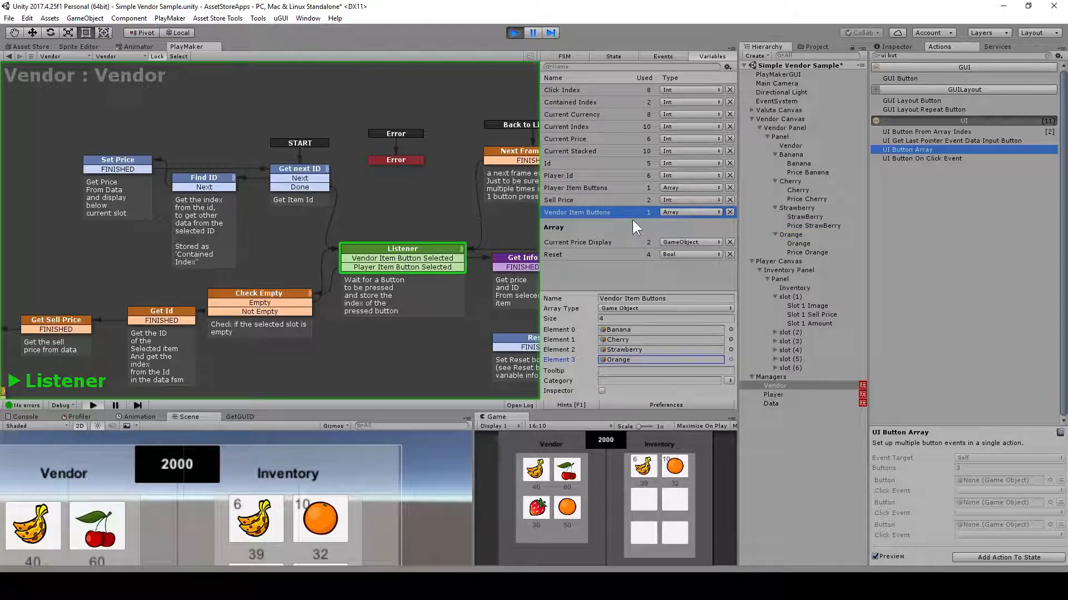
# Inspect the slot elements of the Player Item Buttons array variable and collapse slot (1) in the scene hierarchy.
pyautogui.click(614, 189)
pyautogui.click(648, 310)
pyautogui.click(650, 321)
pyautogui.click(651, 332)
pyautogui.click(651, 341)
pyautogui.click(651, 352)
pyautogui.click(652, 361)
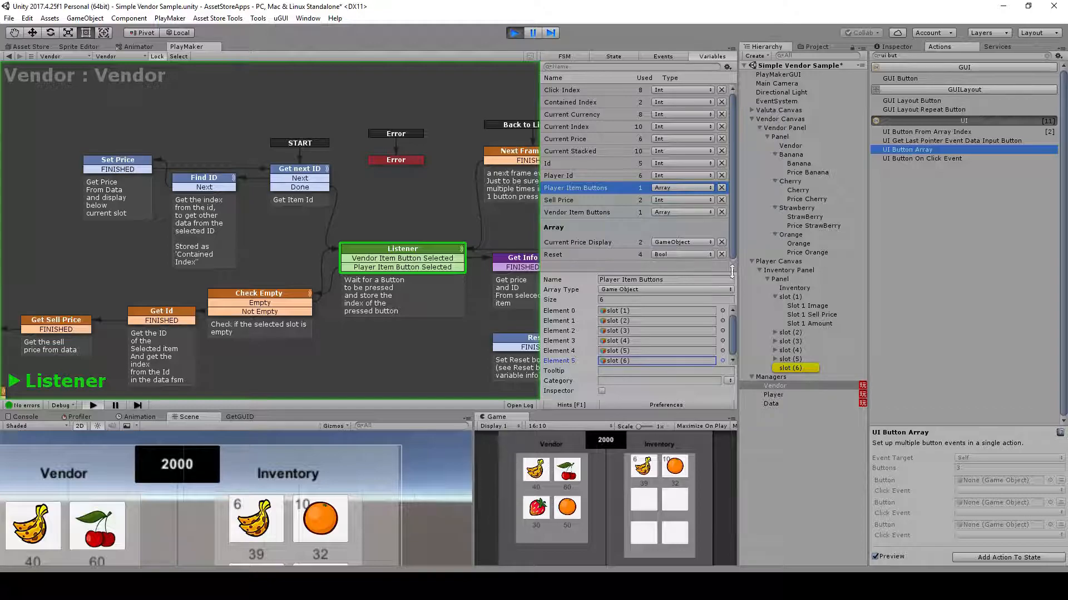
pyautogui.click(775, 297)
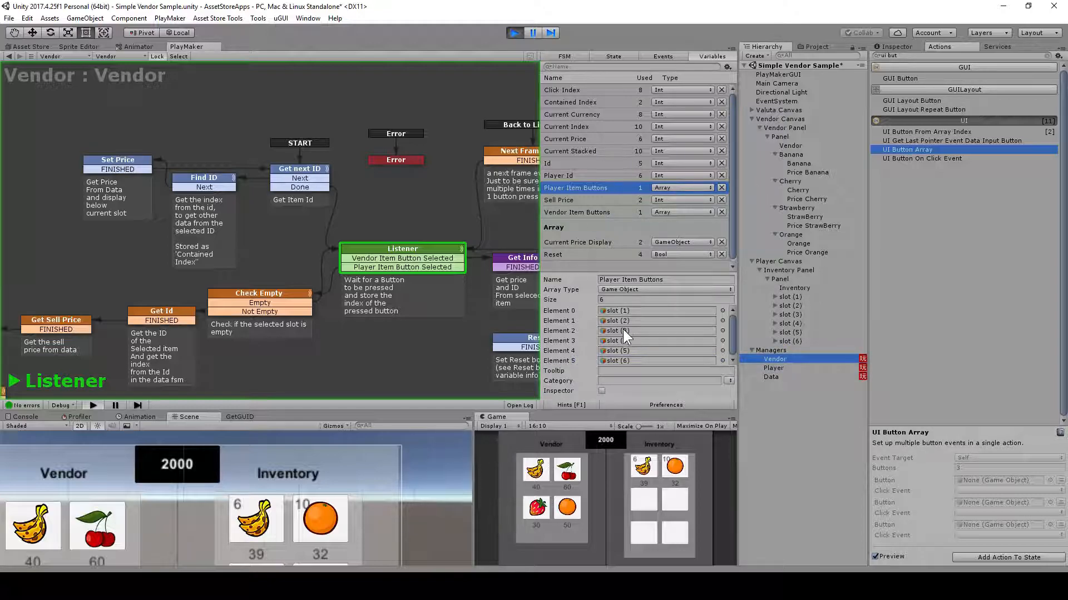
# Review the Listener state's two UI Button From Array Index actions alongside its Vendor and Player Item Button Selected transitions.
pyautogui.click(406, 249)
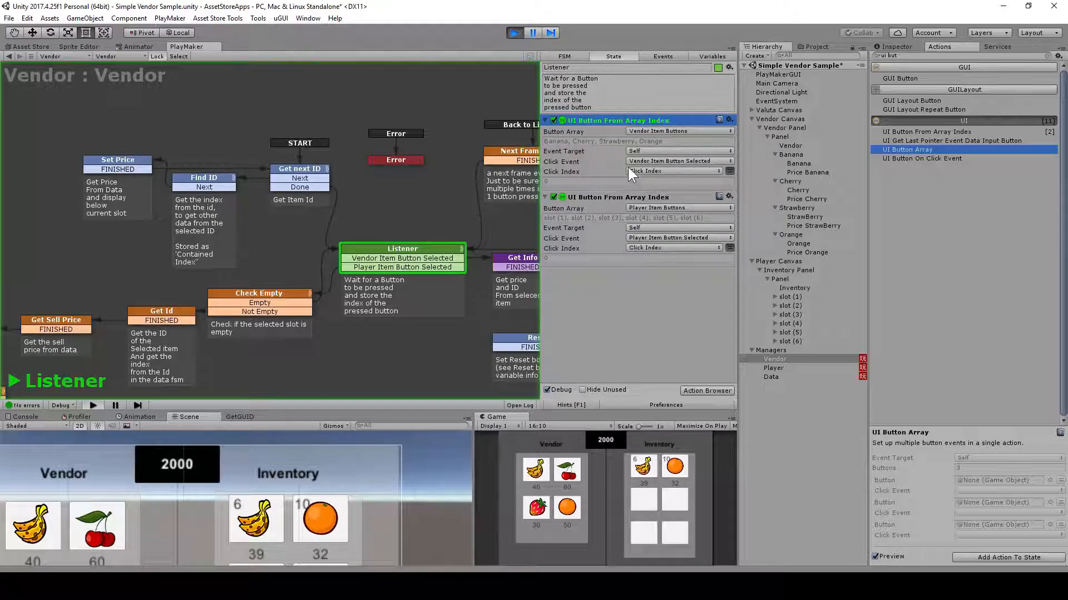
pyautogui.click(386, 258)
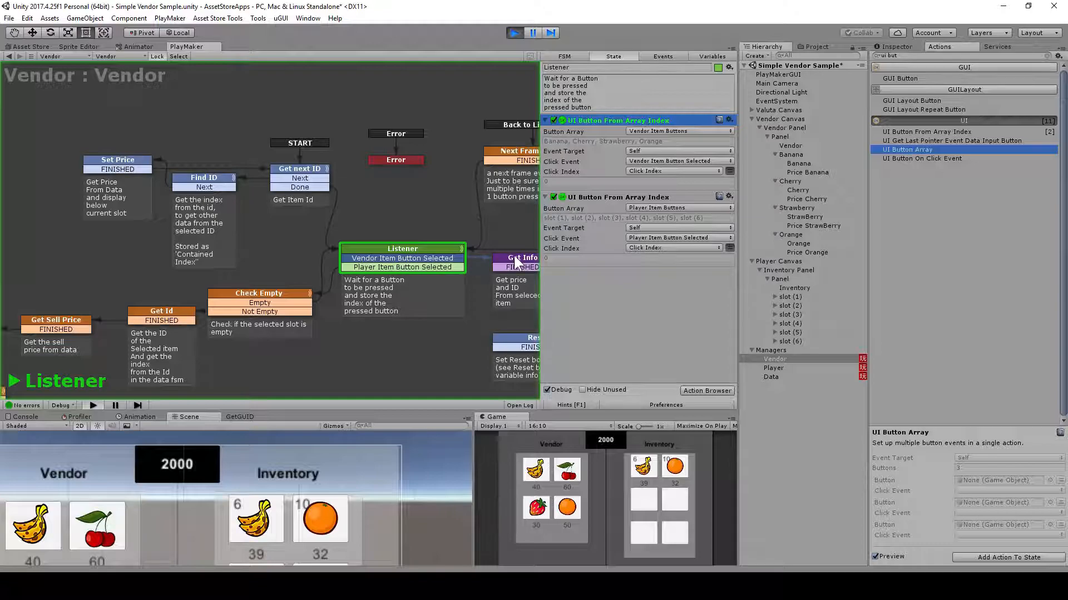
pyautogui.click(595, 197)
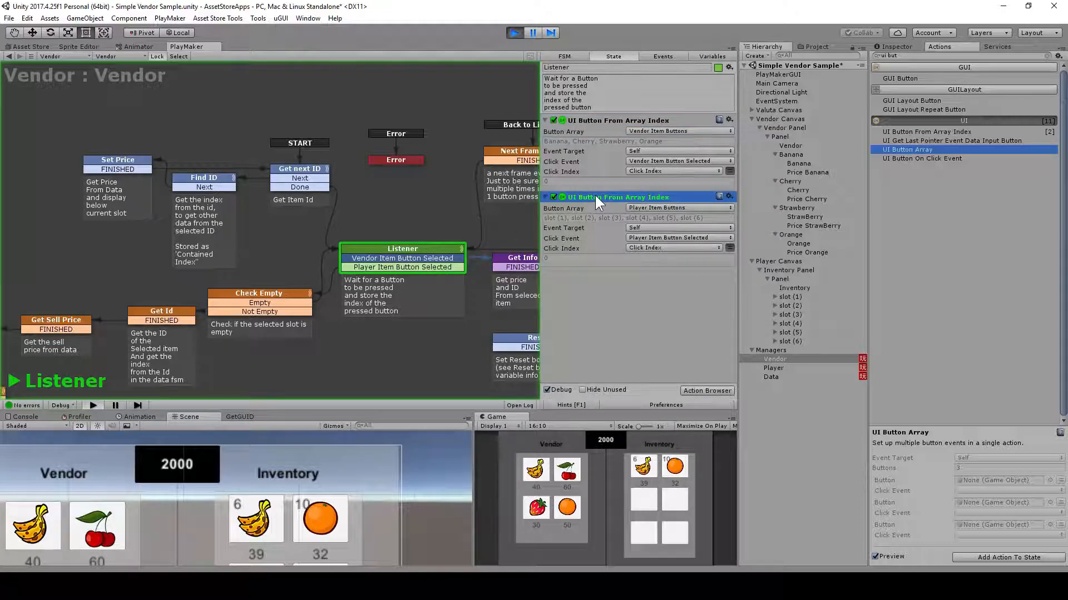
pyautogui.click(406, 268)
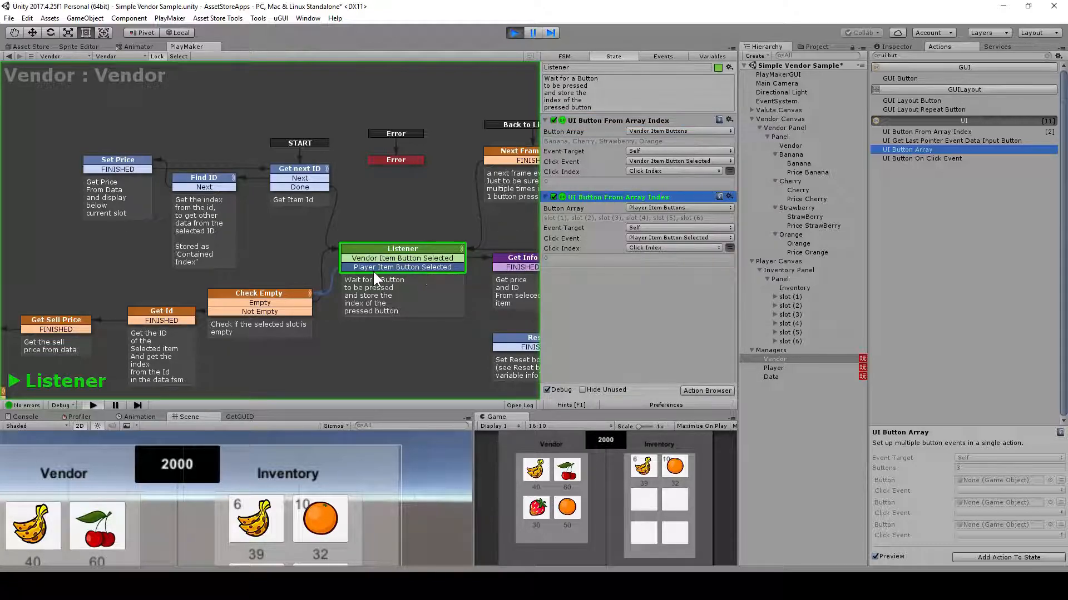
pyautogui.click(291, 296)
pyautogui.click(404, 248)
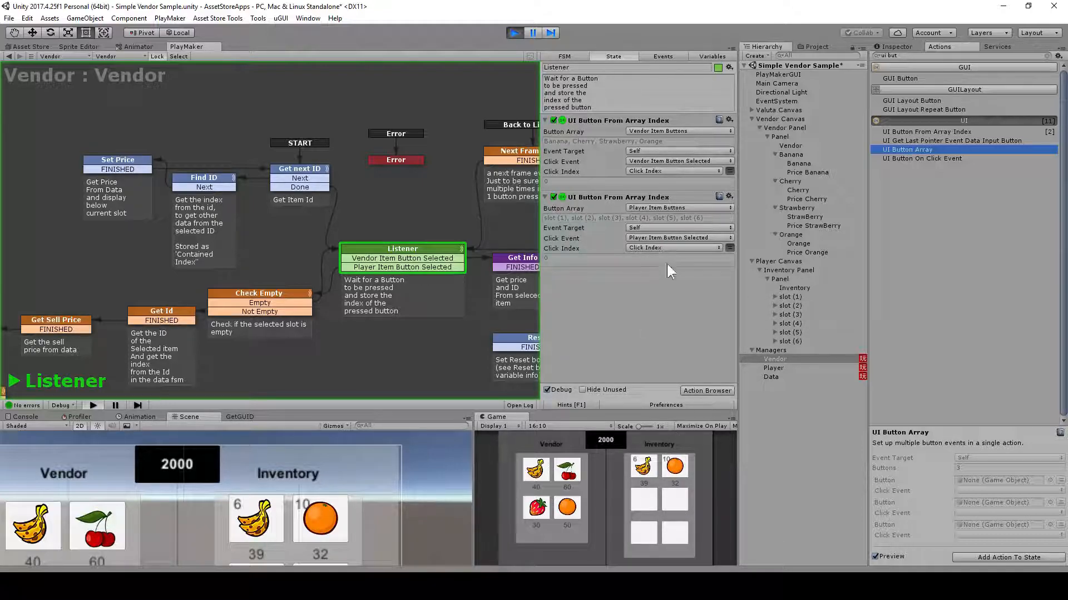
# Inspect the Button component on slot (1) and the array lists on the Vendor object, and return to the Listener state.
pyautogui.click(790, 297)
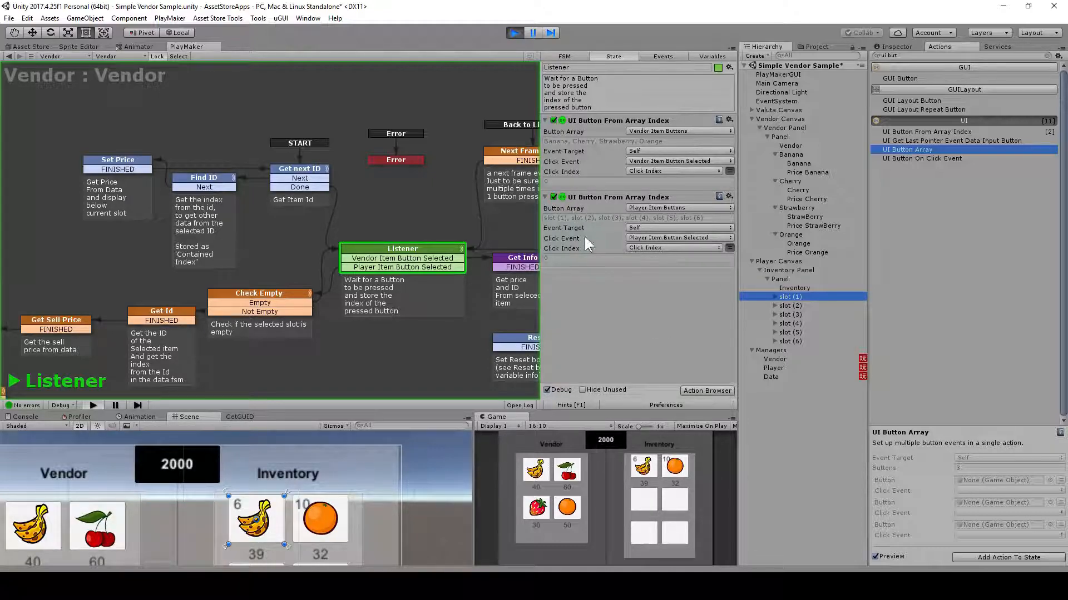
pyautogui.click(645, 321)
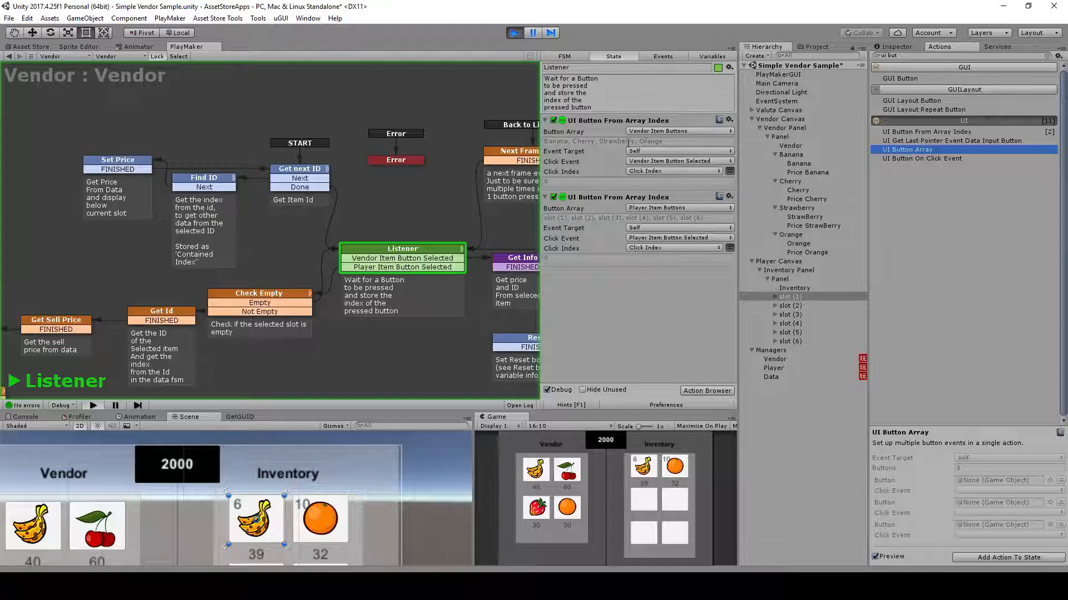
pyautogui.click(602, 120)
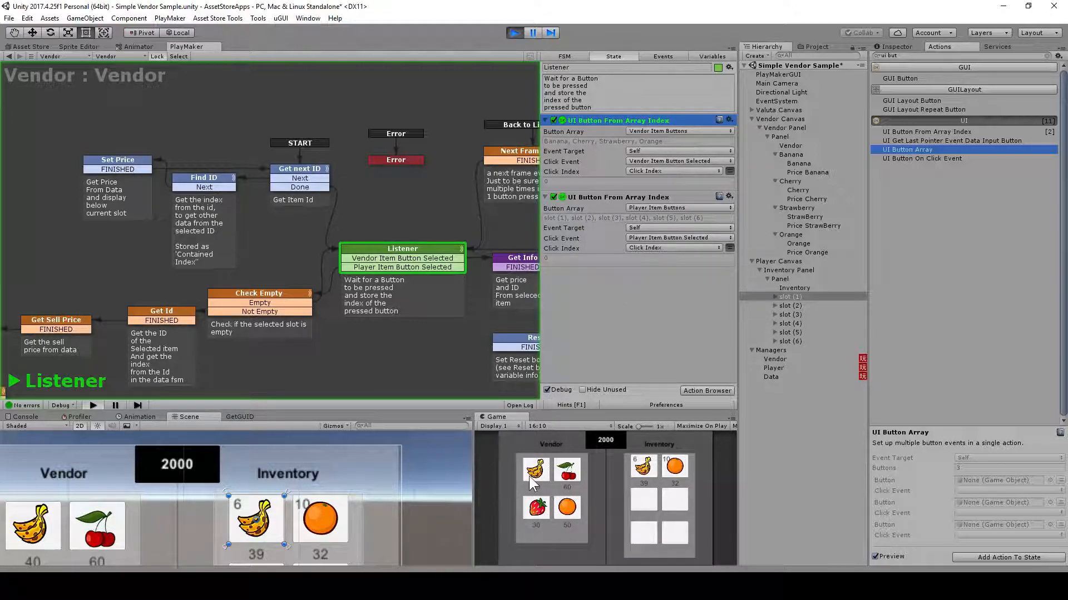
pyautogui.click(900, 46)
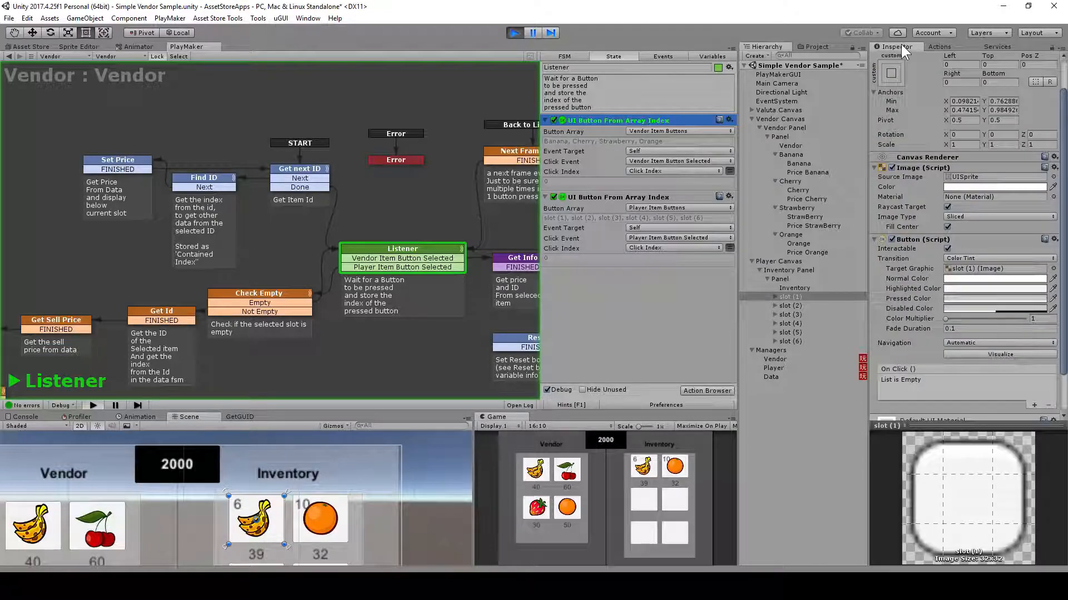
pyautogui.click(789, 359)
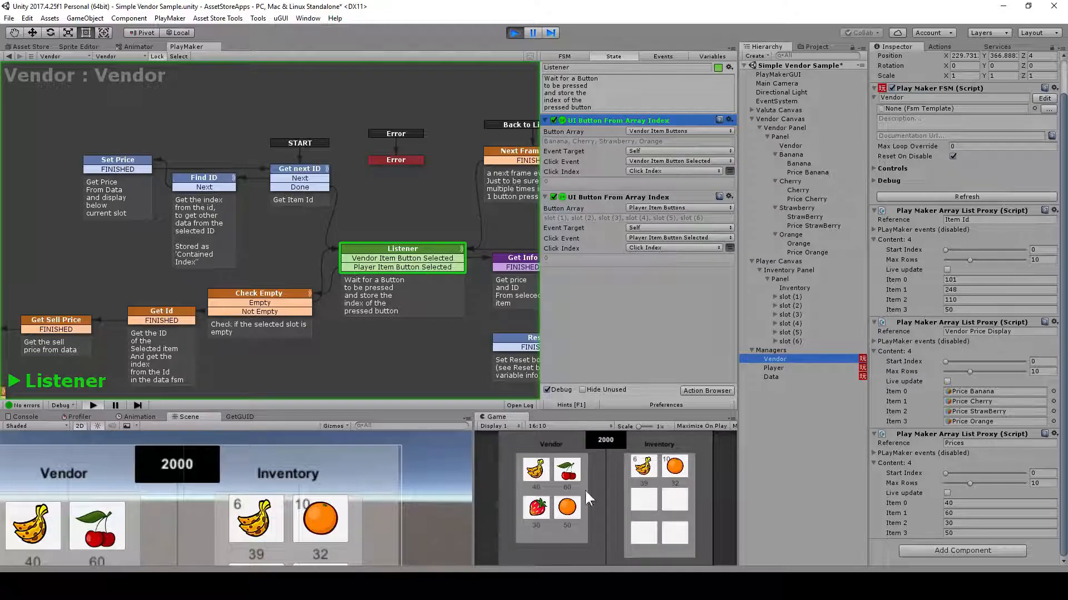
pyautogui.click(394, 249)
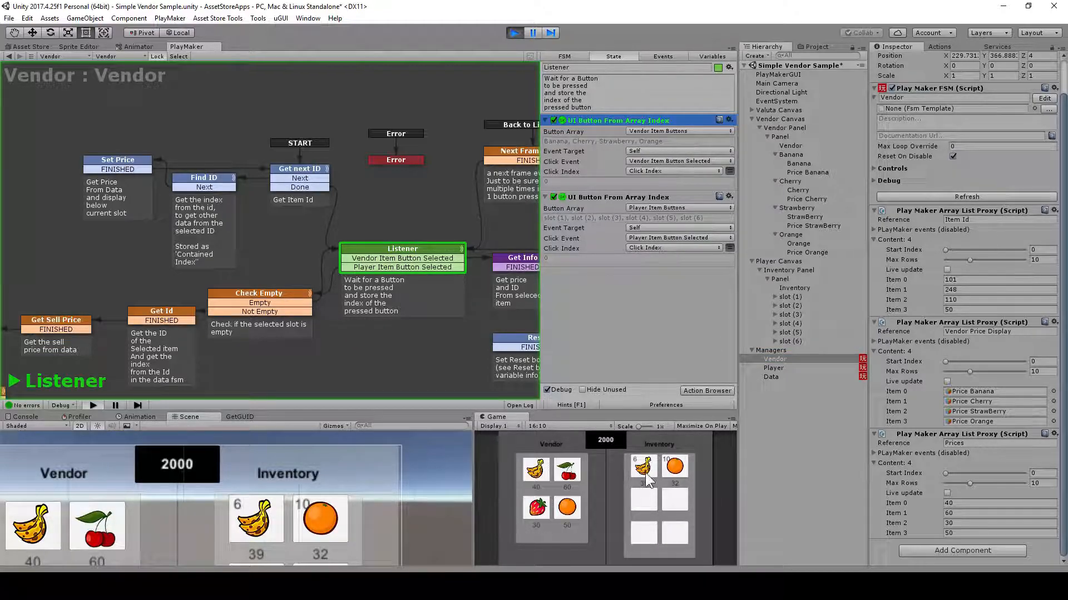
# Stop playing the scene and inspect the Check Empty state's Array List Get action.
pyautogui.click(282, 293)
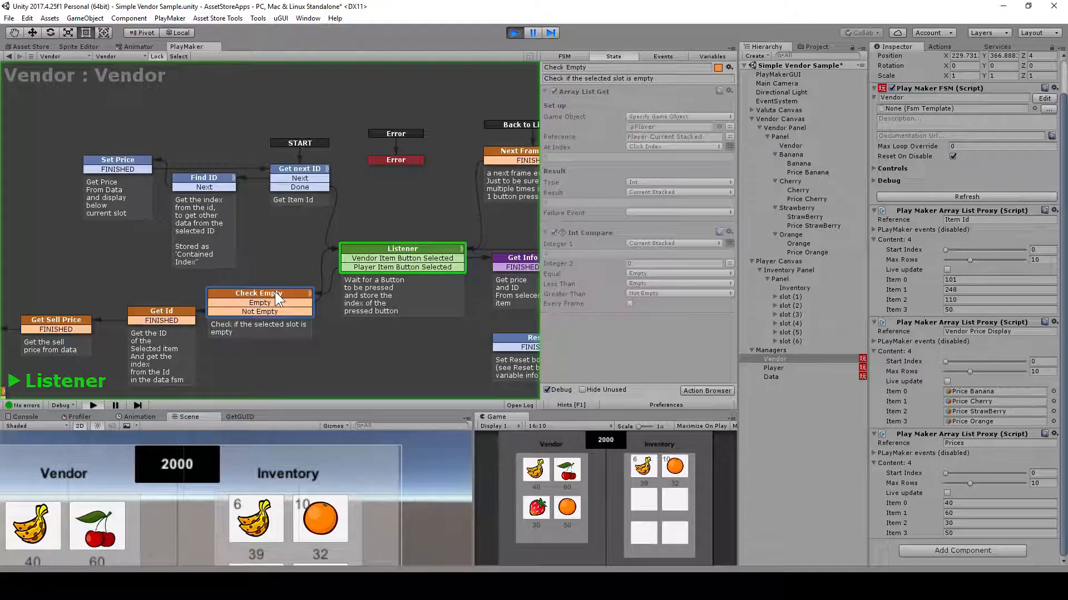
pyautogui.click(515, 33)
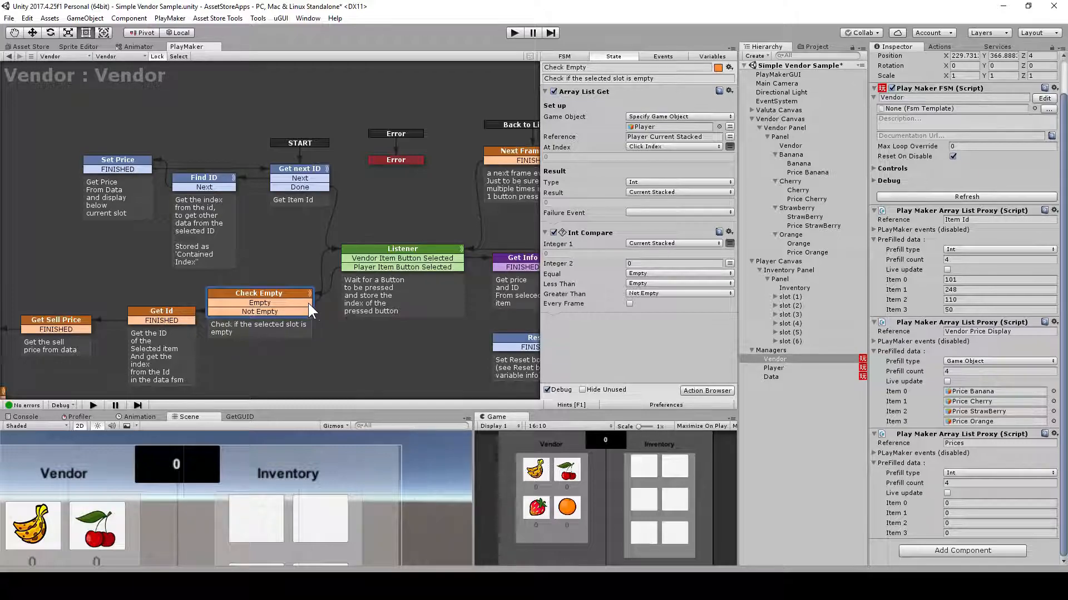
pyautogui.click(407, 248)
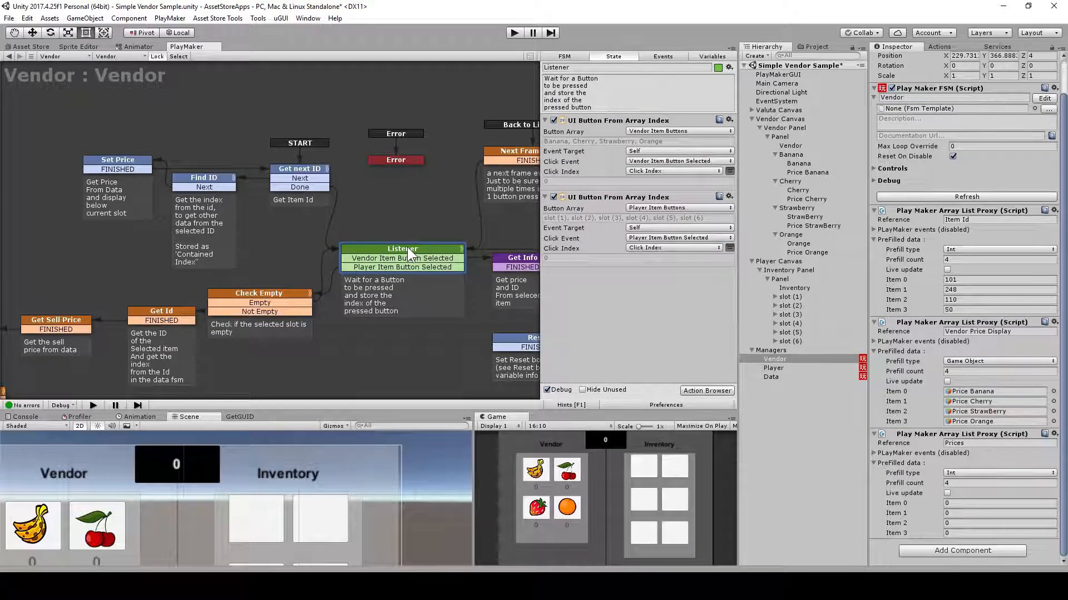
pyautogui.click(287, 294)
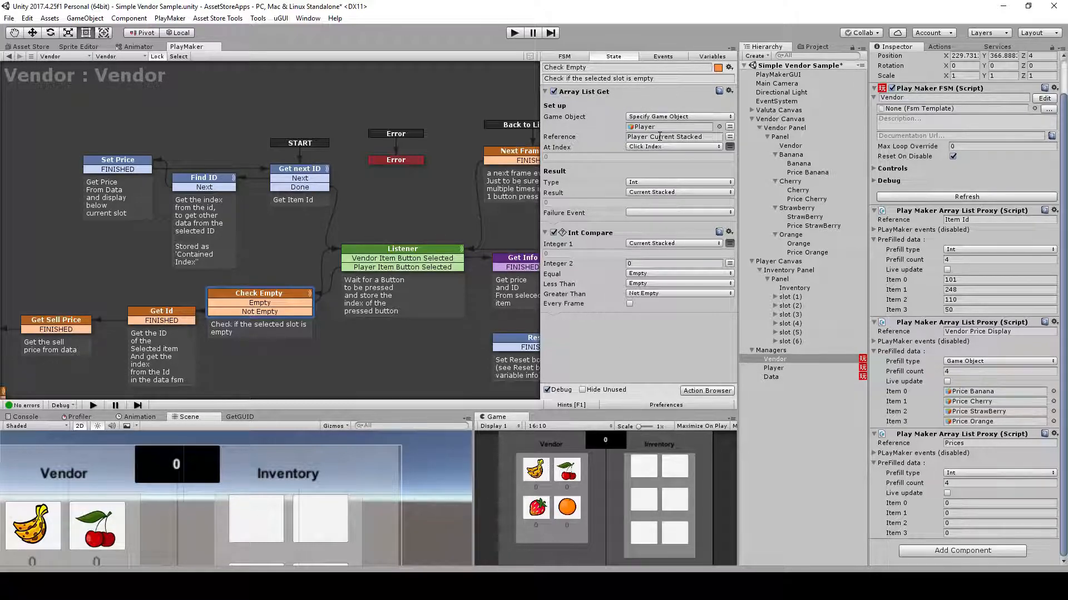
pyautogui.click(591, 90)
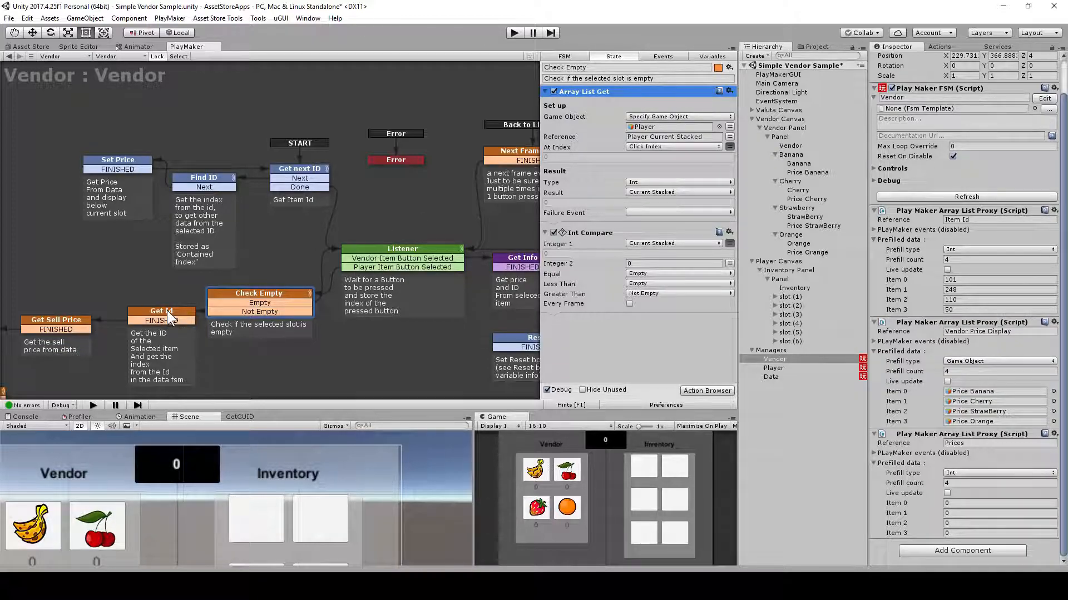
# Move the Array List Get action for Player Current Stacked from Check Empty to the start of the Get Id state's actions.
pyautogui.moveTo(269, 315); pyautogui.dragTo(348, 275, button='middle')
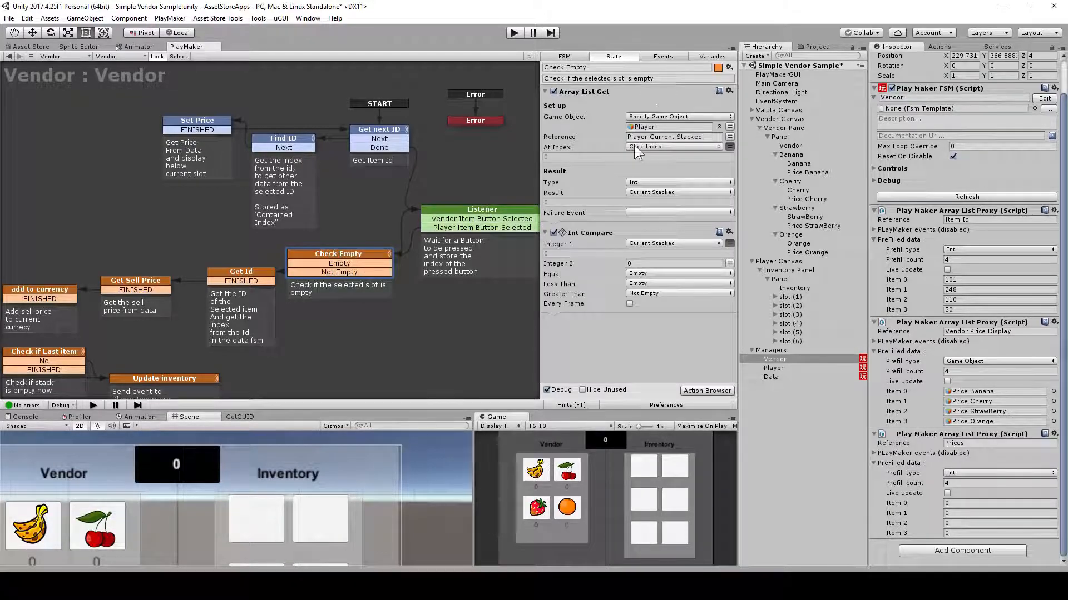
pyautogui.click(605, 89)
pyautogui.press('Delete')
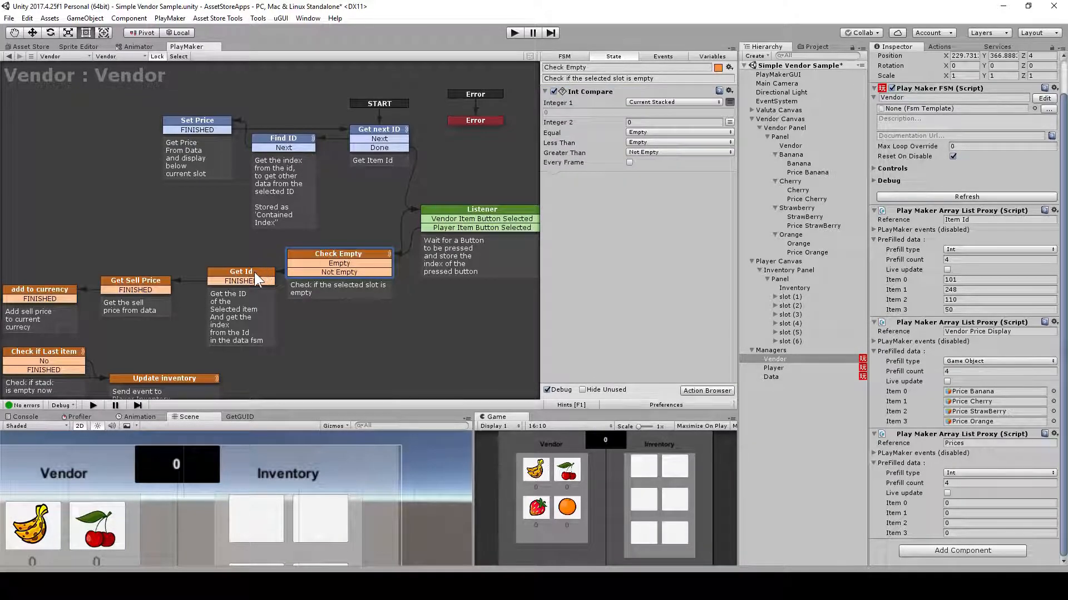
pyautogui.click(254, 272)
pyautogui.click(622, 162)
pyautogui.moveTo(597, 163); pyautogui.dragTo(599, 129)
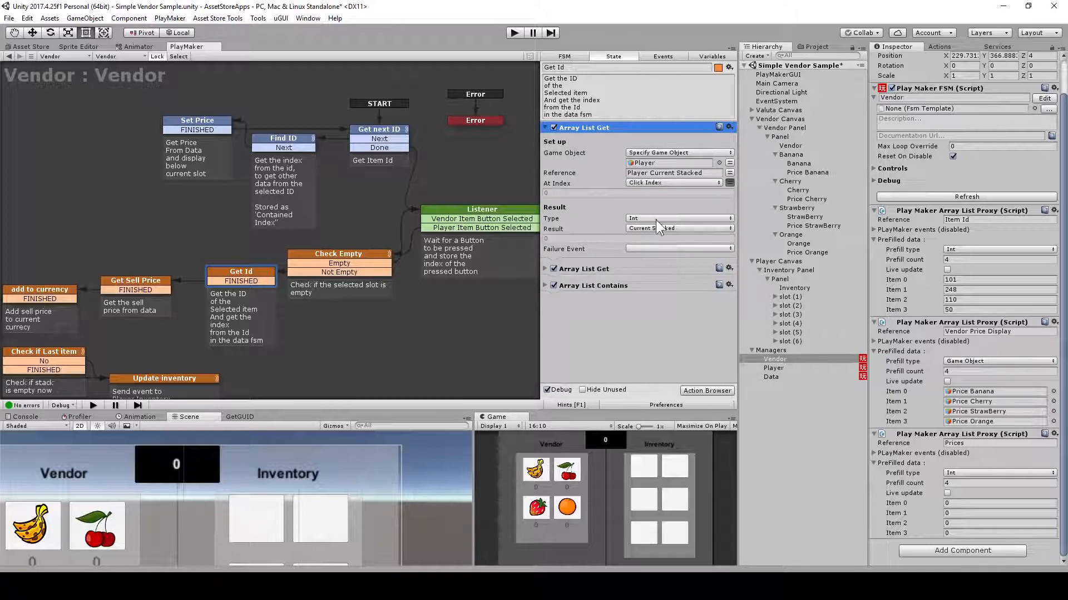
# Expand Get Id's collapsed actions and compare its first Array List Get with the Player object's Player Current Stacked list.
pyautogui.click(543, 267)
pyautogui.scroll(-5, 556, 262)
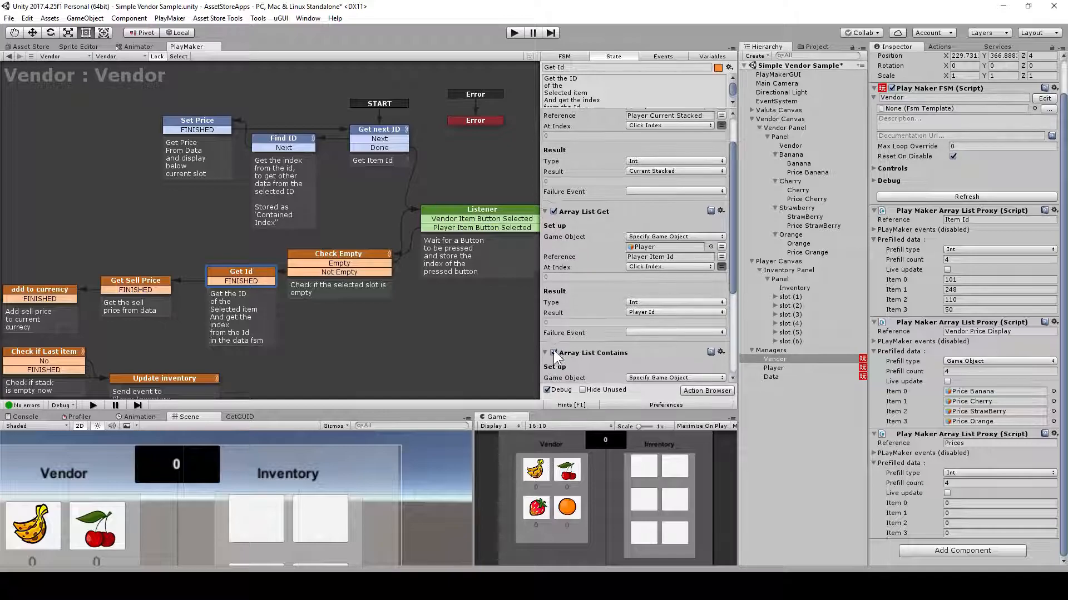
pyautogui.click(239, 276)
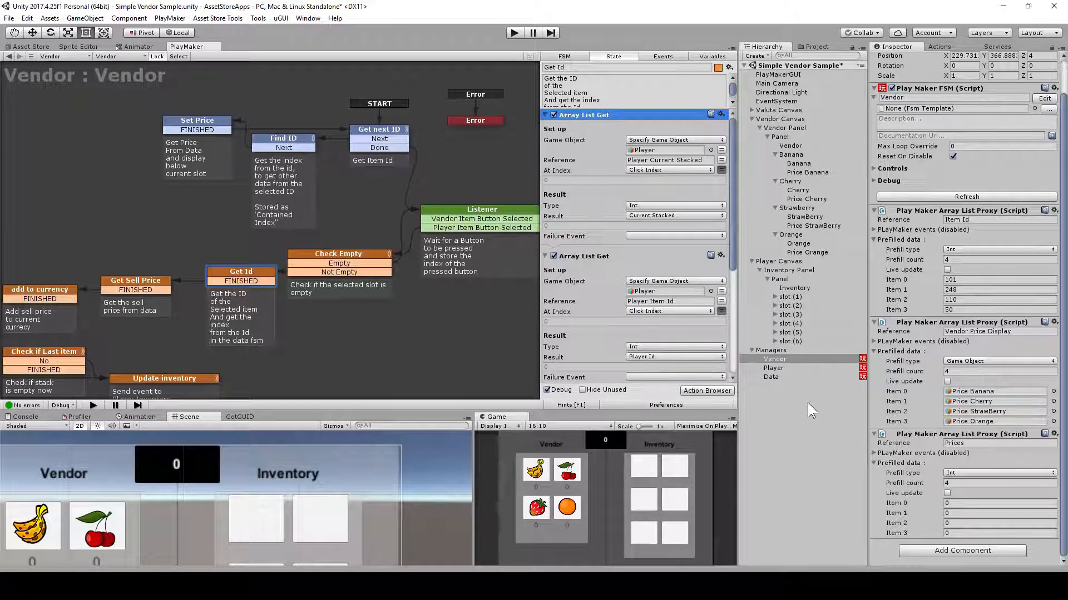
pyautogui.click(787, 368)
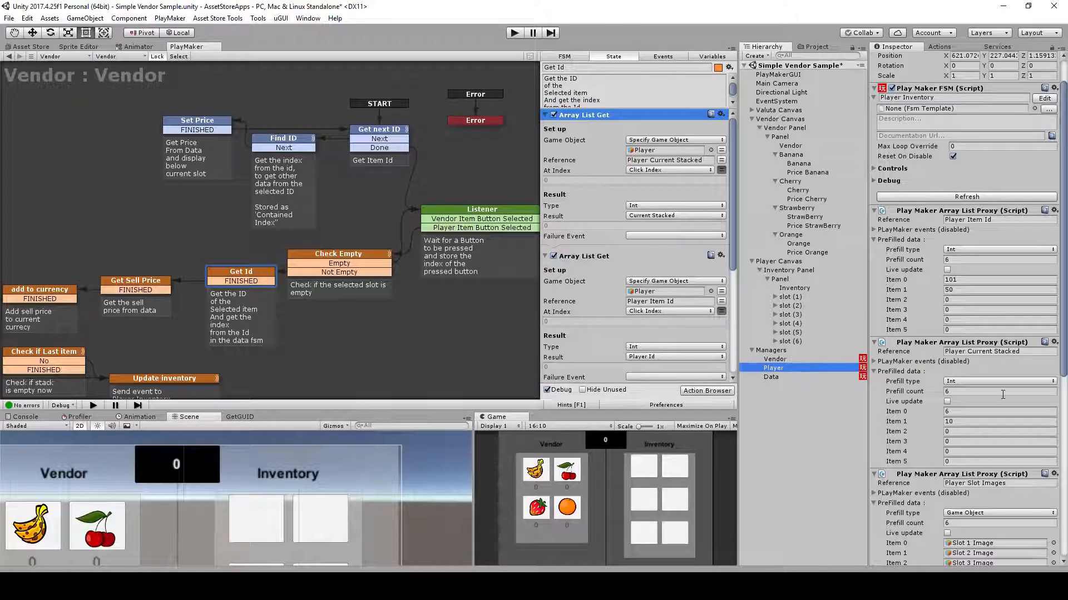
pyautogui.click(678, 152)
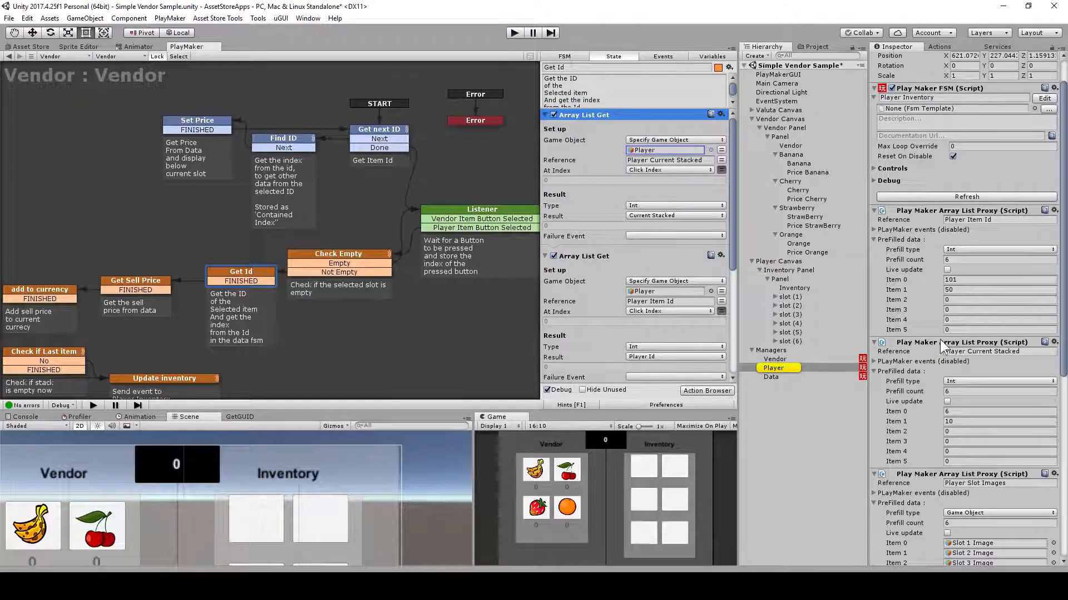
pyautogui.scroll(-2, 978, 367)
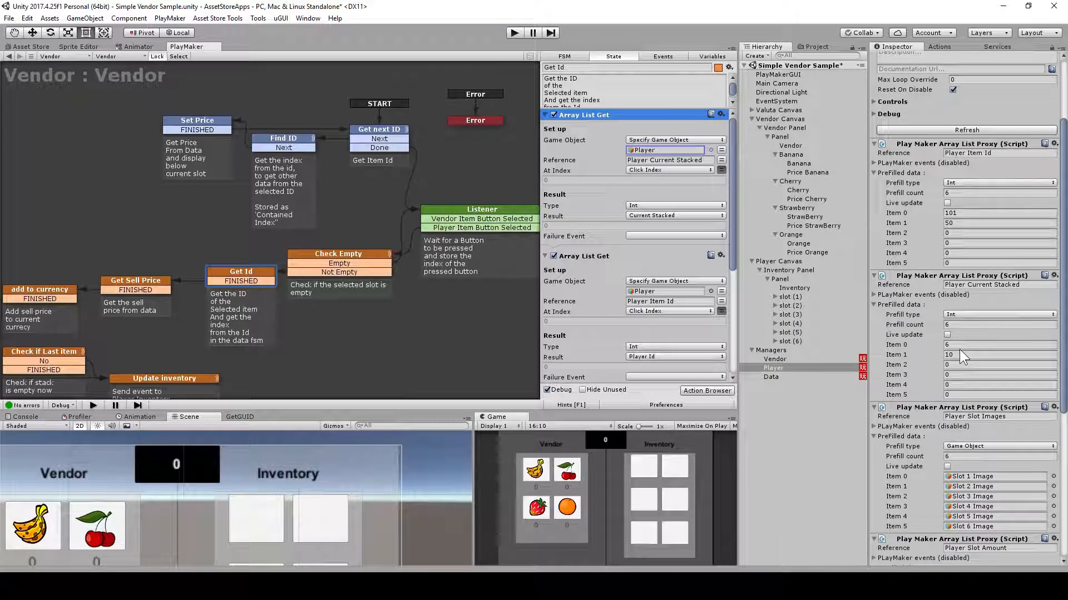
pyautogui.click(960, 349)
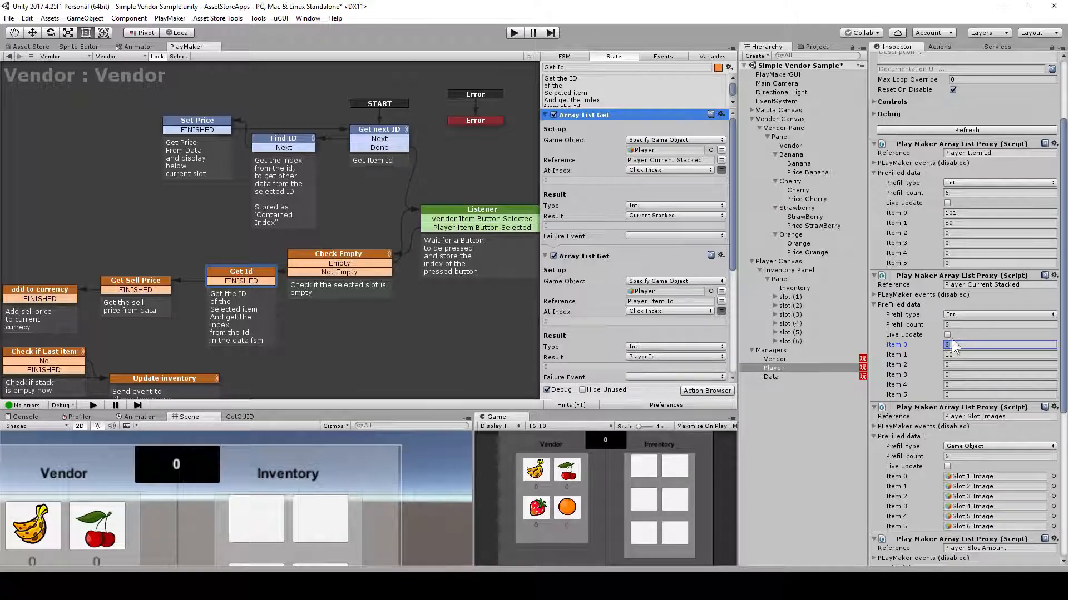
# Examine Get Id's second Array List Get against the Player Item Id list, and its Array List Contains action.
pyautogui.scroll(-2, 661, 202)
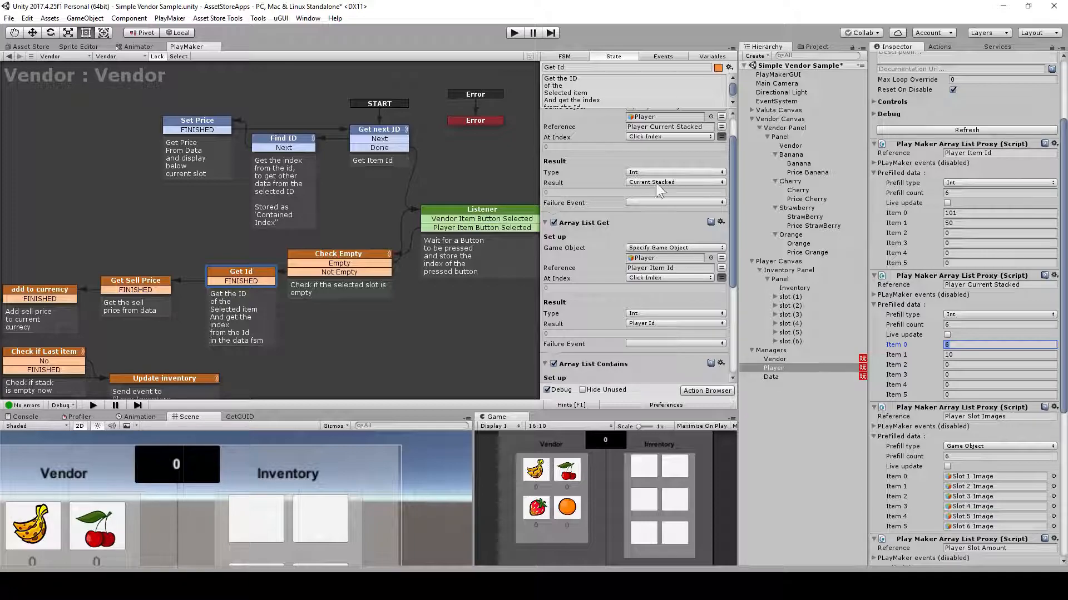
pyautogui.scroll(-4, 684, 234)
pyautogui.scroll(-2, 622, 175)
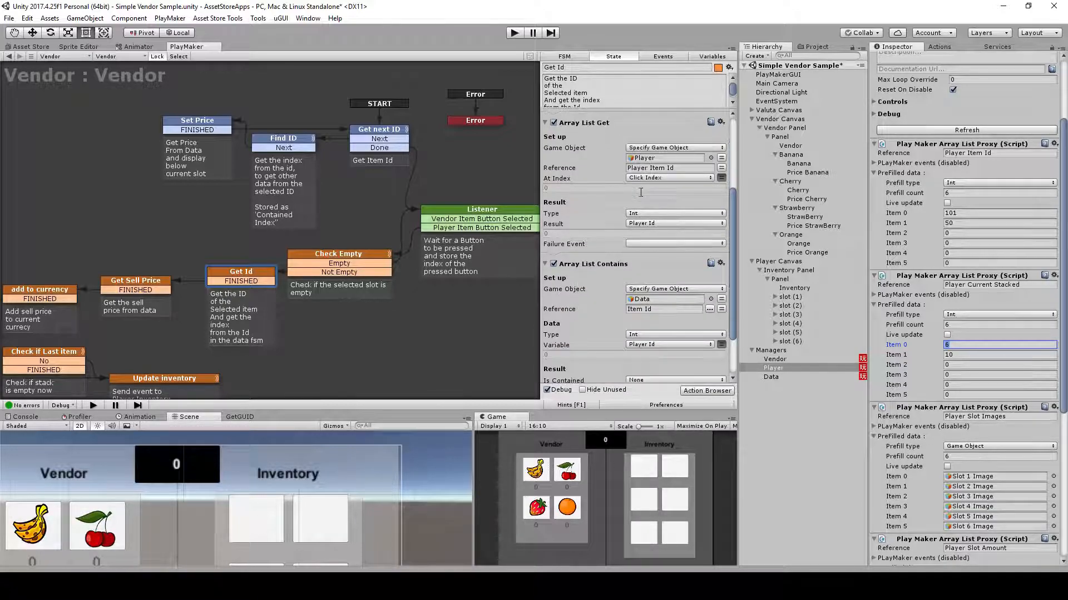
pyautogui.click(684, 167)
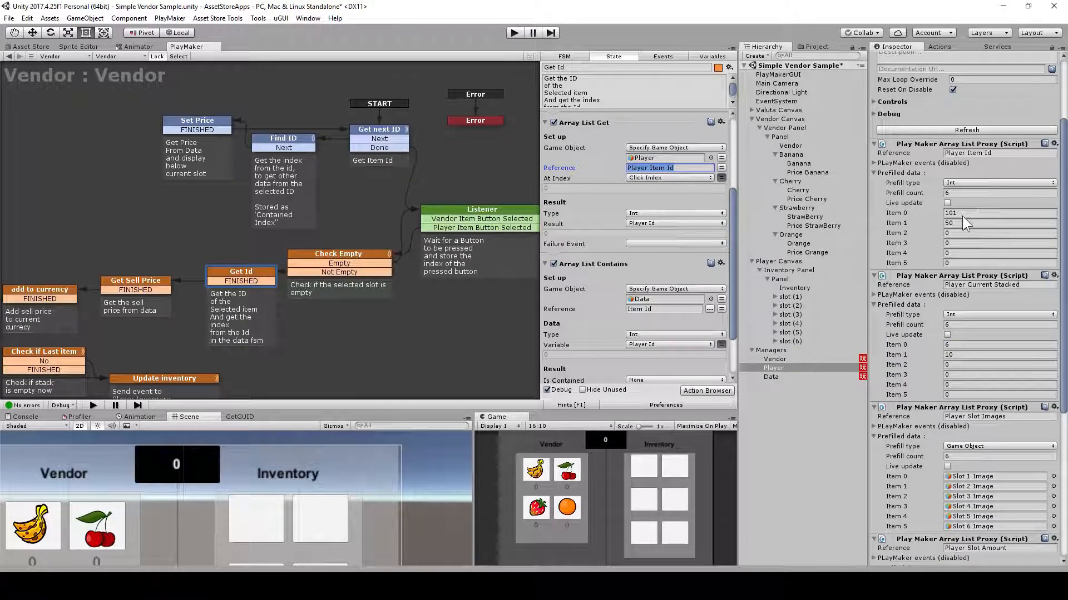
pyautogui.click(959, 214)
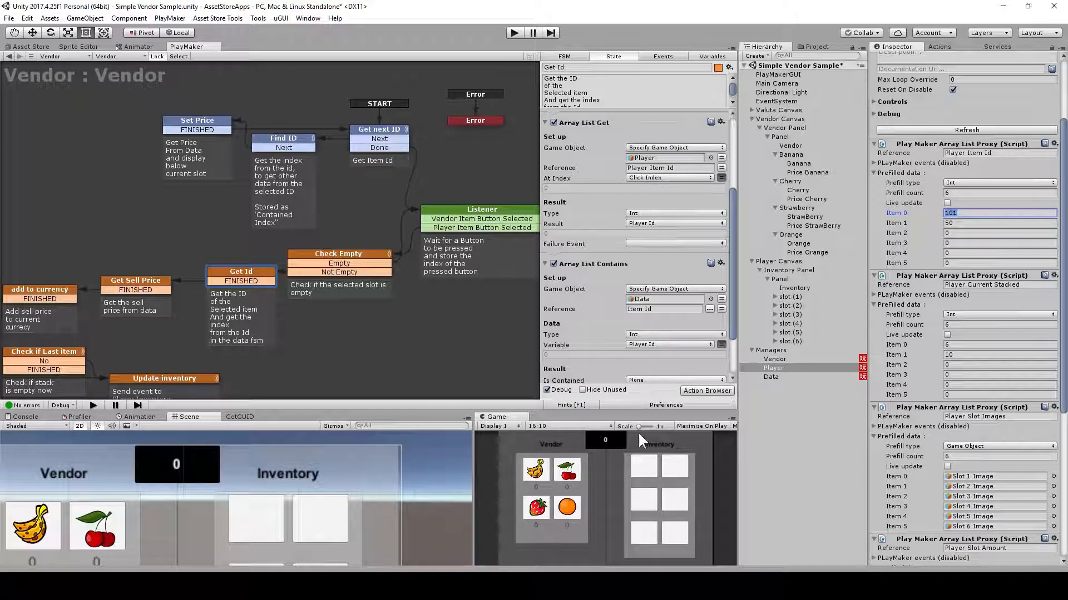
pyautogui.scroll(-3, 632, 252)
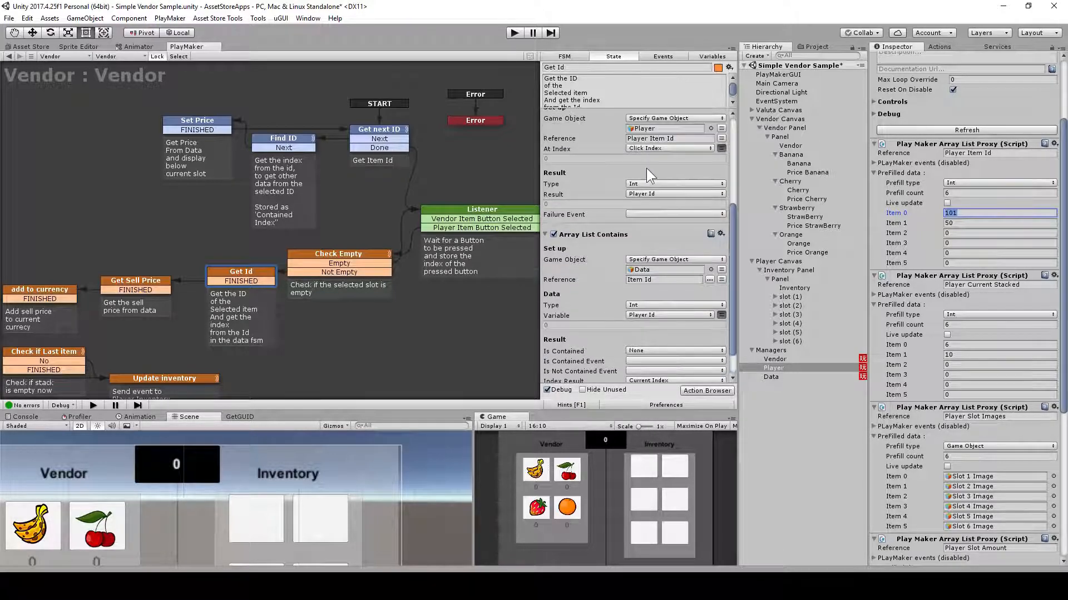
# Check the Data object and Item Id list referenced by Get Id's Array List Contains action.
pyautogui.scroll(-3, 640, 211)
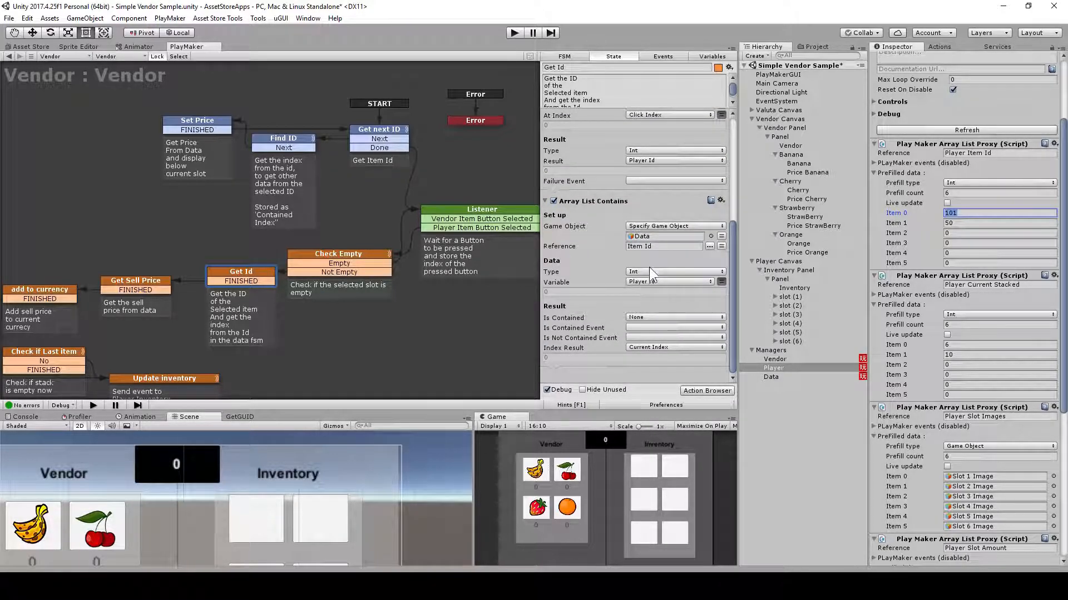
pyautogui.click(662, 238)
pyautogui.click(668, 248)
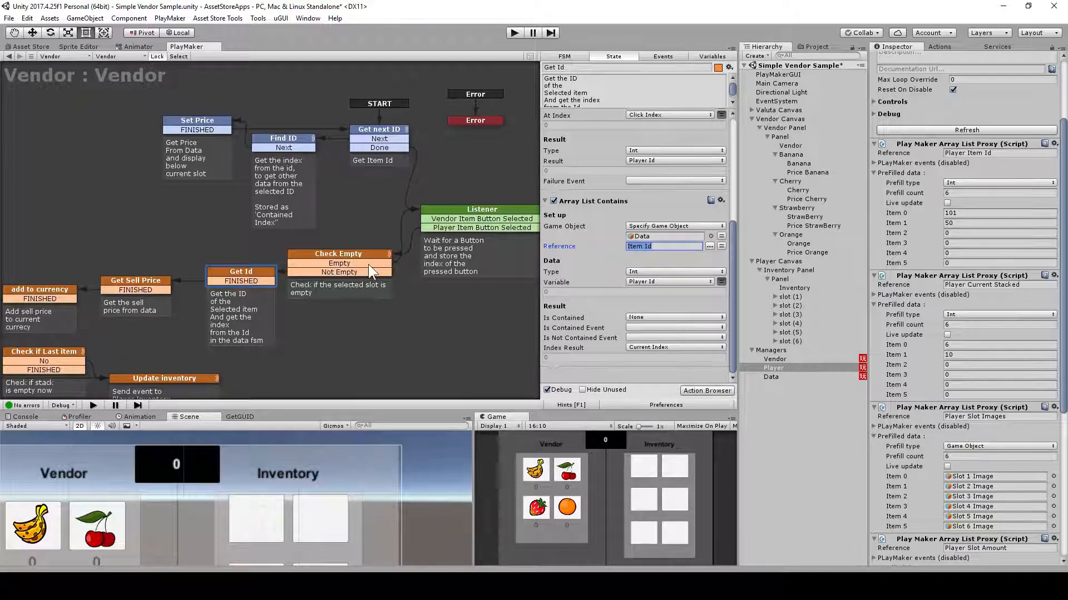
# Set the Is Contained Event of Get Id's Array List Contains action to Next and connect that transition to Get Sell Price.
pyautogui.click(242, 273)
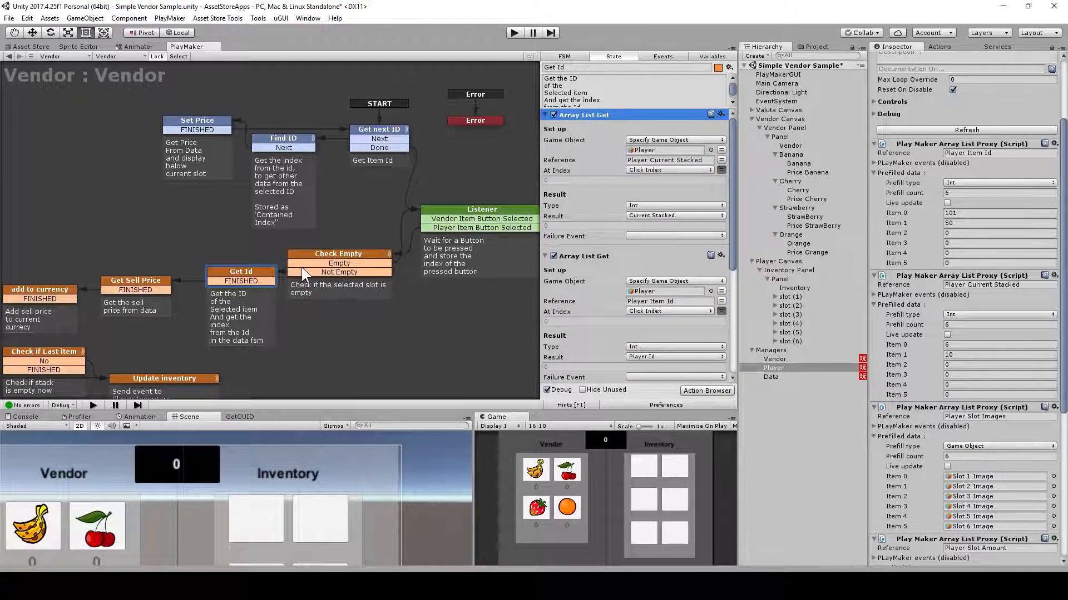
pyautogui.scroll(-5, 639, 332)
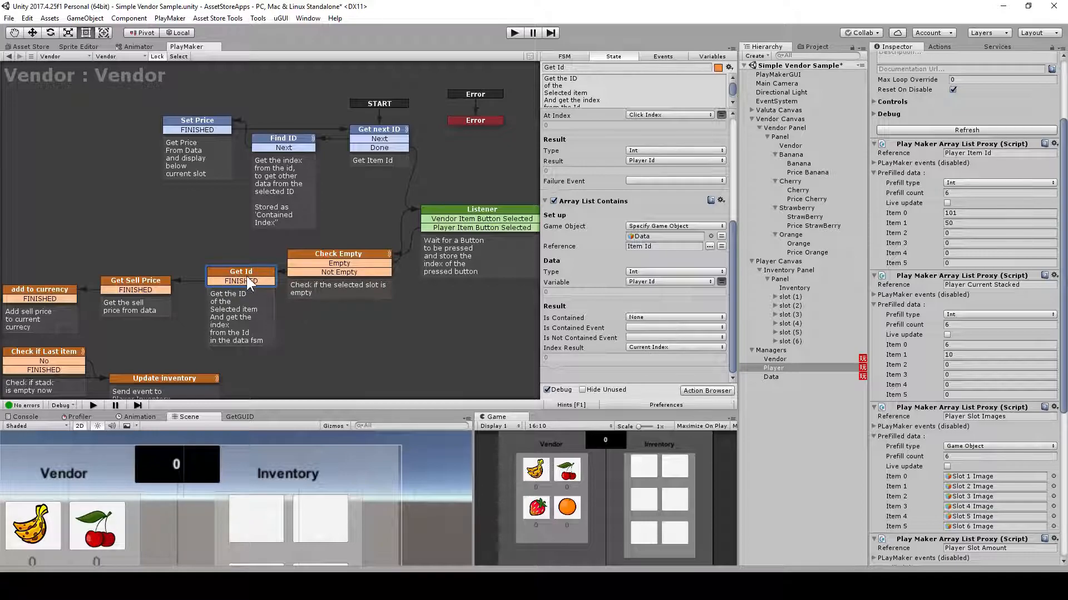
pyautogui.click(645, 328)
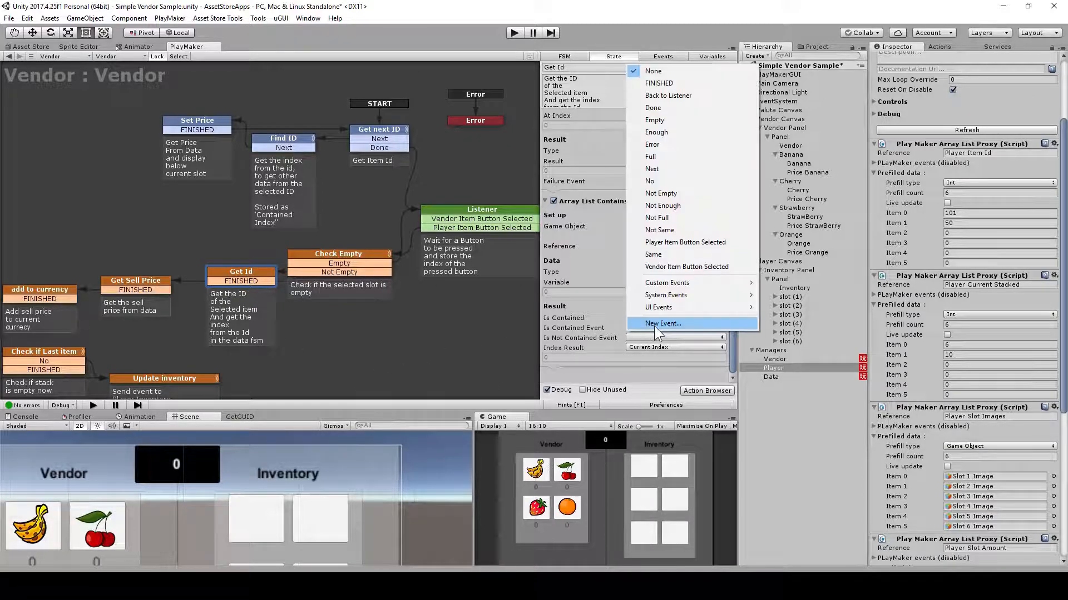
pyautogui.click(676, 169)
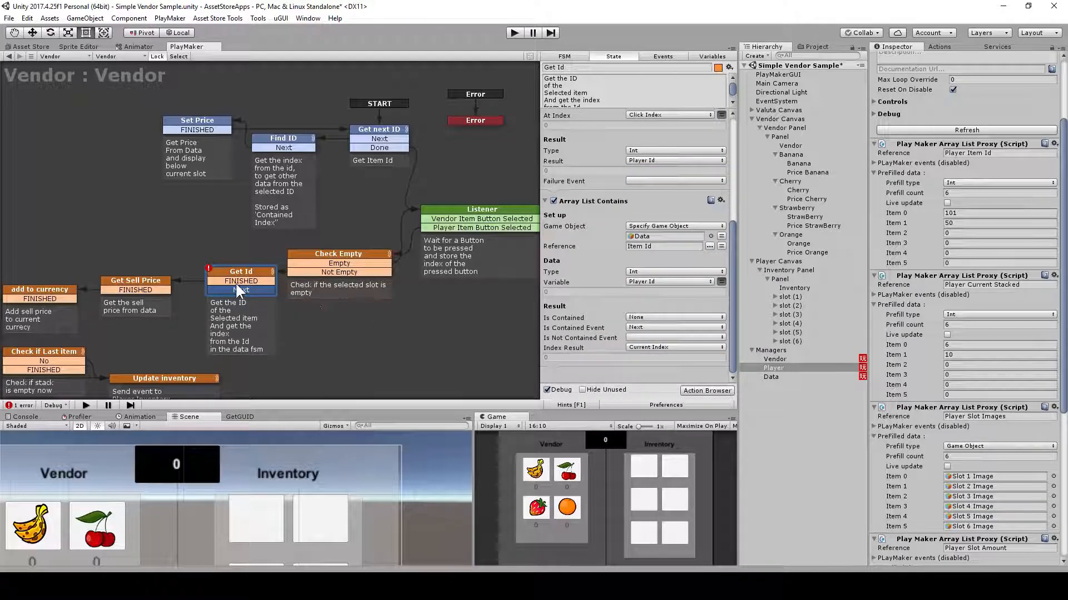
pyautogui.click(229, 288)
# Delete Get Id's FINISHED transition and set the Array List Contains action's Is Not Contained Event to Error.
pyautogui.rightClick(231, 286)
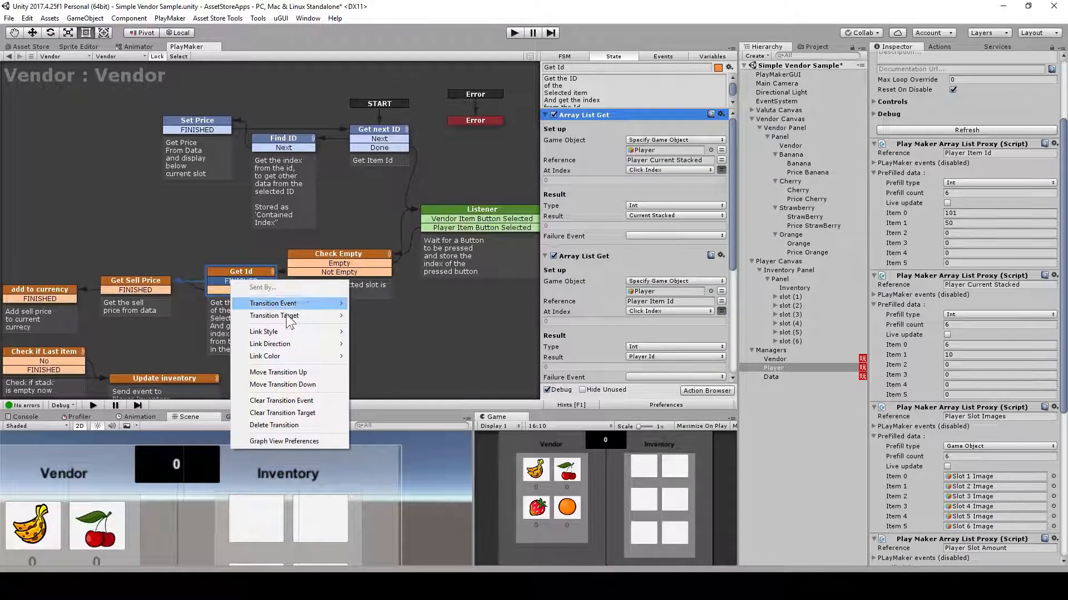
pyautogui.click(310, 425)
pyautogui.scroll(-2, 681, 329)
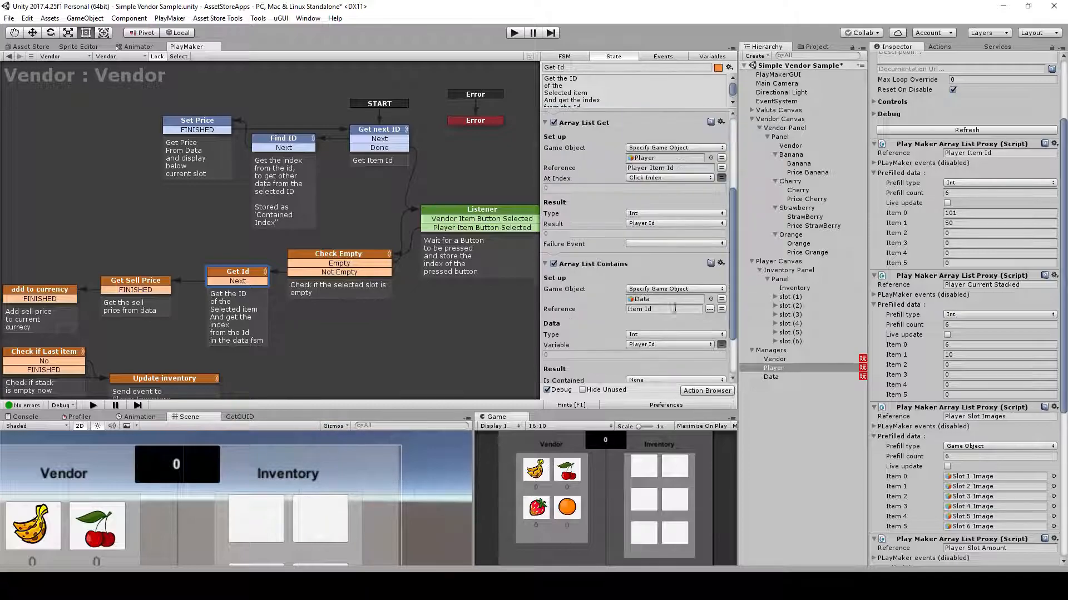
pyautogui.scroll(-2, 674, 306)
pyautogui.click(646, 337)
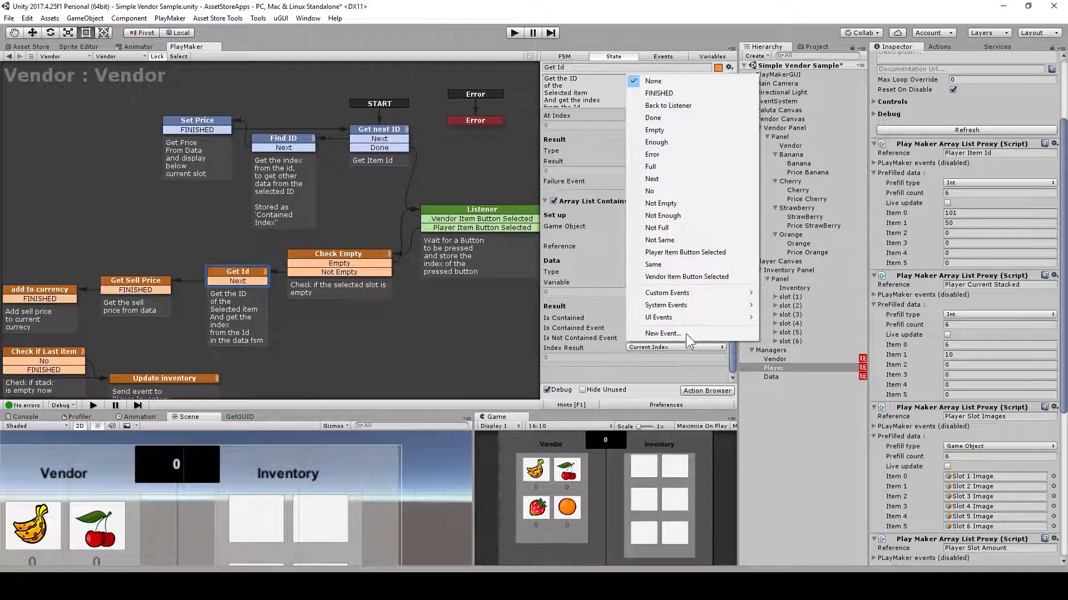
pyautogui.click(683, 155)
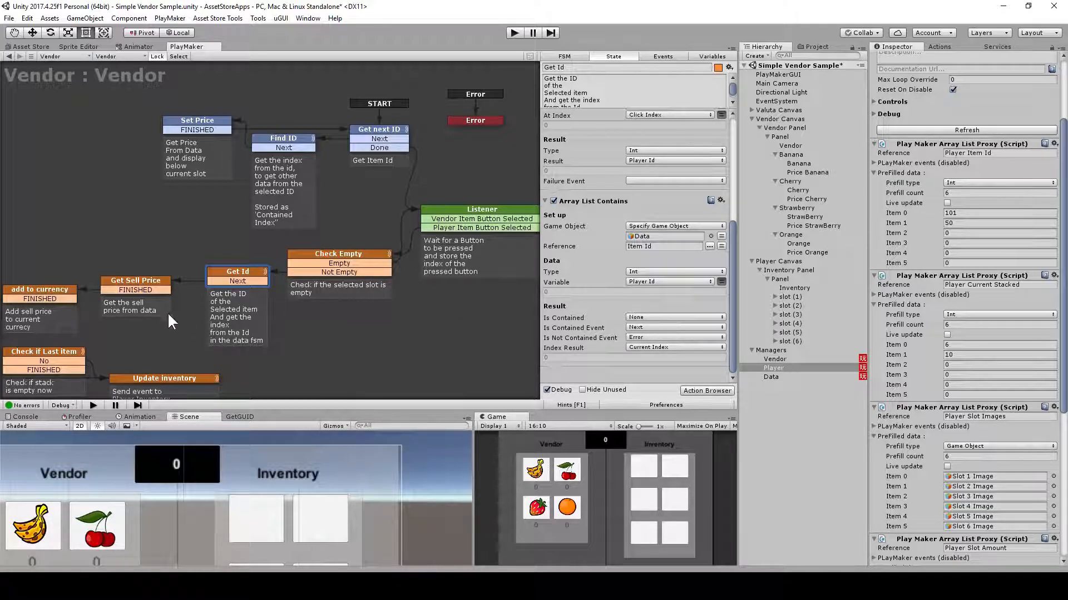
# Review Get Id's actions from the first Array List Get to the Array List Contains index result.
pyautogui.moveTo(196, 340); pyautogui.dragTo(341, 313, button='middle')
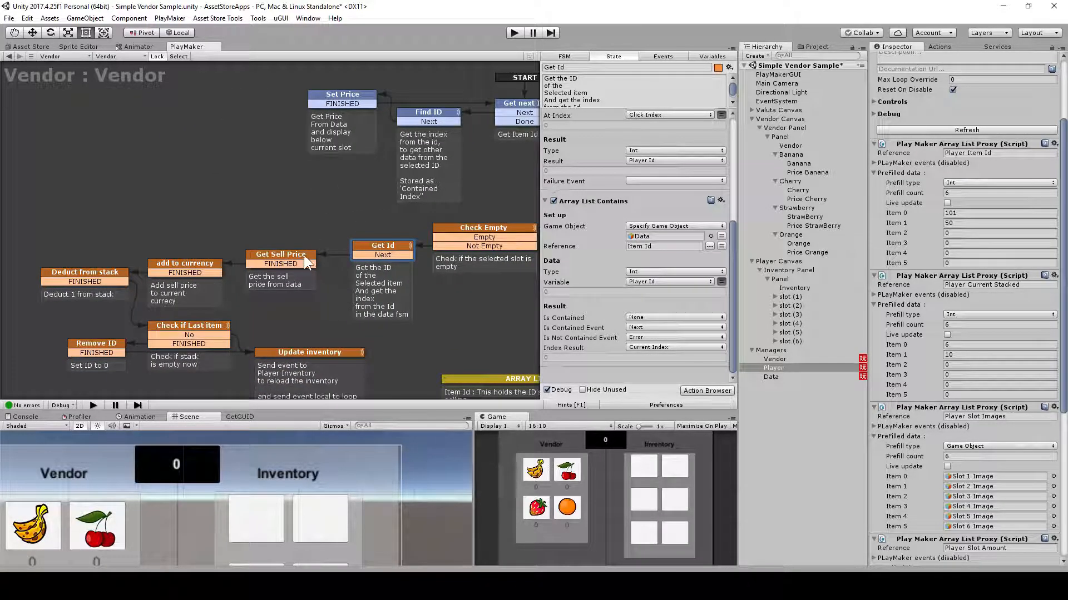
pyautogui.scroll(4, 676, 294)
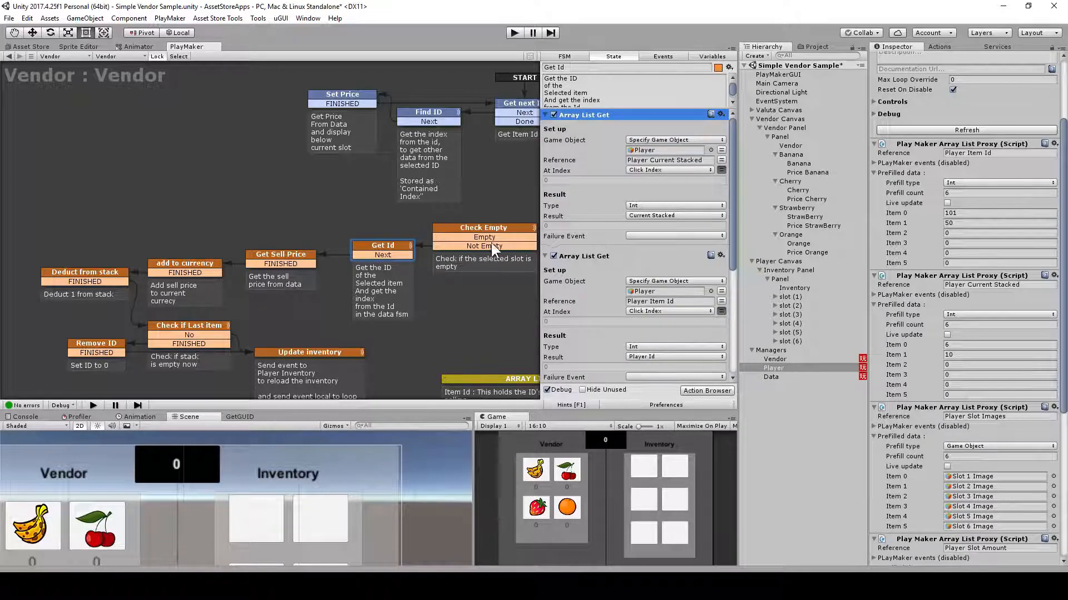
pyautogui.scroll(1, 675, 295)
pyautogui.scroll(-5, 675, 295)
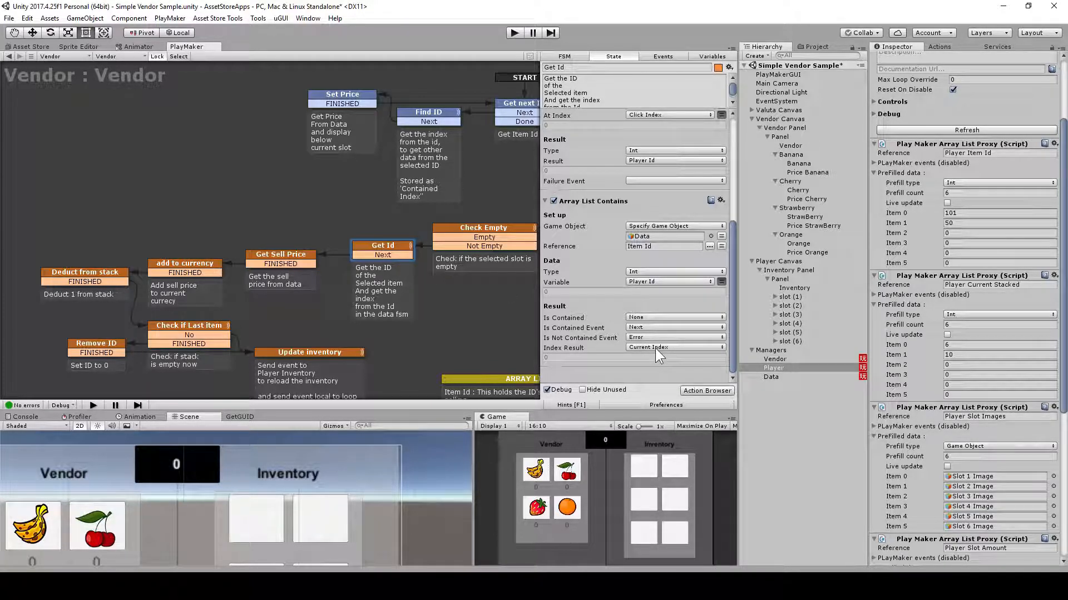
# Inspect the Get Sell Price state's Array List Get and check the Sell Prices list on the Data object.
pyautogui.click(281, 255)
pyautogui.click(664, 134)
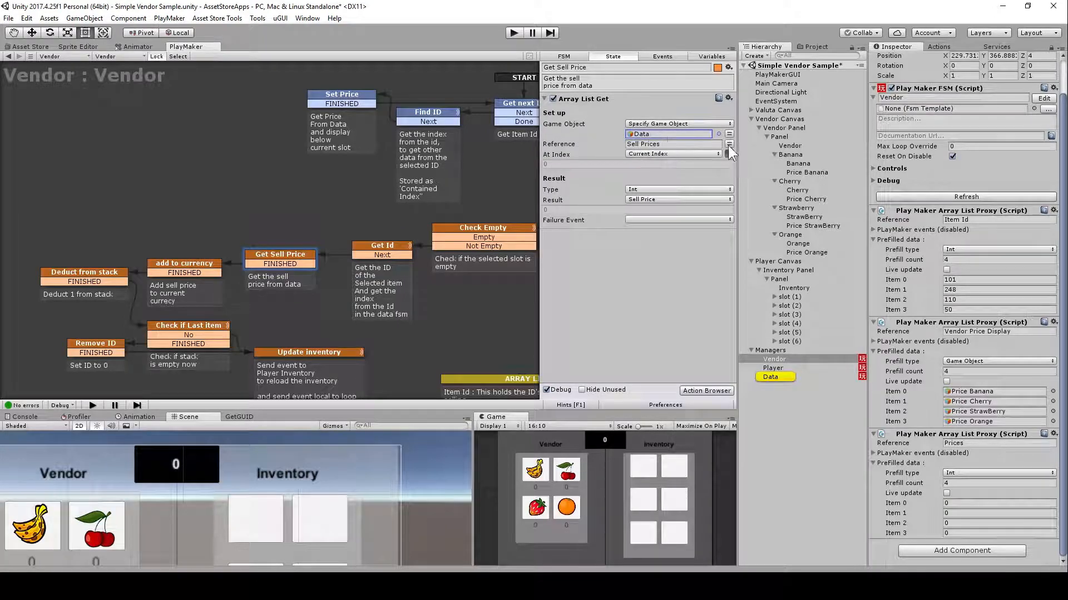
pyautogui.click(789, 377)
pyautogui.scroll(-5, 962, 432)
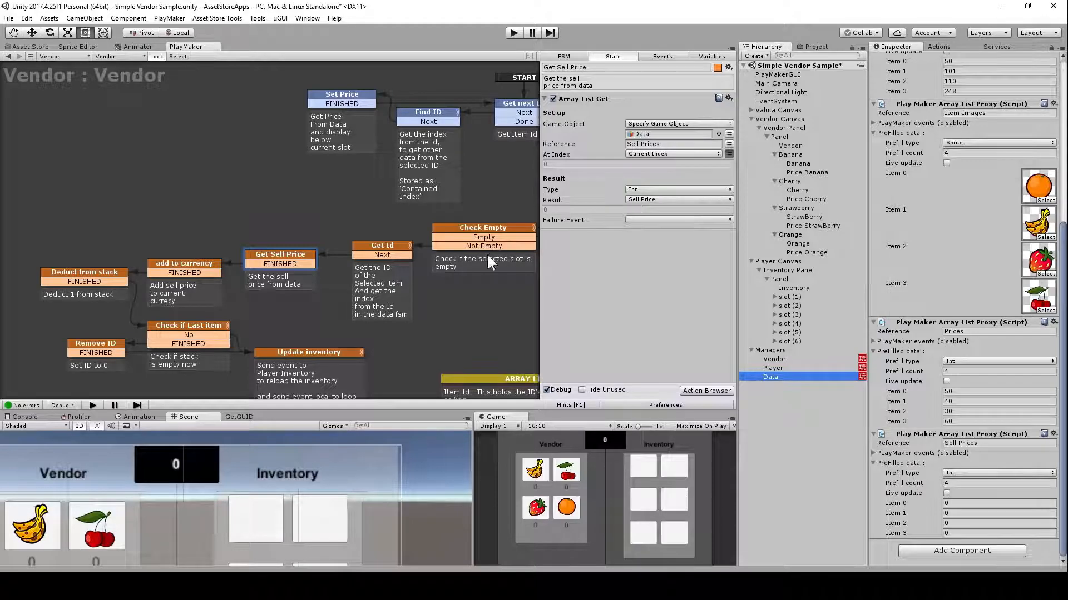
# Inspect the add to currency state's actions and find the Currency variable they reference in the Data object's FSM.
pyautogui.click(185, 263)
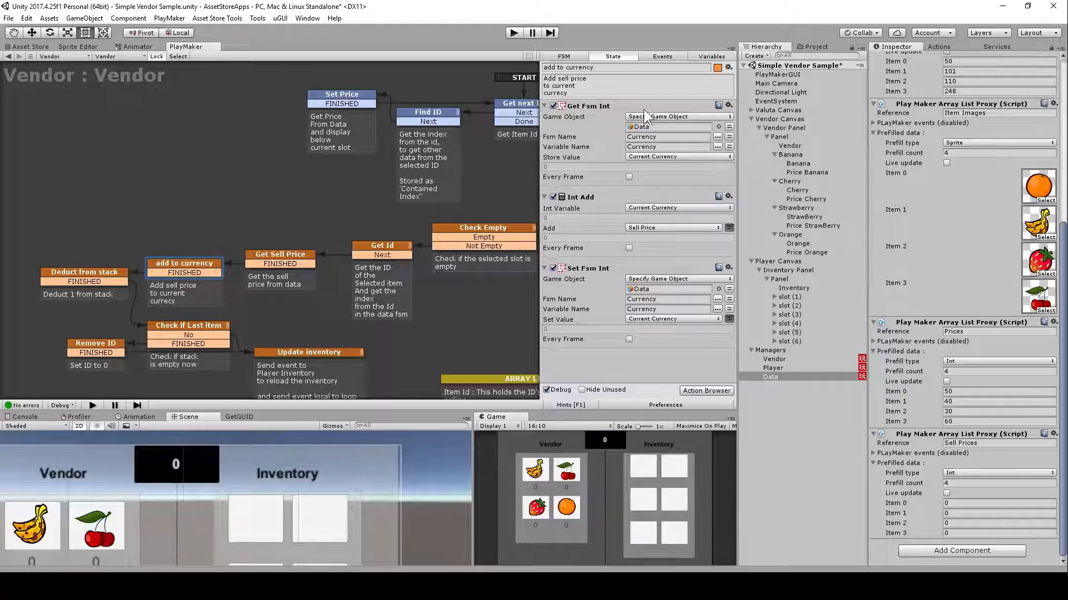
pyautogui.click(667, 128)
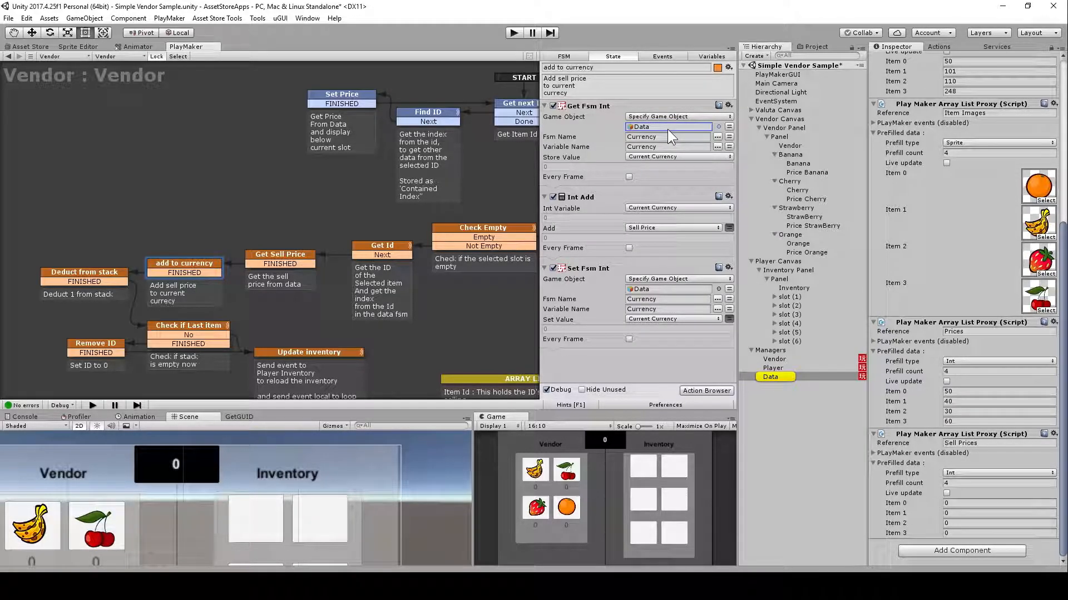
pyautogui.click(799, 376)
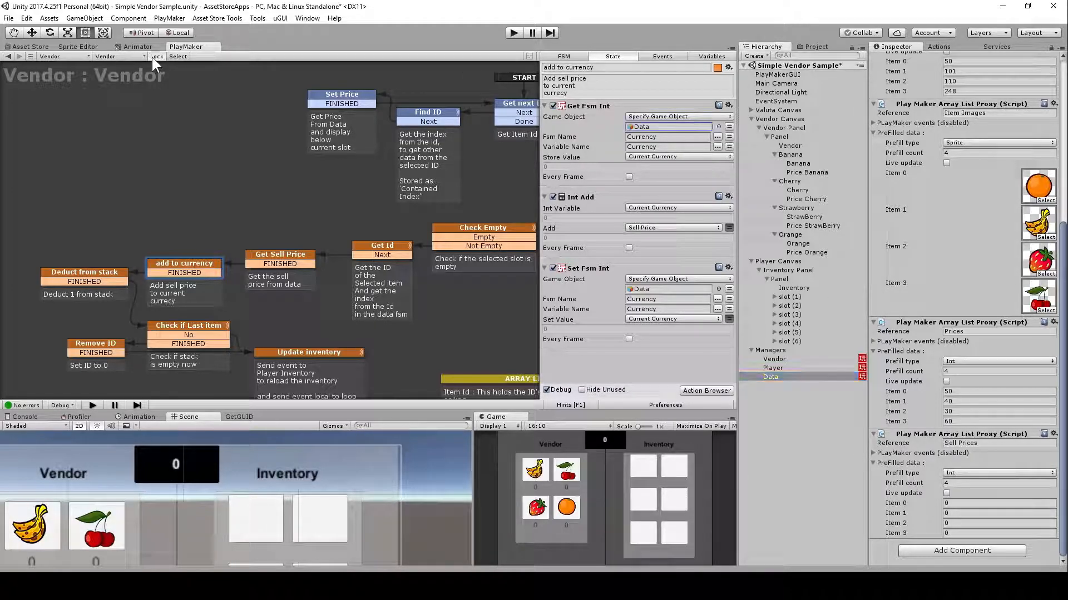
pyautogui.click(711, 56)
pyautogui.scroll(-1, 579, 251)
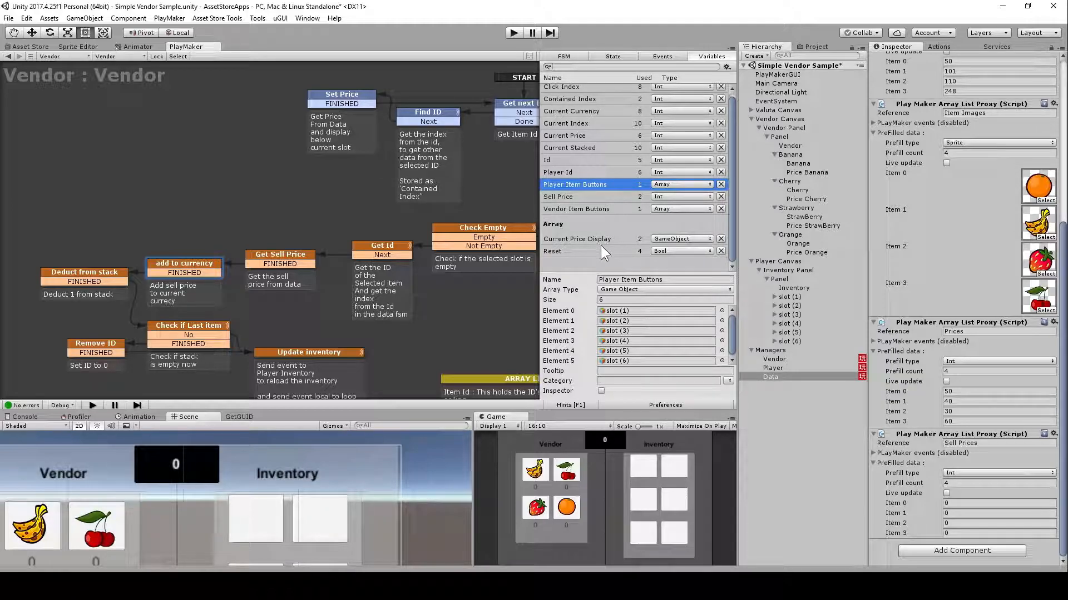
pyautogui.click(791, 368)
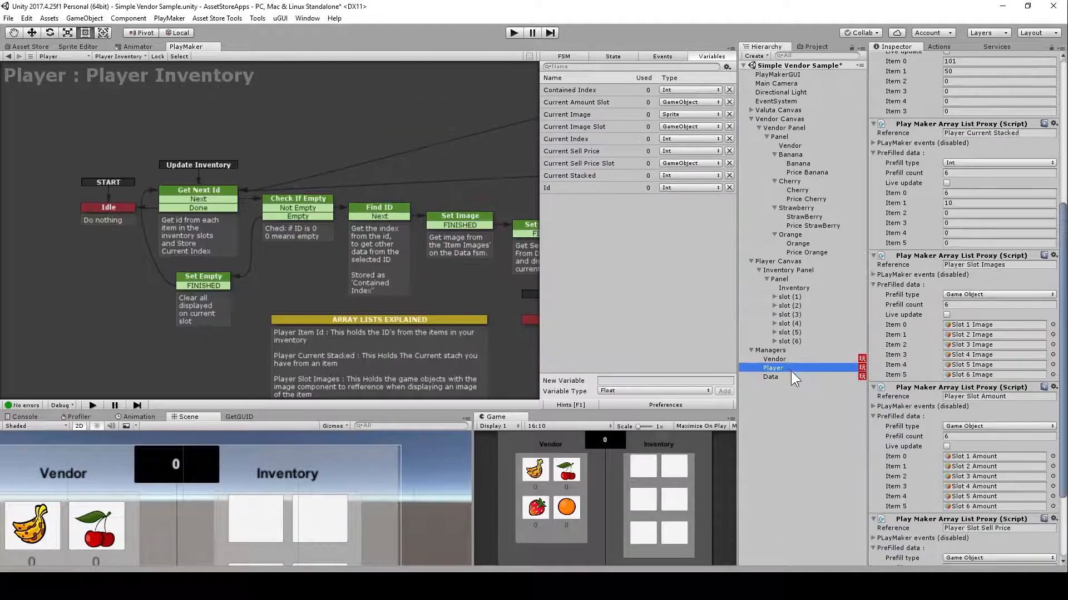
pyautogui.click(790, 378)
pyautogui.click(579, 143)
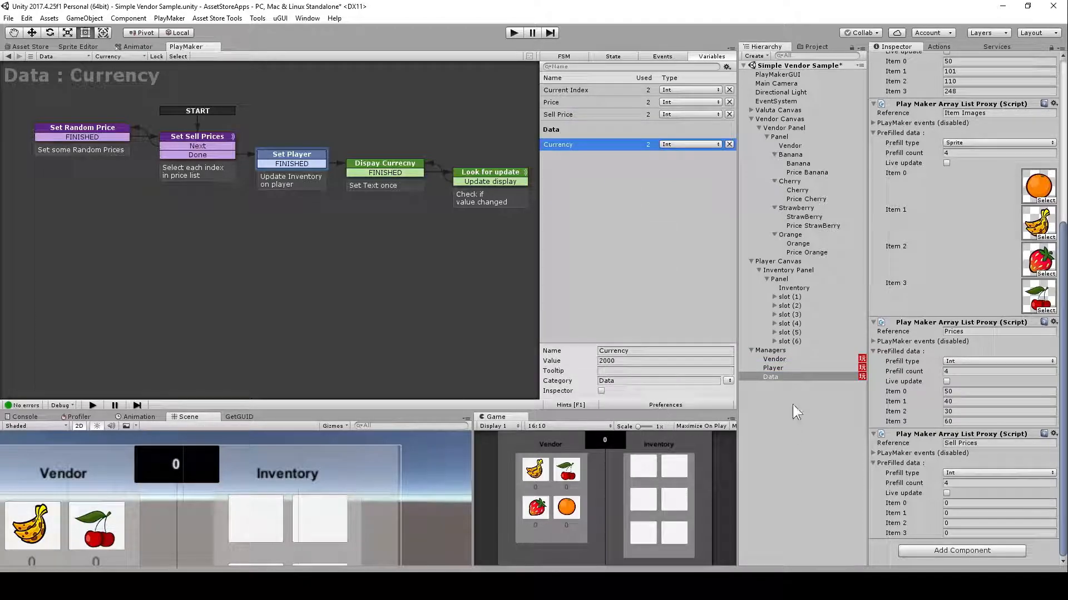
# Review the Vendor's add to currency actions again and compare them with the Currency variable on the Data object.
pyautogui.click(783, 359)
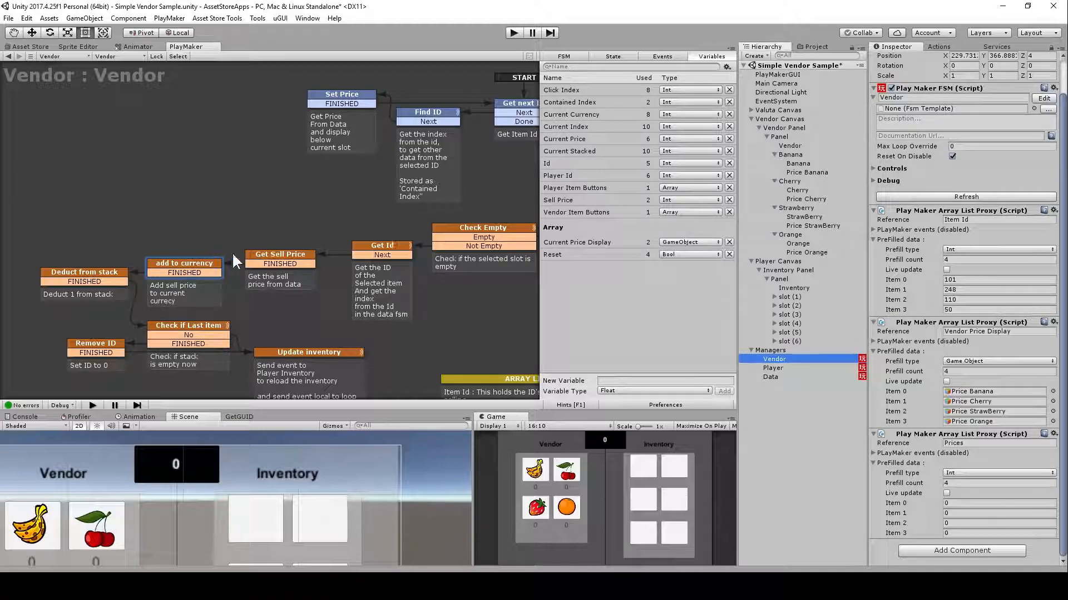
pyautogui.click(195, 266)
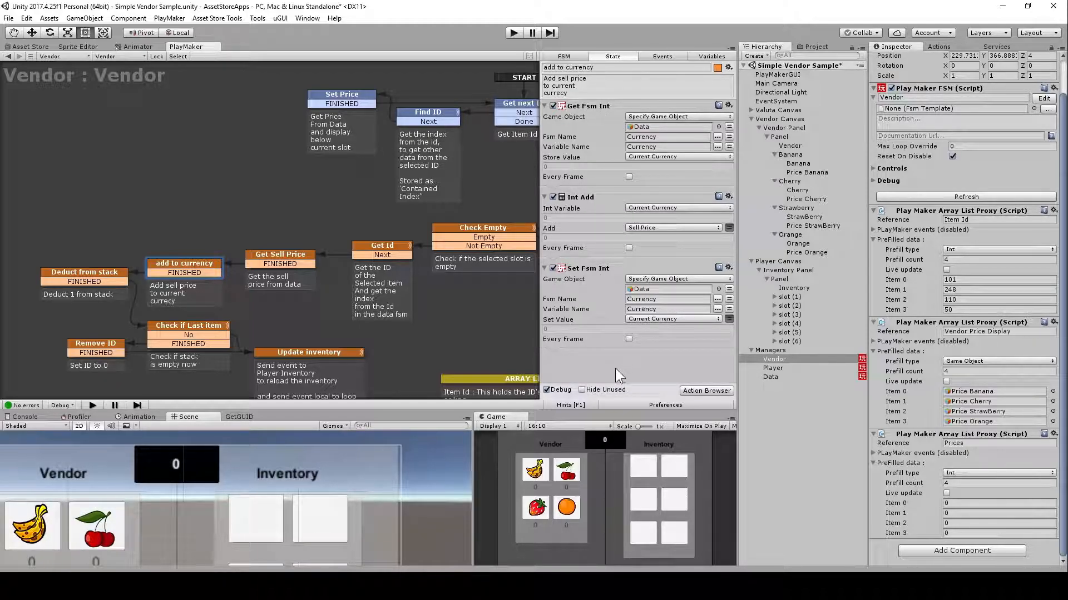
pyautogui.click(773, 378)
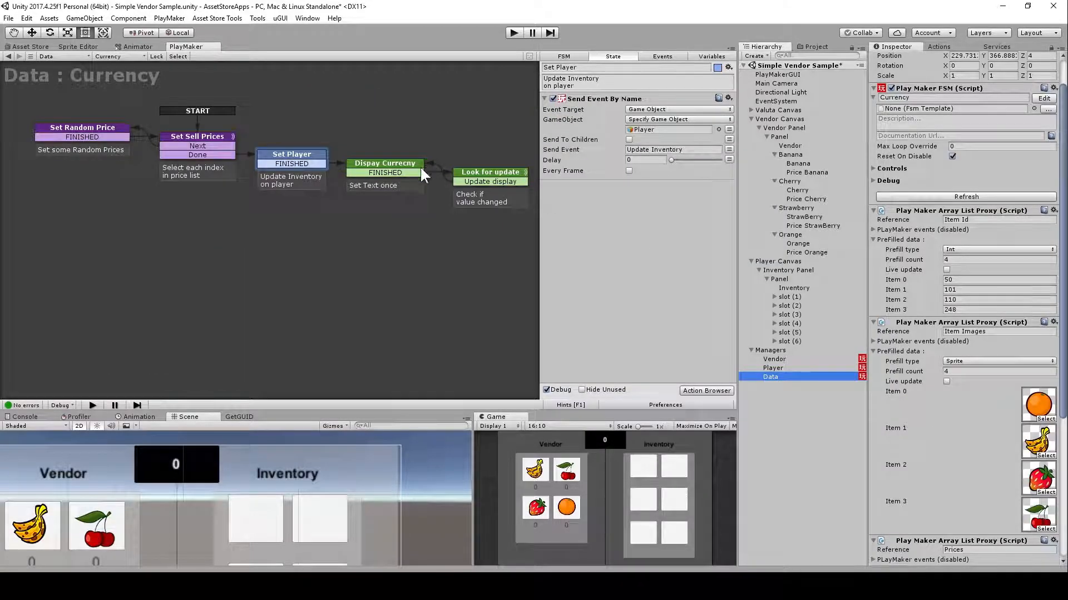
pyautogui.click(702, 56)
pyautogui.click(573, 145)
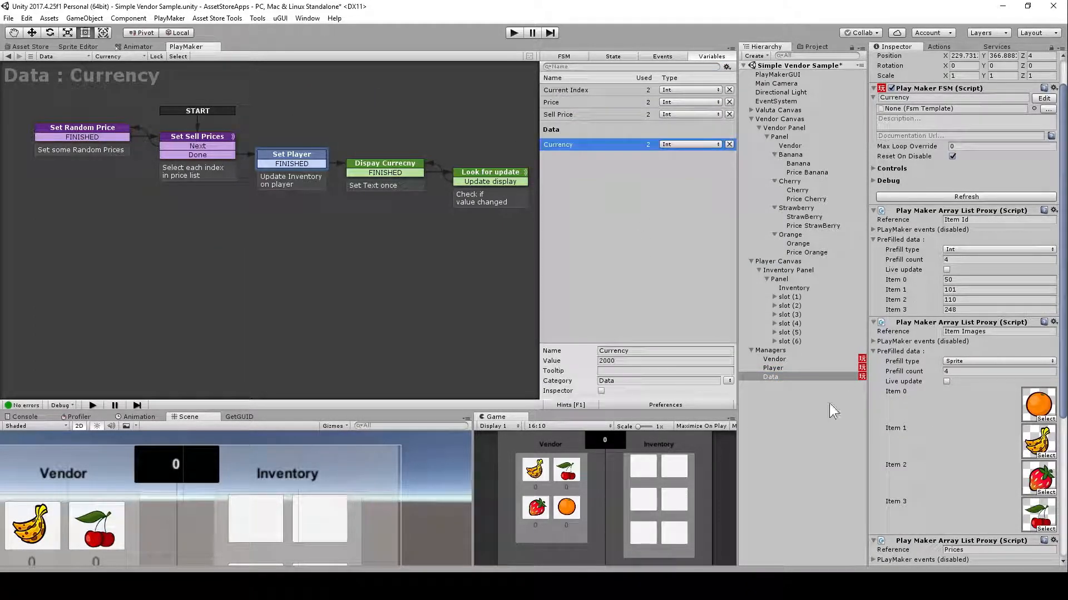
# Return to the Vendor FSM and examine the Deduct from stack state's Int Add and Array List Set actions.
pyautogui.click(781, 358)
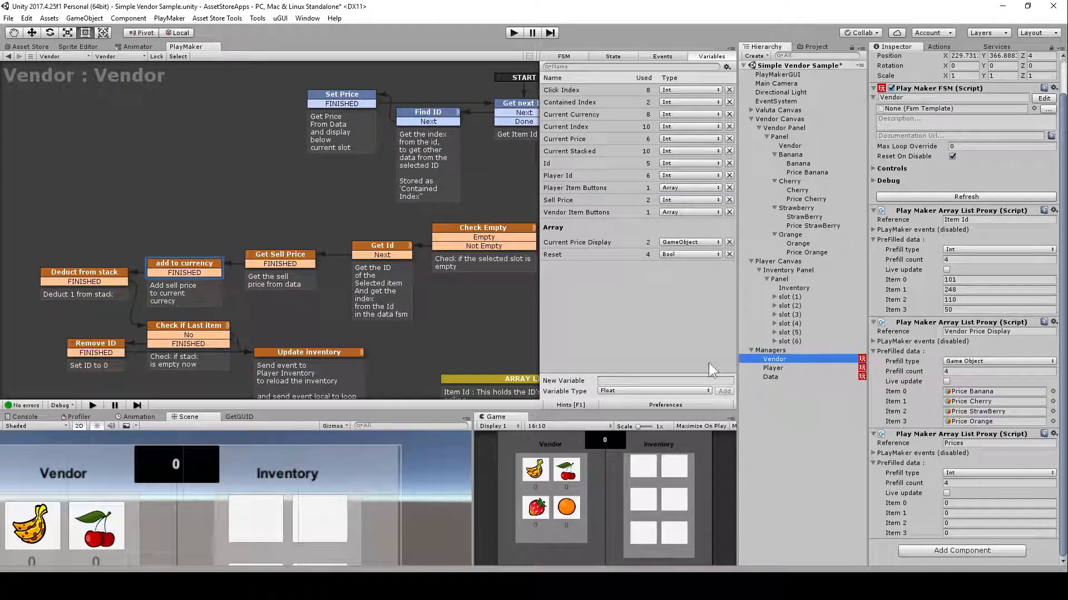
pyautogui.click(181, 261)
pyautogui.click(99, 273)
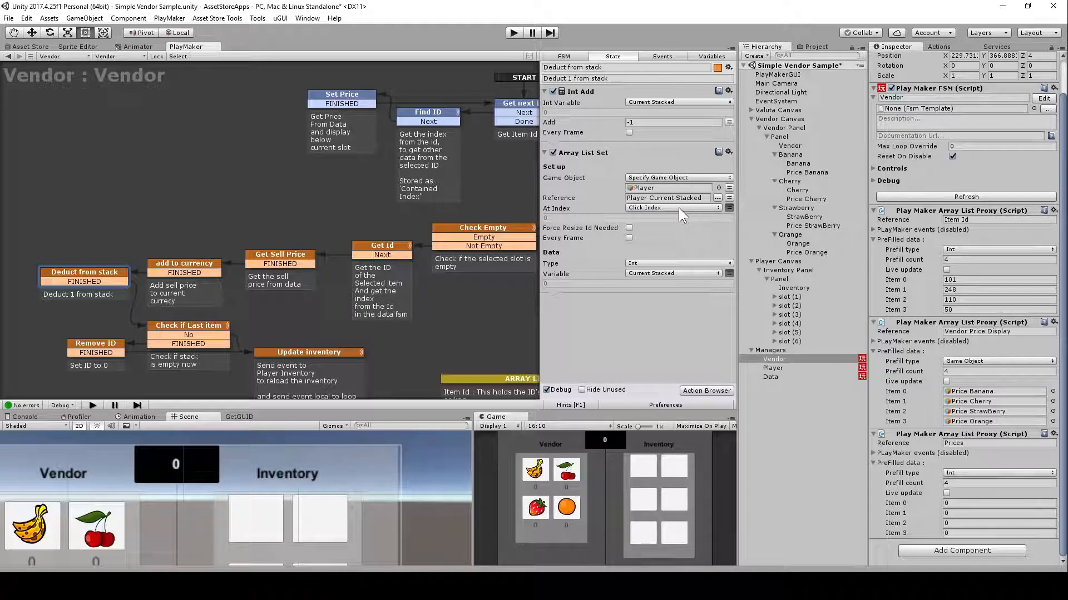
pyautogui.click(679, 188)
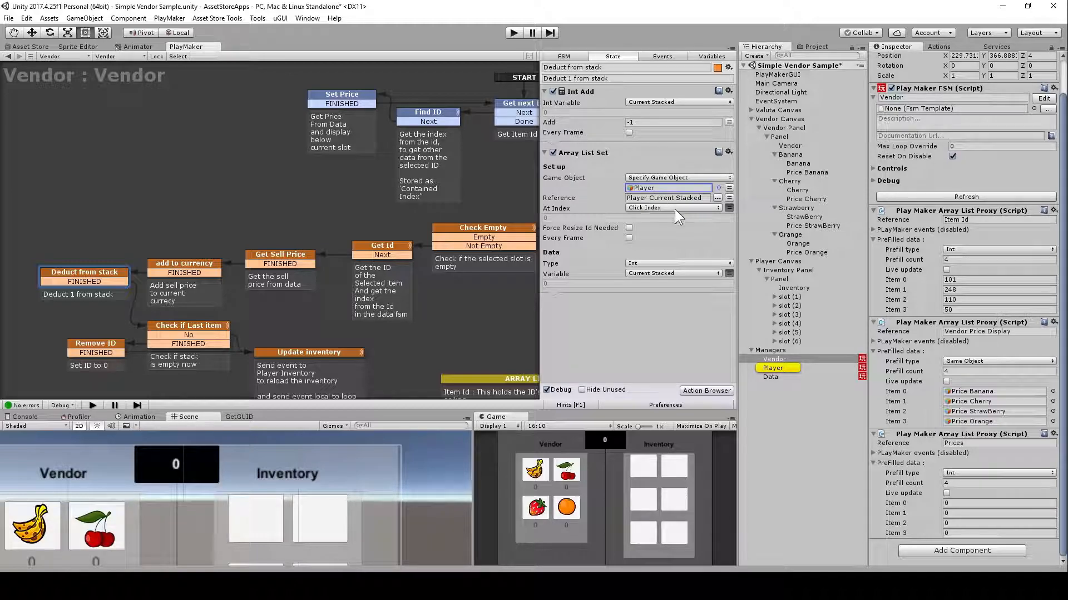
pyautogui.click(703, 198)
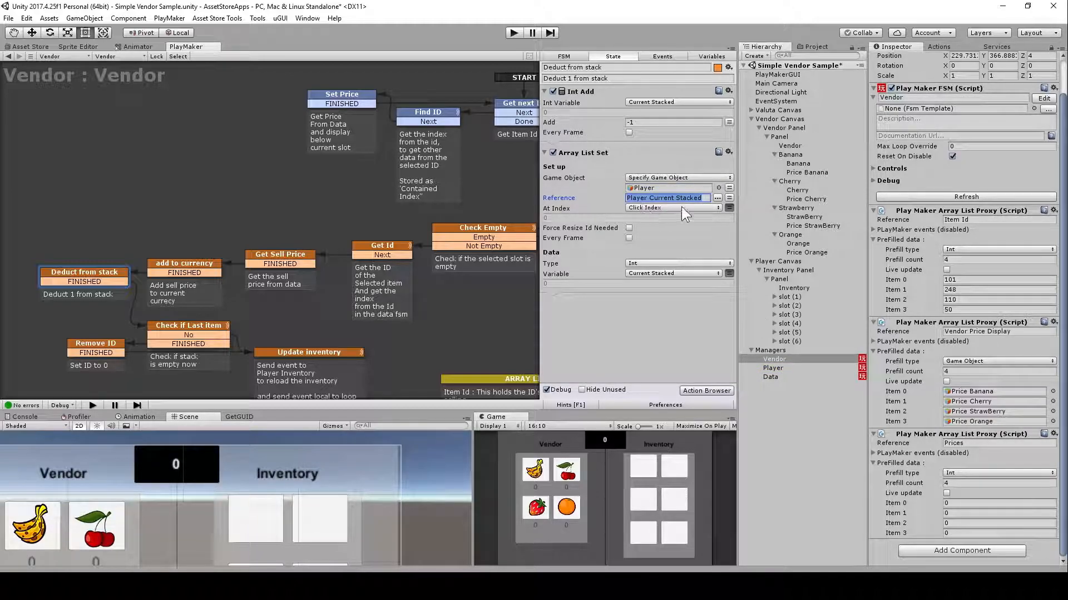
# Set Item 0 of the Player object's Player Current Stacked list to 5.
pyautogui.click(783, 368)
pyautogui.scroll(-3, 990, 258)
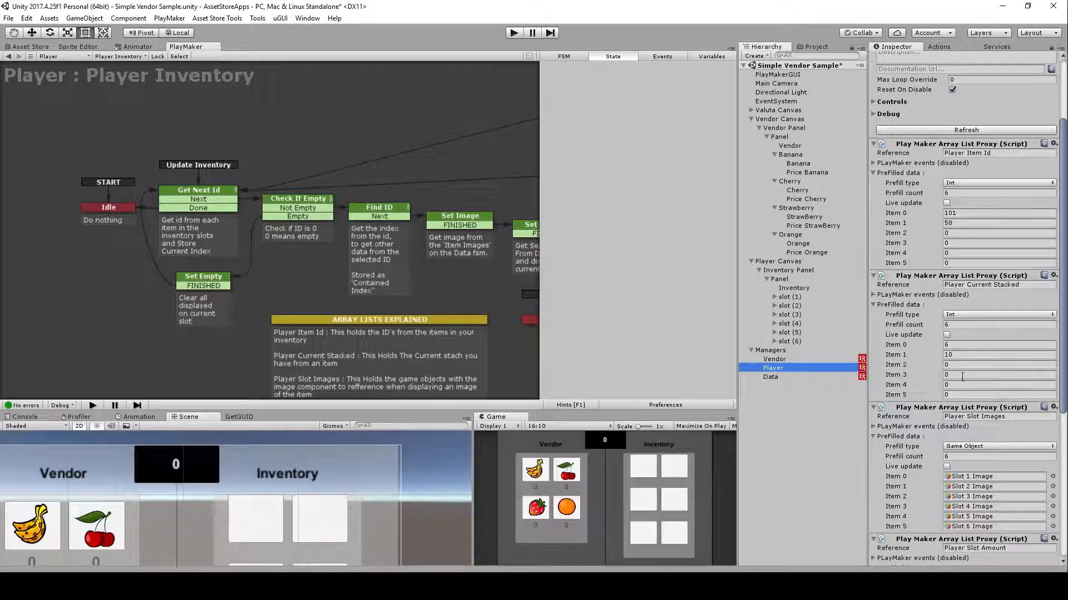
pyautogui.scroll(-3, 971, 341)
pyautogui.click(954, 278)
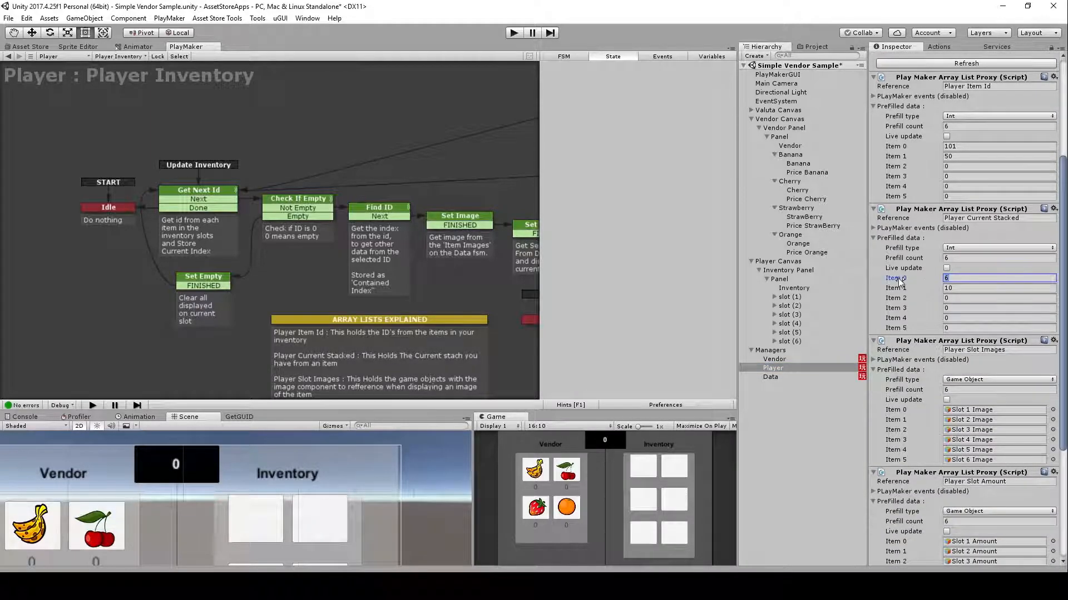
pyautogui.write('5')
# Review the Vendor's Deduct from stack, Check if Last item and Remove ID states.
pyautogui.click(775, 359)
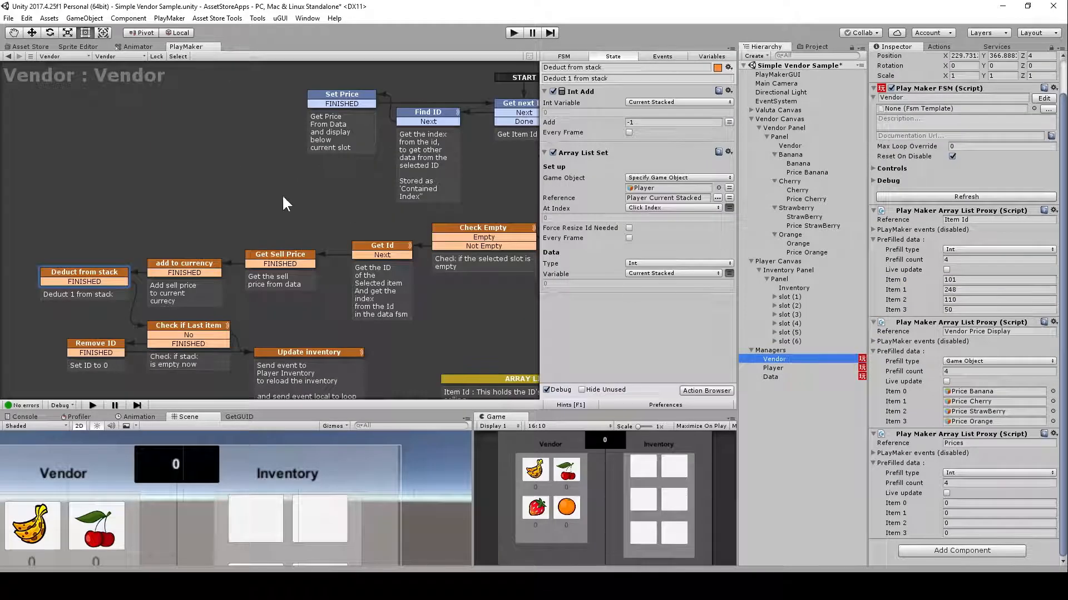
pyautogui.click(106, 273)
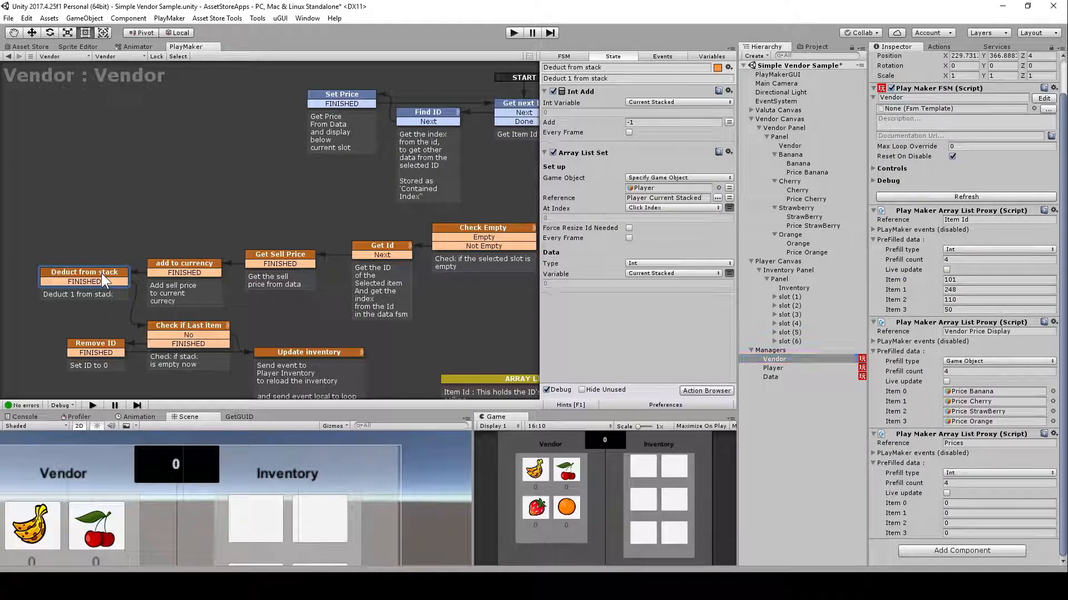
pyautogui.click(206, 327)
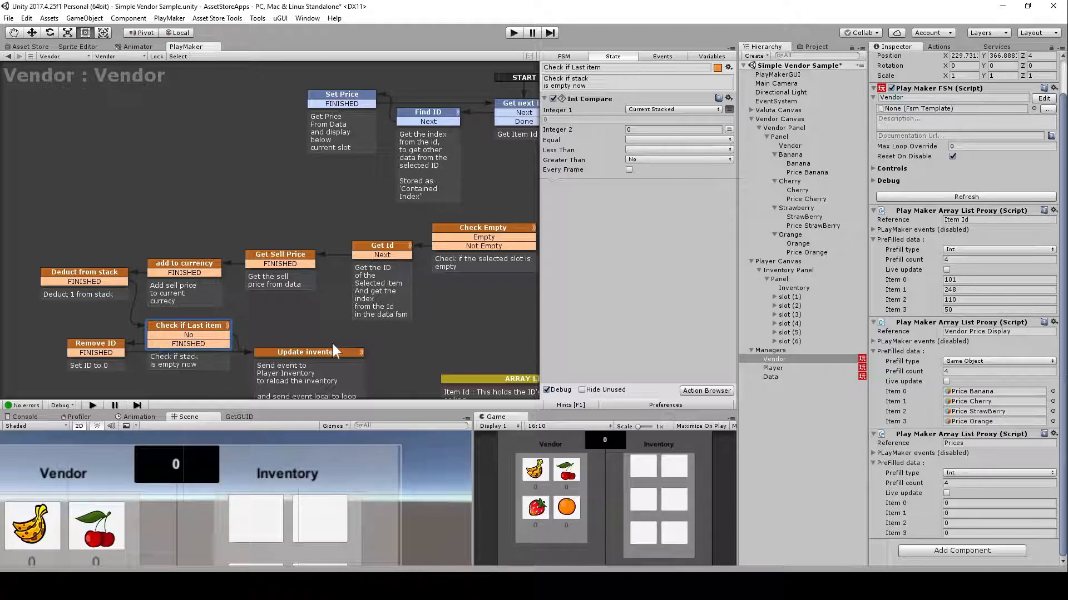
pyautogui.click(111, 345)
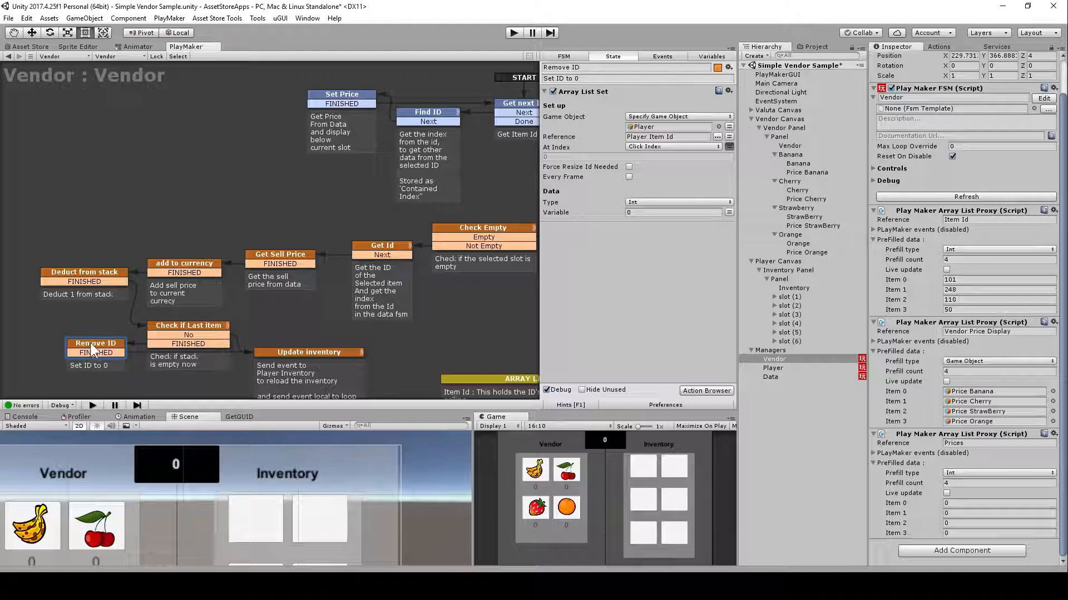
# Review the Vendor's Update inventory state, its Send Event By Name and Send Event actions, and the preceding Check if Last item state.
pyautogui.click(318, 351)
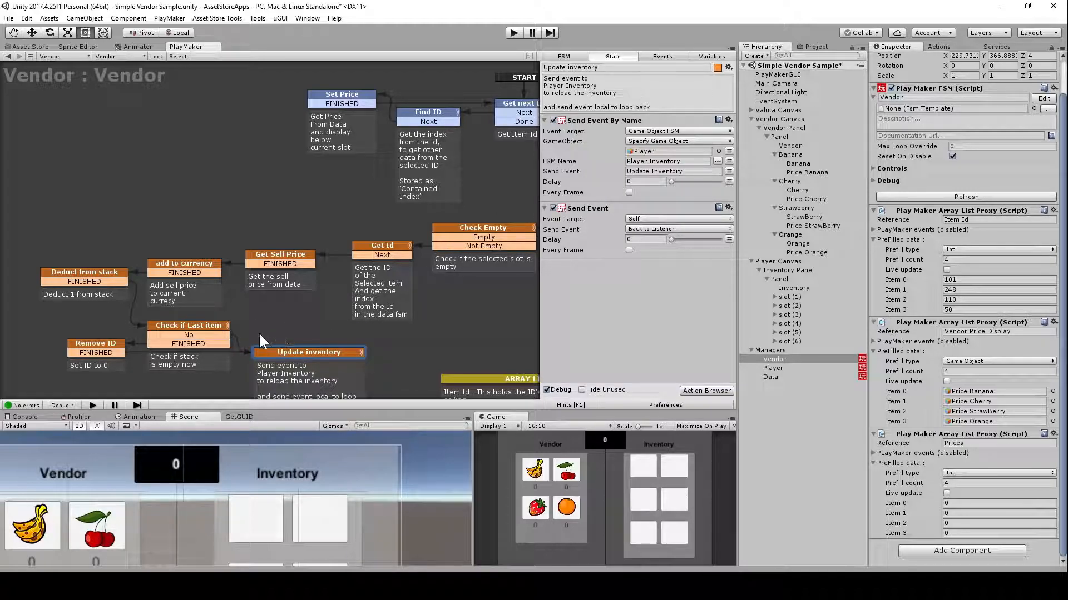
pyautogui.click(190, 326)
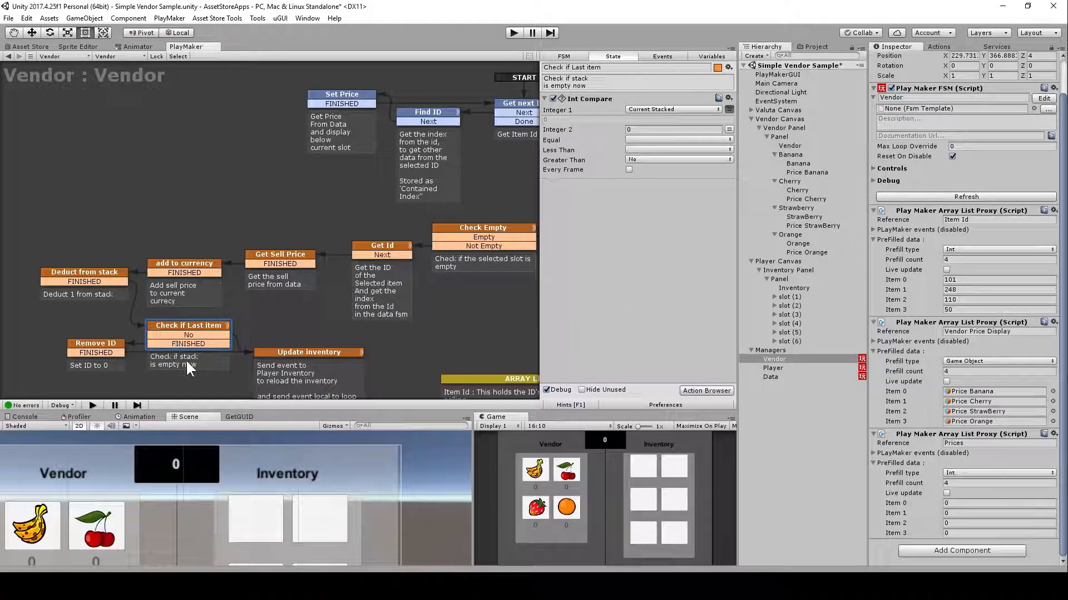
pyautogui.click(328, 352)
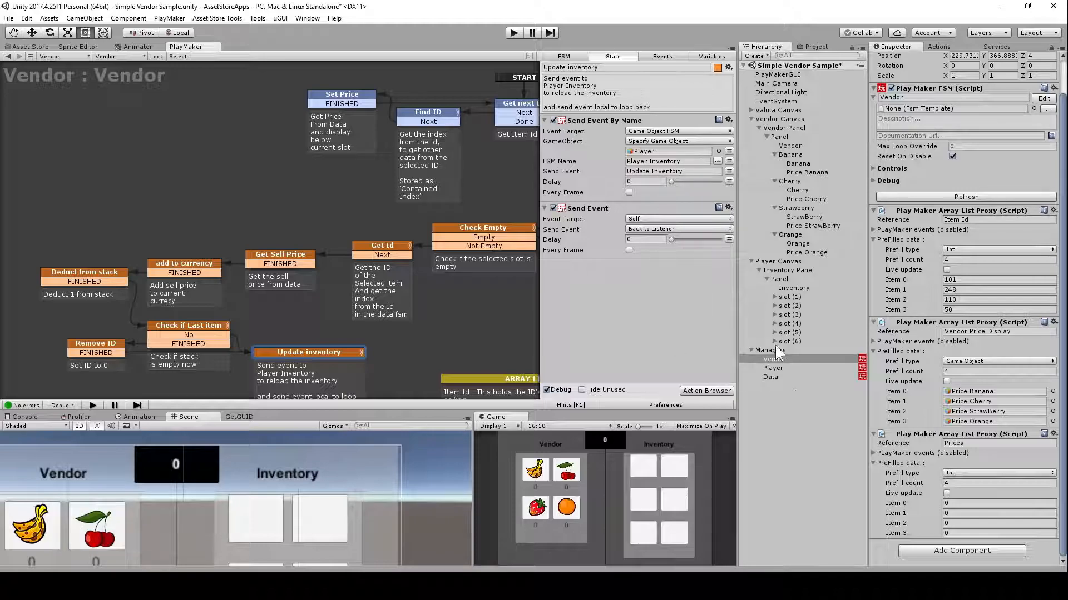
pyautogui.click(585, 208)
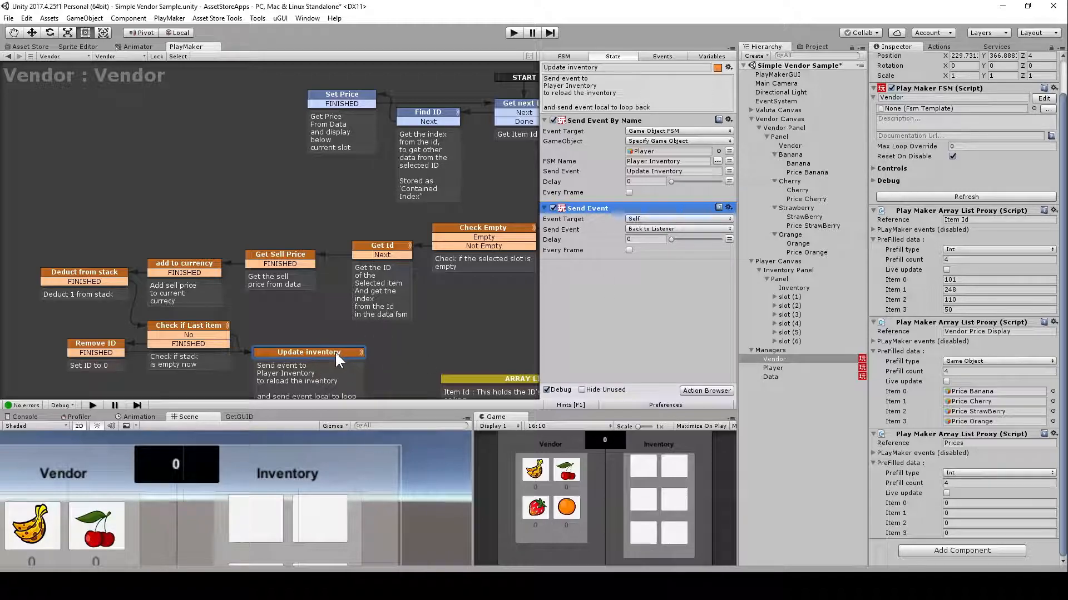
# Inspect the Next Frame Event state and check which actions send its Back to Listener global event.
pyautogui.moveTo(436, 320); pyautogui.dragTo(213, 304, button='middle')
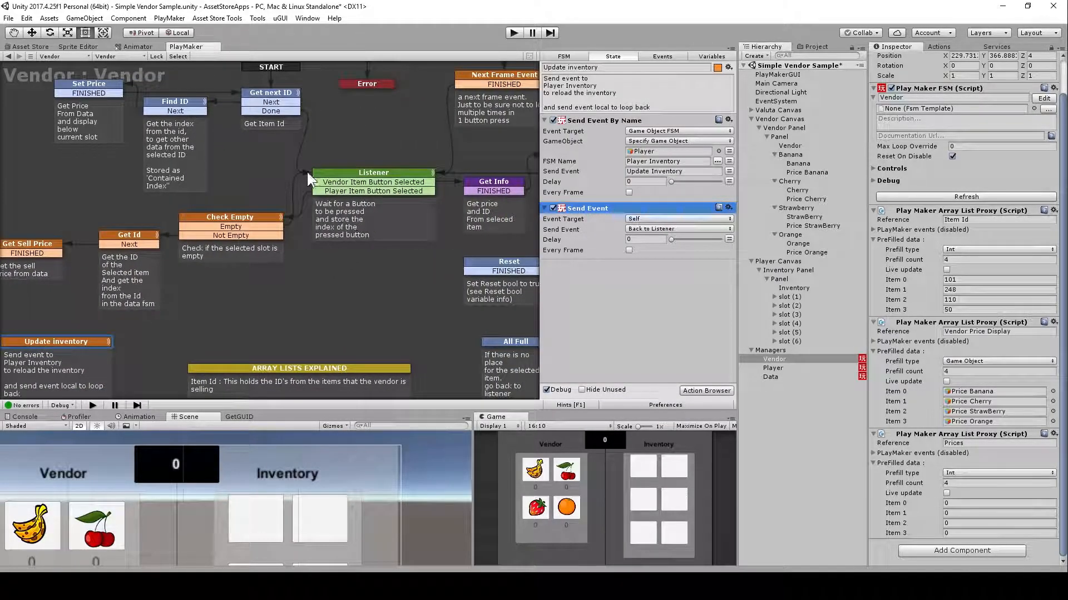
pyautogui.moveTo(323, 166); pyautogui.dragTo(250, 261, button='middle')
pyautogui.click(451, 143)
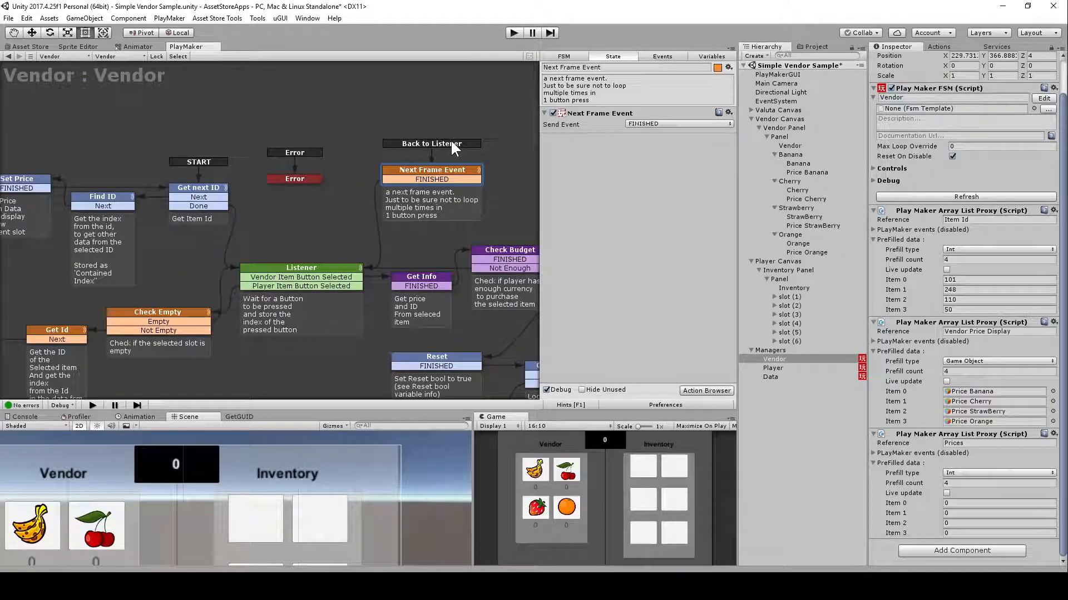
pyautogui.rightClick(451, 142)
pyautogui.moveTo(536, 147)
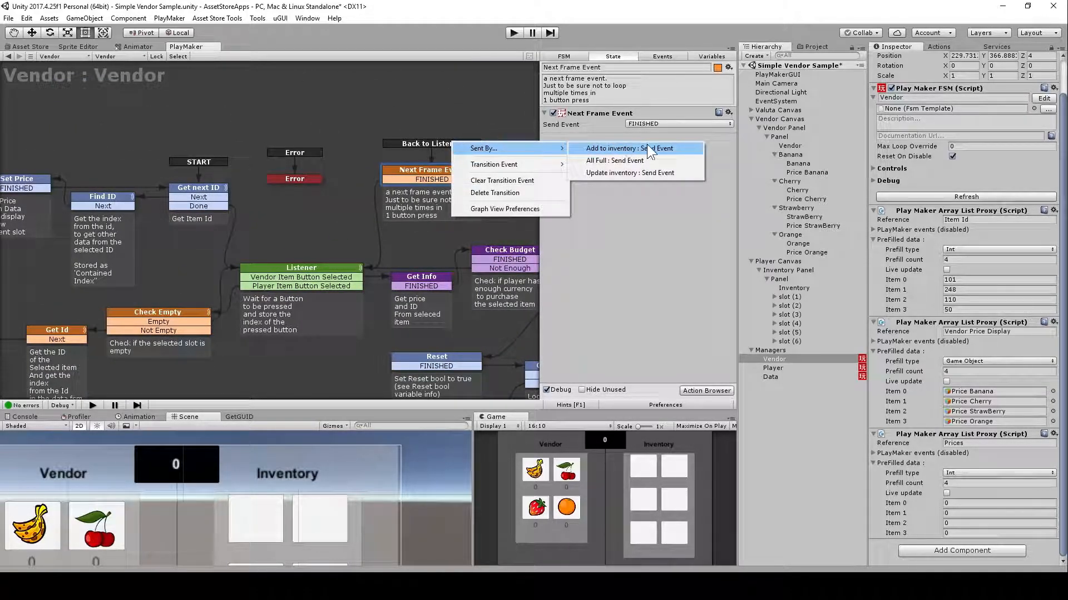
pyautogui.click(412, 147)
# Try linking a FINISHED transition from Update inventory directly to Next Frame Event, and delete that transition.
pyautogui.scroll(-2, 342, 287)
pyautogui.moveTo(290, 361); pyautogui.dragTo(435, 181, button='middle')
pyautogui.scroll(-2, 324, 223)
pyautogui.scroll(1, 215, 255)
pyautogui.click(192, 259)
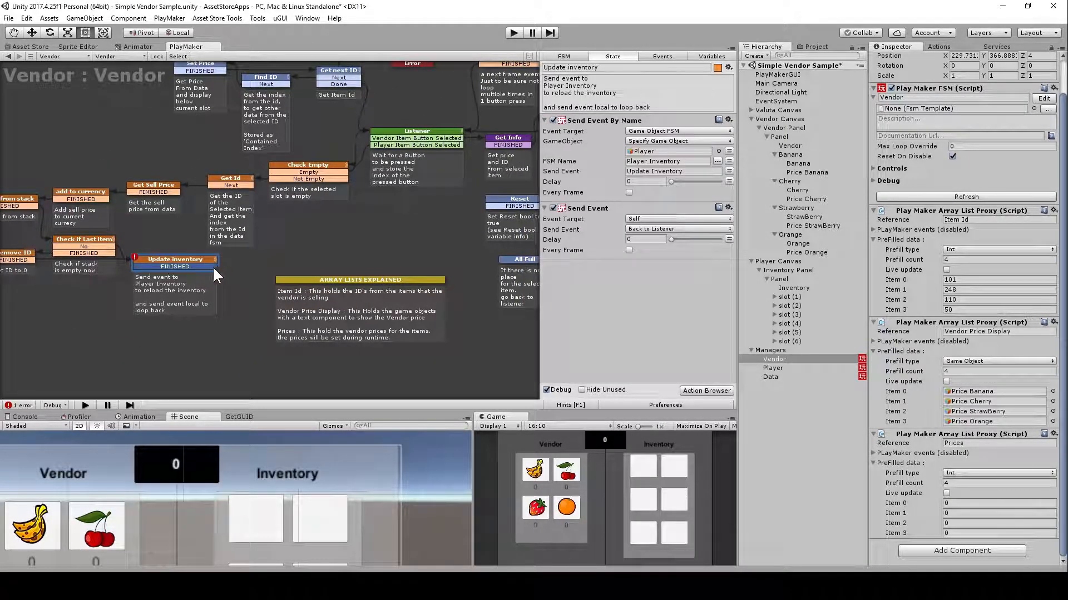
pyautogui.moveTo(206, 266); pyautogui.dragTo(498, 88)
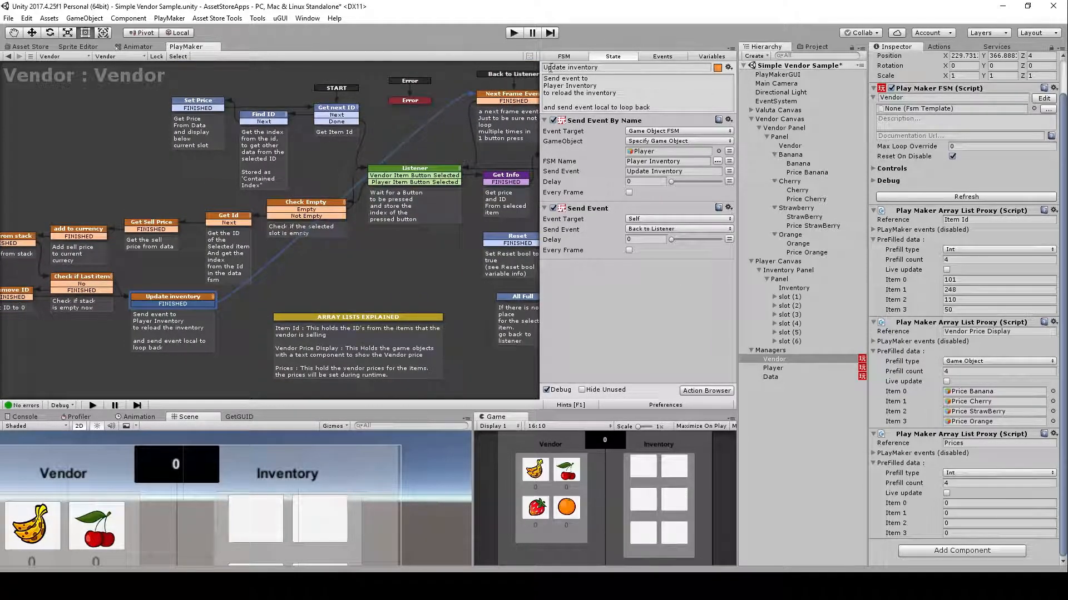
pyautogui.rightClick(196, 302)
pyautogui.click(288, 454)
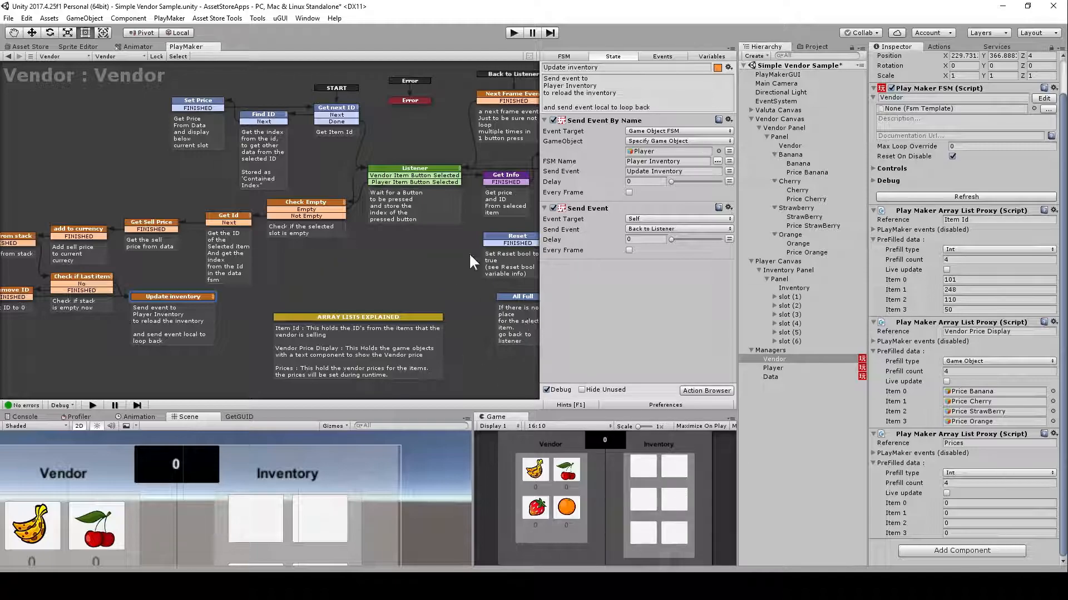
# Examine the Listener state's UI Button From Array Index actions and trace its Vendor Item Button Selected transition to Get Info.
pyautogui.moveTo(453, 237); pyautogui.dragTo(142, 291, button='middle')
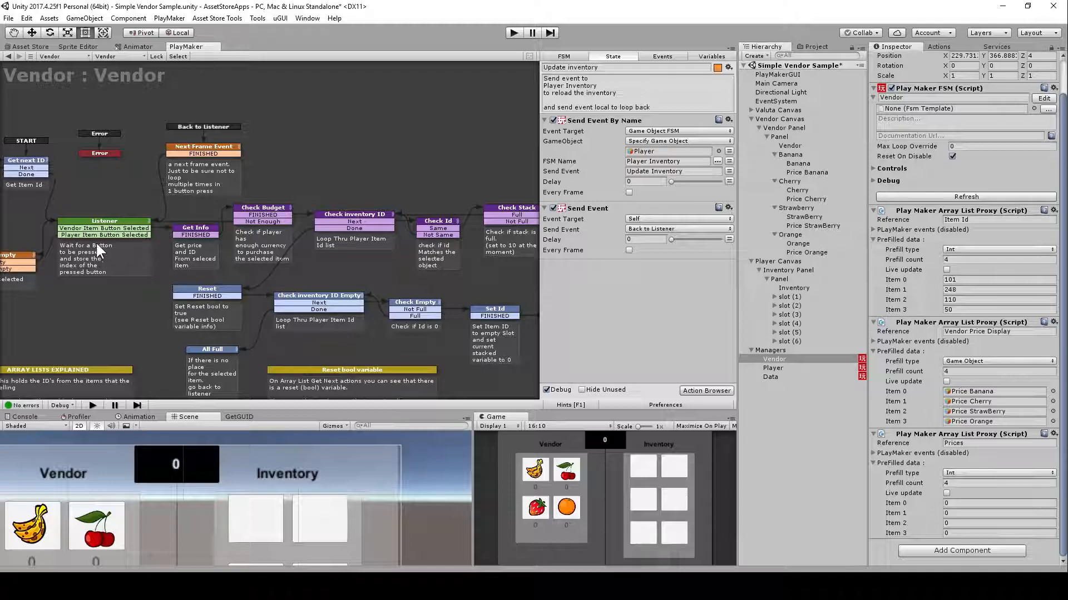
pyautogui.click(88, 227)
pyautogui.moveTo(125, 302); pyautogui.dragTo(257, 261, button='middle')
pyautogui.scroll(3, 304, 248)
pyautogui.click(239, 183)
pyautogui.click(243, 192)
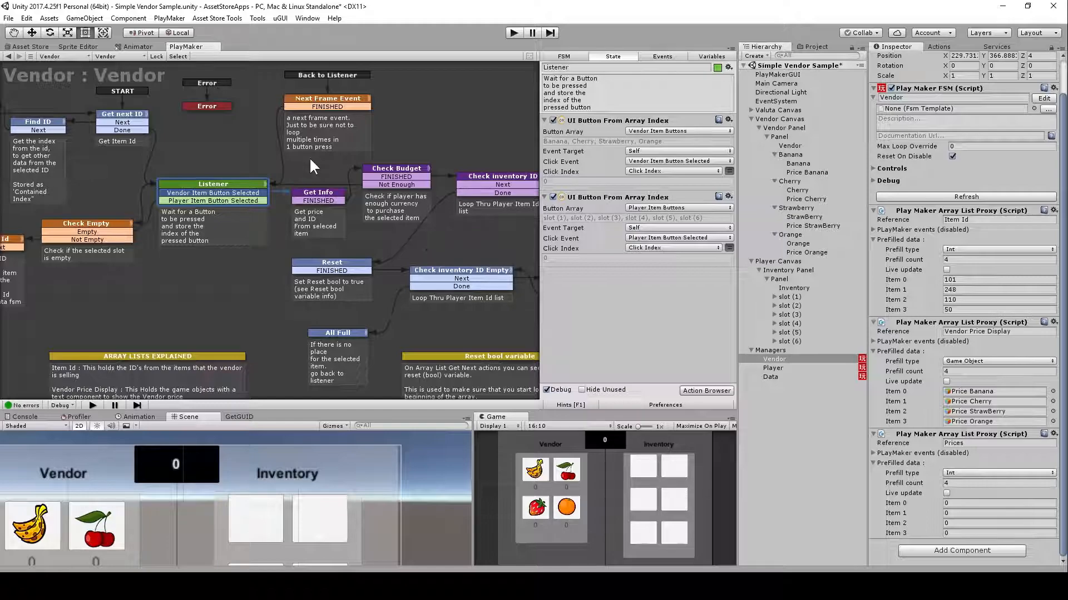
# Examine the Get Info state's Array List Get actions against the Vendor's Prices and Item Id lists and the Data and Player lists.
pyautogui.click(311, 192)
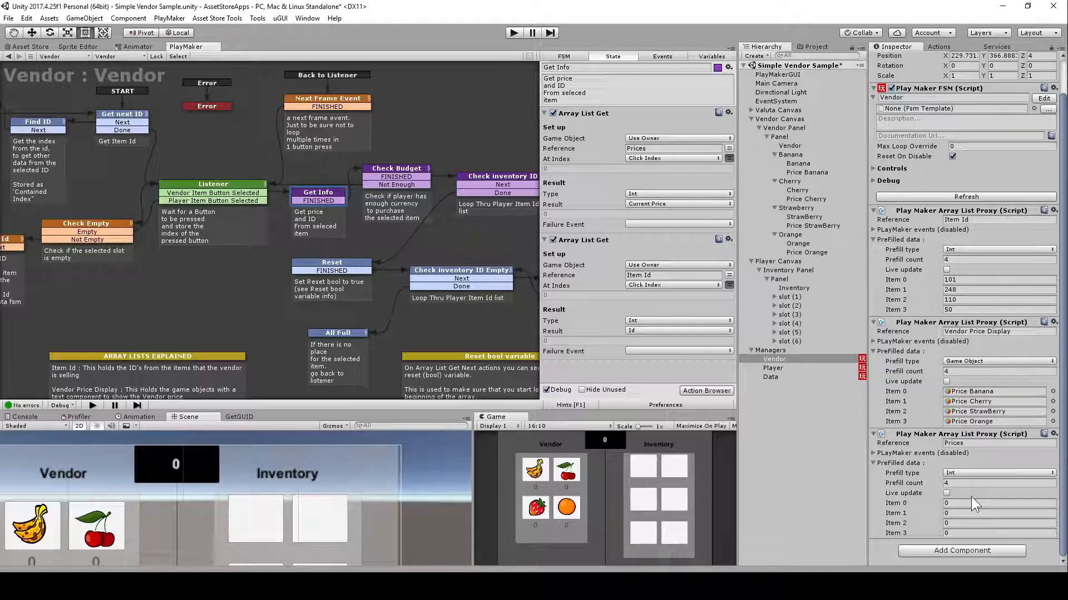
pyautogui.click(948, 504)
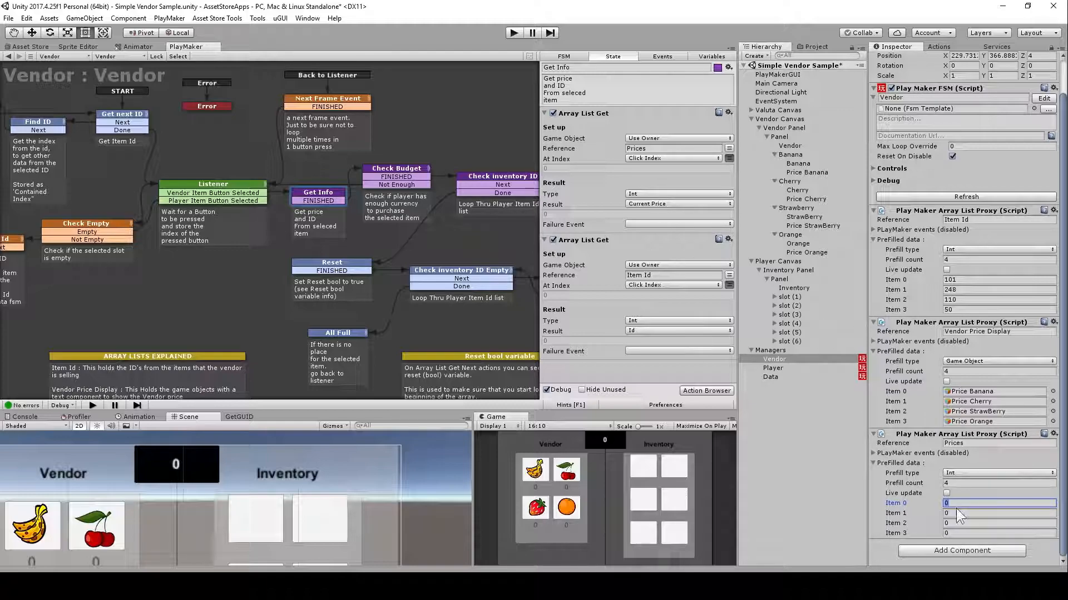
pyautogui.click(772, 377)
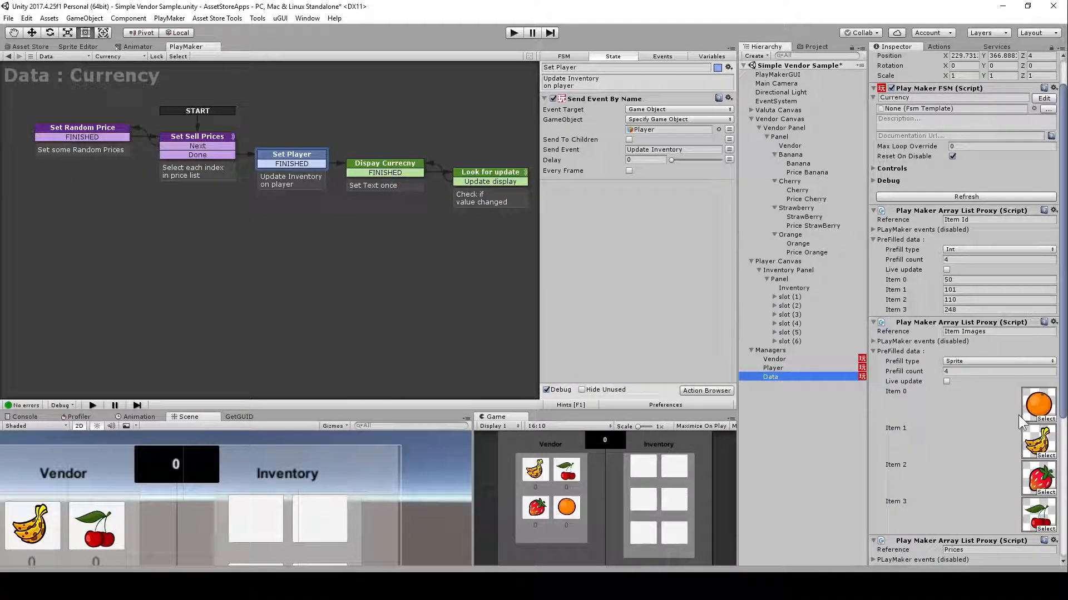
pyautogui.scroll(-3, 969, 441)
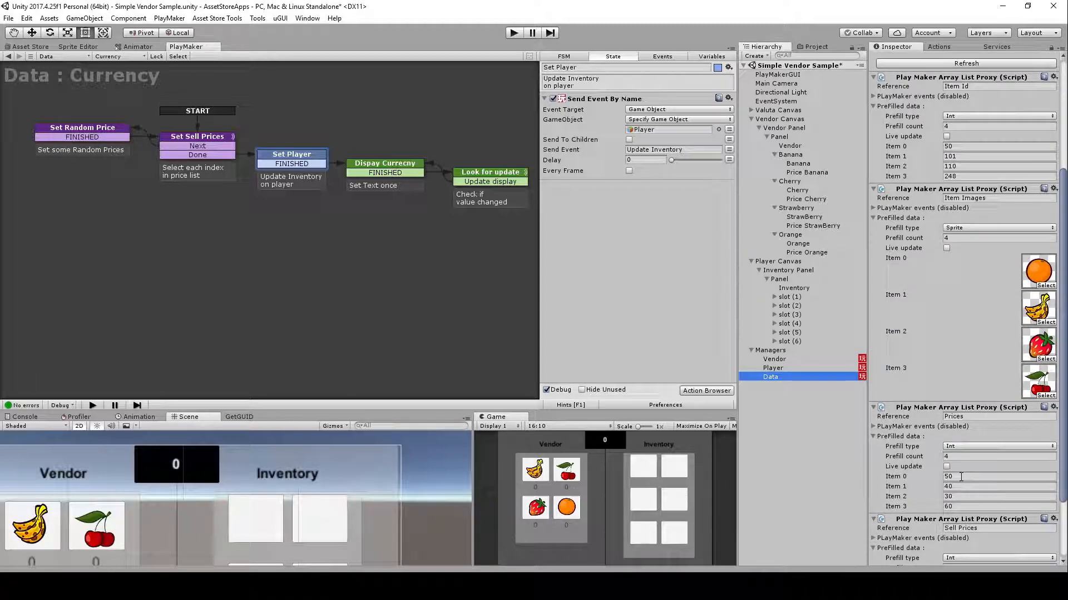
pyautogui.click(776, 368)
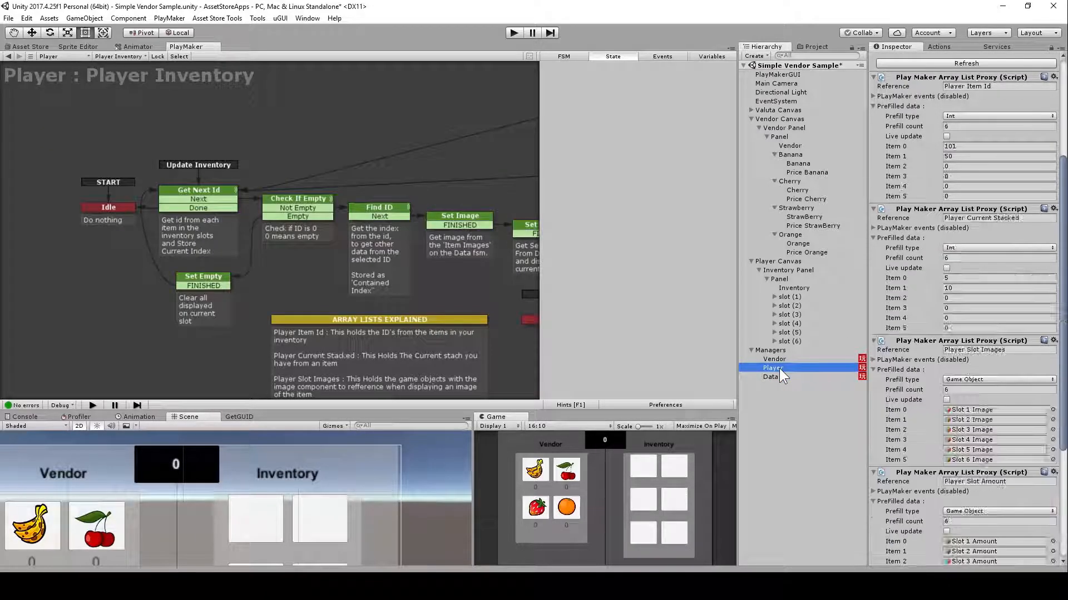
pyautogui.click(775, 360)
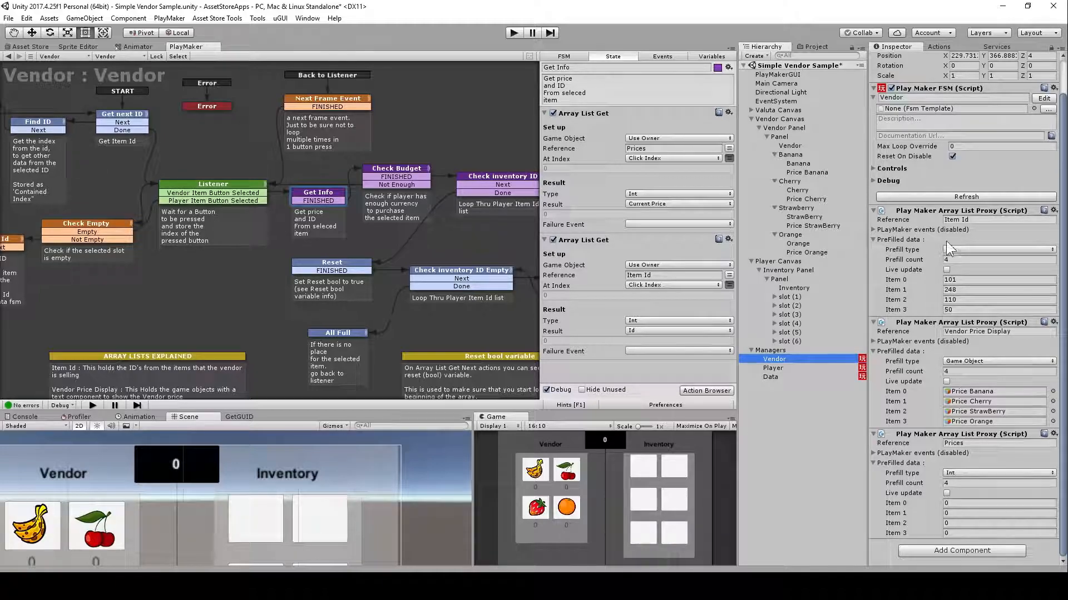
pyautogui.click(967, 280)
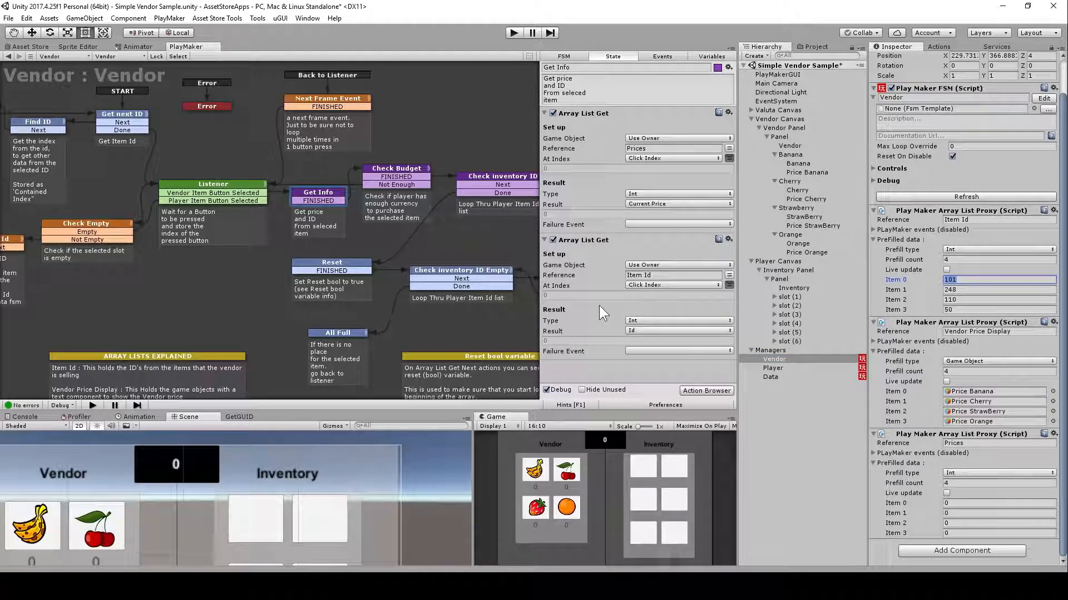
# Review the Check Budget state's currency comparison and trace its Not Enough transition back to Listener.
pyautogui.click(401, 169)
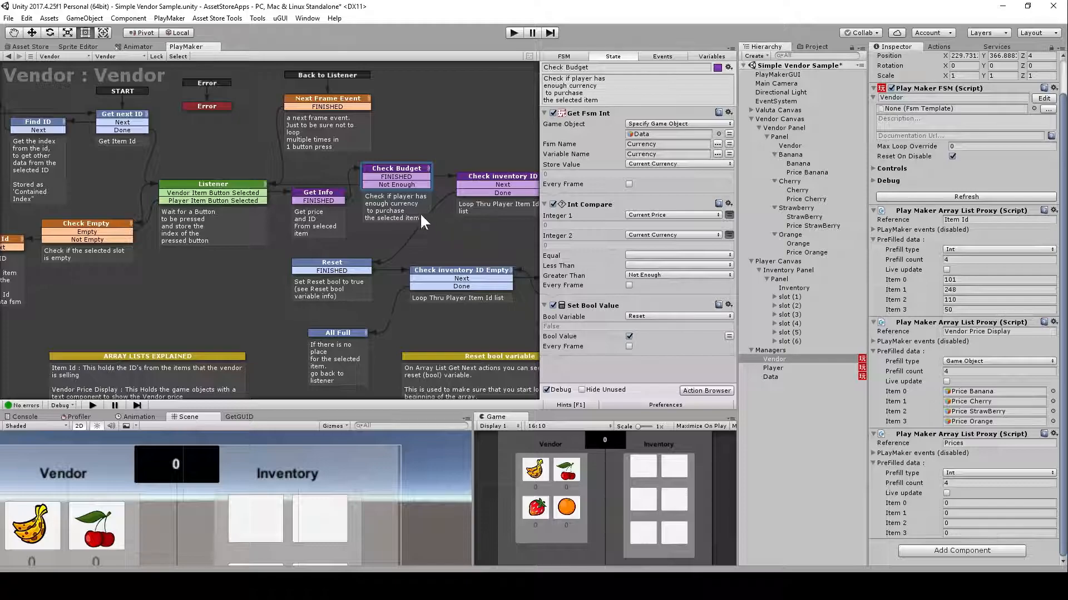
pyautogui.click(217, 185)
pyautogui.click(398, 186)
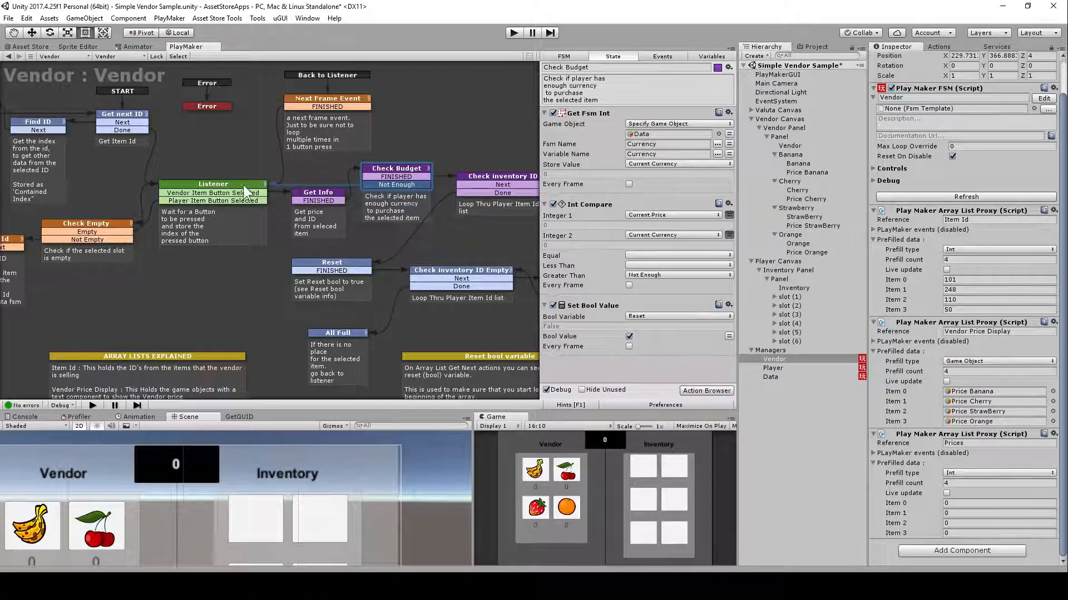
pyautogui.click(218, 184)
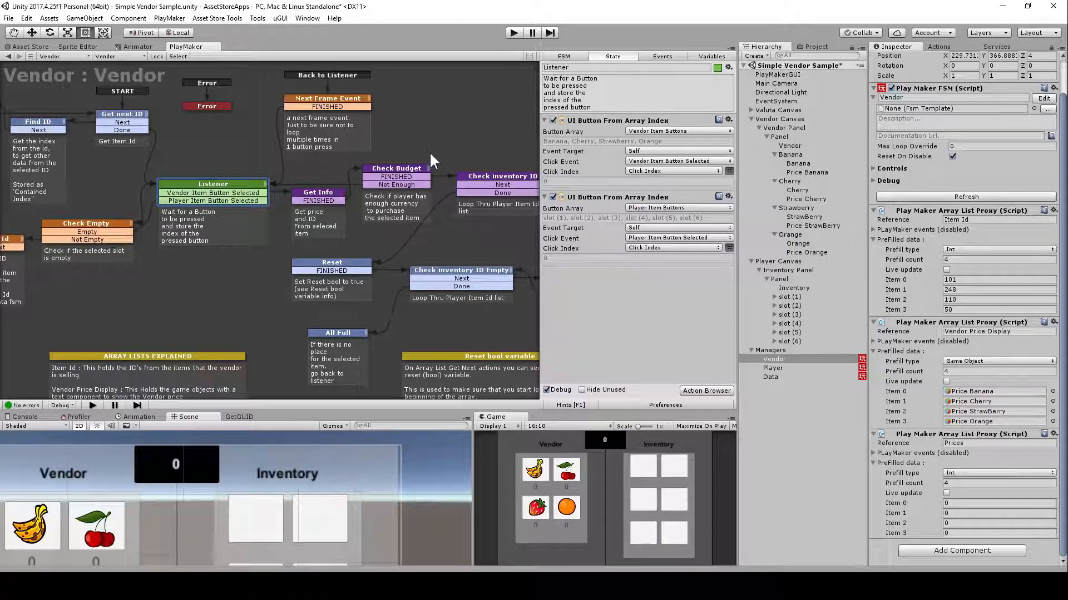
pyautogui.click(396, 168)
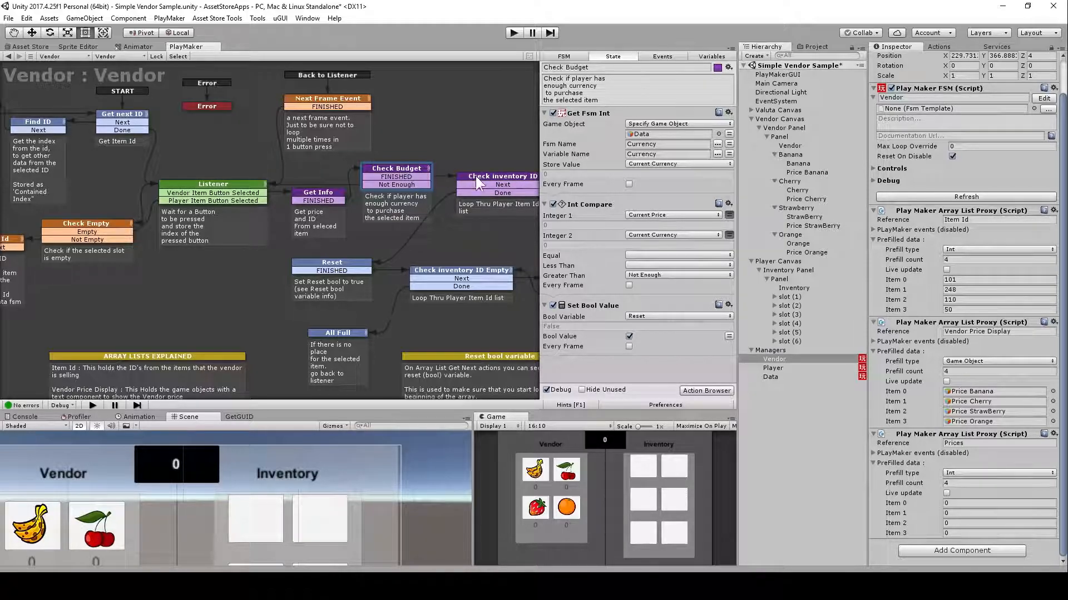
# Lock the graph to the Vendor FSM and compare Check inventory ID's Array List Get Next with the Player's Player Item Id list.
pyautogui.click(507, 175)
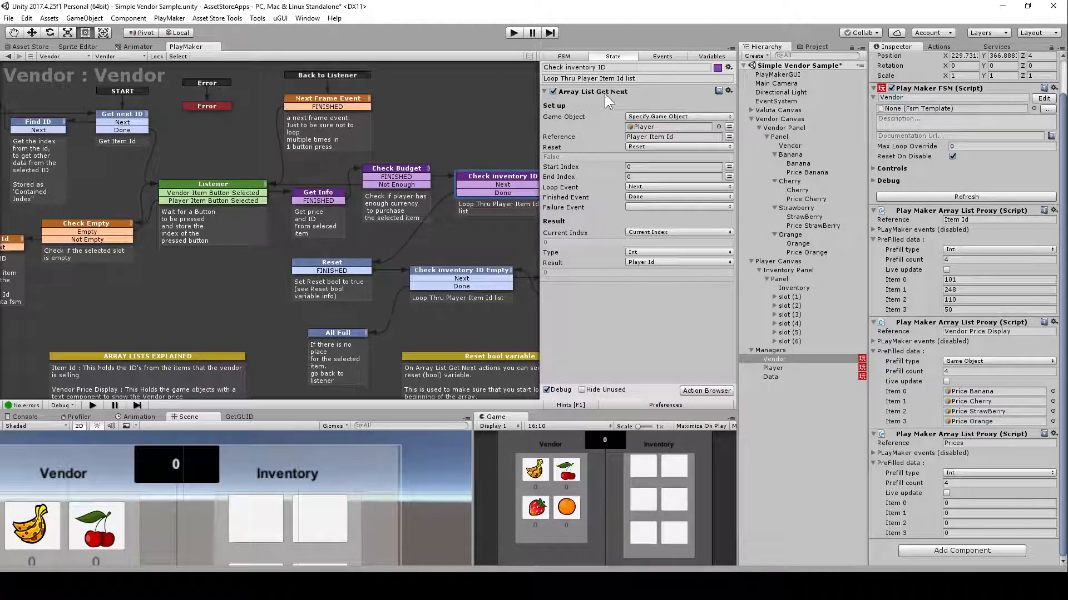
pyautogui.click(668, 127)
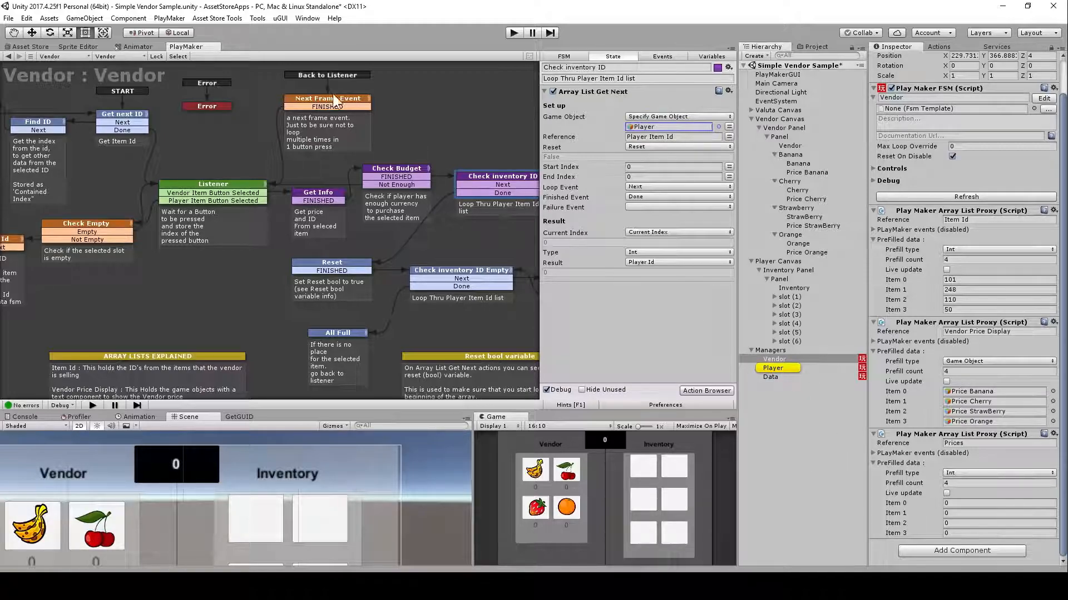
pyautogui.click(790, 368)
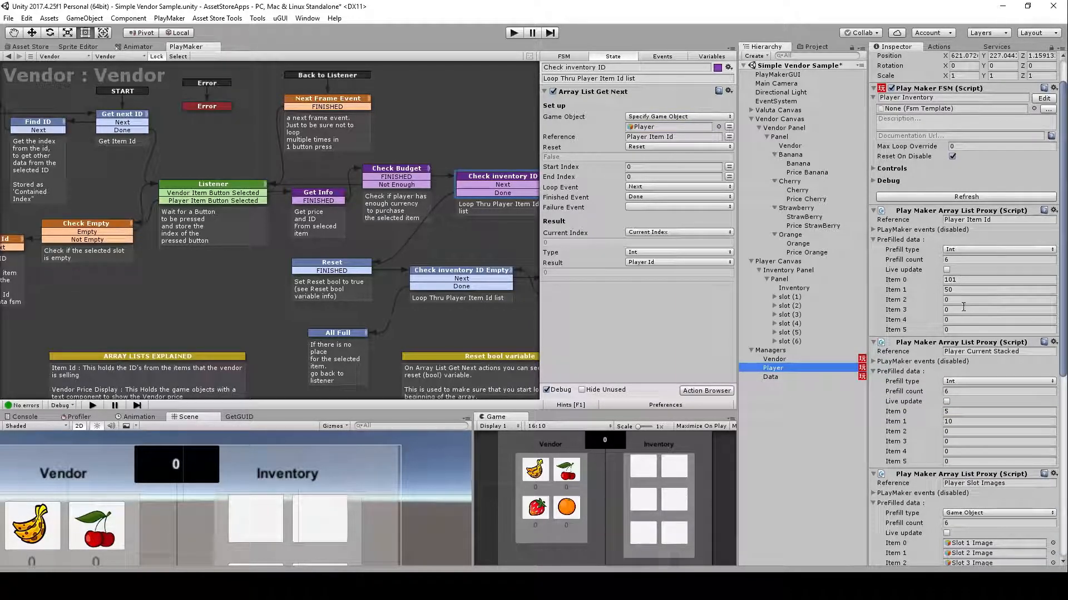
pyautogui.moveTo(500, 236); pyautogui.dragTo(280, 237, button='middle')
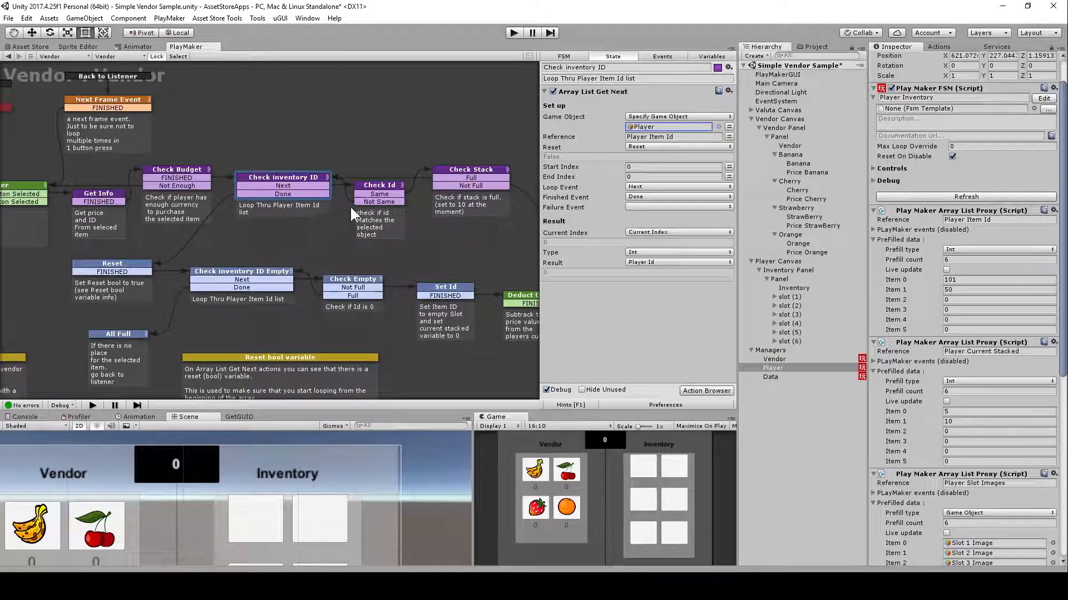
# Examine the Check Id state's Int Compare and follow its Same transition to Check Stack.
pyautogui.click(382, 188)
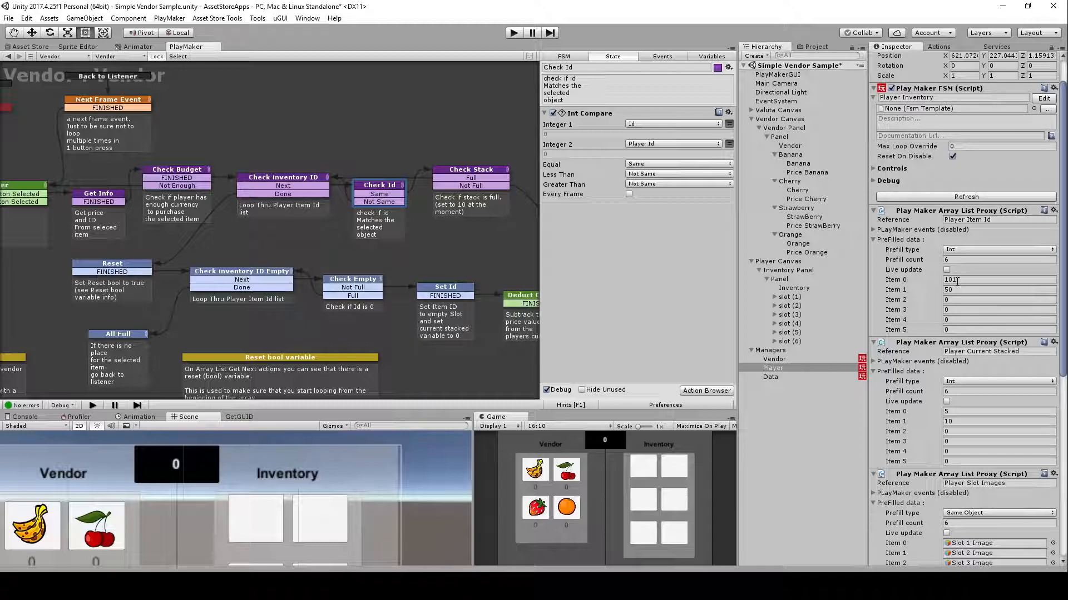
pyautogui.click(396, 194)
pyautogui.moveTo(455, 249); pyautogui.dragTo(342, 248, button='middle')
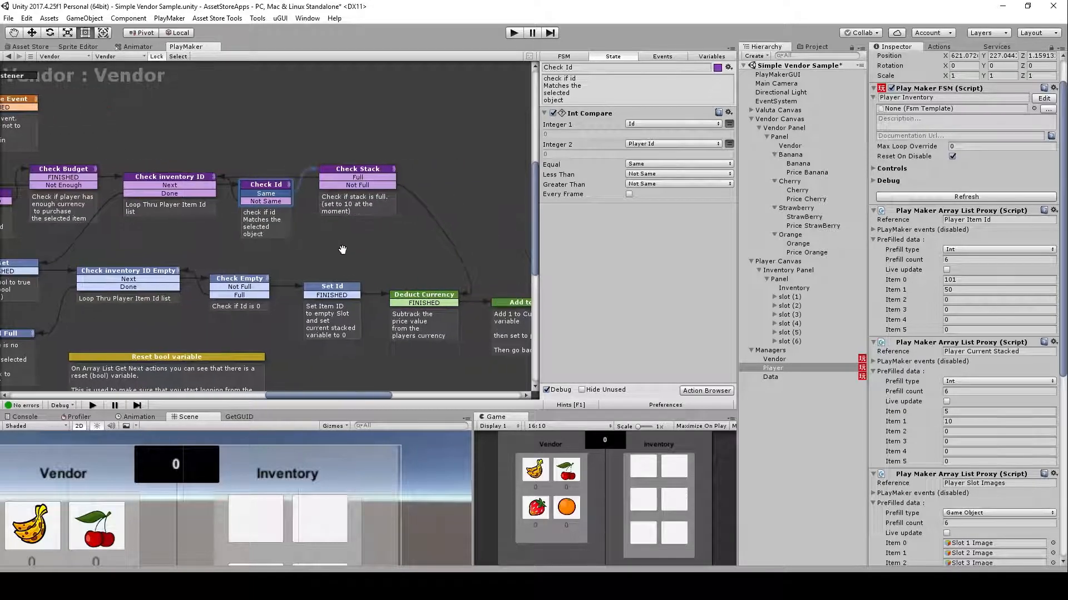
pyautogui.click(372, 168)
pyautogui.click(274, 183)
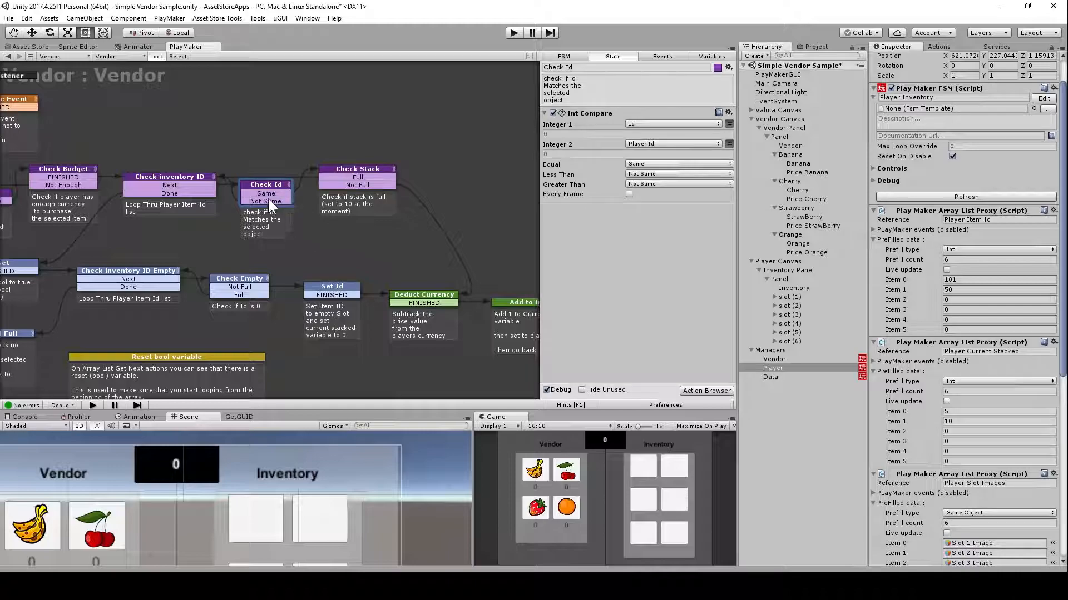
# Trace the Done transition from Check inventory ID to the Reset state and inspect its Set Bool Value action.
pyautogui.click(190, 177)
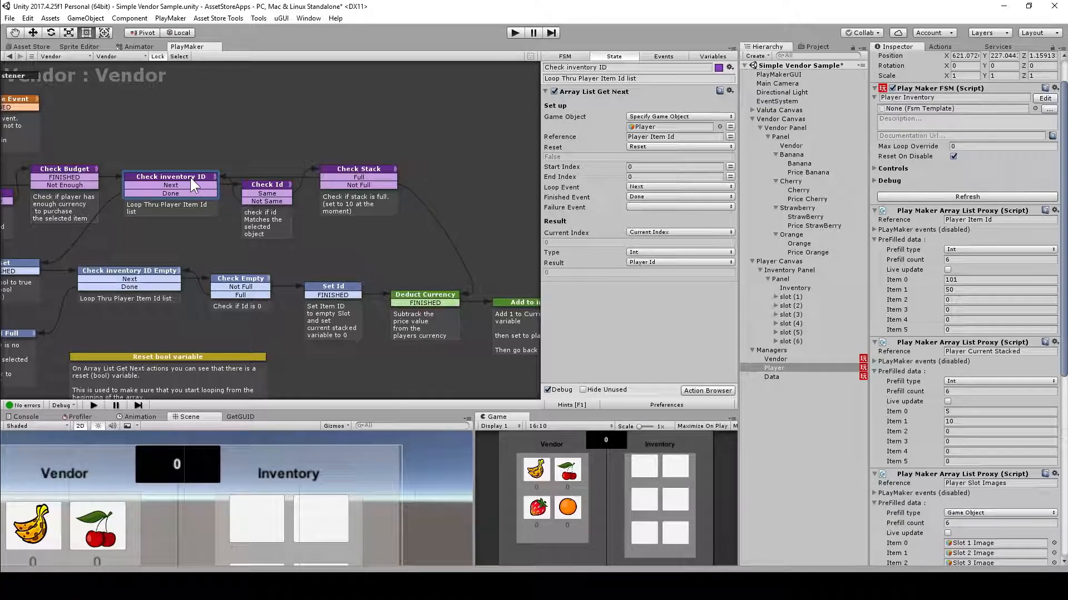
pyautogui.moveTo(170, 208); pyautogui.dragTo(288, 209, button='middle')
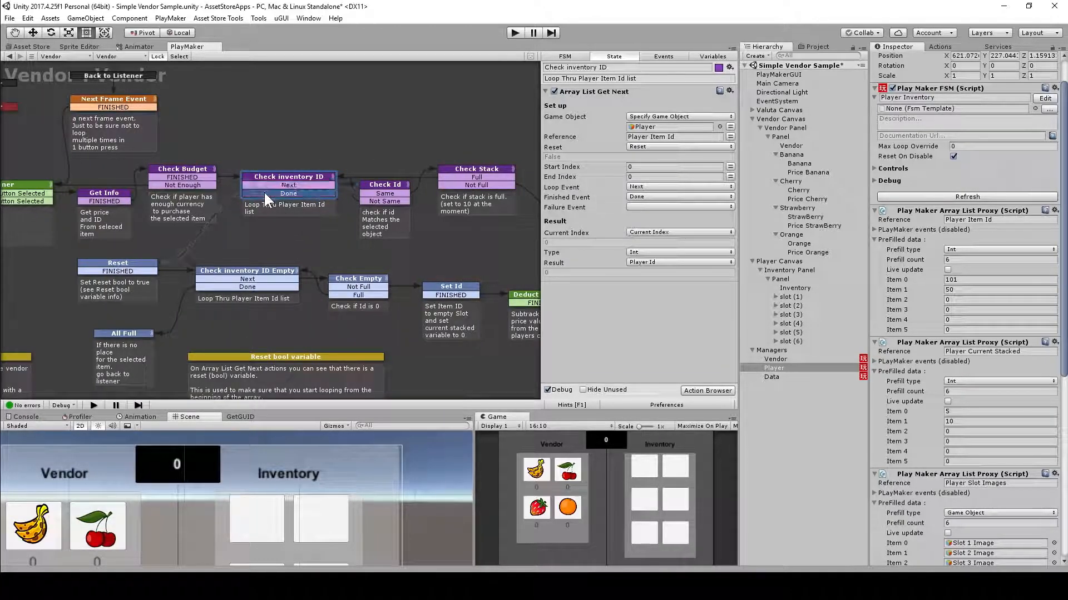
pyautogui.click(115, 269)
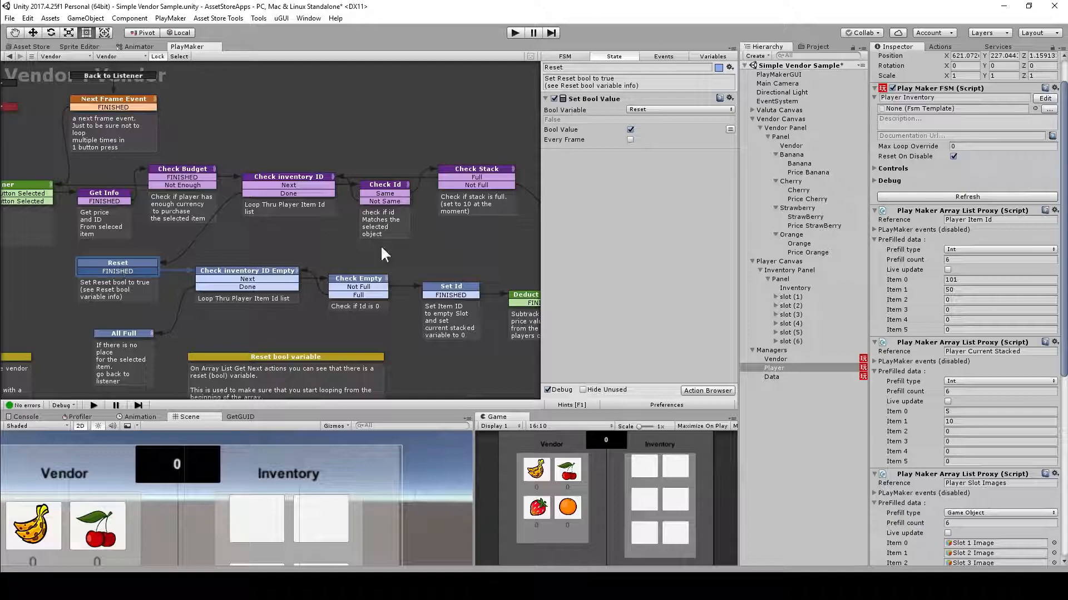
# Return to Check Id and examine the Check Stack state's Array List Get and Int Compare actions.
pyautogui.click(391, 185)
pyautogui.moveTo(451, 223); pyautogui.dragTo(295, 229, button='middle')
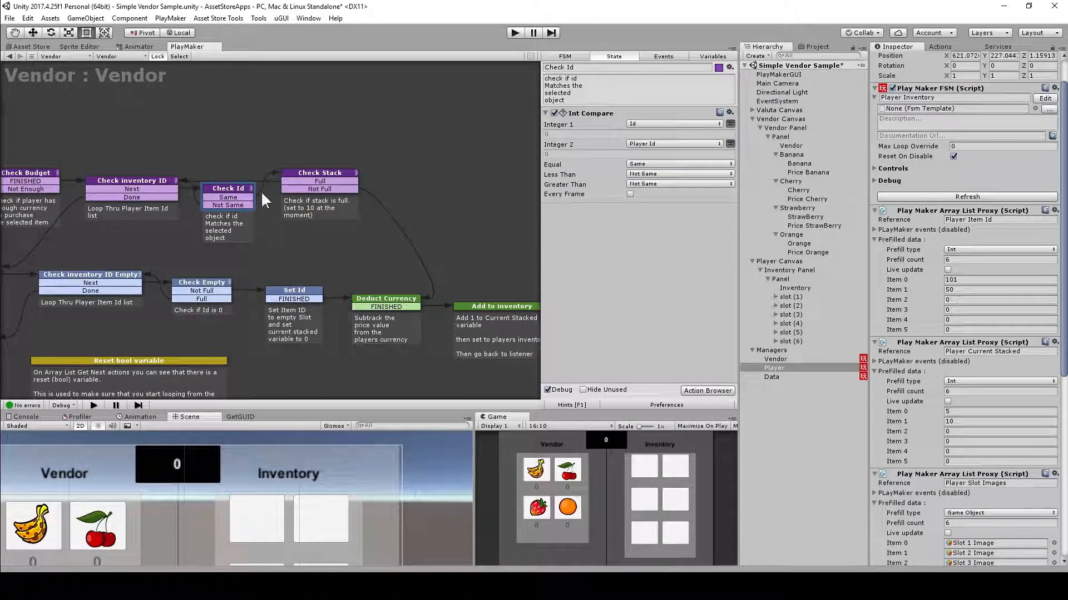
pyautogui.click(333, 173)
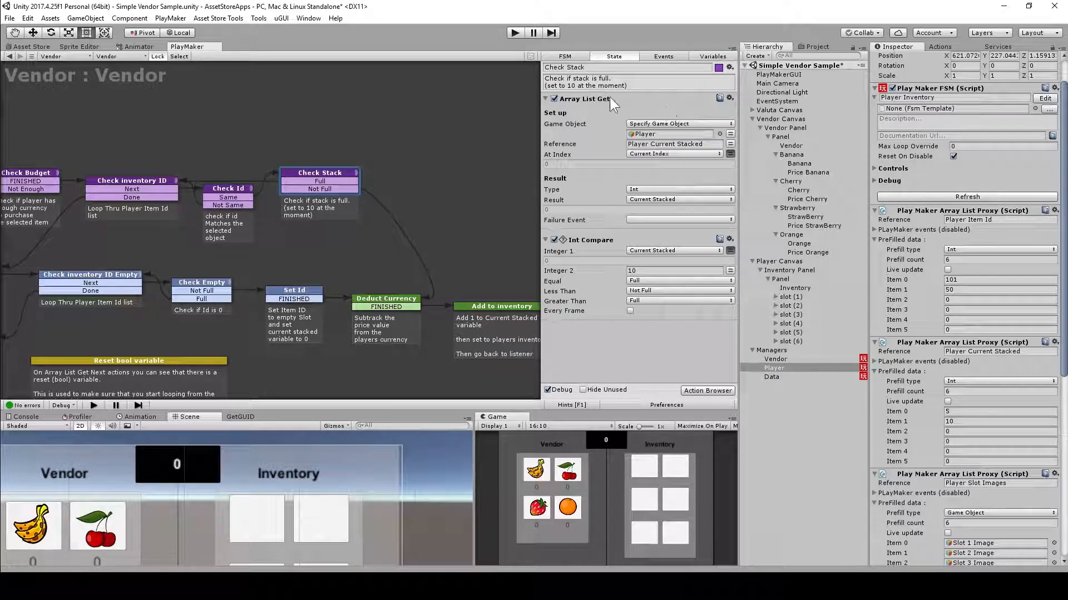
# Compare Check Stack's Array List Get reference with the Player's Player Current Stacked list and examine its Int Compare action.
pyautogui.click(663, 134)
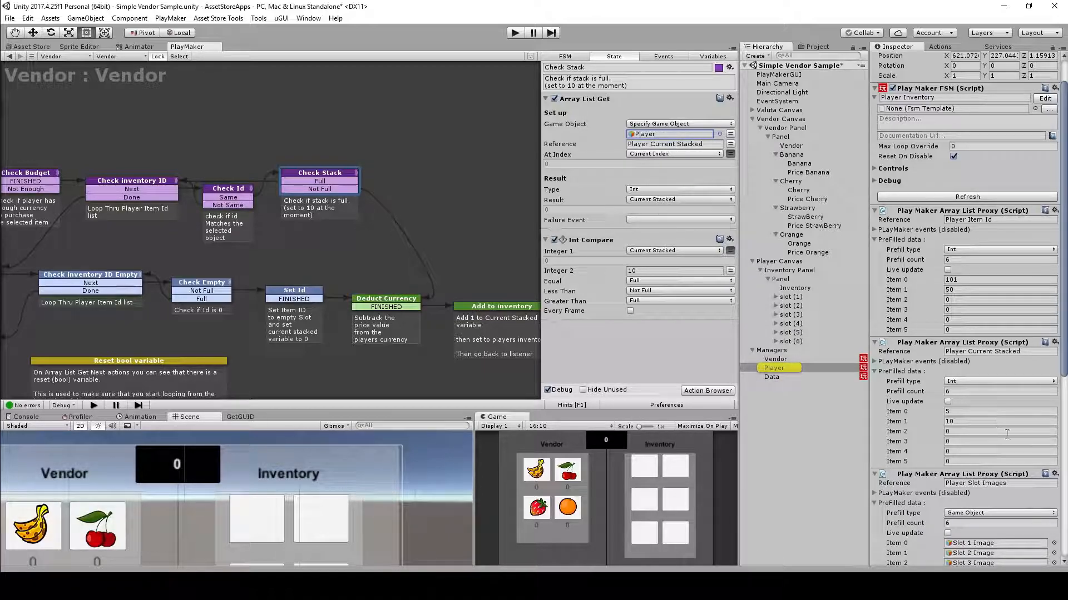
pyautogui.click(968, 413)
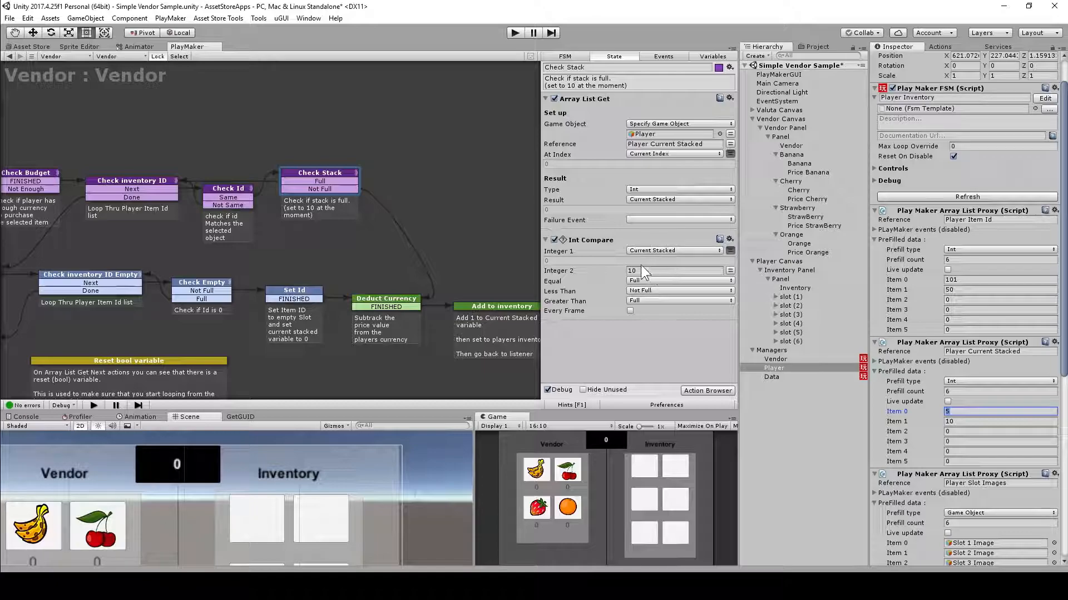
pyautogui.click(601, 242)
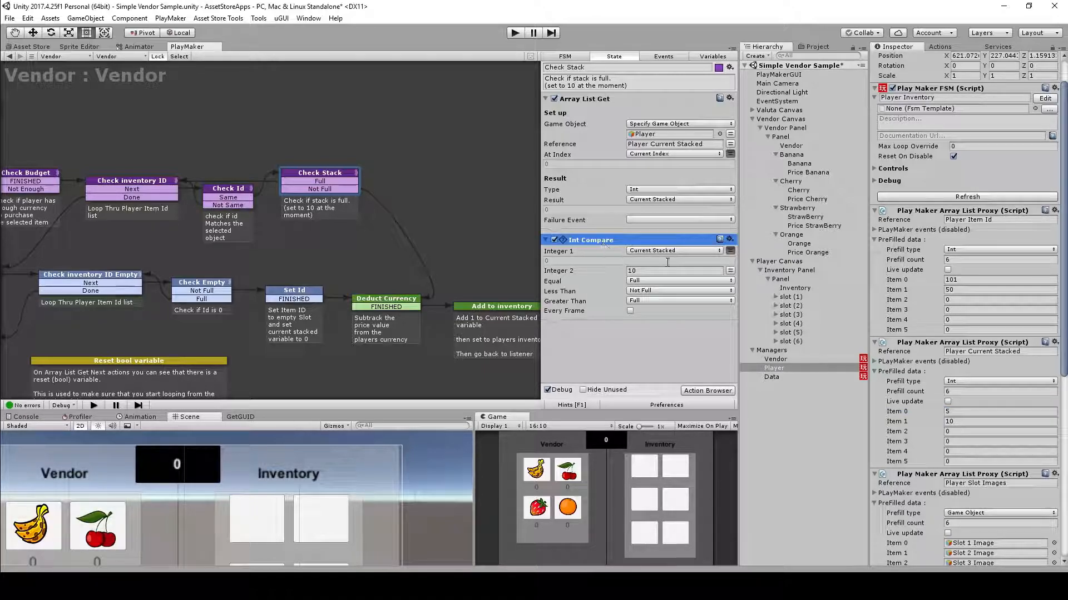
pyautogui.click(652, 355)
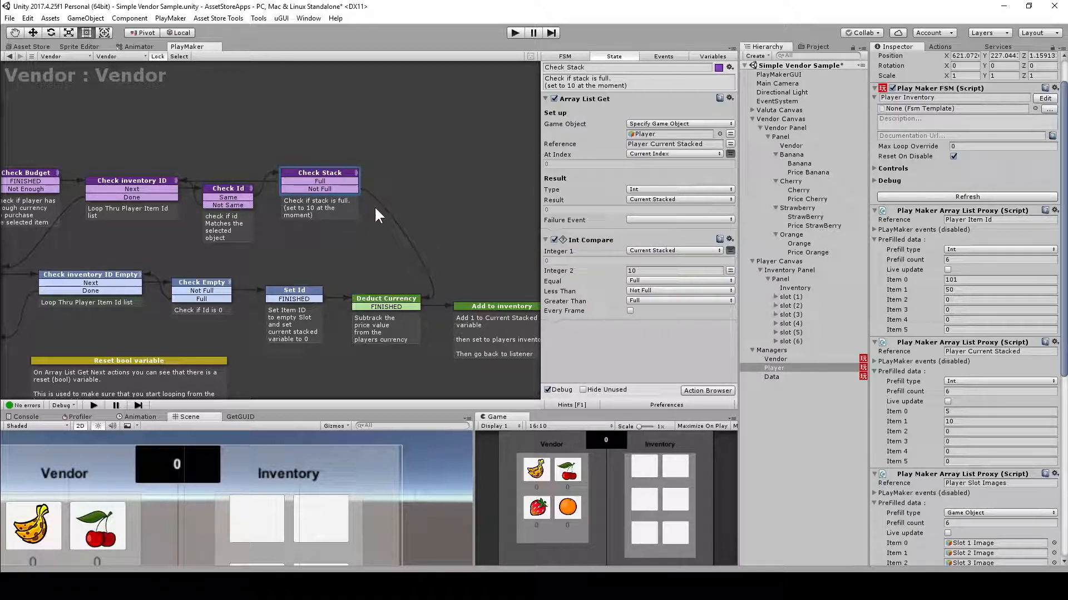
# Trace the Not Full transition from Check Stack to the Deduct Currency state.
pyautogui.click(345, 189)
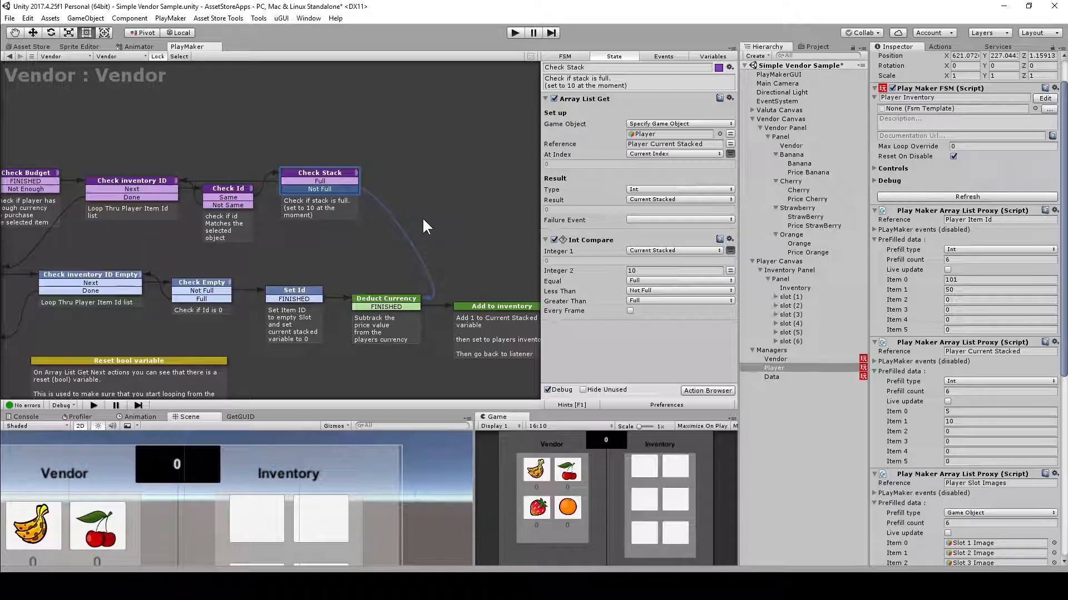
pyautogui.click(395, 301)
pyautogui.click(328, 175)
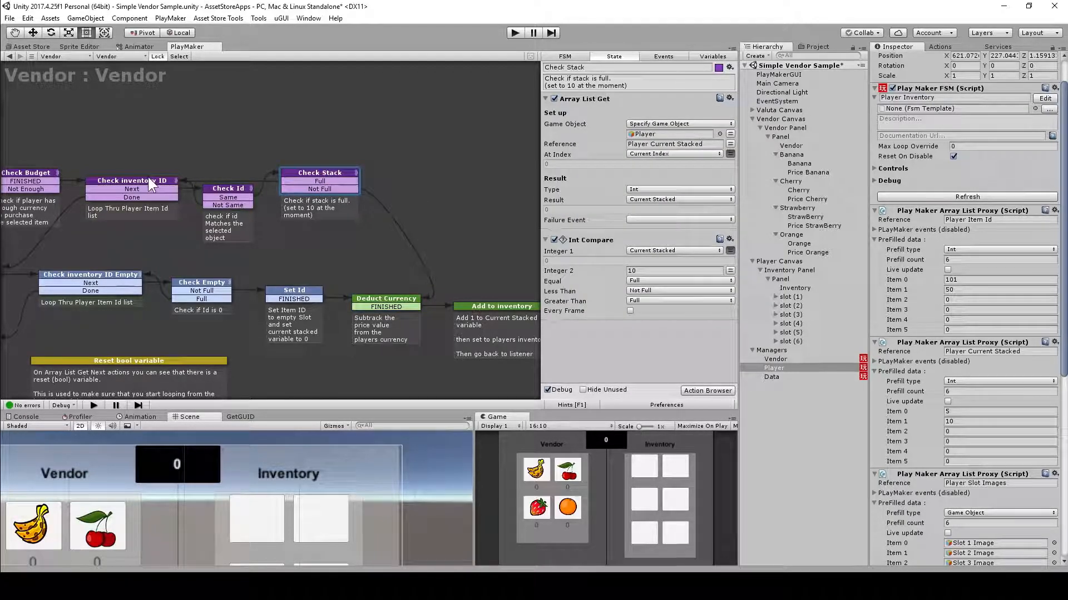
# Review the inventory loop from Check inventory ID to Check Stack, including the Reset state's Set Bool Value action.
pyautogui.click(146, 178)
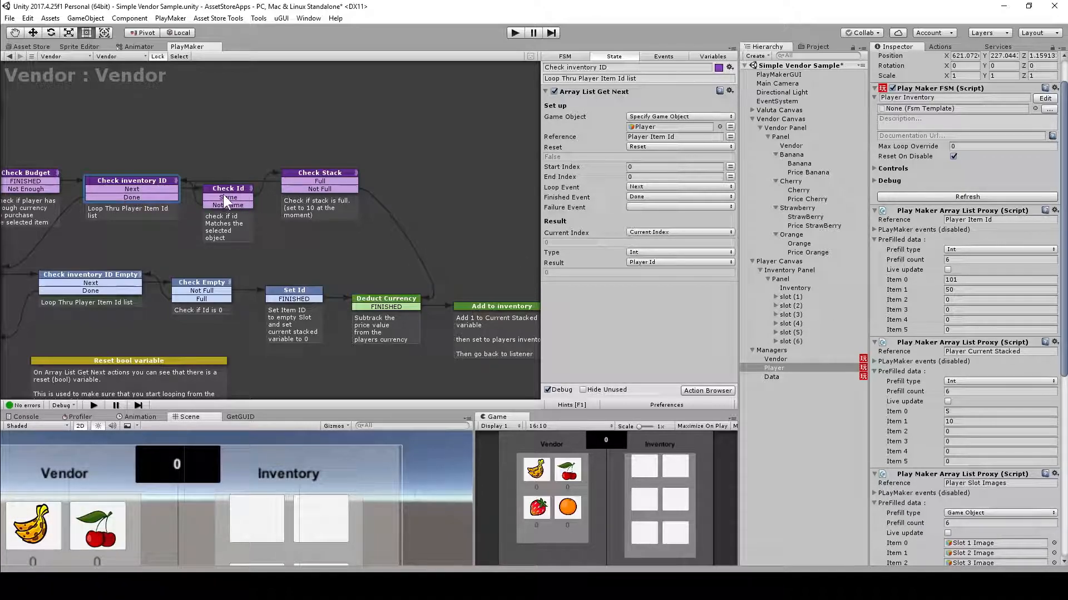
pyautogui.click(332, 173)
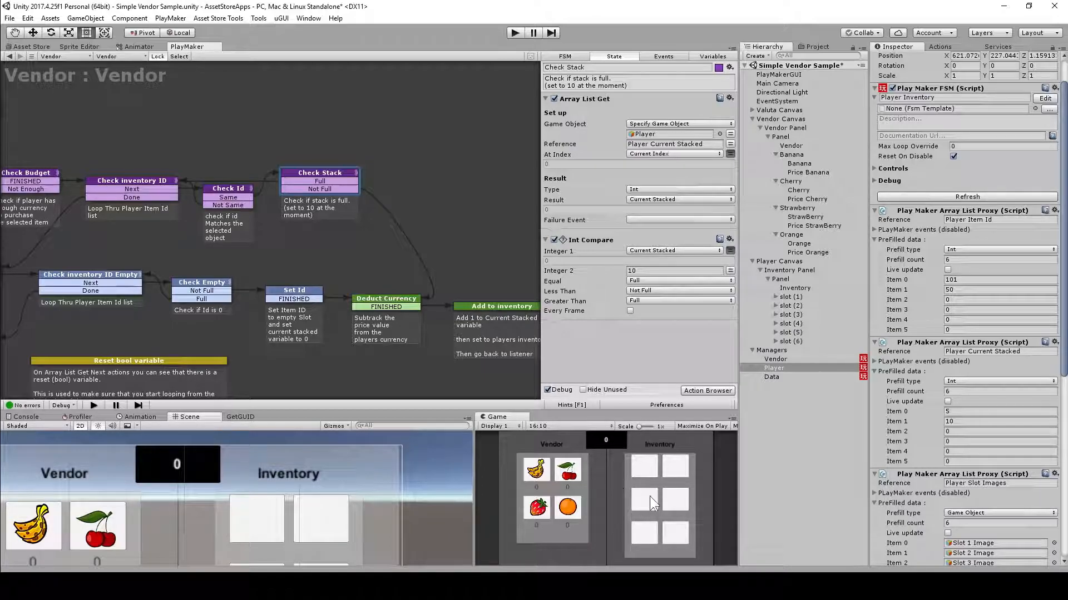
pyautogui.moveTo(145, 233); pyautogui.dragTo(223, 231, button='middle')
pyautogui.click(50, 263)
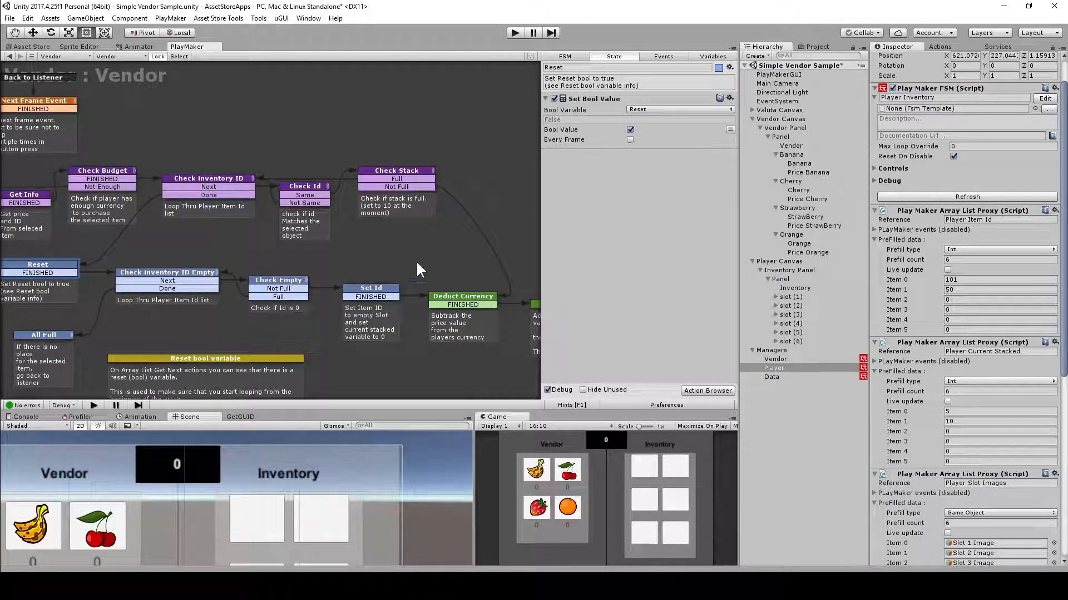
pyautogui.moveTo(452, 238); pyautogui.dragTo(316, 220, button='middle')
pyautogui.click(260, 157)
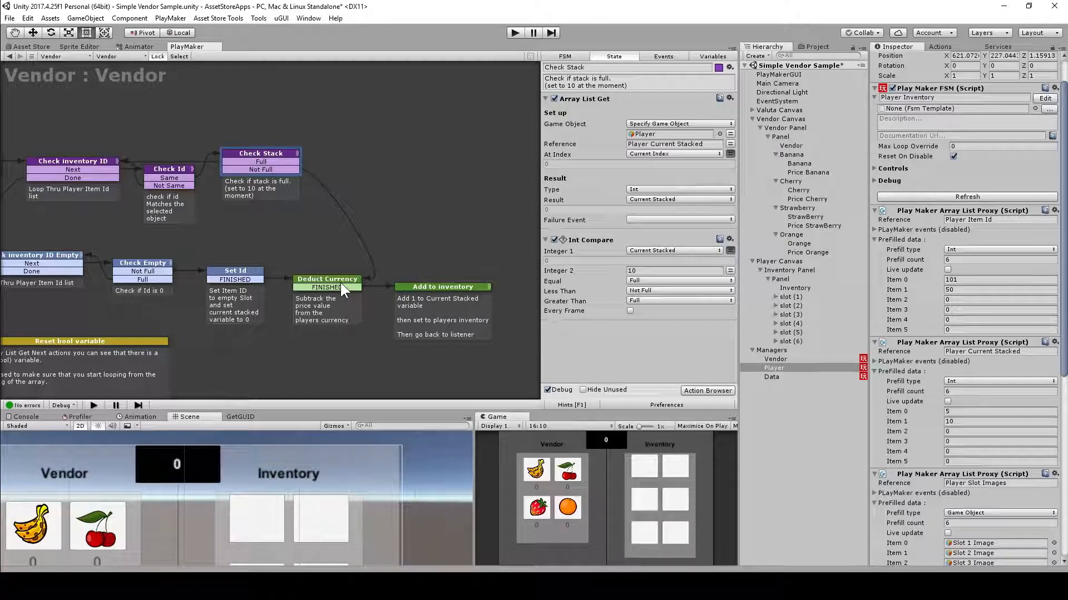
# Compare the Check Id state's Int Compare with the Check Stack state's actions.
pyautogui.click(169, 170)
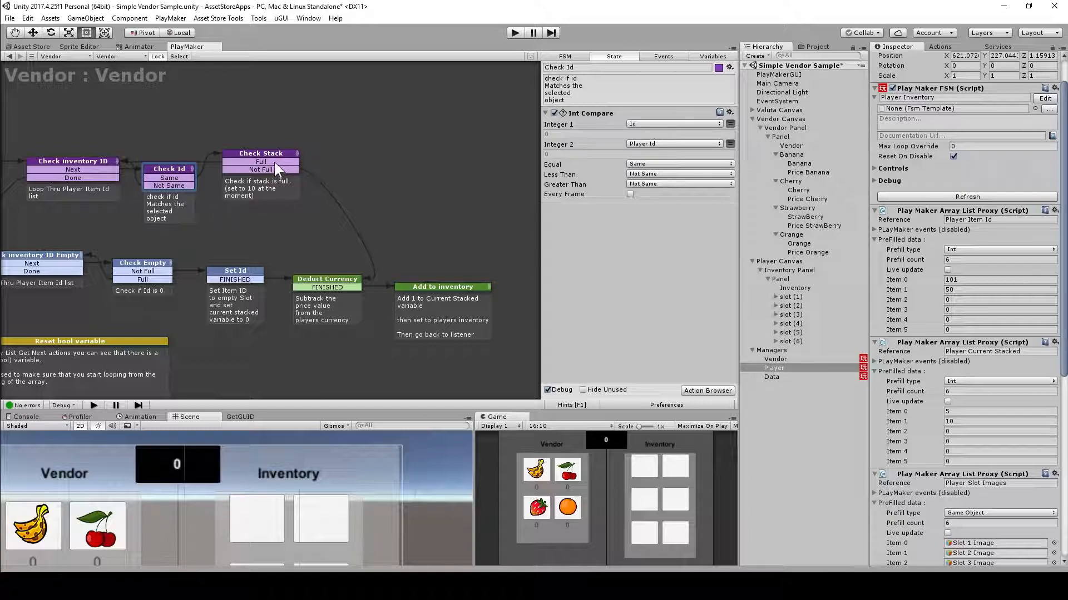
pyautogui.click(288, 149)
pyautogui.click(175, 168)
pyautogui.click(268, 158)
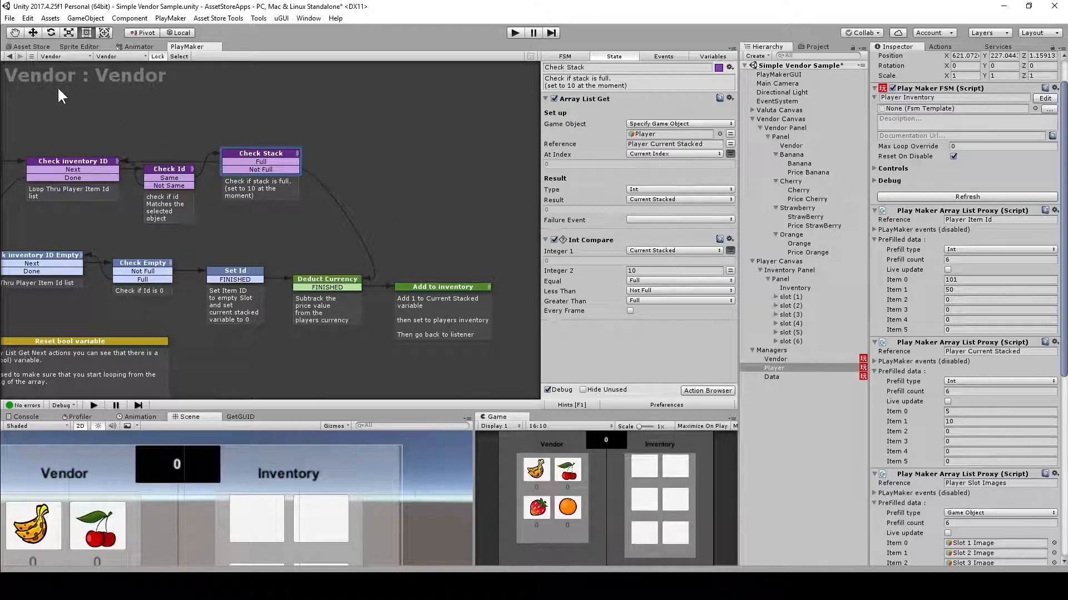
# Examine Deduct Currency's Int Operator and Set Fsm Int actions and compare them with Check Budget's Get Fsm Int.
pyautogui.click(349, 284)
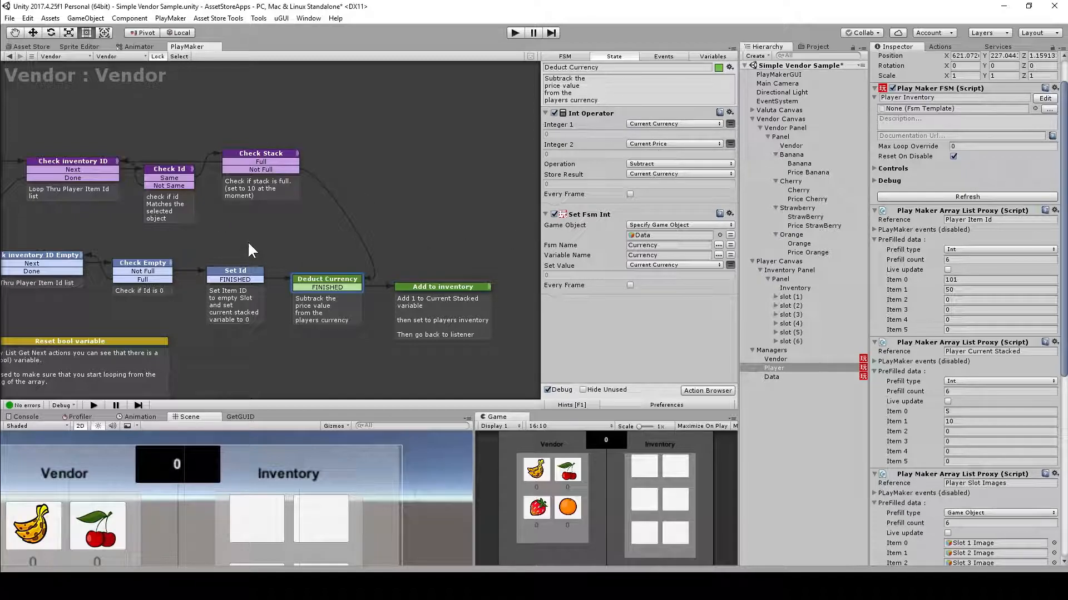
pyautogui.moveTo(120, 225); pyautogui.dragTo(283, 259, button='middle')
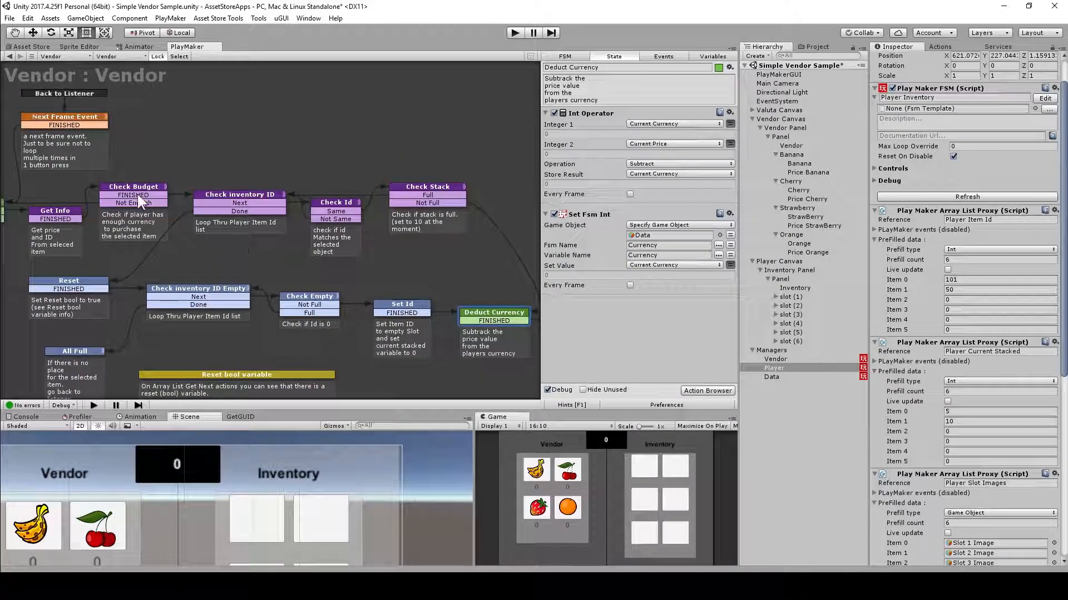
pyautogui.click(134, 187)
pyautogui.moveTo(181, 250); pyautogui.dragTo(266, 235, button='middle')
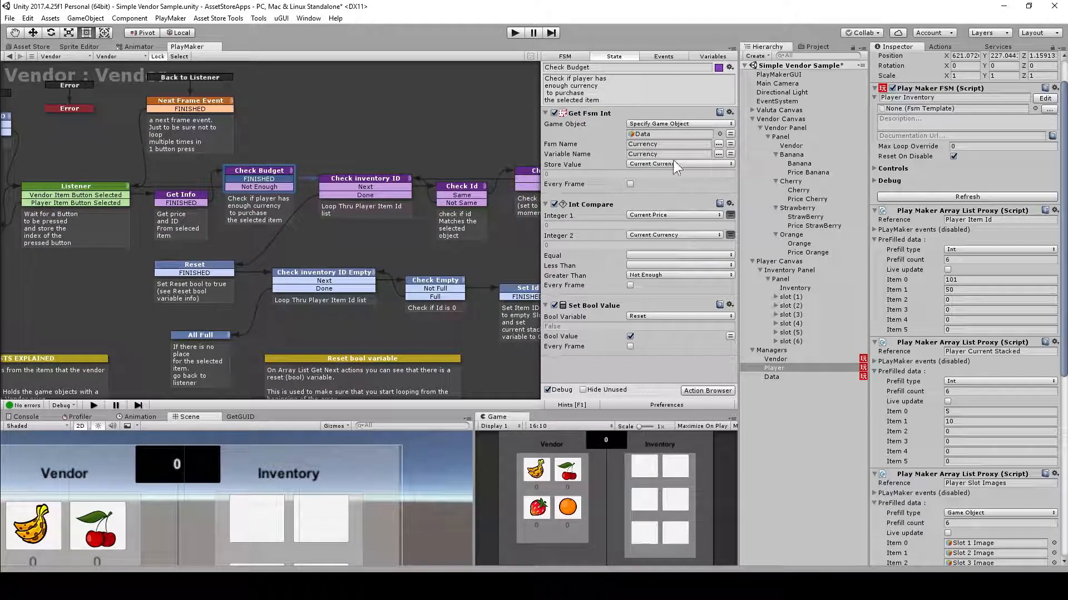
pyautogui.moveTo(415, 255); pyautogui.dragTo(310, 161, button='middle')
pyautogui.click(314, 151)
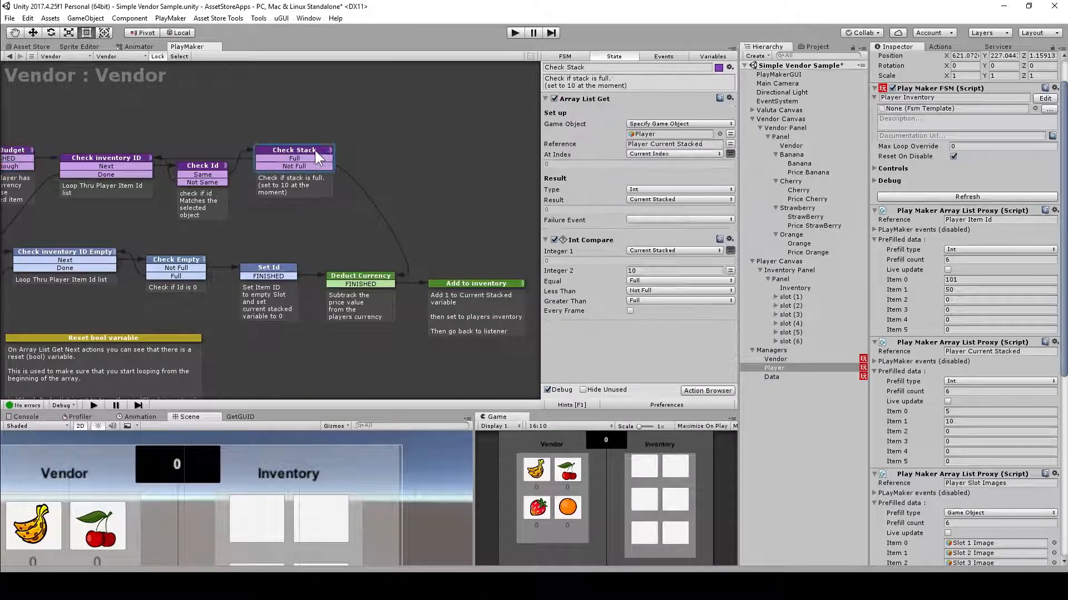
pyautogui.click(355, 283)
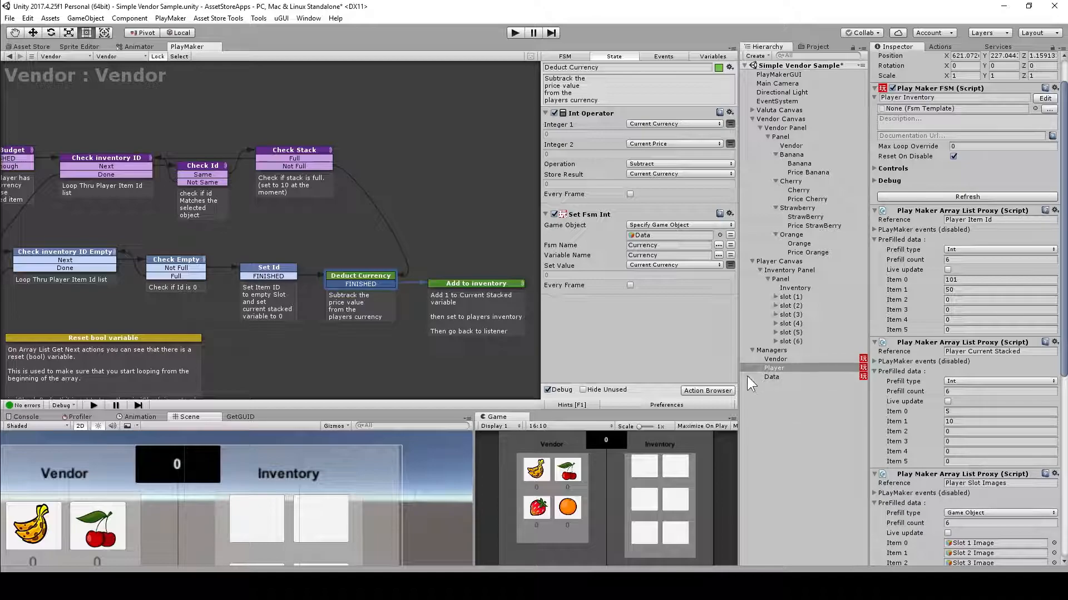
# Inspect Add to inventory's Array List Set reference and set Item 0 of the Player Current Stacked list to 7.
pyautogui.click(438, 282)
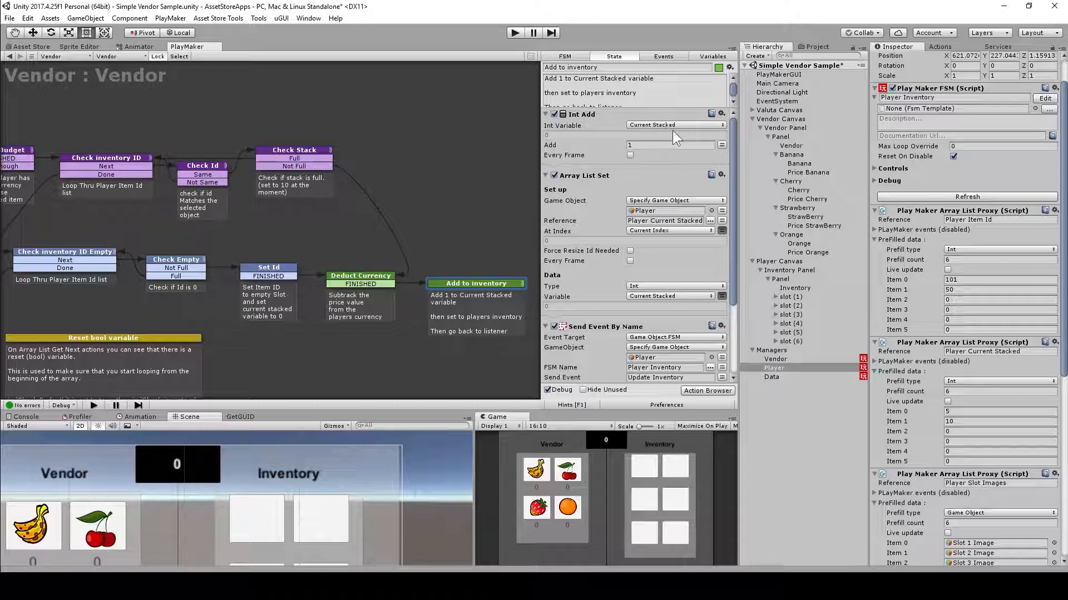
pyautogui.click(674, 221)
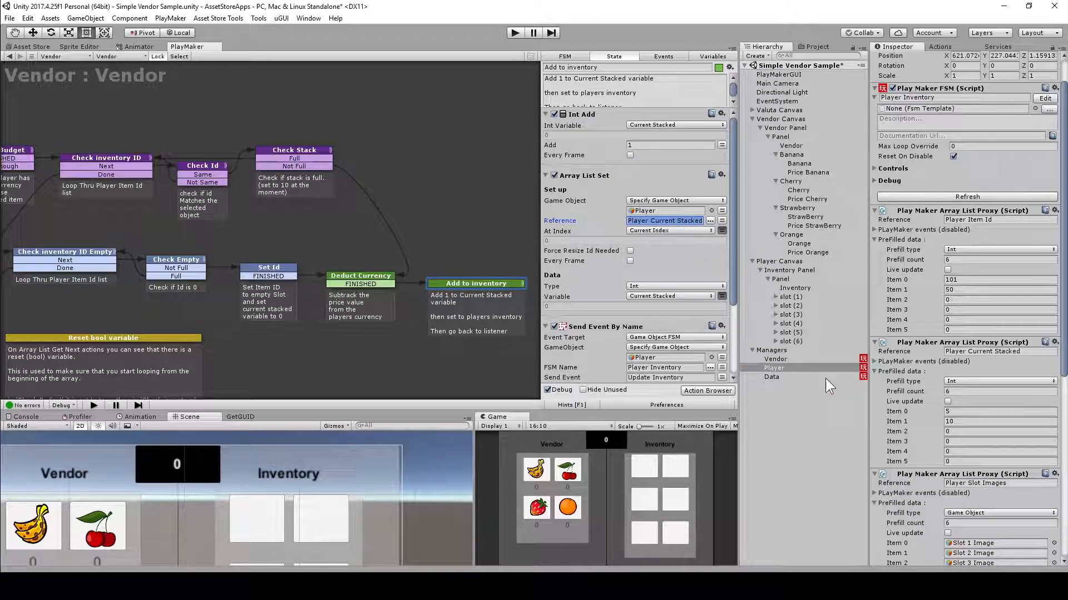
pyautogui.click(961, 412)
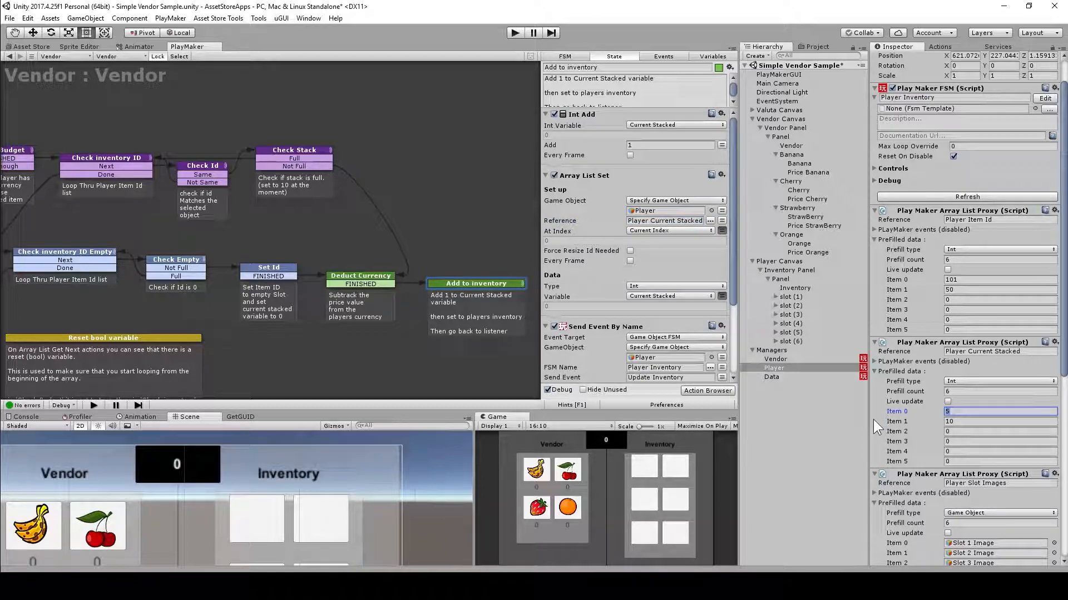
pyautogui.write('6')
pyautogui.press('BackSpace')
pyautogui.write('7')
# Examine Add to inventory's Send Event actions and follow Back to Listener through Next Frame Event to the Listener state.
pyautogui.scroll(-4, 612, 256)
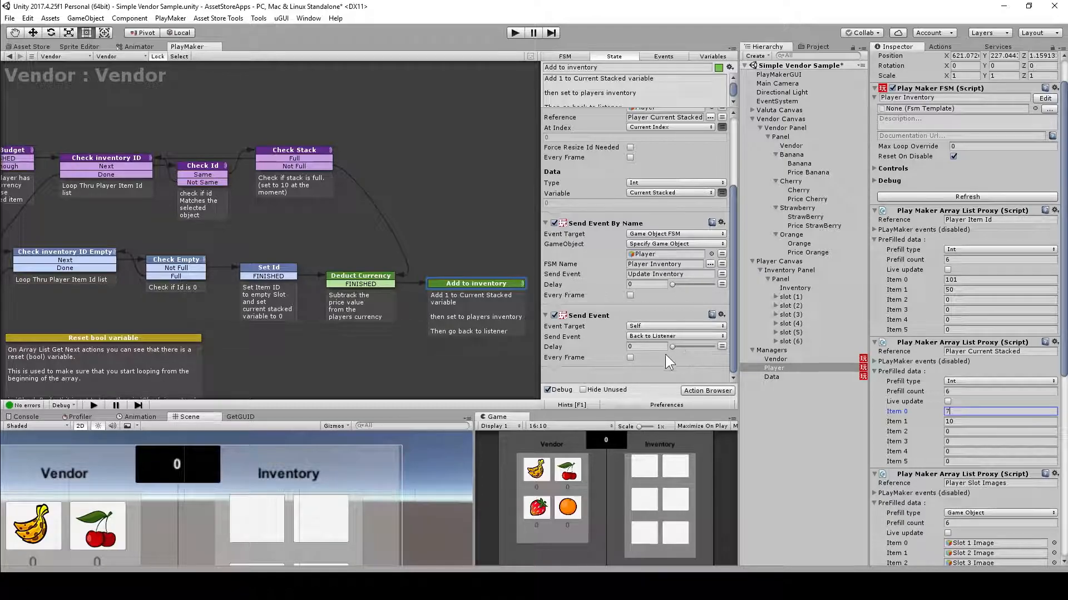
pyautogui.moveTo(72, 211); pyautogui.dragTo(484, 278, button='middle')
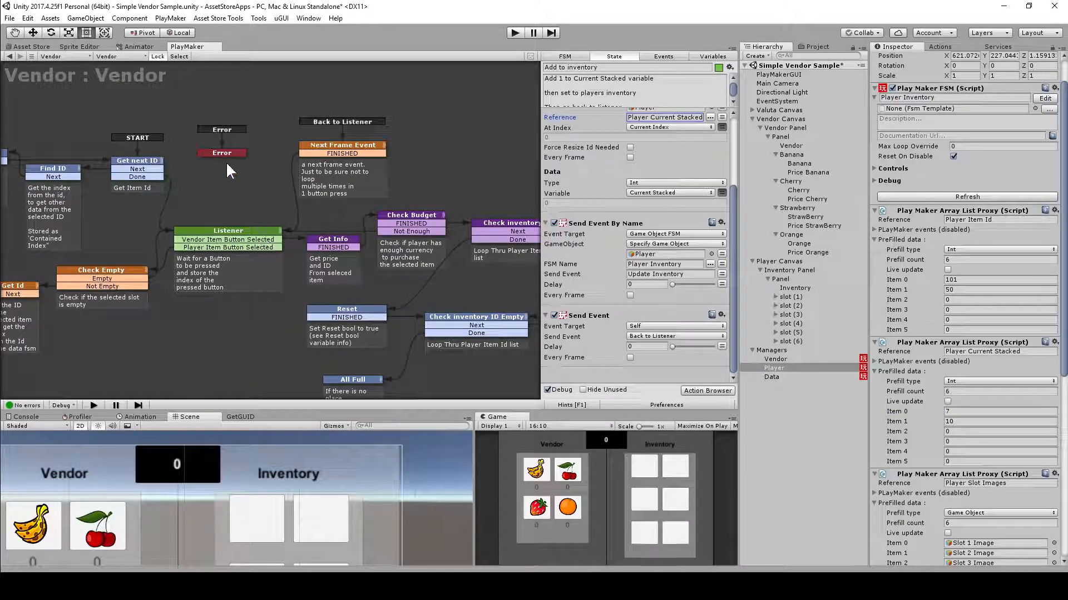
pyautogui.click(229, 229)
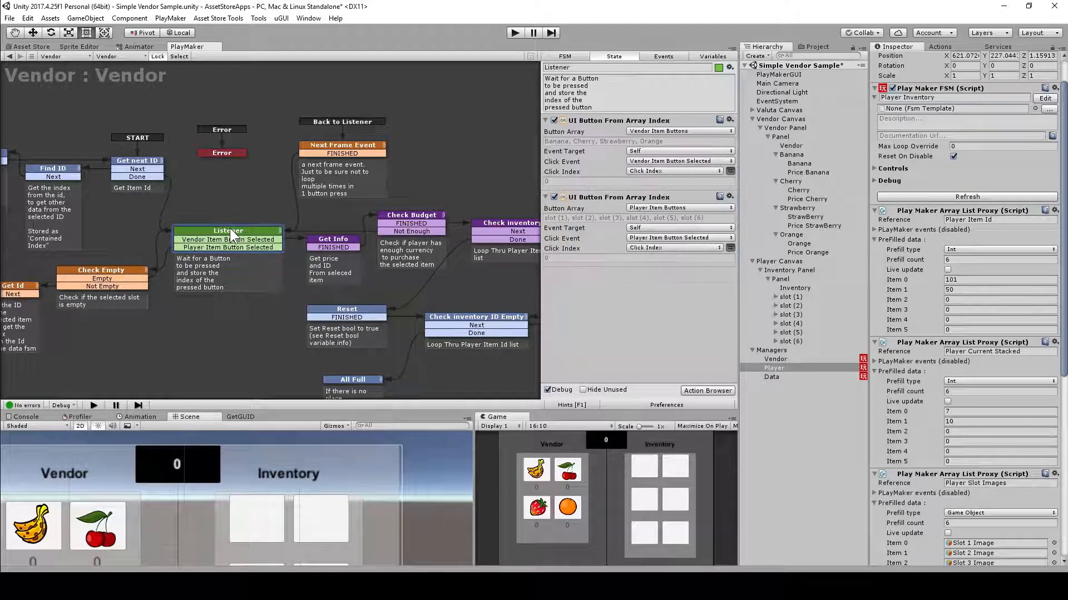
pyautogui.click(351, 145)
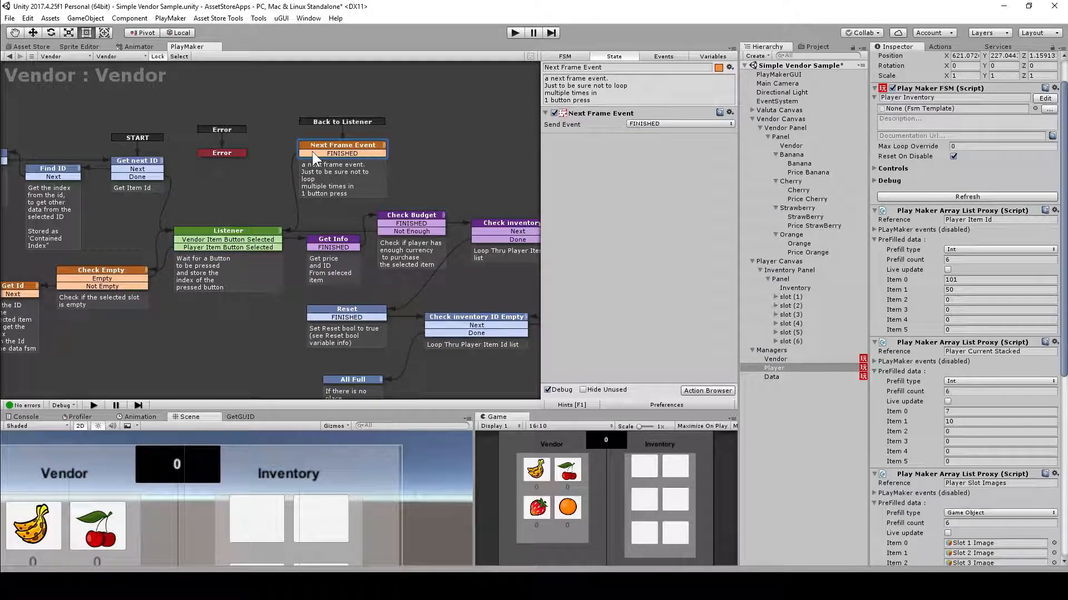
pyautogui.click(244, 230)
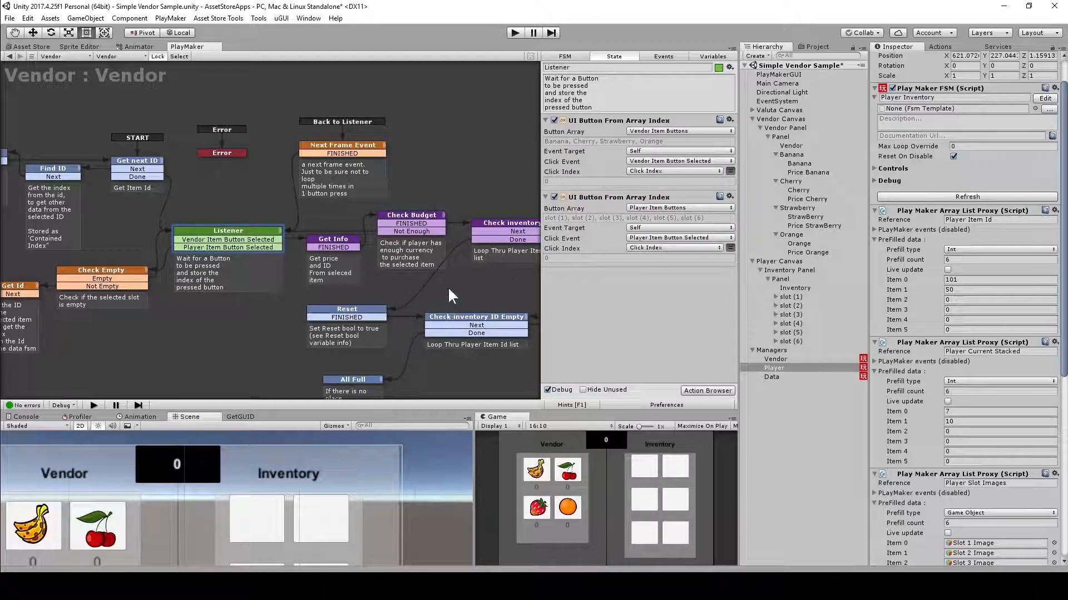
# Return to Check inventory ID's Array List Get Next and inspect the Check Id state's Int Compare.
pyautogui.moveTo(511, 299); pyautogui.dragTo(281, 186, button='middle')
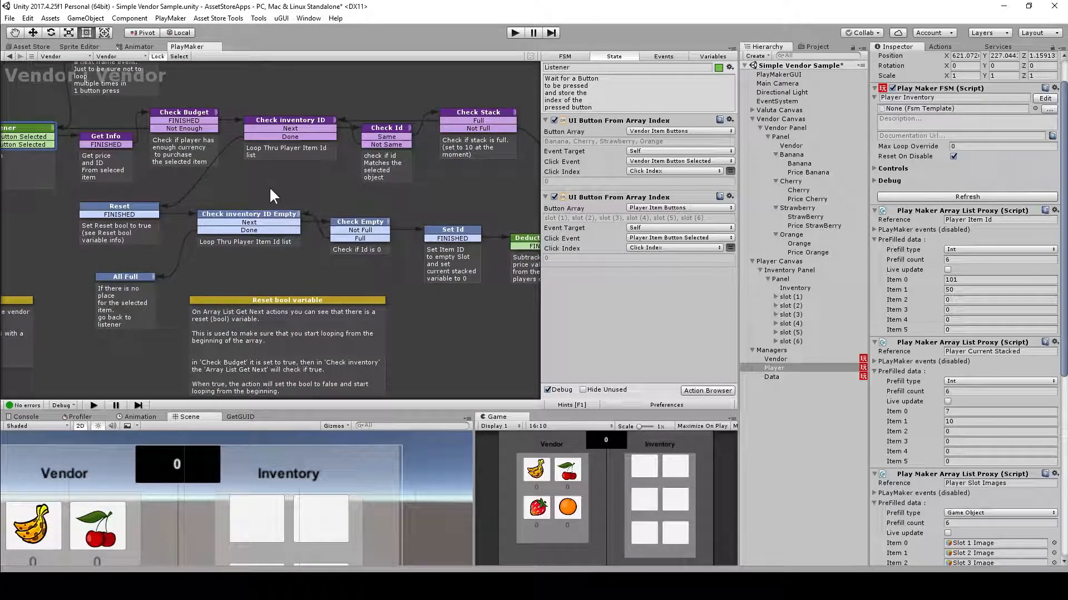
pyautogui.click(300, 121)
pyautogui.moveTo(315, 159); pyautogui.dragTo(409, 181, button='middle')
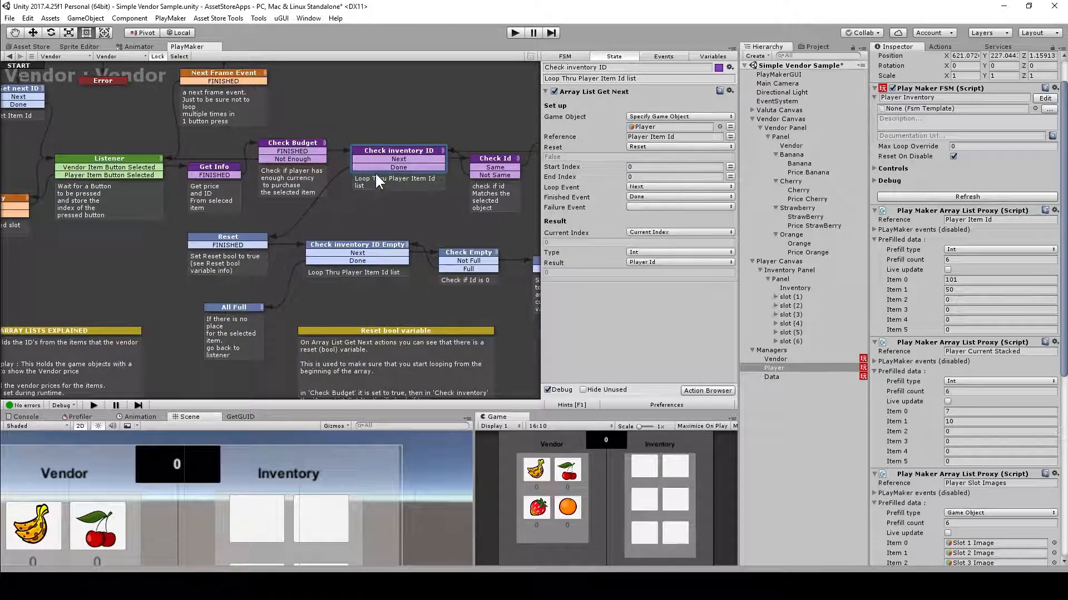
pyautogui.click(492, 158)
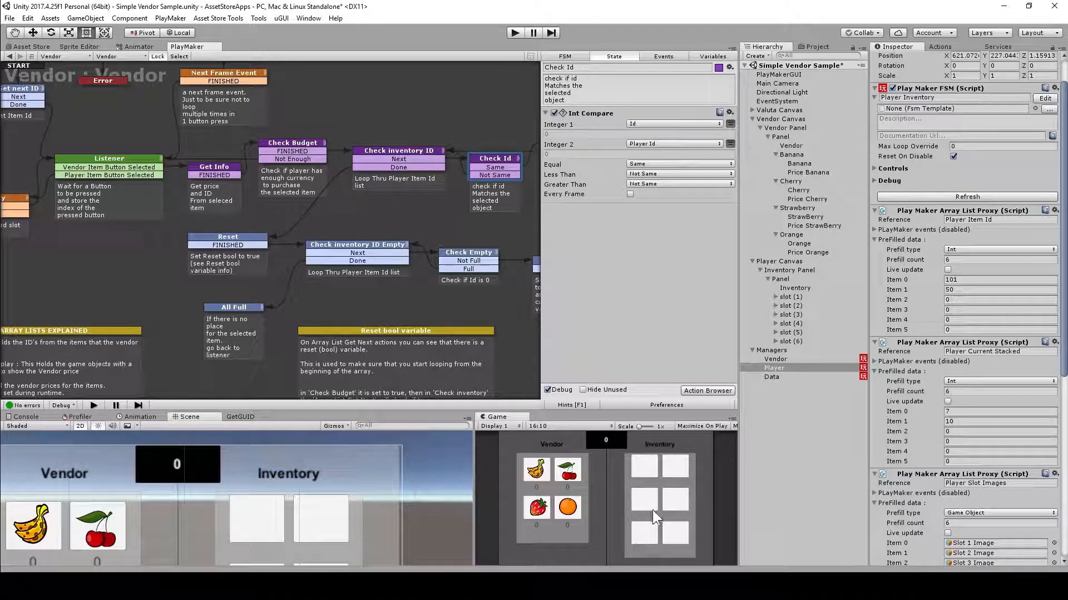
# Examine the Reset state's Set Bool Value and the Array List Get Next action in Check inventory ID Empty.
pyautogui.click(242, 240)
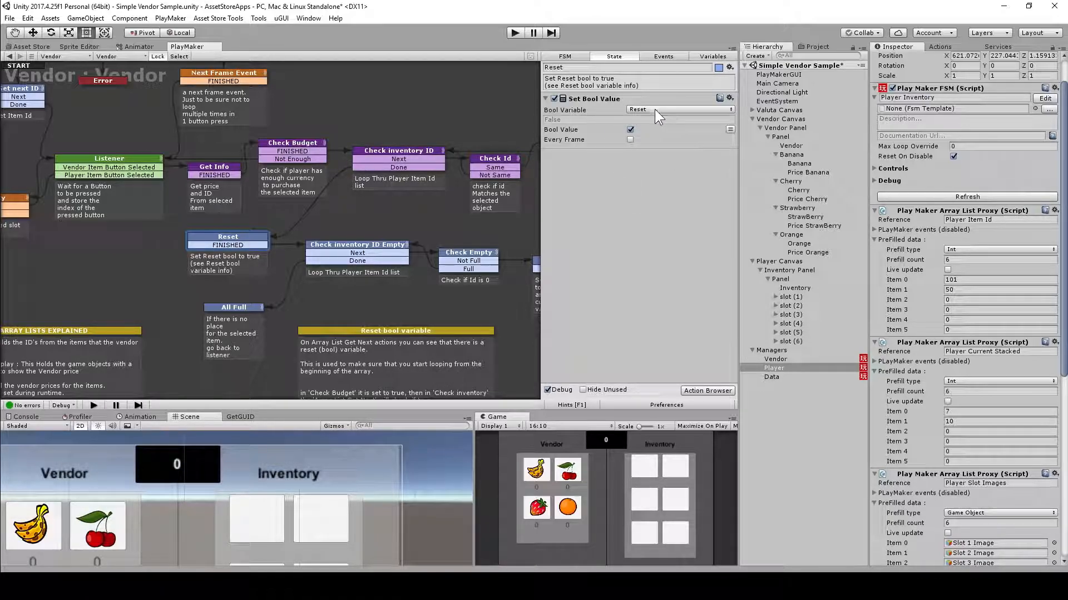
pyautogui.click(351, 245)
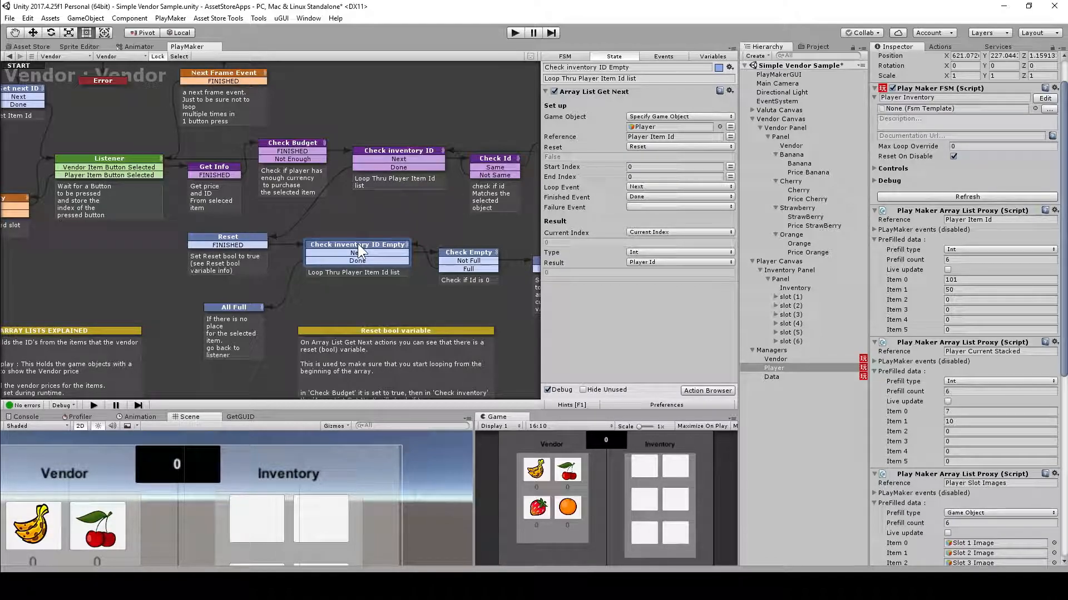
pyautogui.click(251, 237)
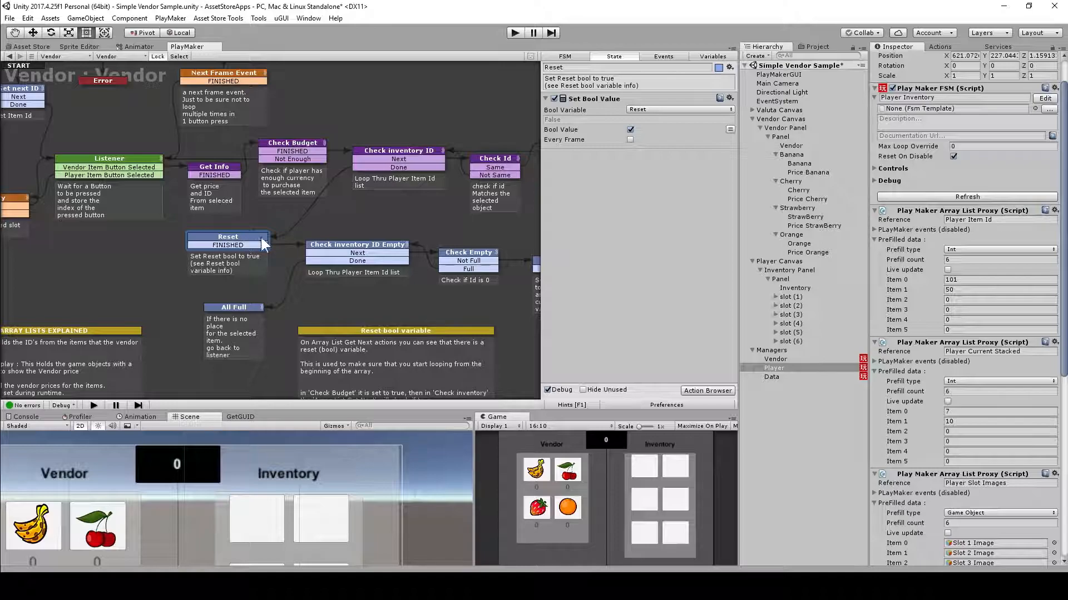
pyautogui.click(373, 246)
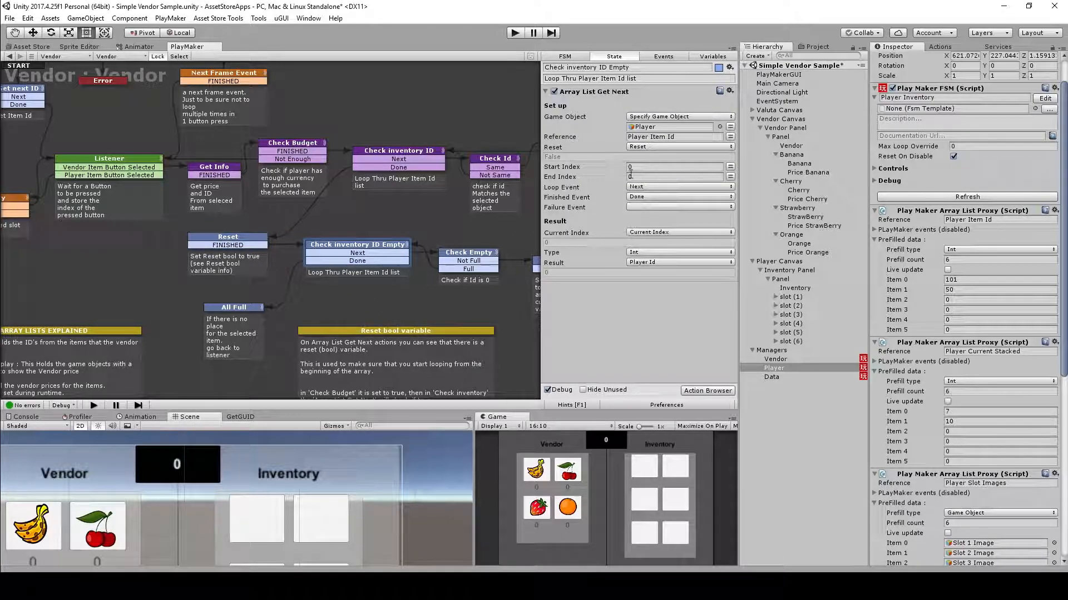
# Inspect Check Budget's Set Bool Value for the Reset variable and relate it to Check inventory ID's Array List Get Next.
pyautogui.click(378, 152)
pyautogui.click(296, 145)
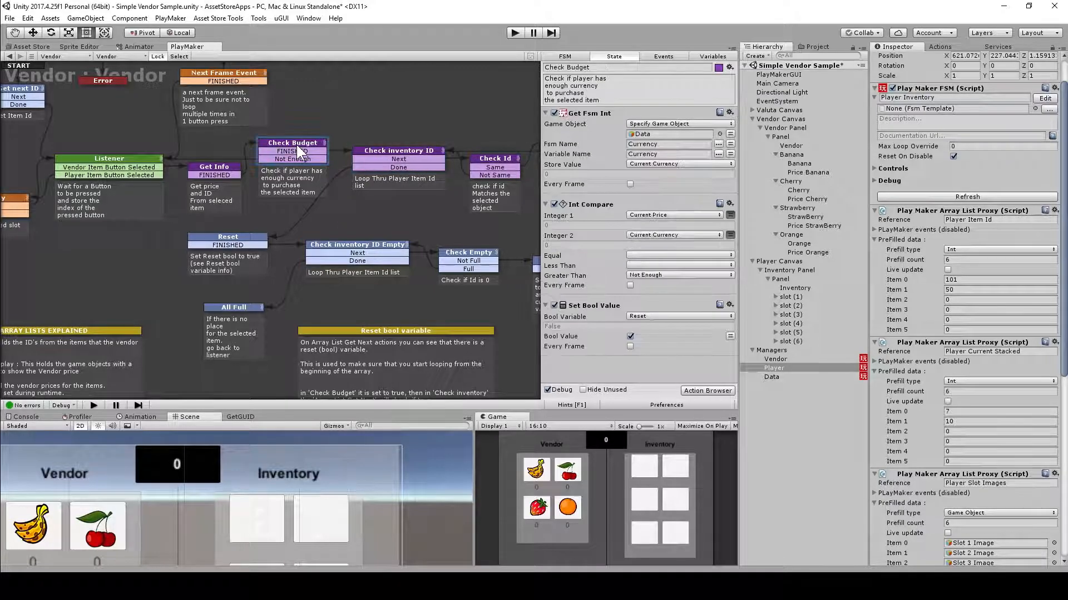
pyautogui.click(606, 306)
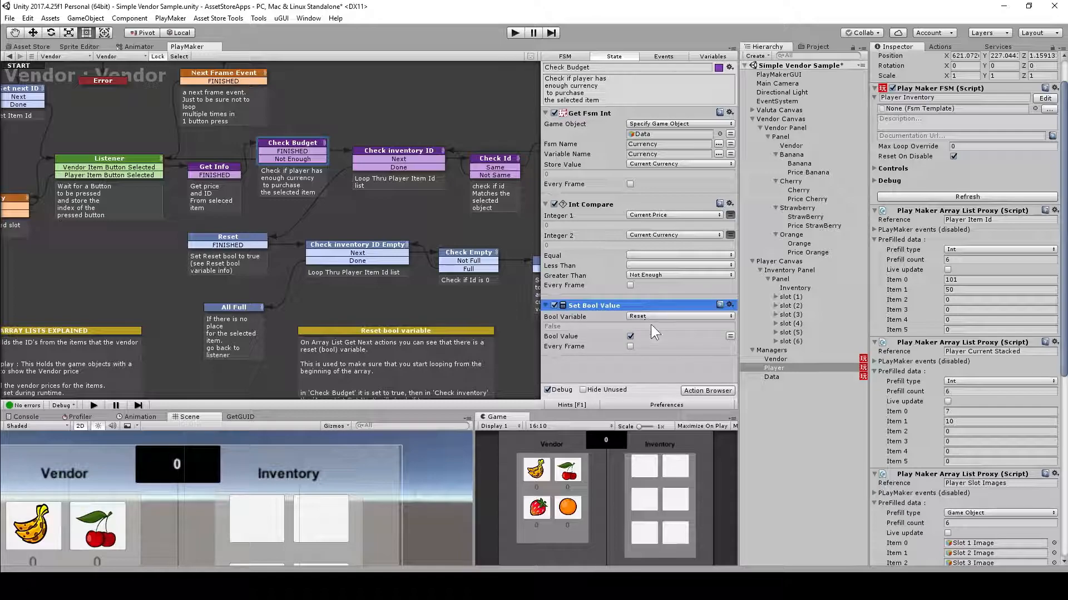
pyautogui.click(402, 156)
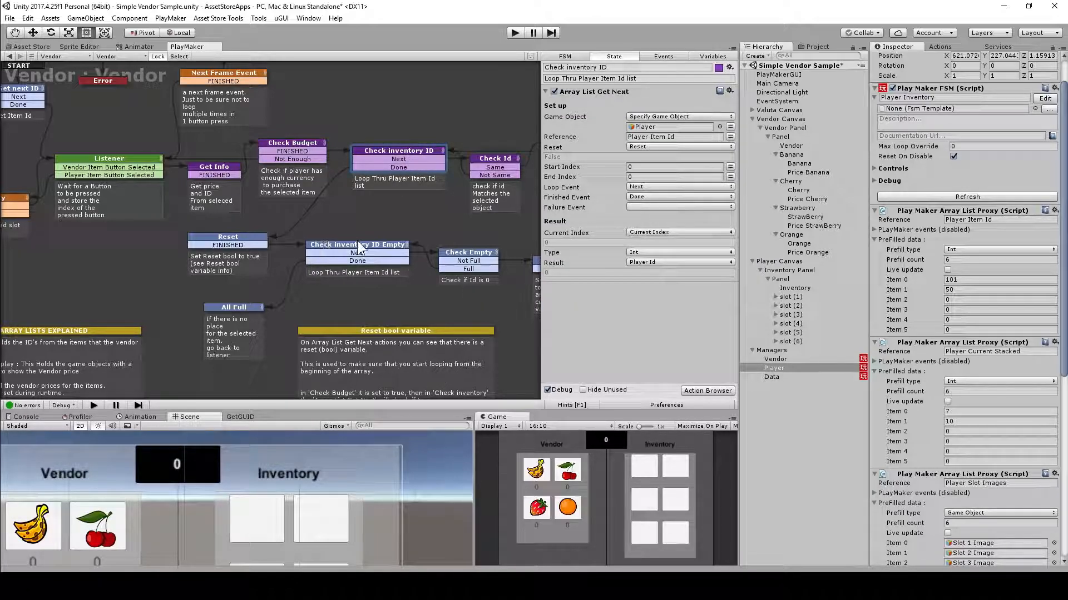
# Examine how Check inventory ID Empty's Array List Get Next feeds Player Item Id entries to Check Empty's Int Compare.
pyautogui.click(370, 248)
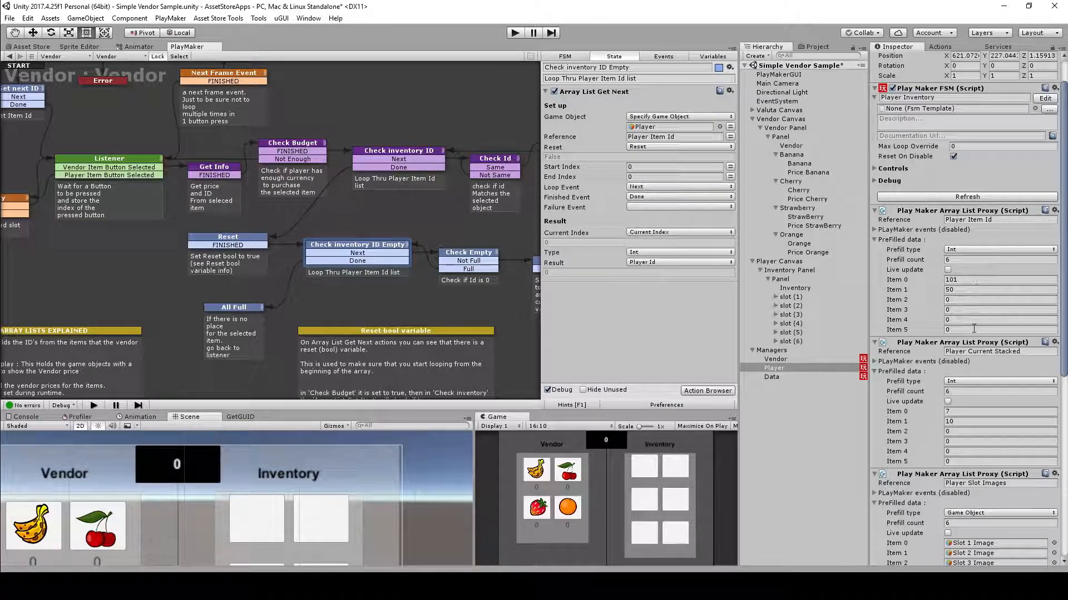
pyautogui.moveTo(425, 298); pyautogui.dragTo(283, 270, button='middle')
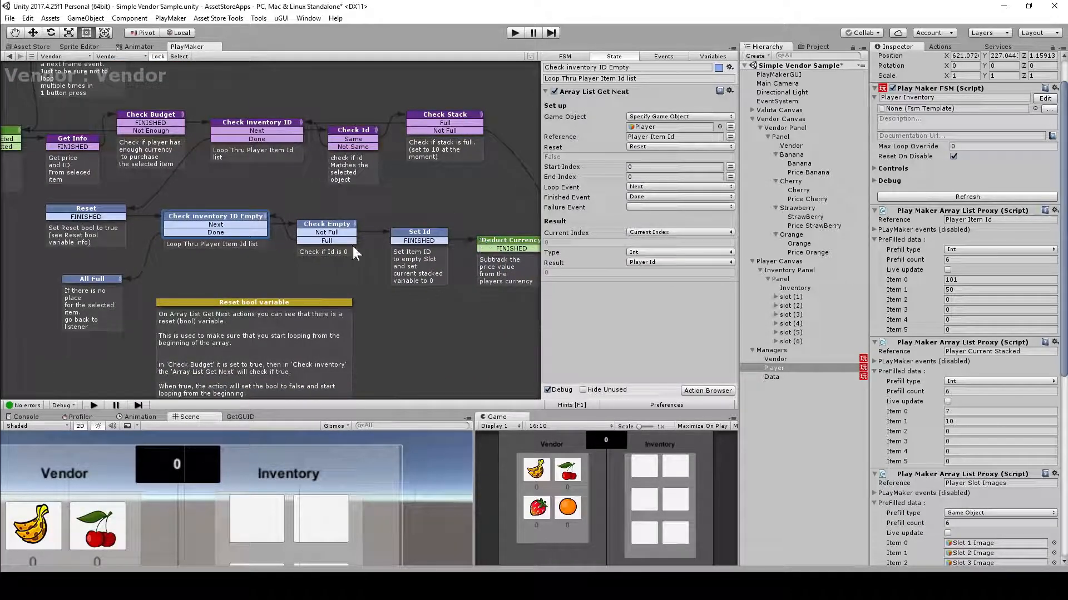
pyautogui.click(322, 225)
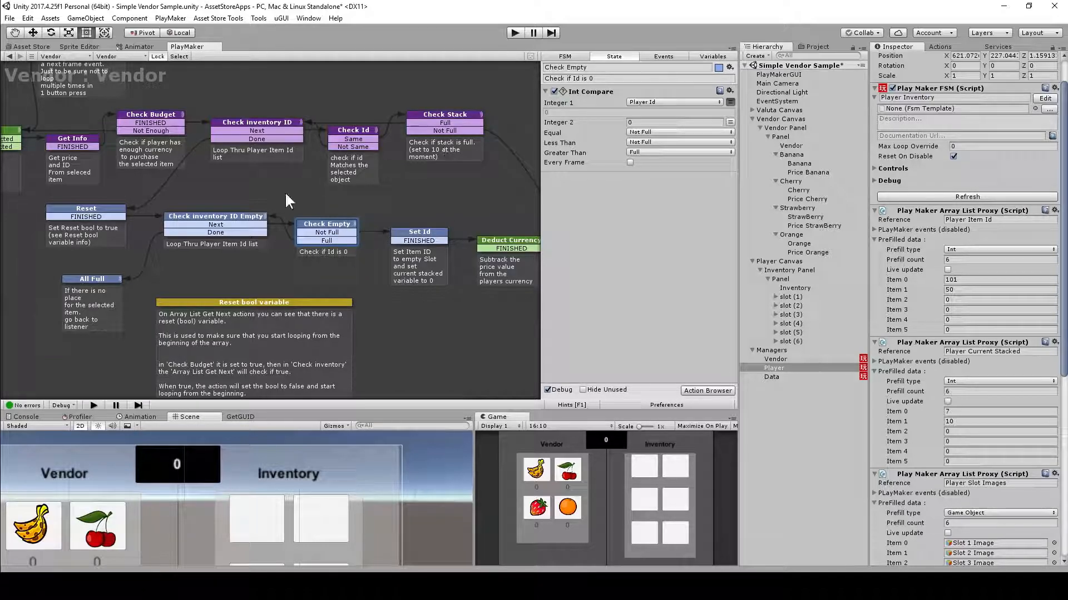
pyautogui.click(244, 216)
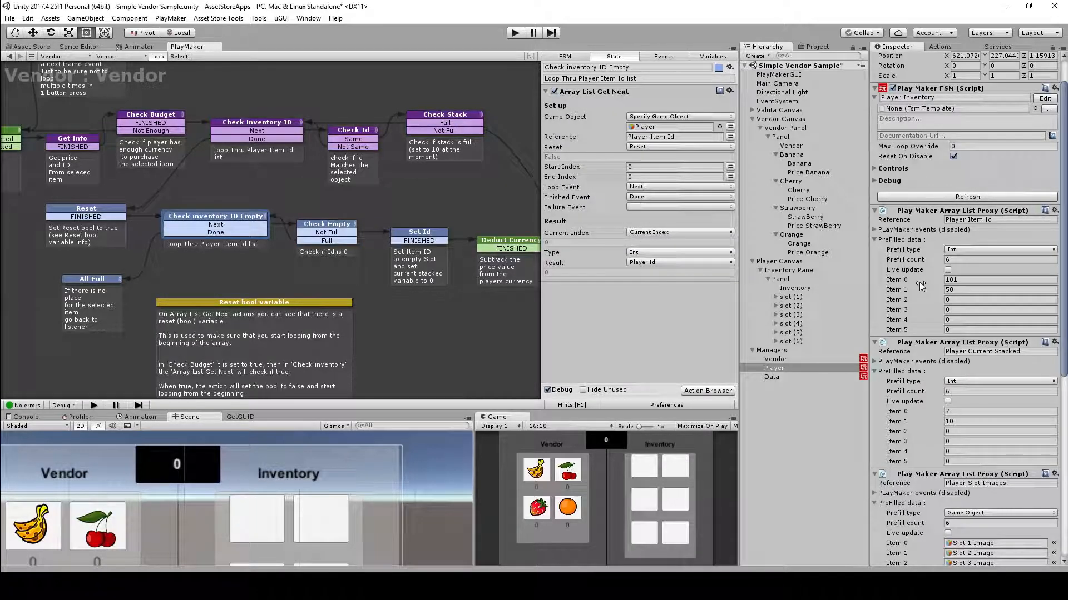
pyautogui.click(1001, 281)
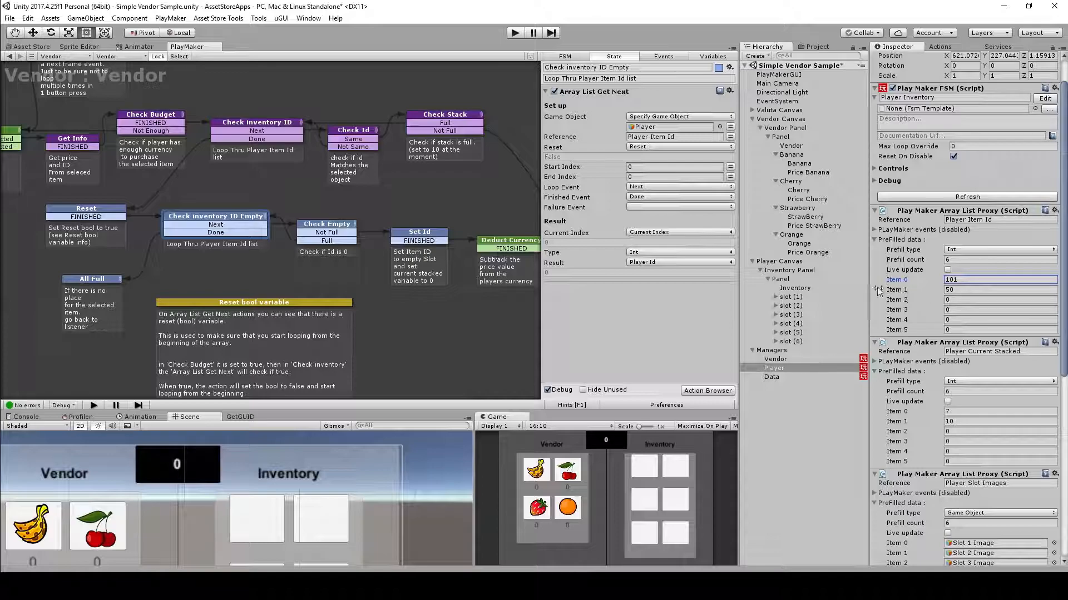
pyautogui.click(327, 225)
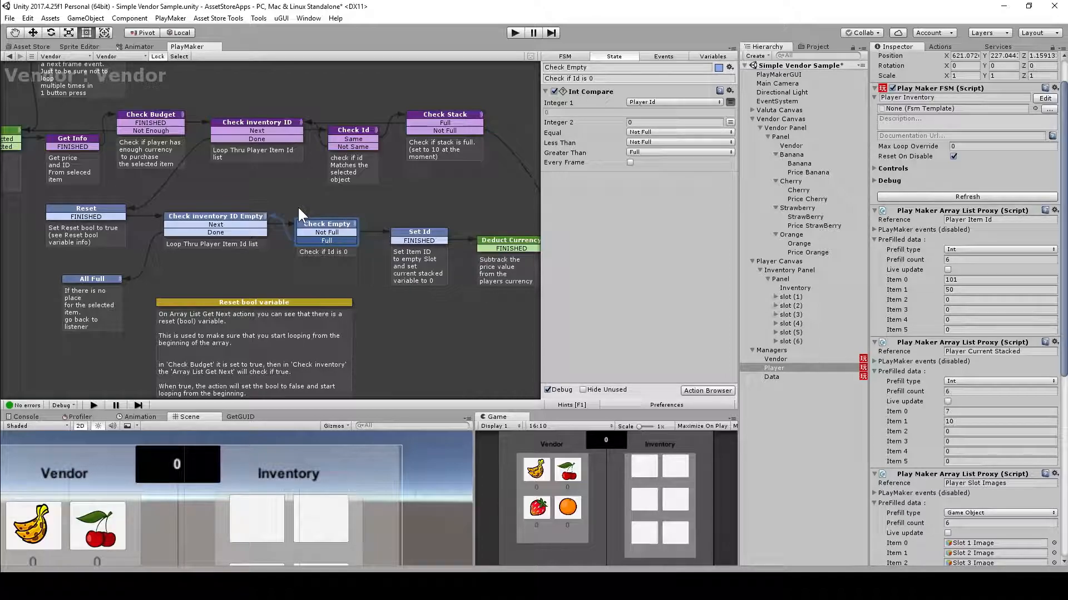
pyautogui.click(246, 216)
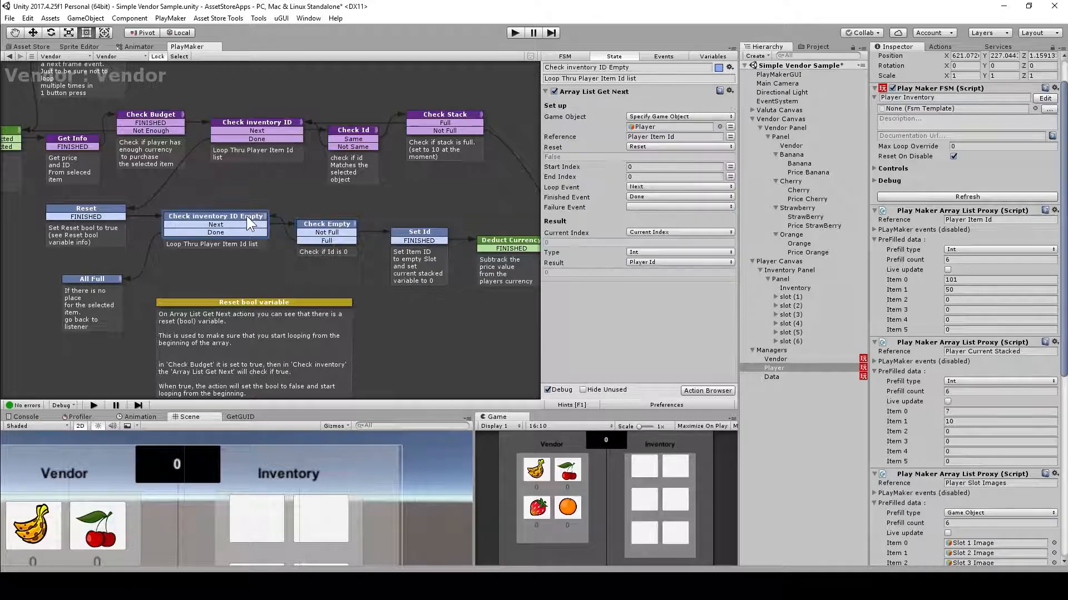
pyautogui.click(334, 223)
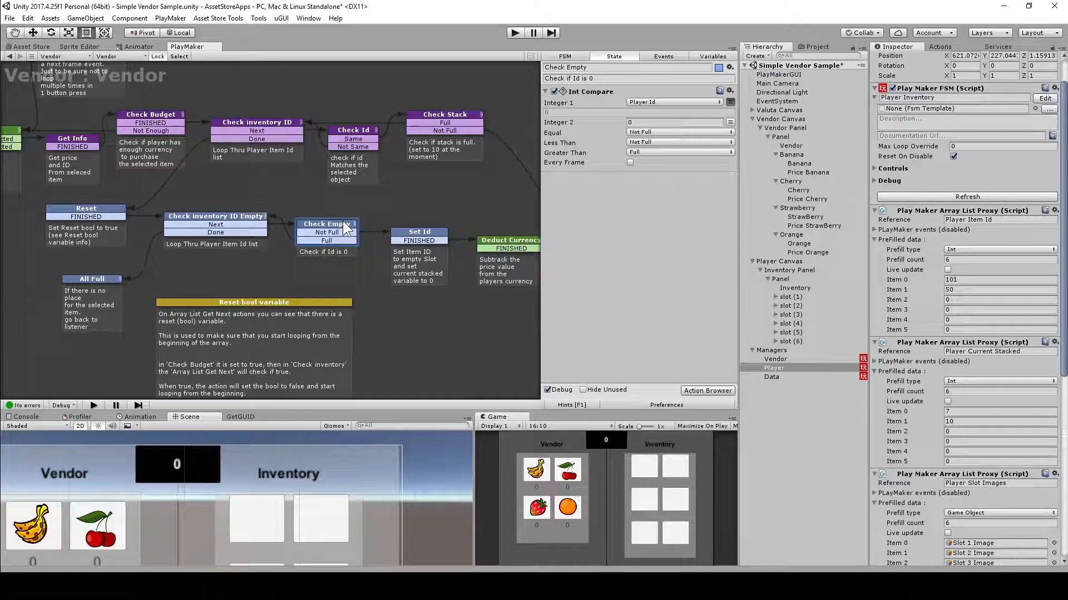
# Inspect the Set Id state's Array List Set and Set Int Value actions, relating them to Item 2 of the Player Item Id list.
pyautogui.click(426, 232)
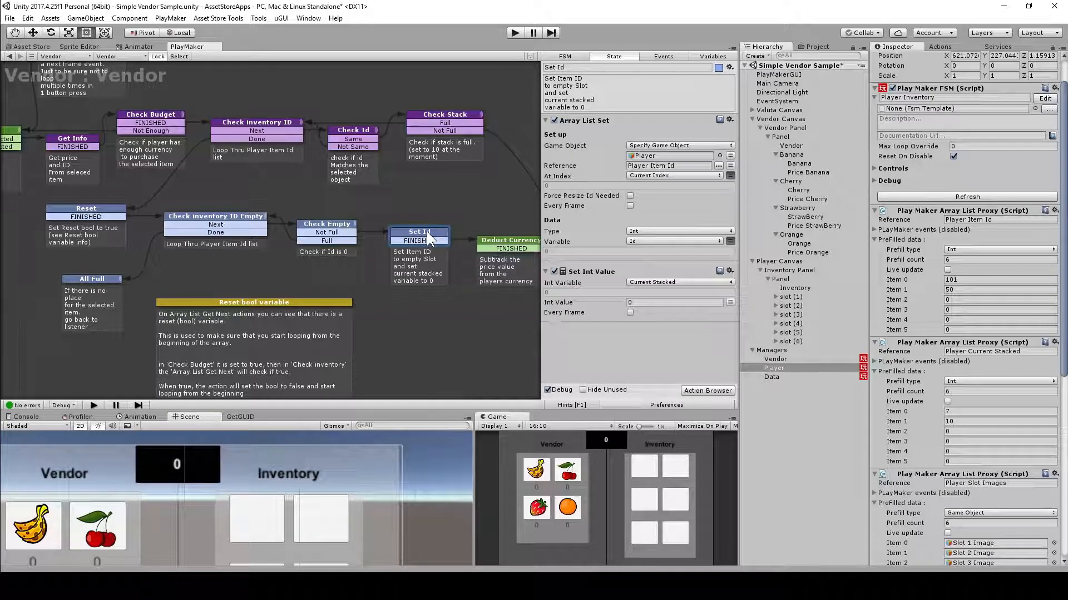
pyautogui.moveTo(482, 344); pyautogui.dragTo(352, 337, button='middle')
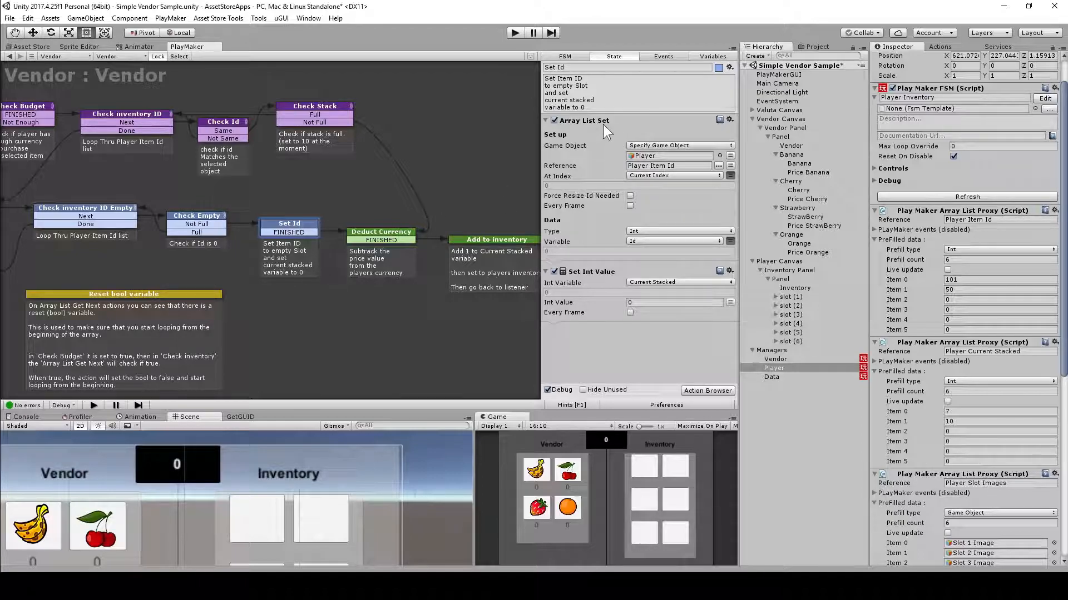
pyautogui.click(675, 155)
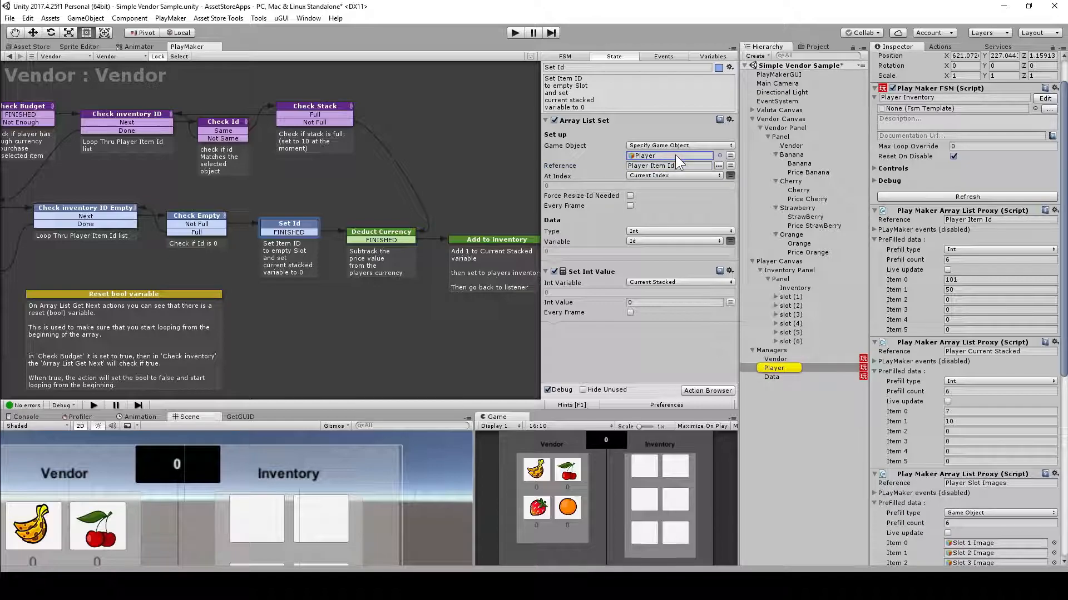
pyautogui.click(683, 166)
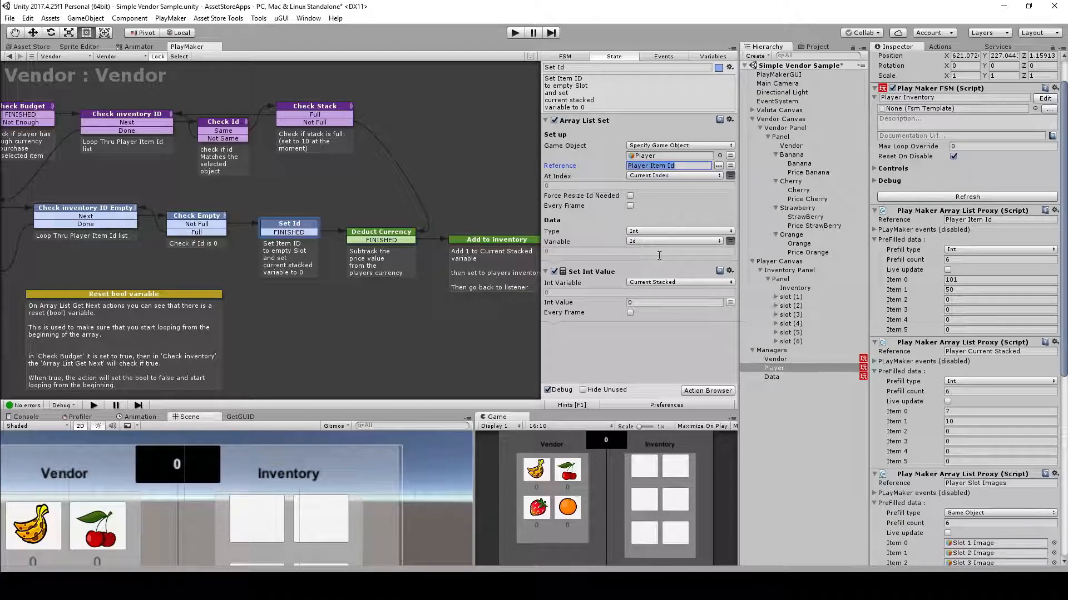
pyautogui.click(964, 301)
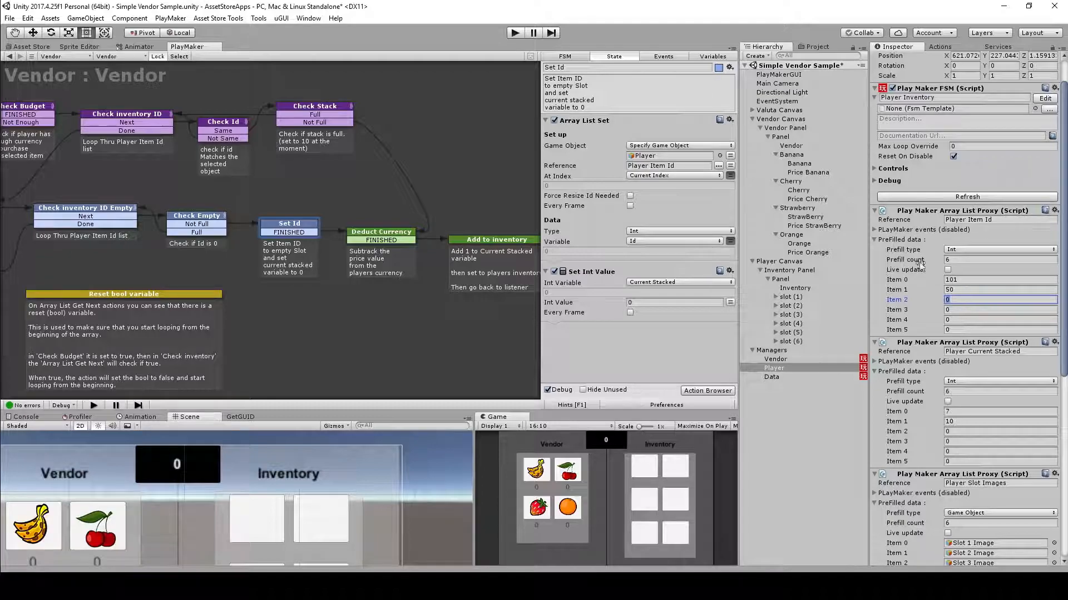
pyautogui.click(690, 356)
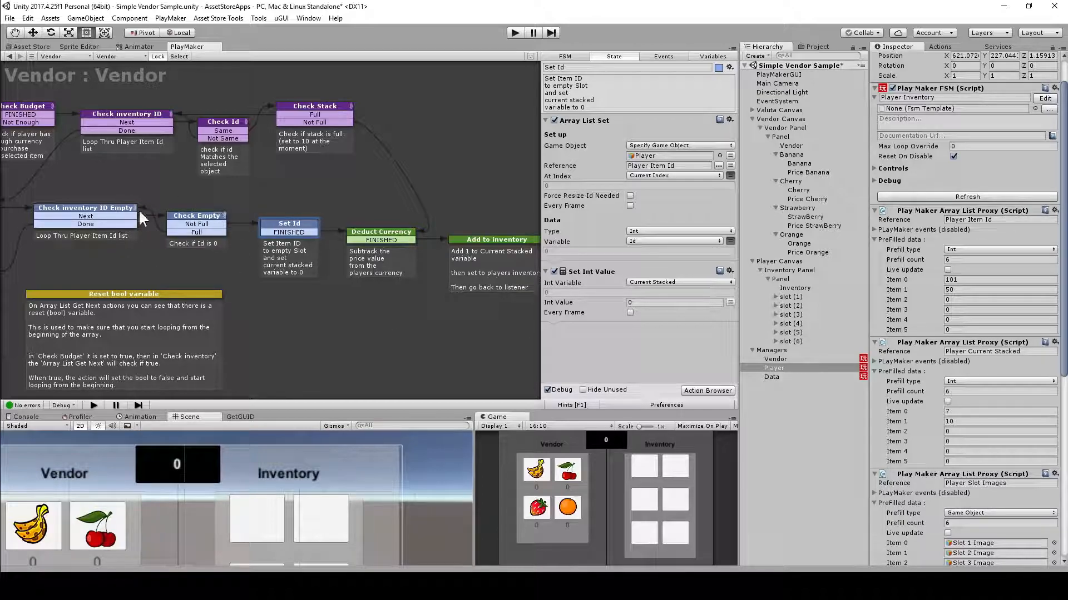
# Trace the empty-slot branch from Check Empty through Set Id and Deduct Currency to Add to inventory, comparing it with the Check Stack route.
pyautogui.click(213, 220)
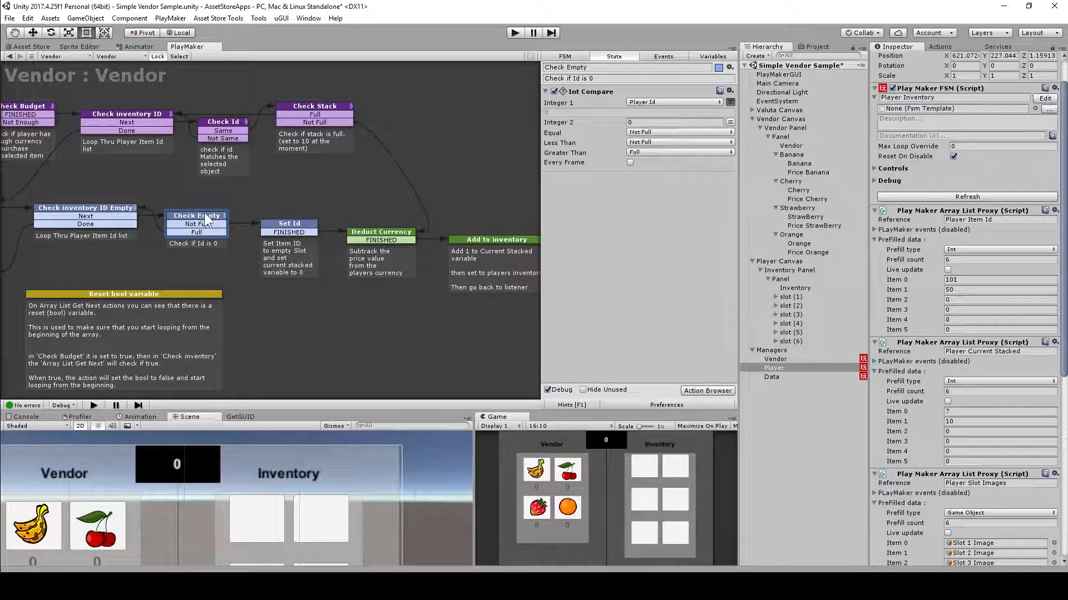
pyautogui.click(293, 223)
pyautogui.moveTo(442, 292); pyautogui.dragTo(358, 286, button='middle')
pyautogui.moveTo(436, 273); pyautogui.dragTo(306, 204)
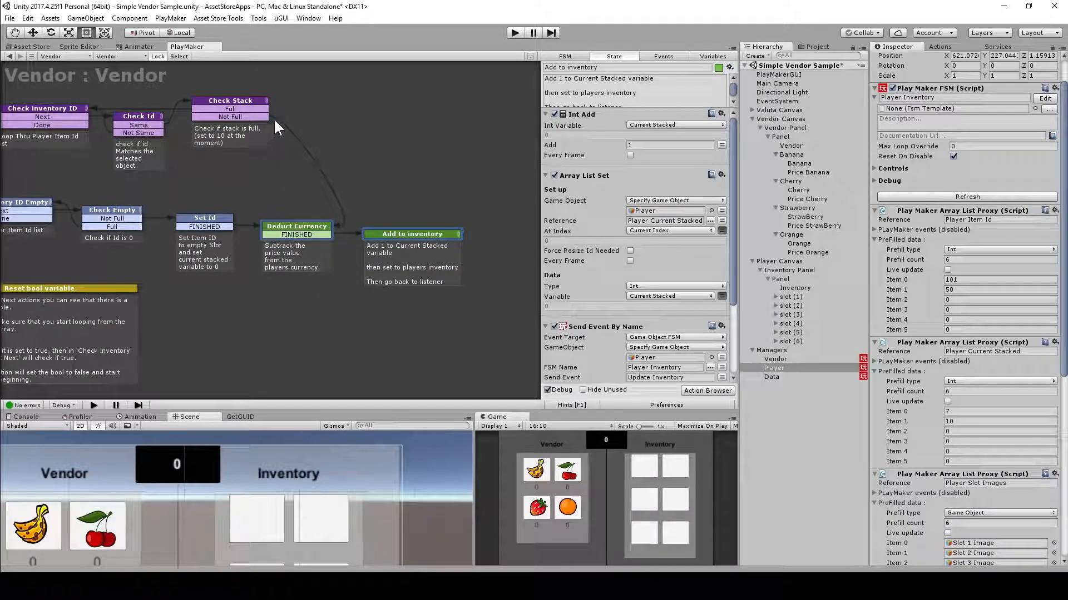
pyautogui.click(313, 228)
pyautogui.click(394, 236)
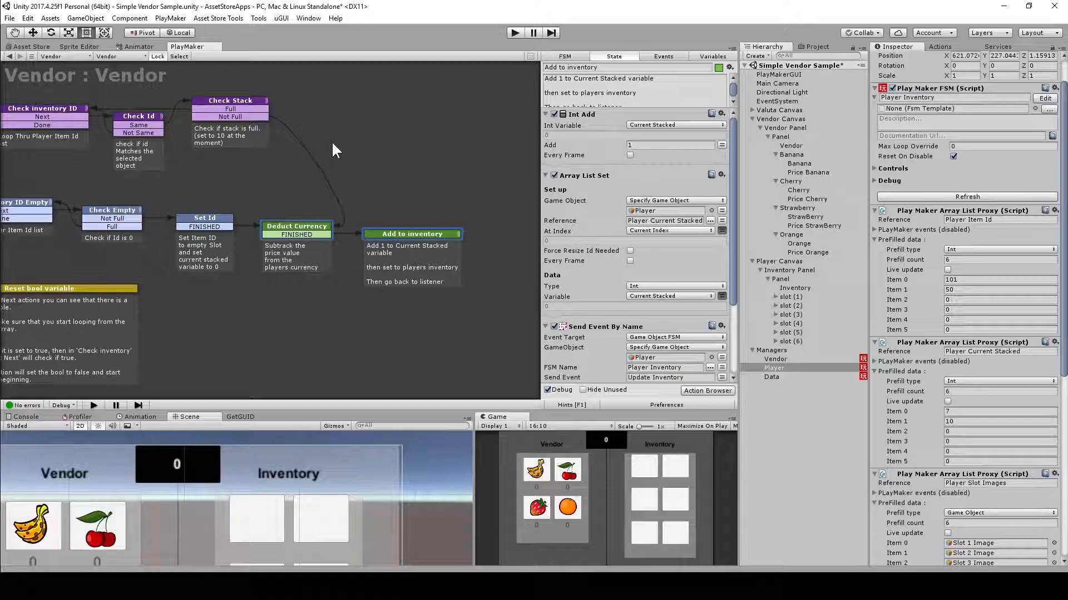
pyautogui.click(225, 220)
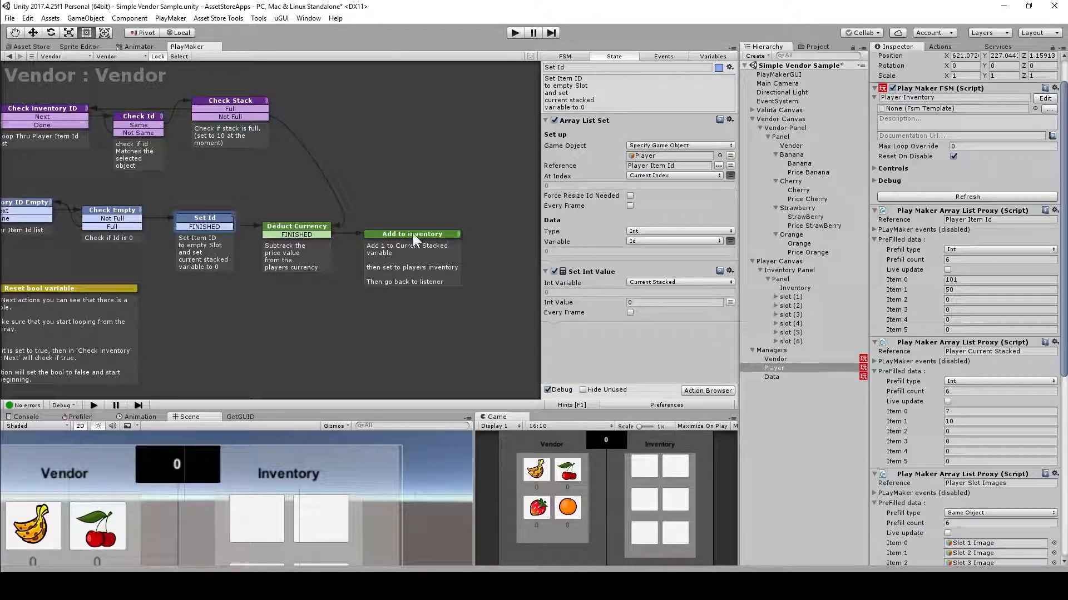
pyautogui.click(303, 225)
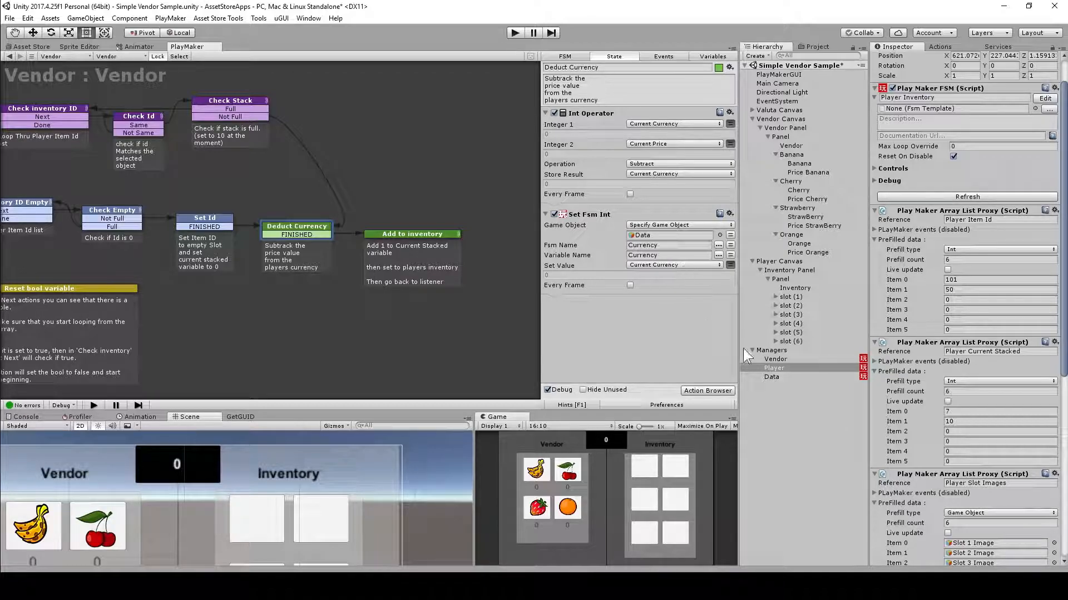
pyautogui.click(433, 234)
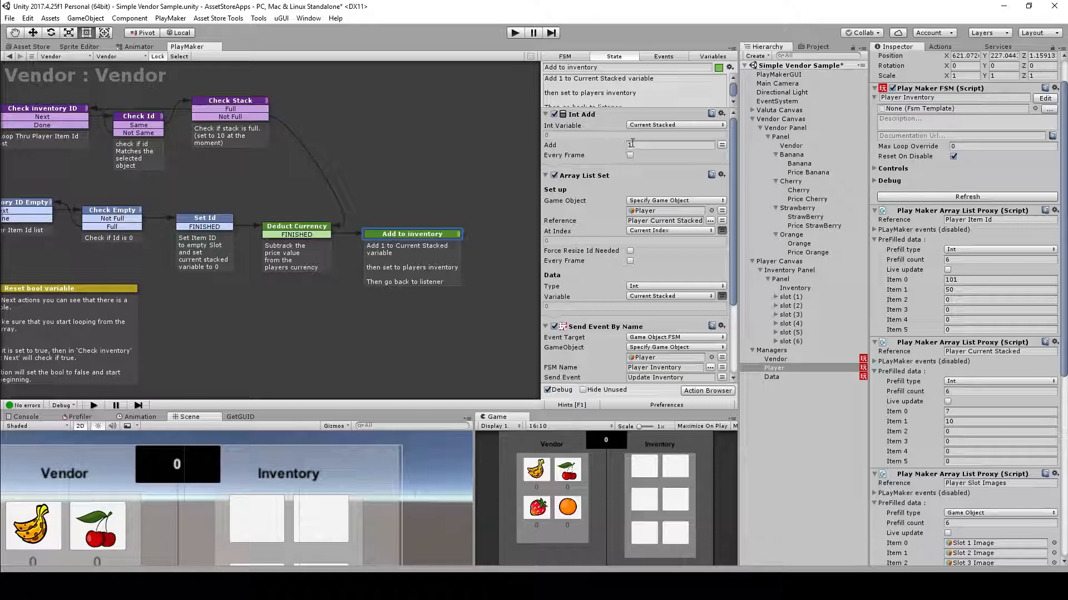
# Inspect the Check Stack state and set Item 0 of the Player Current Stacked list to 6.
pyautogui.click(228, 100)
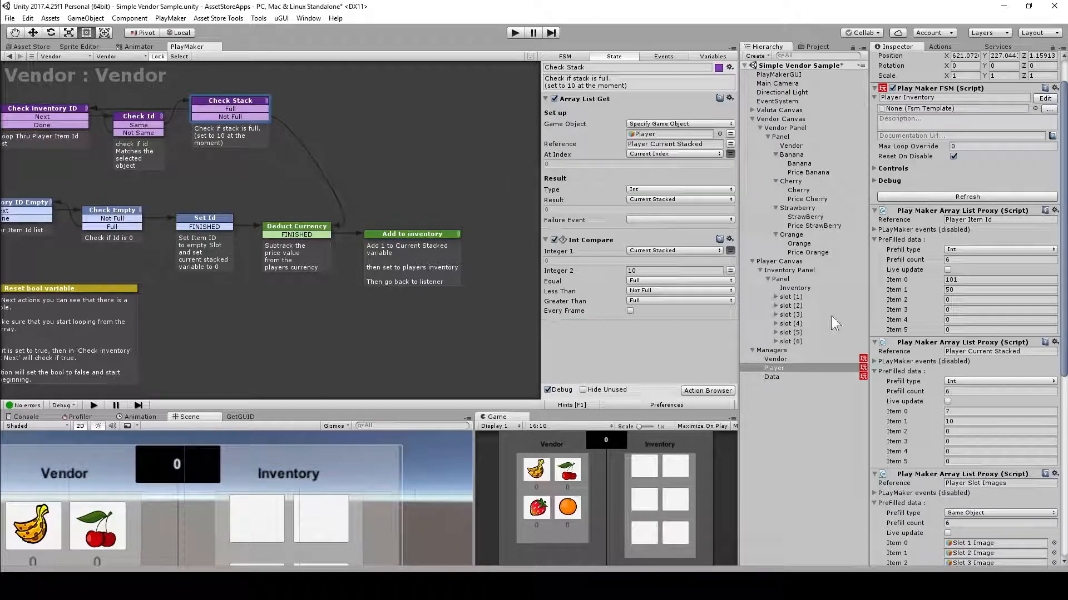
pyautogui.click(953, 411)
pyautogui.write('6')
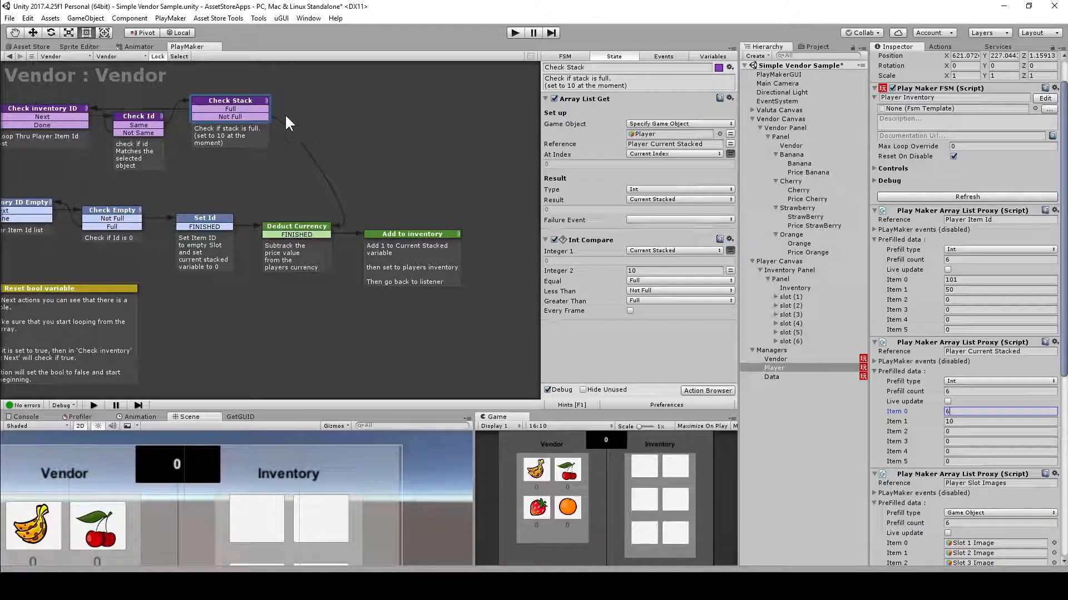
# Review Add to inventory's Int Add, Array List Set, Send Event By Name and Send Event actions.
pyautogui.click(402, 235)
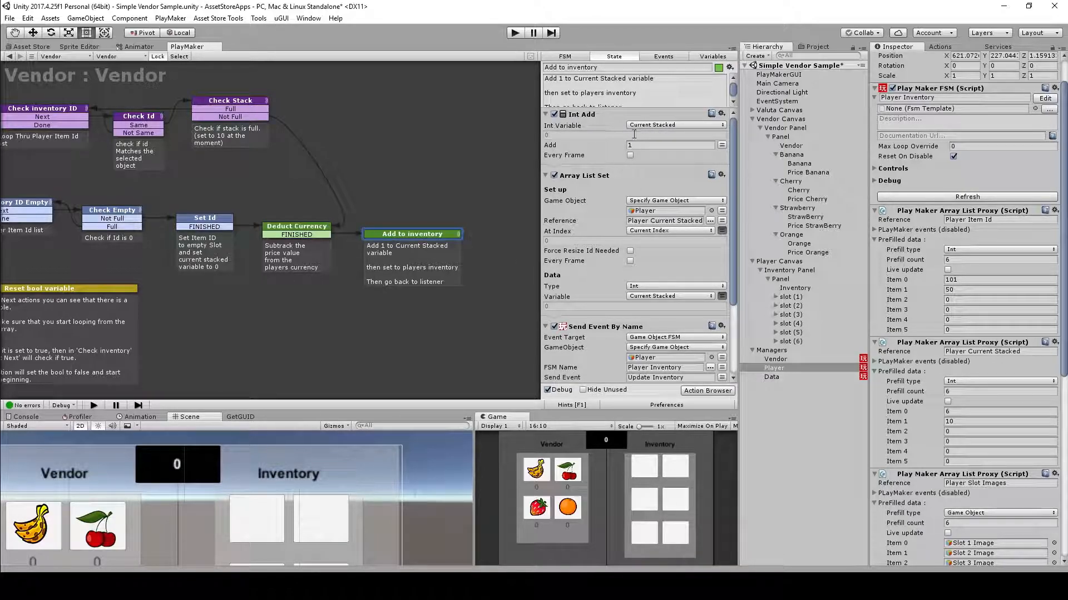
pyautogui.scroll(-2, 660, 241)
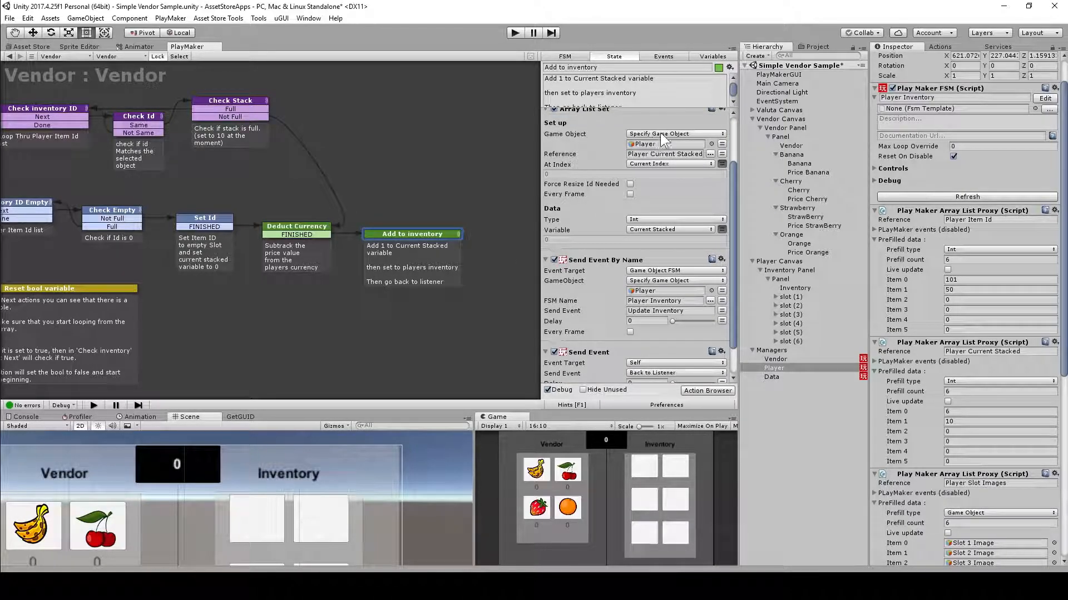
pyautogui.scroll(-3, 683, 265)
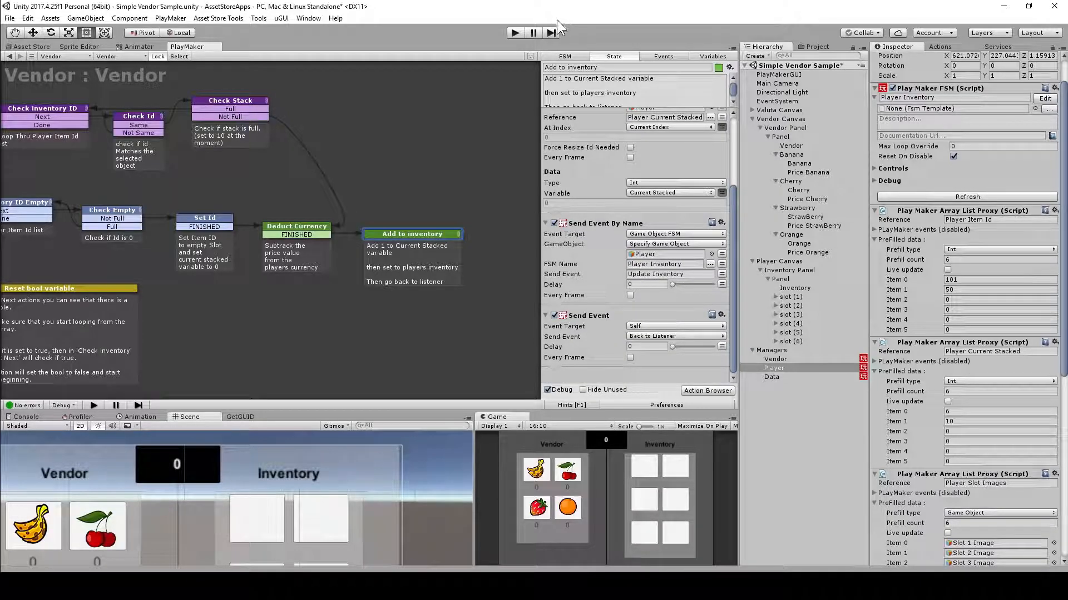
# Look over the Vendor FSM graph, including the Array Lists Explained and Reset bool variable notes.
pyautogui.moveTo(190, 329); pyautogui.dragTo(439, 260, button='middle')
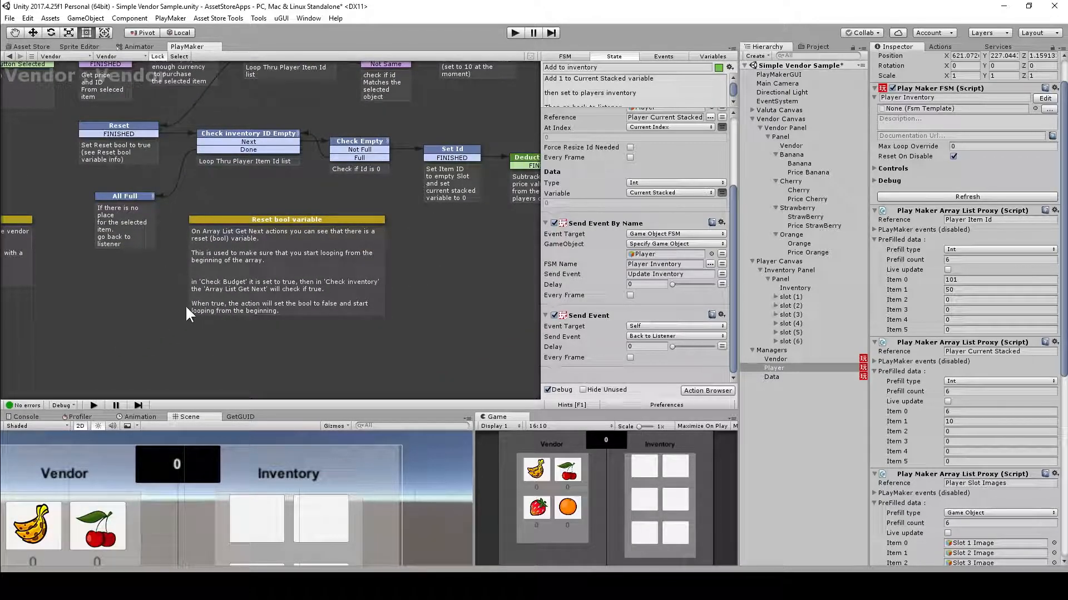
pyautogui.moveTo(81, 281); pyautogui.dragTo(375, 315, button='middle')
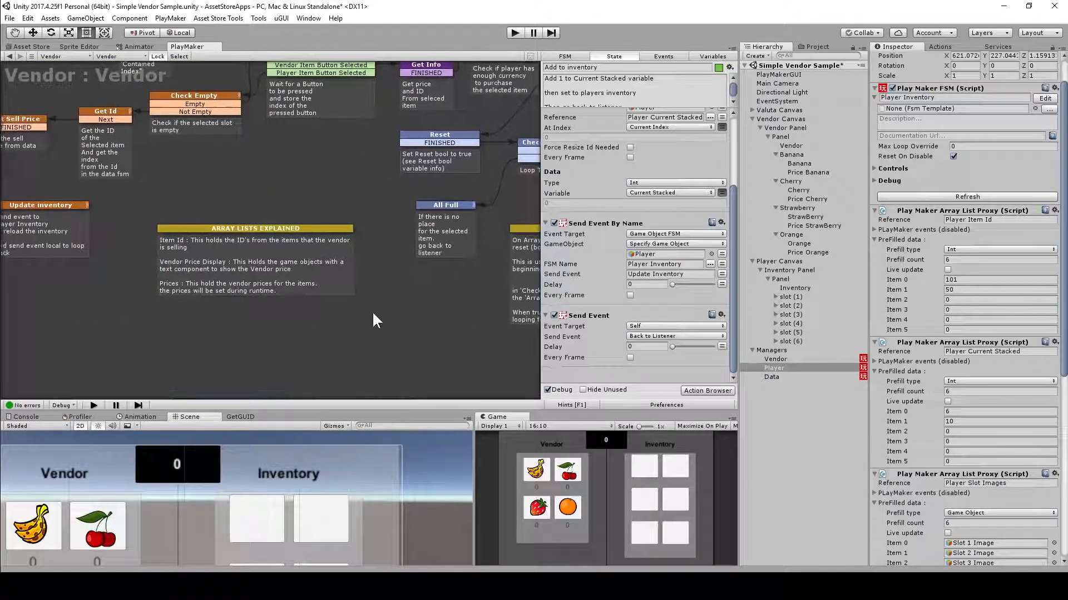
pyautogui.moveTo(472, 285); pyautogui.dragTo(214, 345, button='middle')
pyautogui.scroll(-2, 361, 308)
pyautogui.scroll(2, 445, 312)
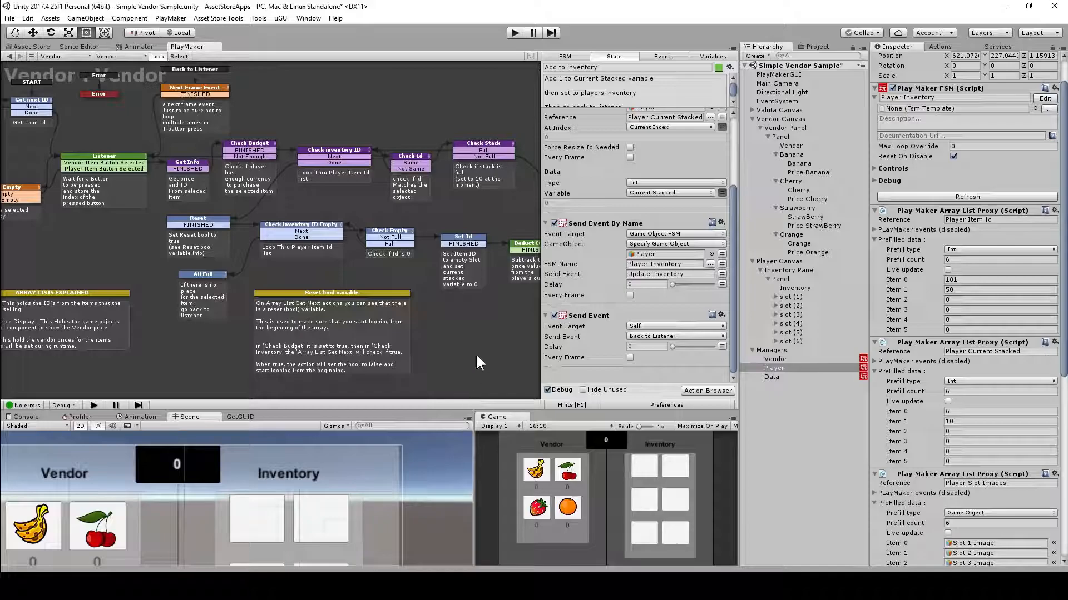